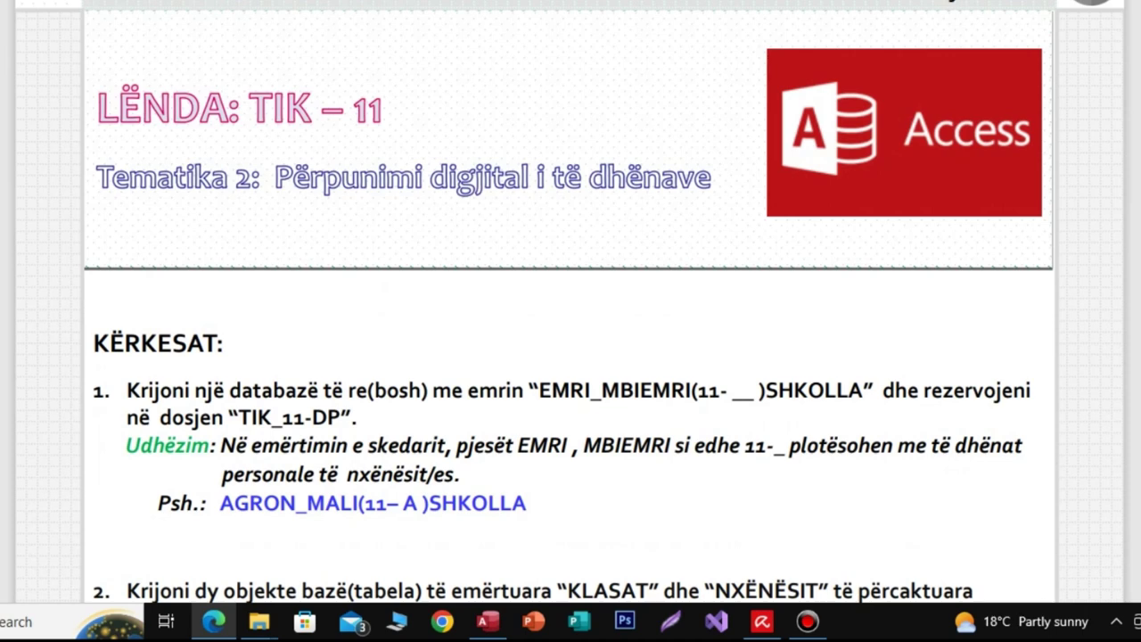
# Step: Scroll up and down through the assignment PDF to review its requirements
pyautogui.scroll(-1, 570, 303)
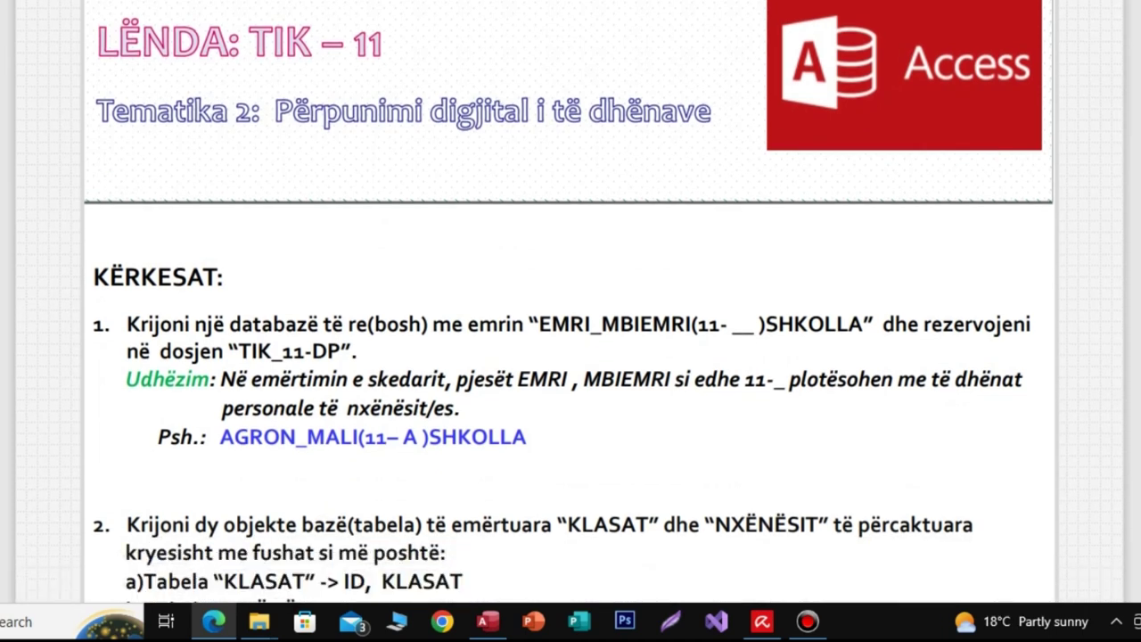
pyautogui.scroll(1, 570, 303)
pyautogui.scroll(1, 570, 303)
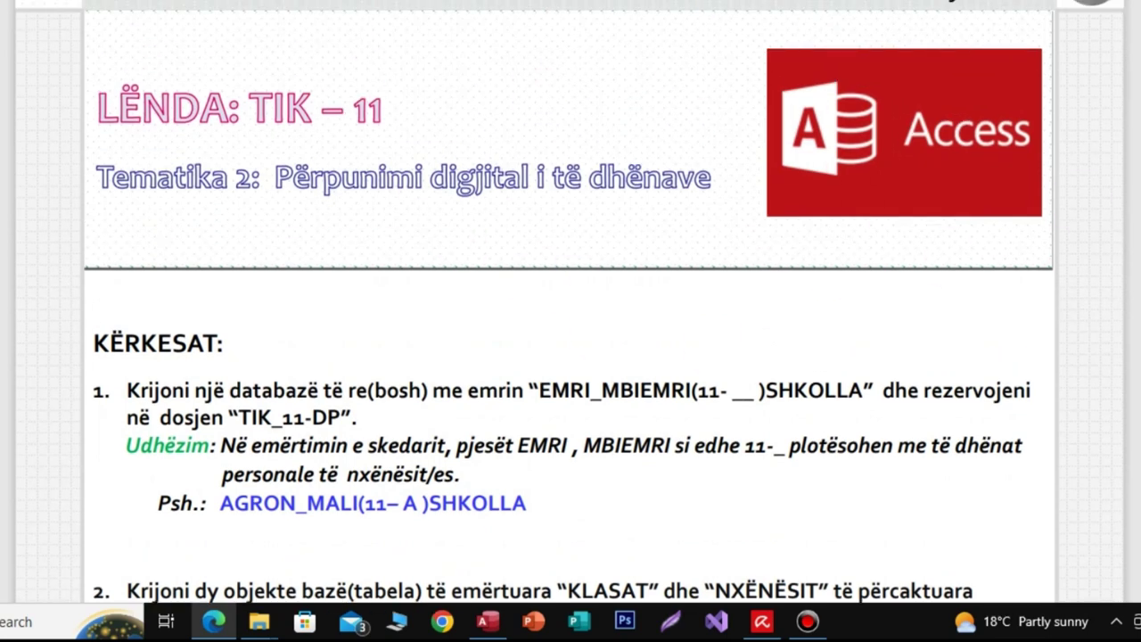
pyautogui.scroll(-1, 571, 303)
pyautogui.scroll(1, 570, 303)
pyautogui.scroll(-1, 570, 303)
pyautogui.scroll(1, 936, 207)
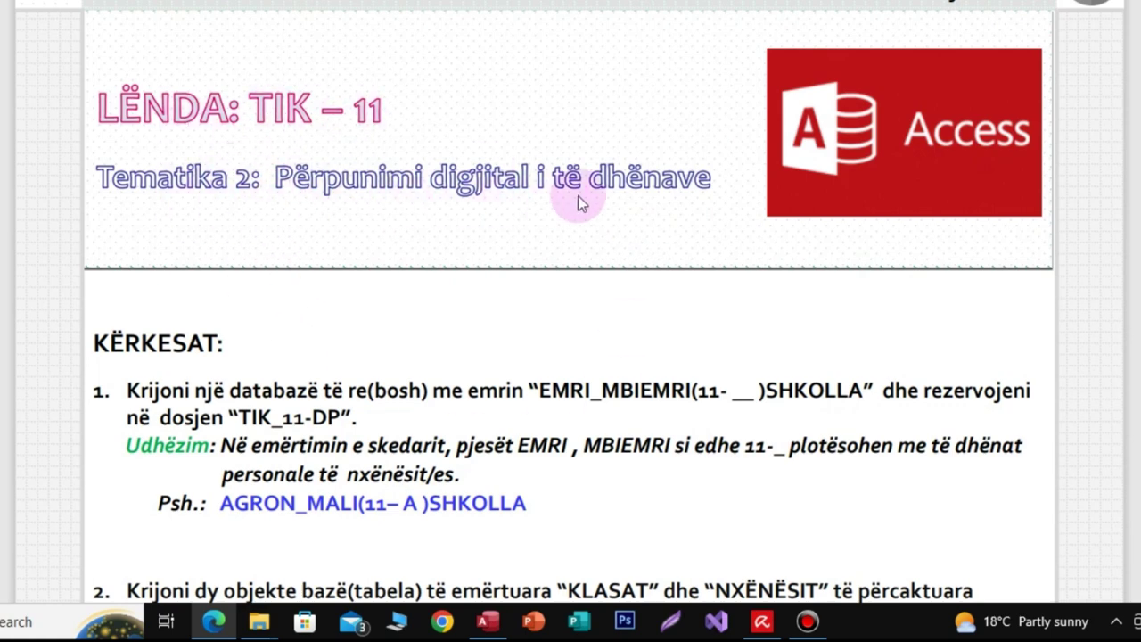
pyautogui.scroll(-5, 570, 303)
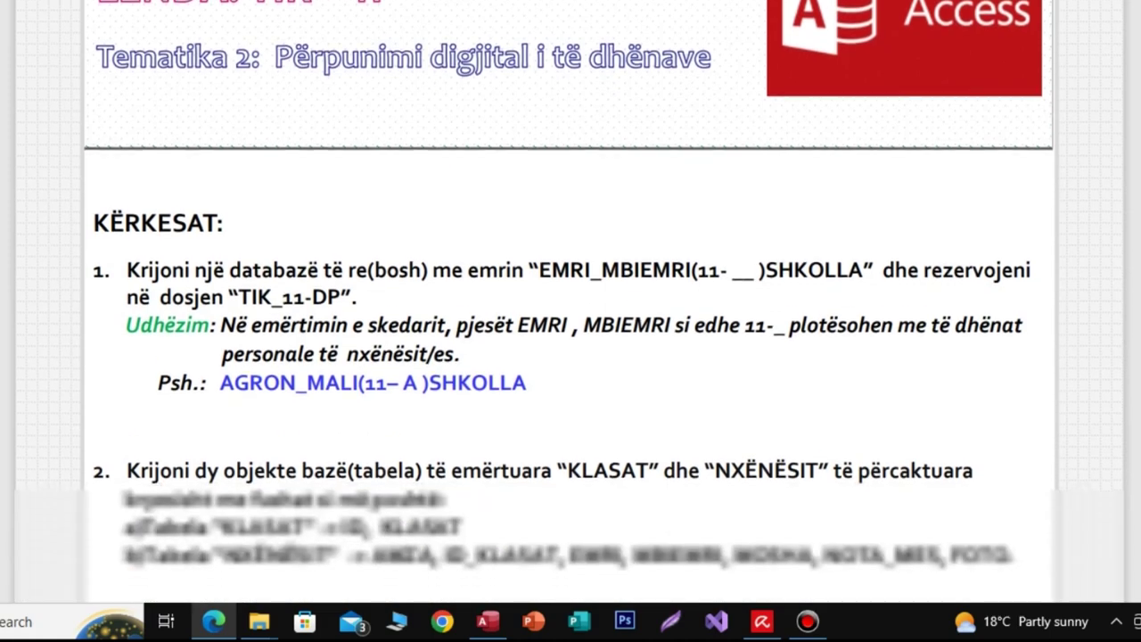
pyautogui.scroll(-2, 570, 304)
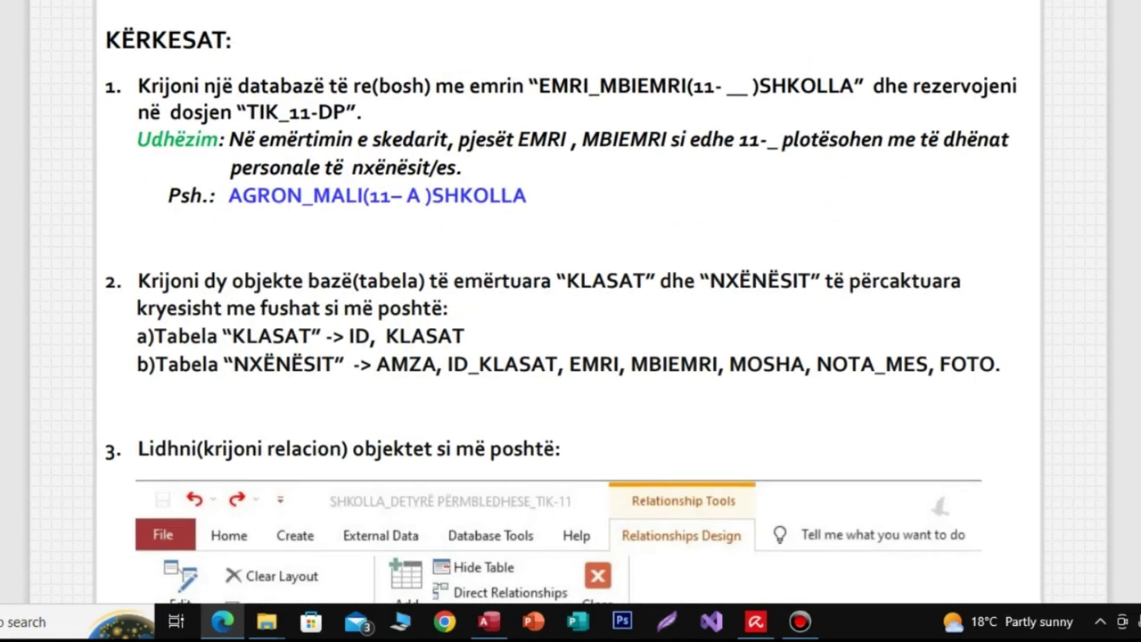
pyautogui.scroll(-1, 571, 303)
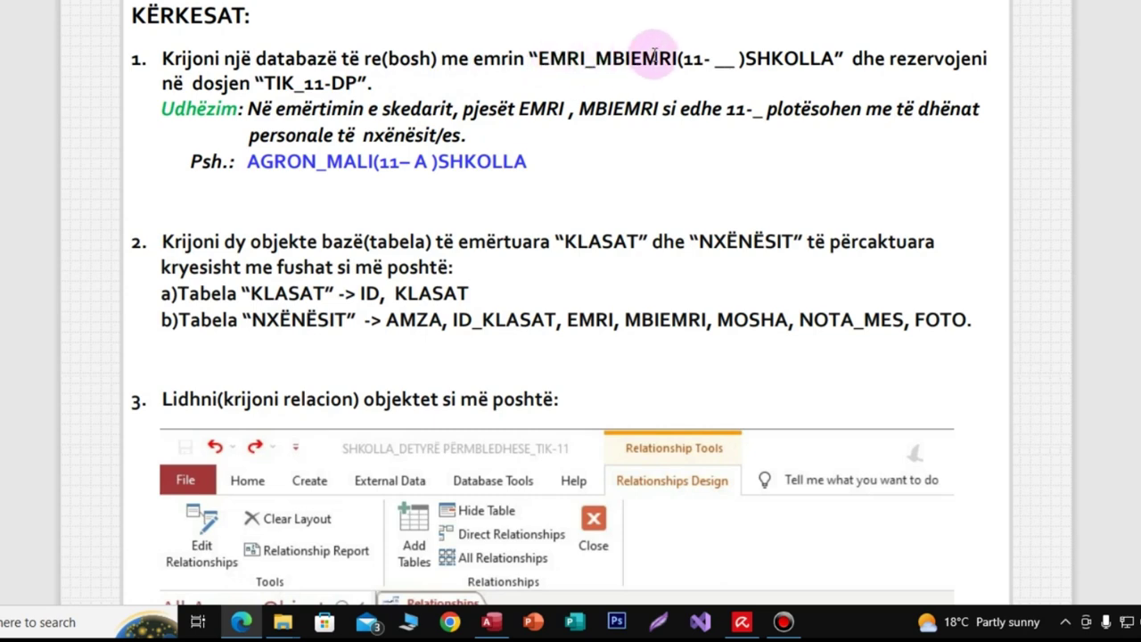
# Step: Highlight the database name format, folder TIK_11-DP and example file name, then show the desktop
pyautogui.moveTo(536, 58); pyautogui.dragTo(838, 56)
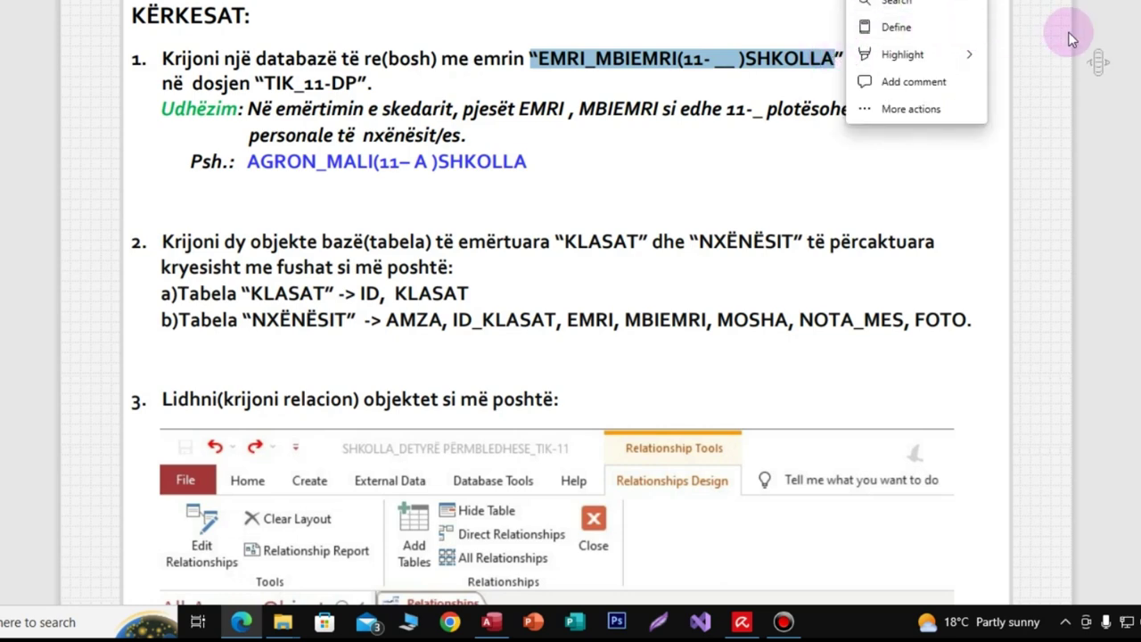
pyautogui.click(845, 71)
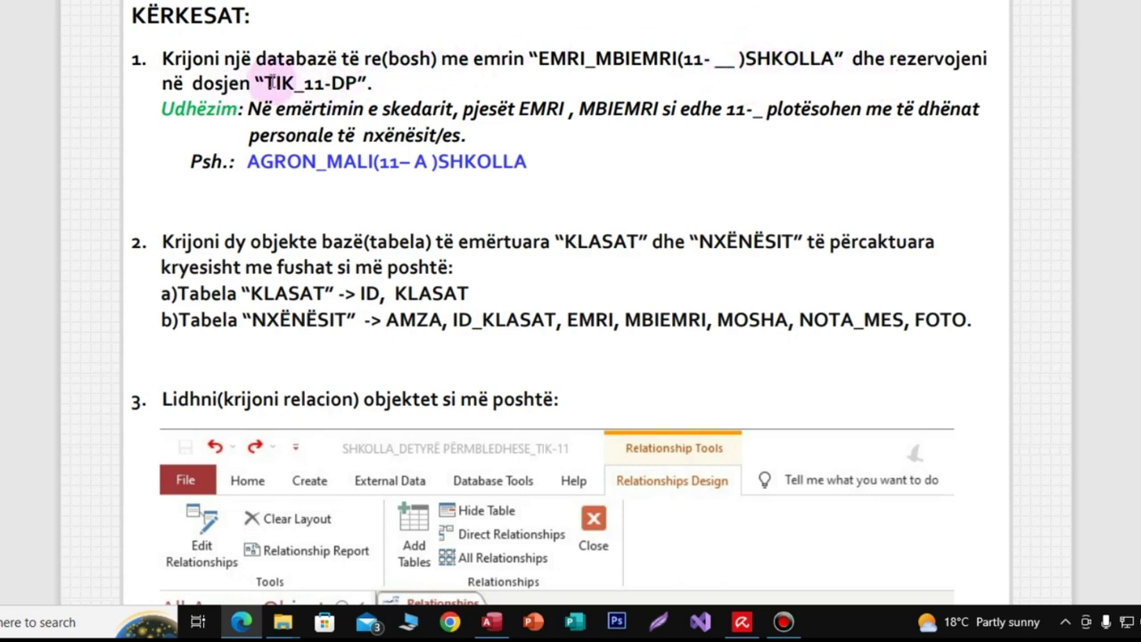
pyautogui.moveTo(265, 83); pyautogui.dragTo(364, 83)
pyautogui.click(523, 140)
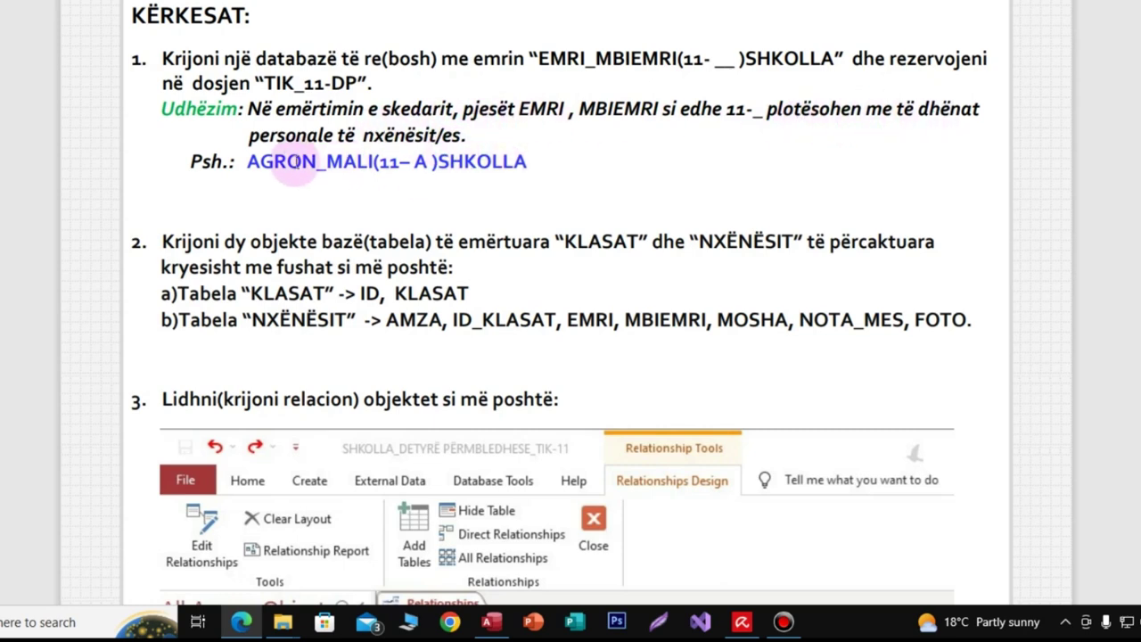
pyautogui.moveTo(250, 163); pyautogui.dragTo(537, 166)
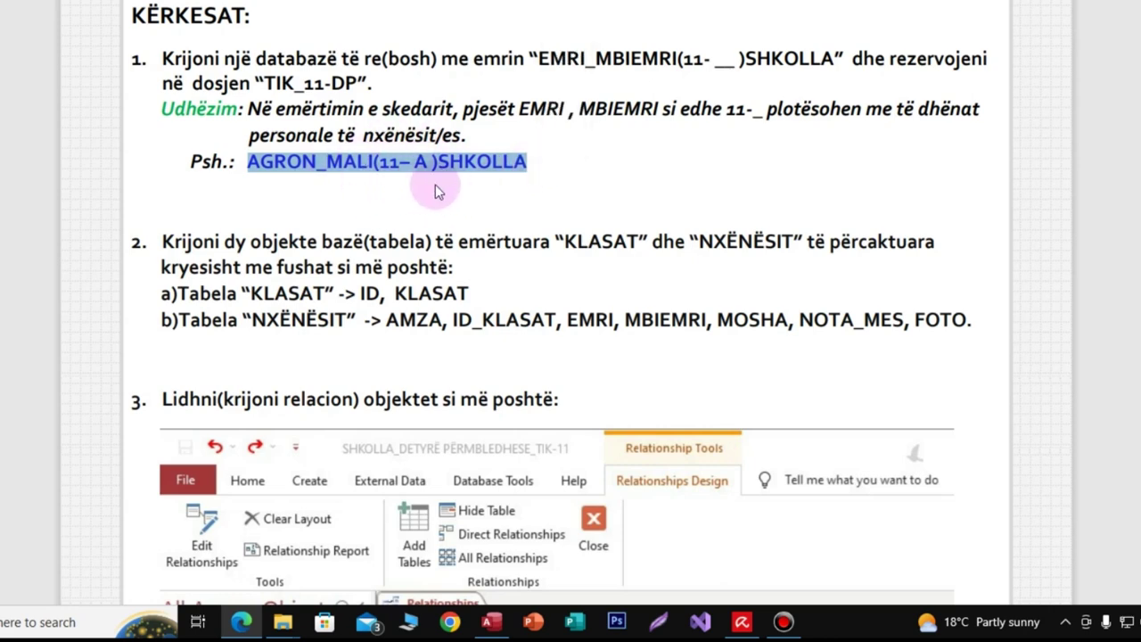
pyautogui.click(544, 166)
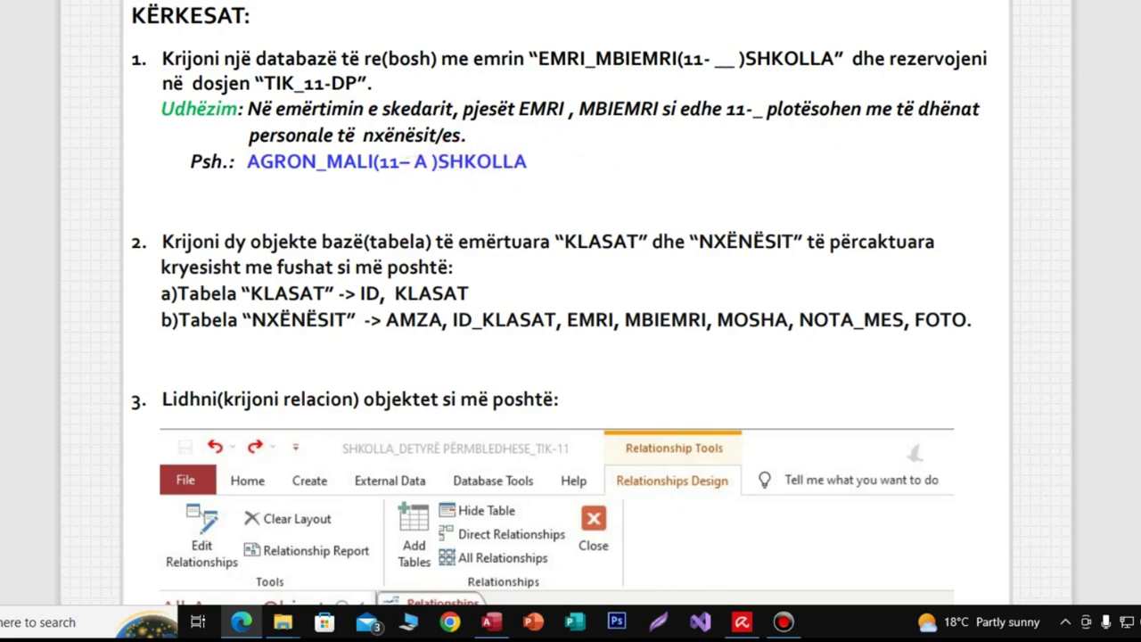
pyautogui.hotkey('alt', 'F4')
pyautogui.press('super+d')
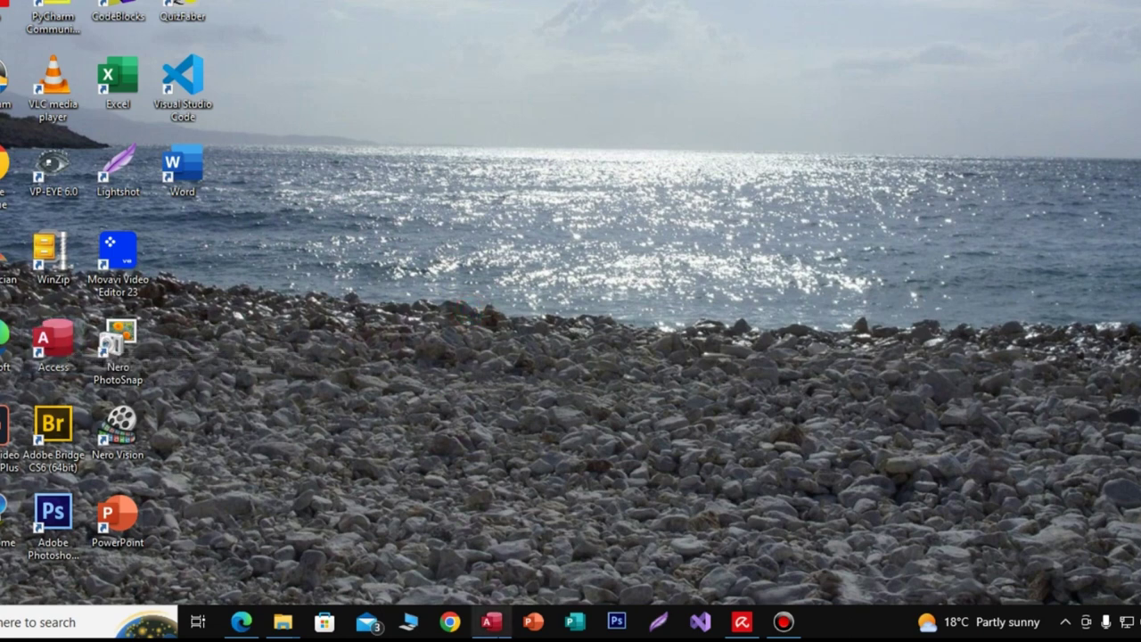
# Step: Launch Microsoft Access from the desktop shortcut and arrange its window
pyautogui.click(62, 348)
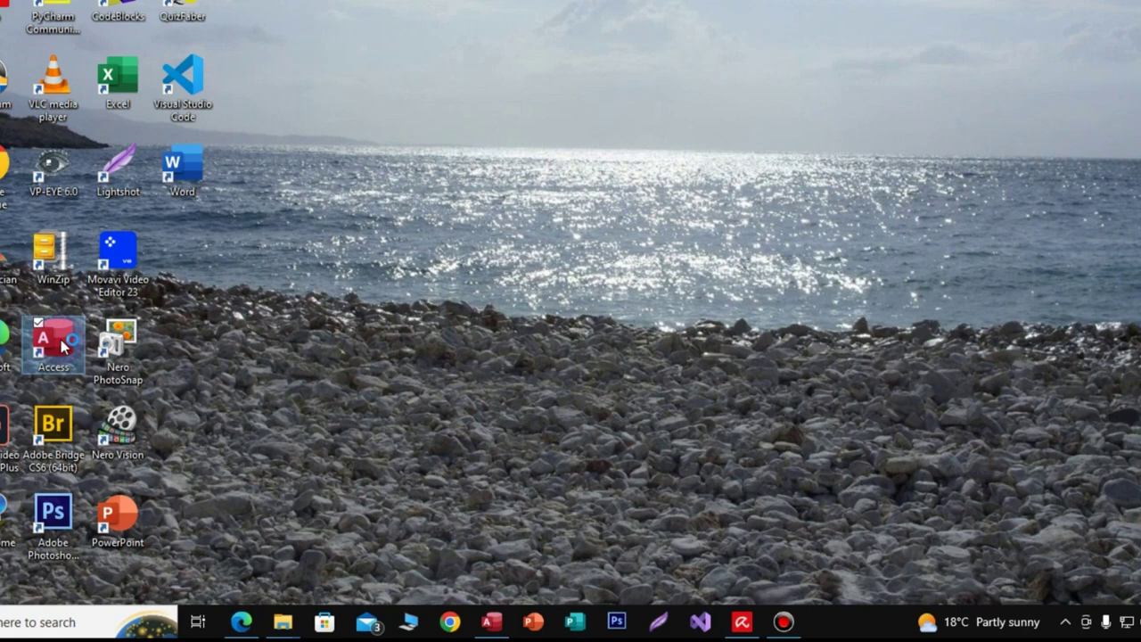
pyautogui.moveTo(488, 632)
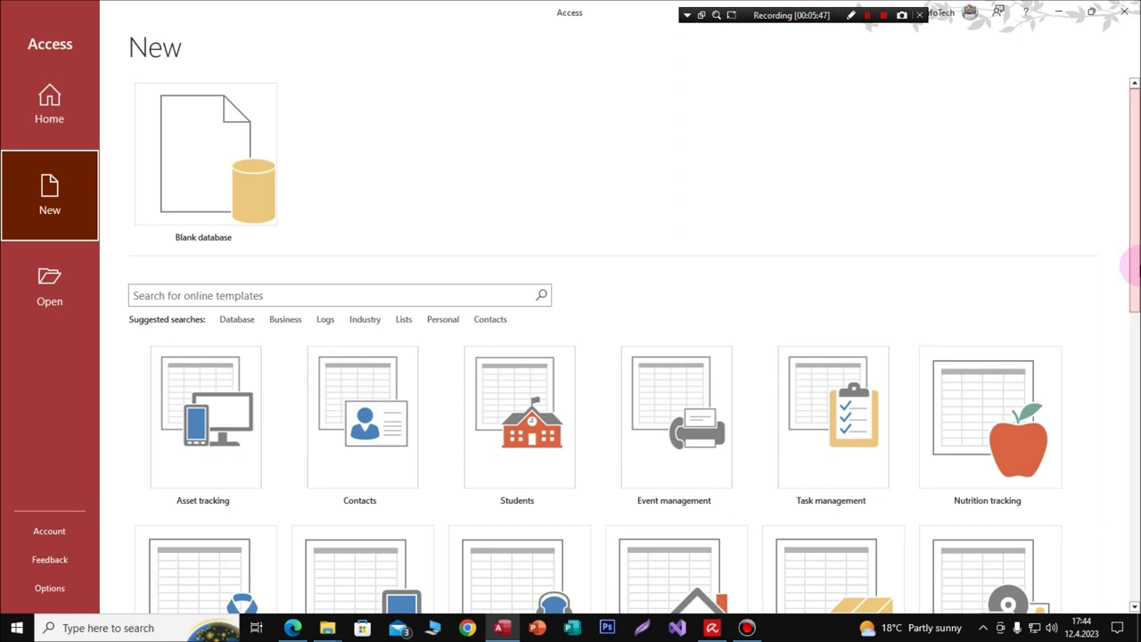
pyautogui.moveTo(1139, 263); pyautogui.dragTo(1138, 239)
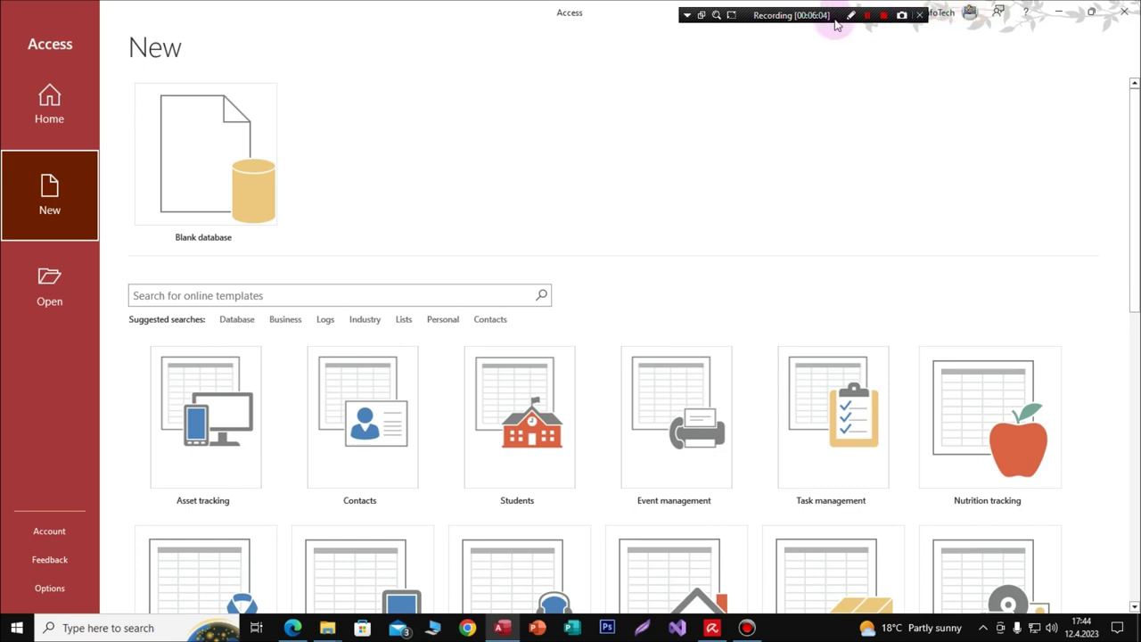
pyautogui.moveTo(838, 15); pyautogui.dragTo(784, 14)
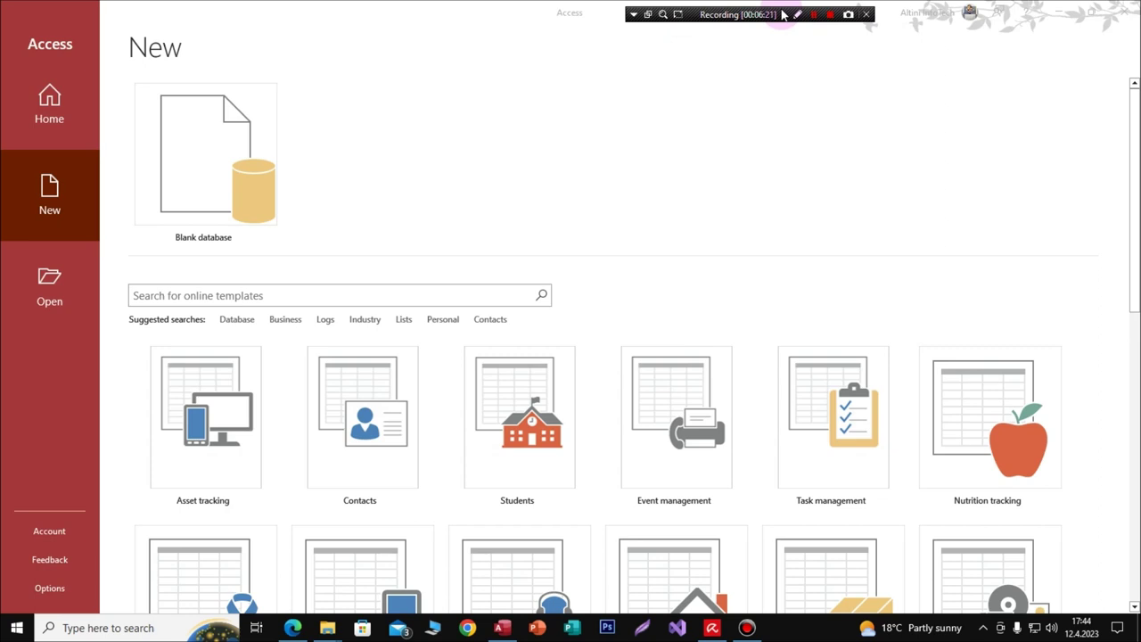
pyautogui.click(1130, 224)
pyautogui.moveTo(1131, 224); pyautogui.dragTo(1132, 178)
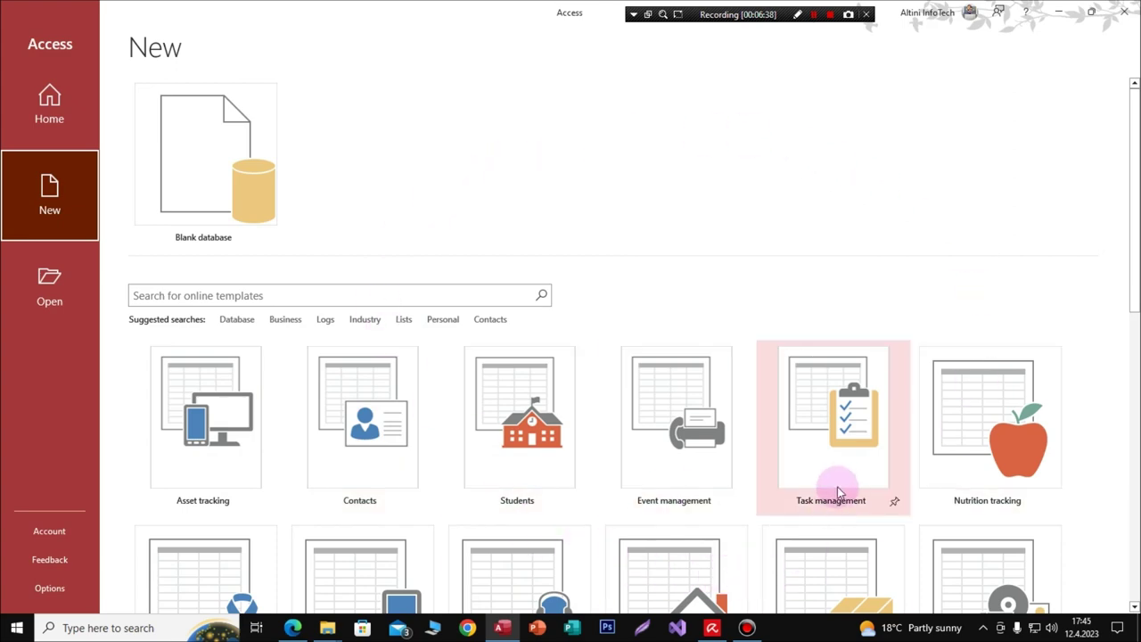
pyautogui.moveTo(1132, 260); pyautogui.dragTo(1134, 379)
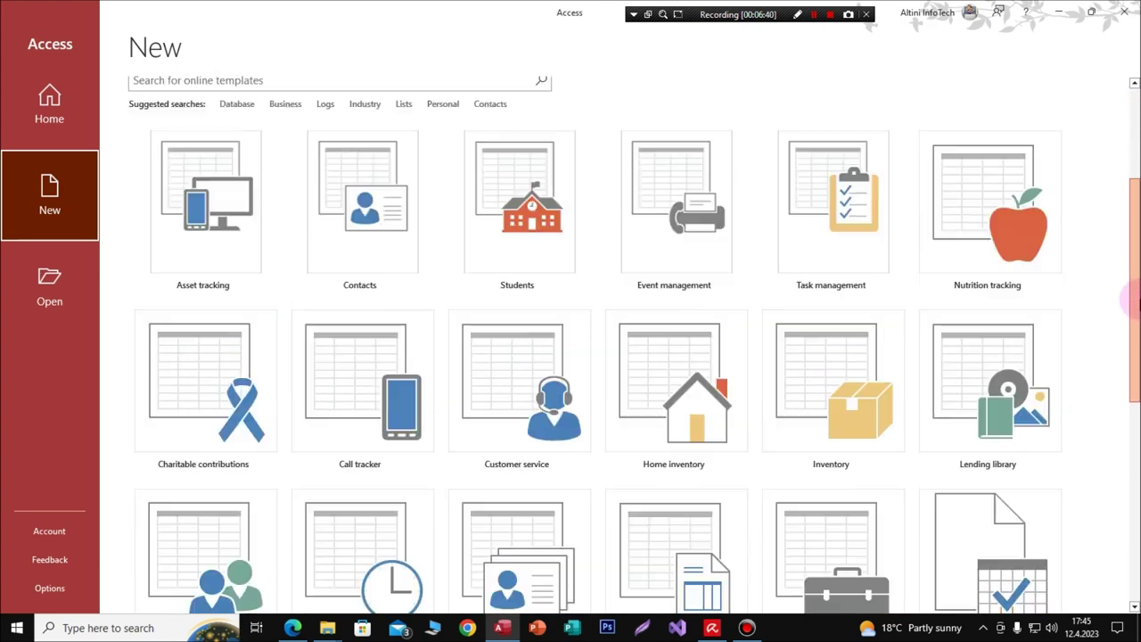
pyautogui.scroll(3, 1132, 378)
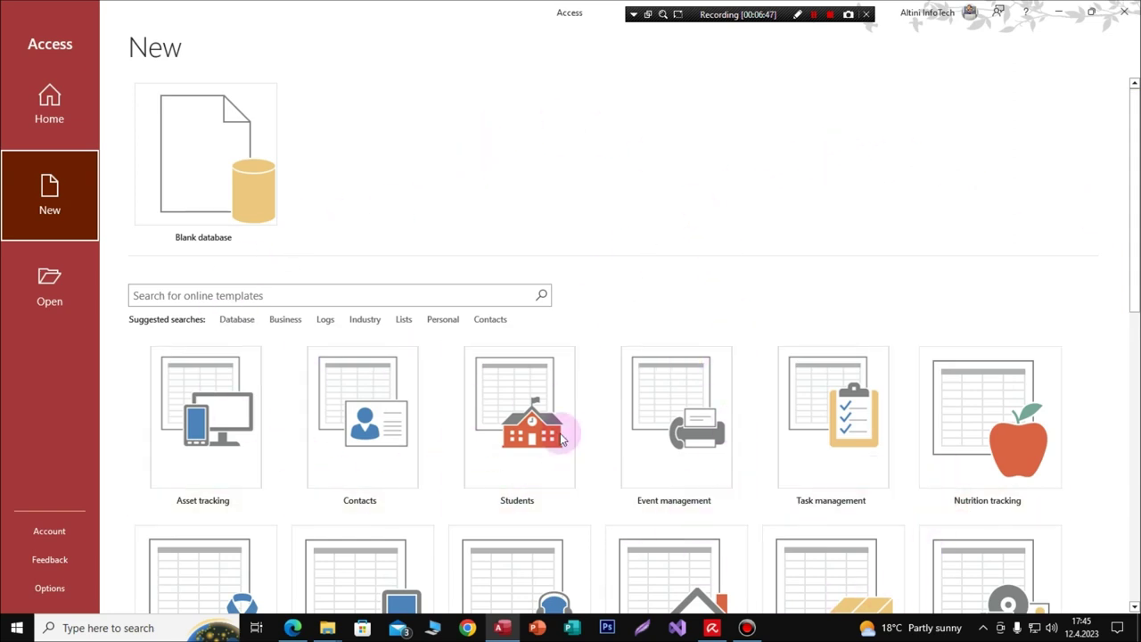
pyautogui.moveTo(1132, 264); pyautogui.dragTo(1134, 216)
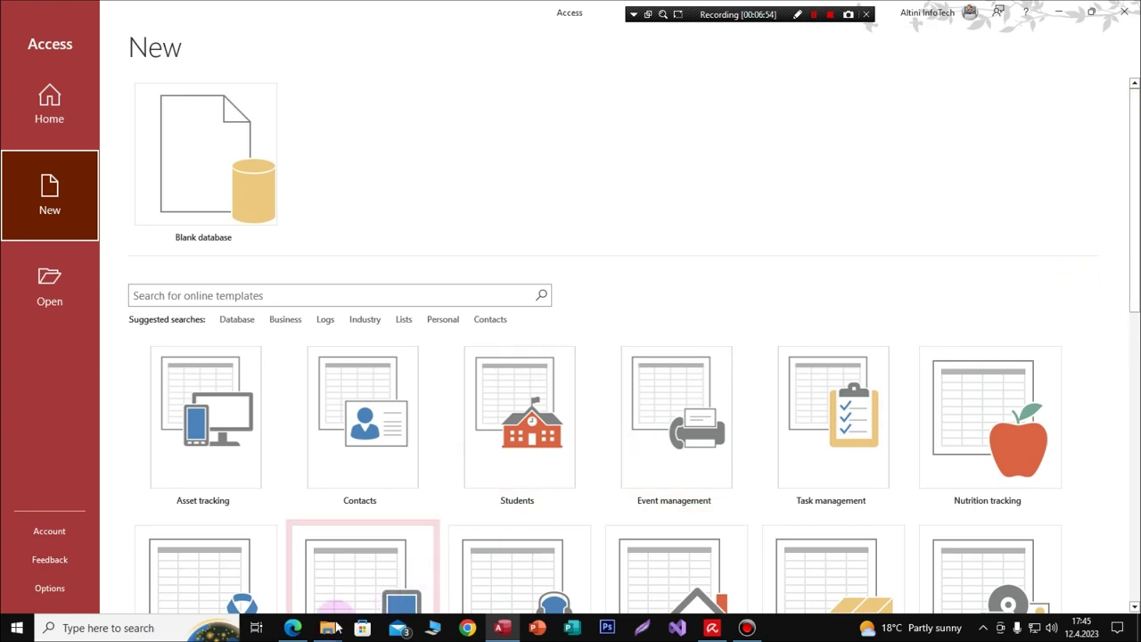
# Step: Begin a new Blank database from Access's New page
pyautogui.click(301, 631)
pyautogui.click(301, 631)
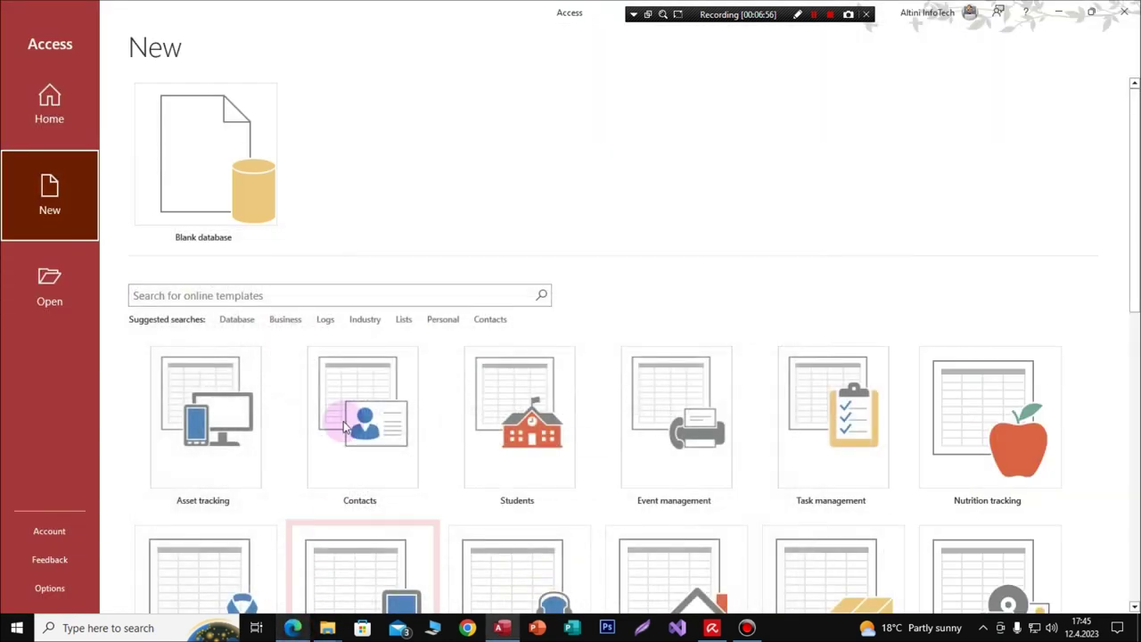
pyautogui.click(205, 183)
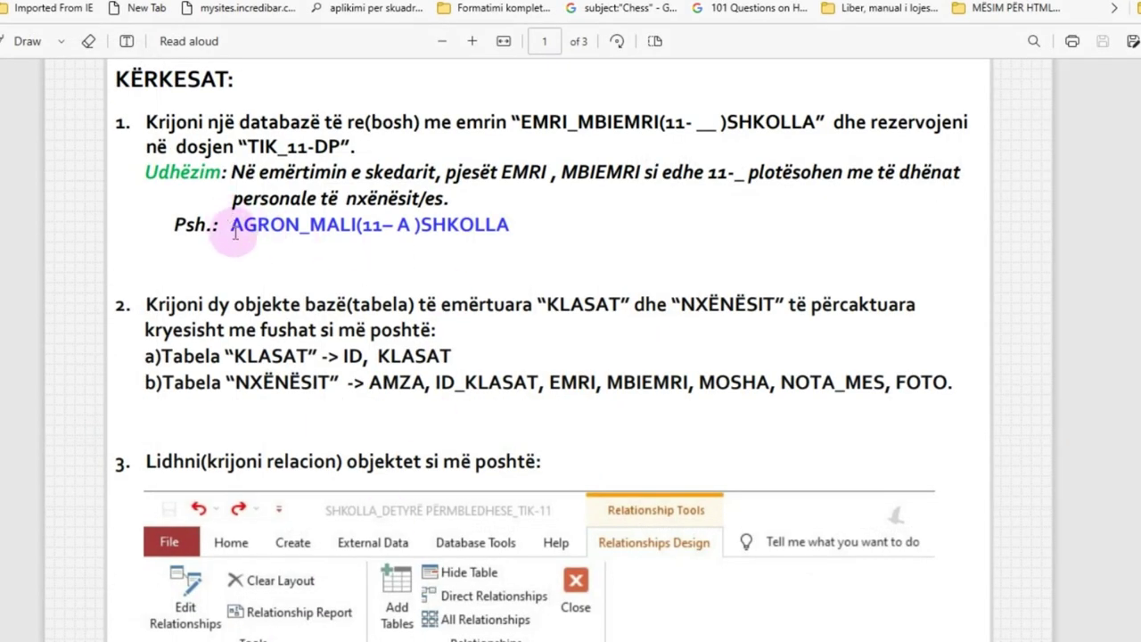
# Step: Replace Database1.accdb with the PDF's example name (student's name, class, SHKOLLA)
pyautogui.moveTo(233, 225); pyautogui.dragTo(507, 222)
pyautogui.hotkey('ctrl', 'c')
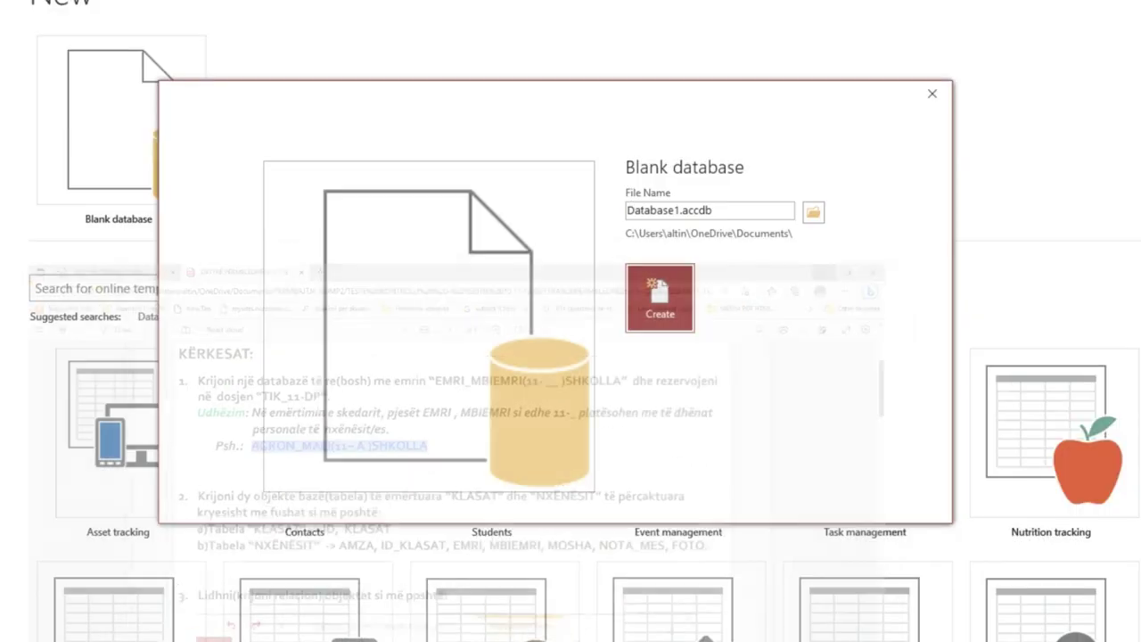
pyautogui.click(720, 209)
pyautogui.doubleClick(724, 211)
pyautogui.moveTo(724, 210); pyautogui.dragTo(613, 226)
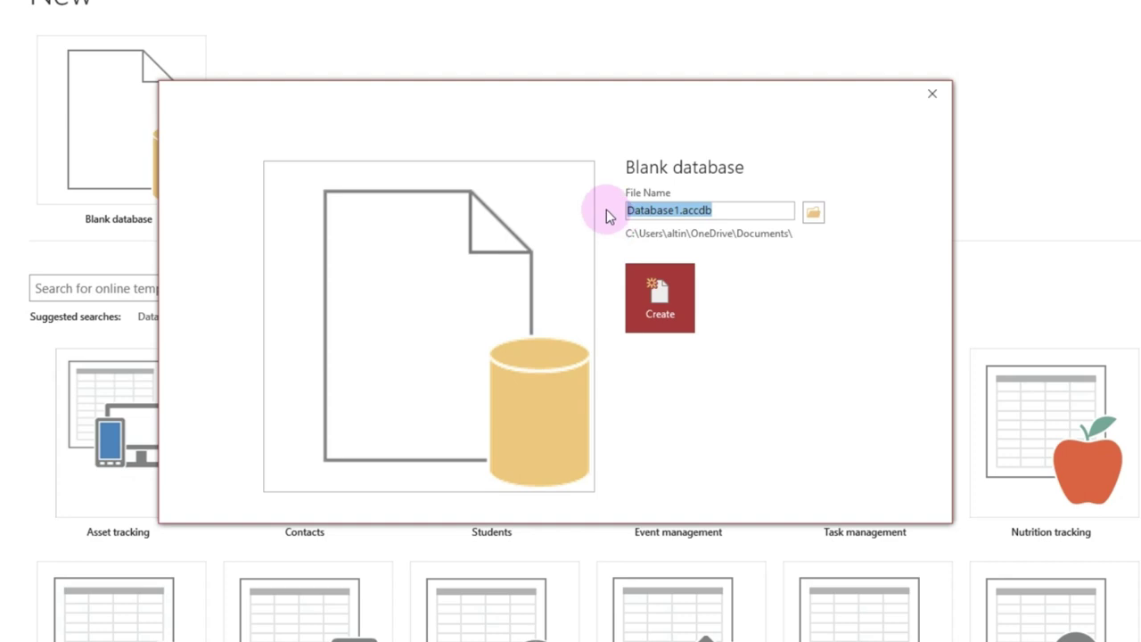
pyautogui.hotkey('ctrl', 'v')
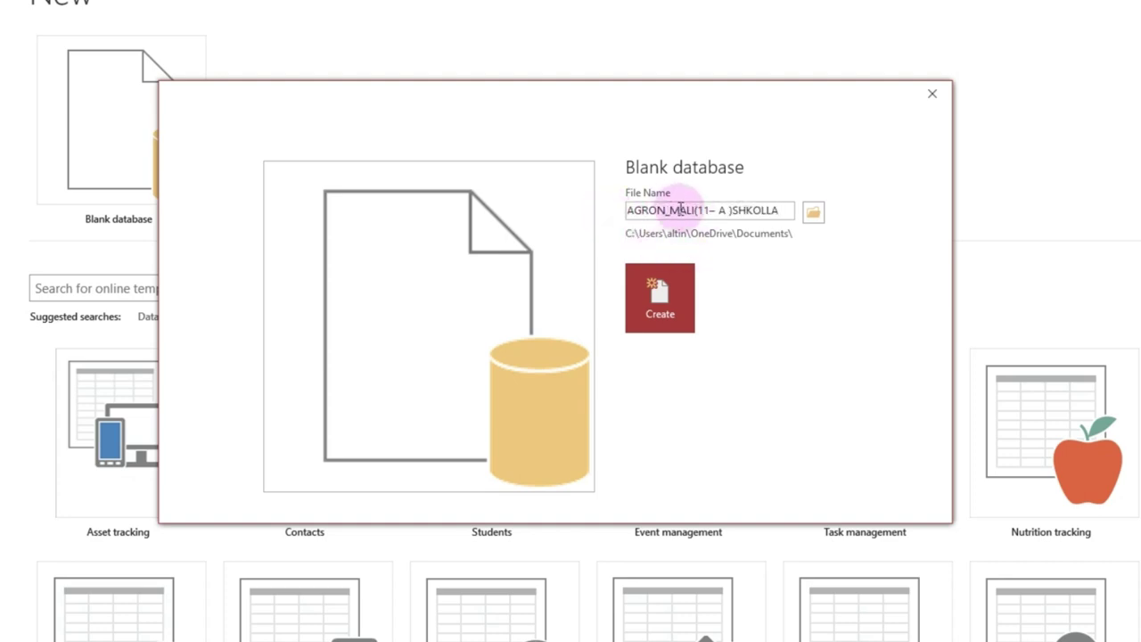
pyautogui.click(667, 210)
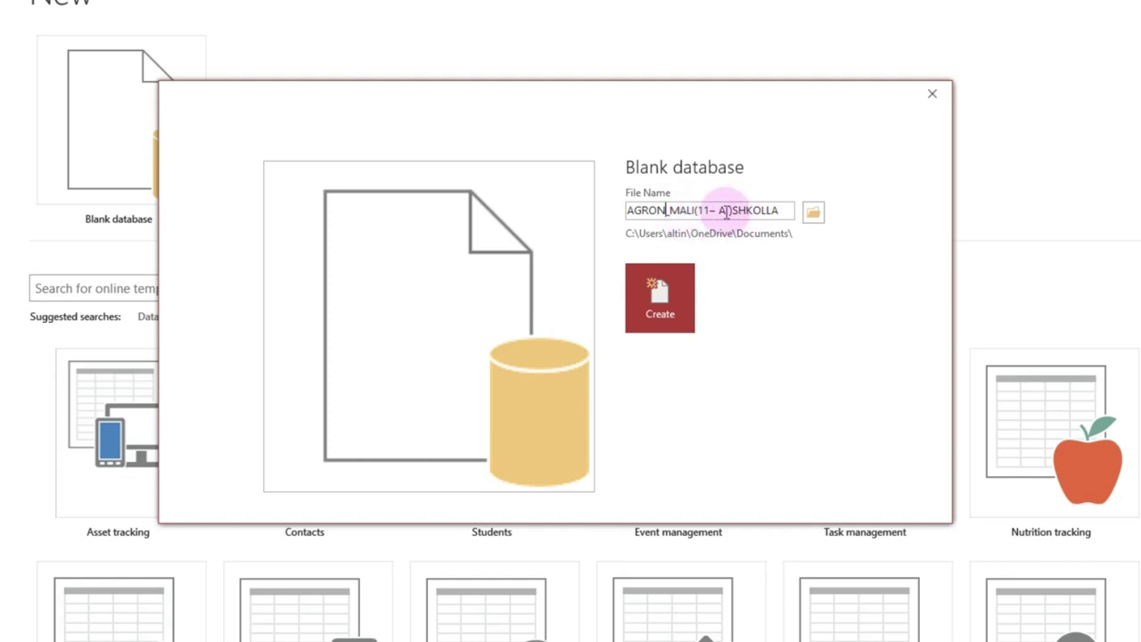
pyautogui.click(725, 210)
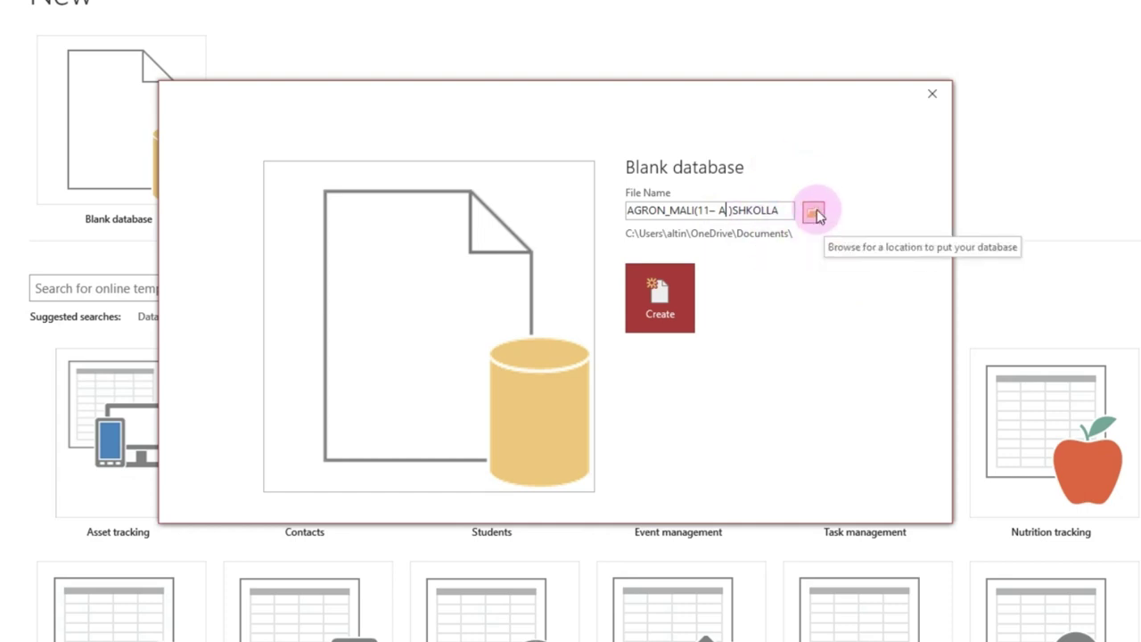
pyautogui.click(814, 214)
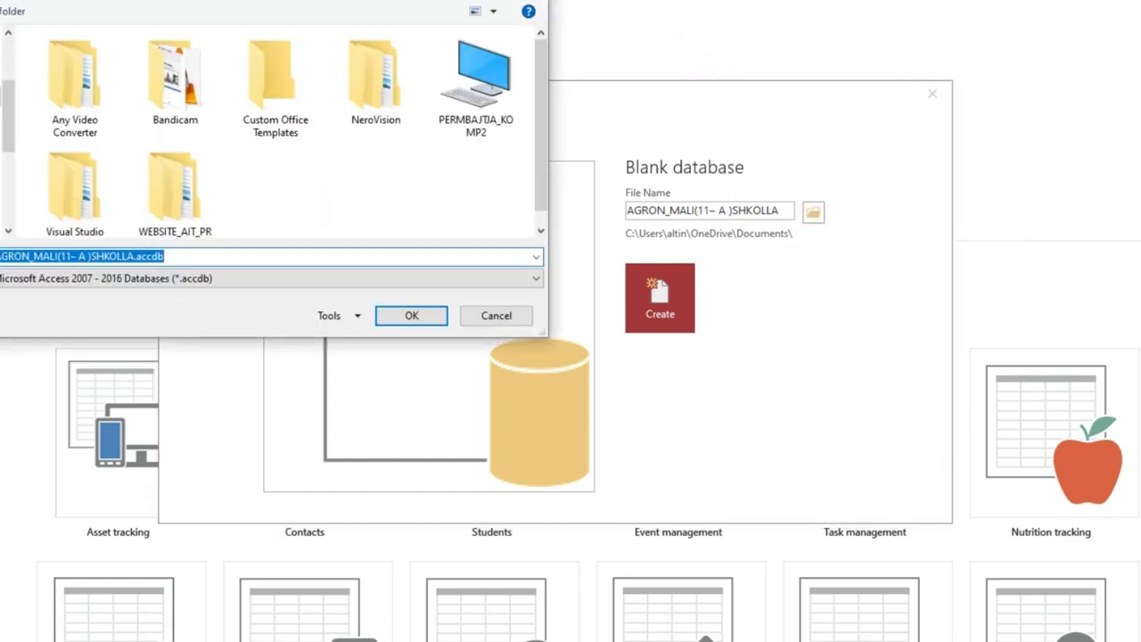
pyautogui.moveTo(357, 0); pyautogui.dragTo(517, 28)
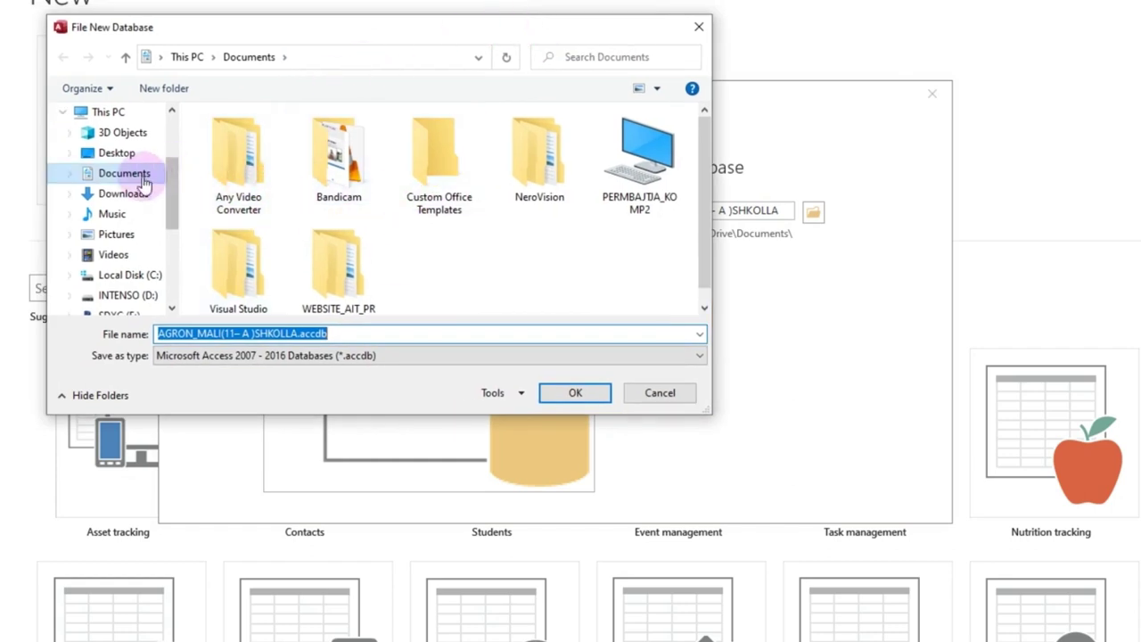
pyautogui.doubleClick(626, 163)
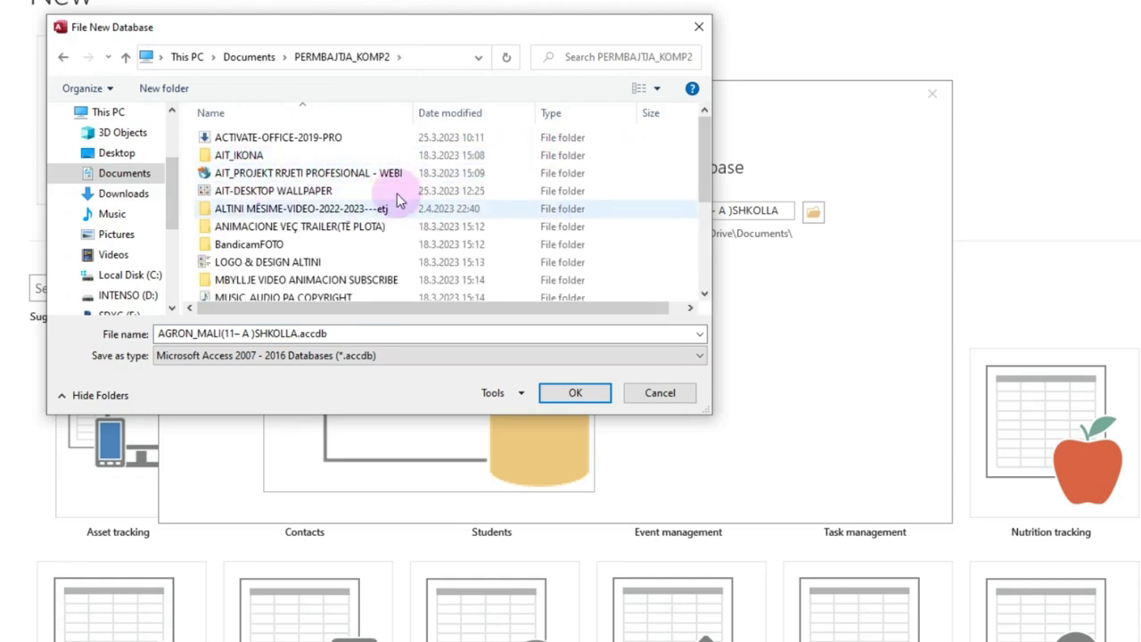
pyautogui.moveTo(701, 170)
pyautogui.mouseDown()
pyautogui.moveTo(709, 187)
pyautogui.moveTo(717, 156)
pyautogui.mouseUp()
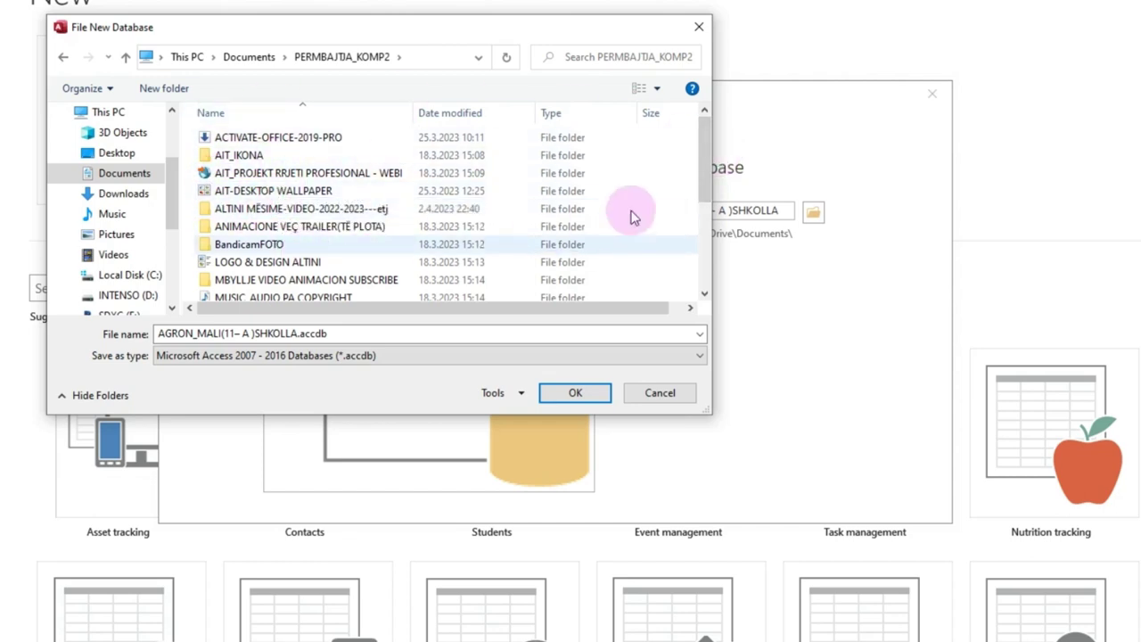
pyautogui.moveTo(706, 153); pyautogui.dragTo(710, 258)
pyautogui.doubleClick(350, 255)
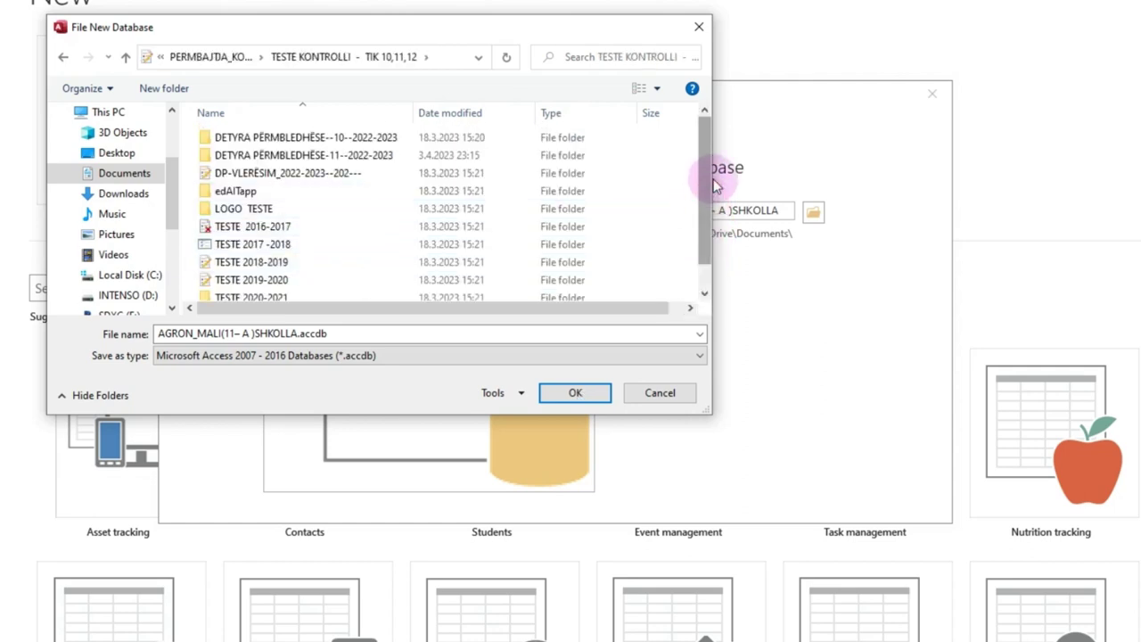
pyautogui.doubleClick(312, 157)
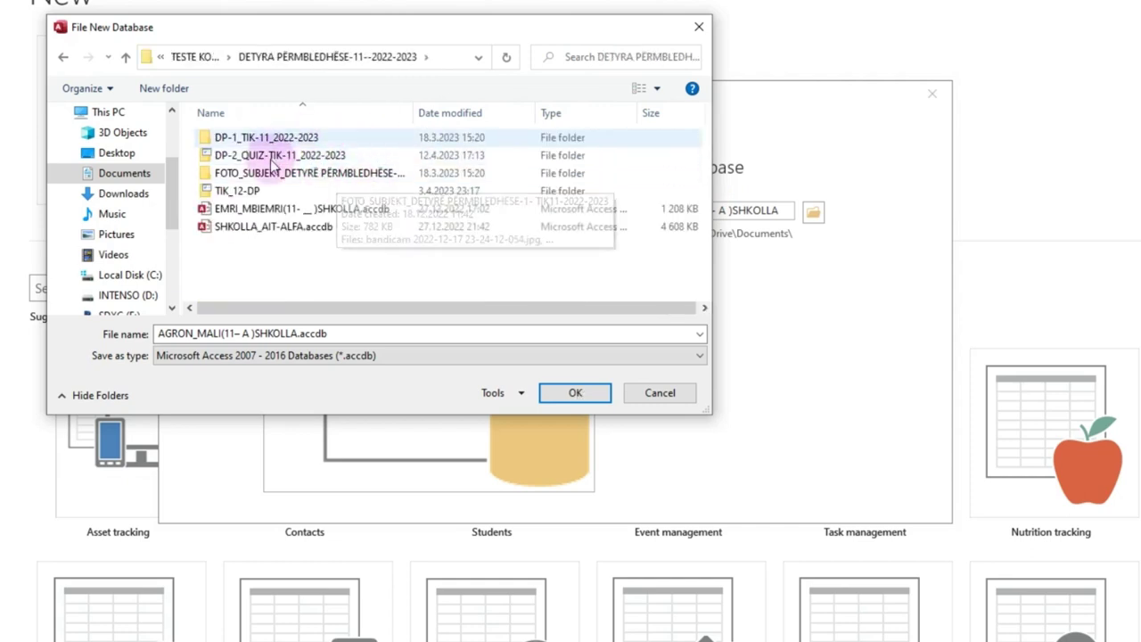
# Step: Open the DP-1_TIK-11_2022-2023 folder and confirm it as the save location
pyautogui.click(241, 138)
pyautogui.click(254, 138)
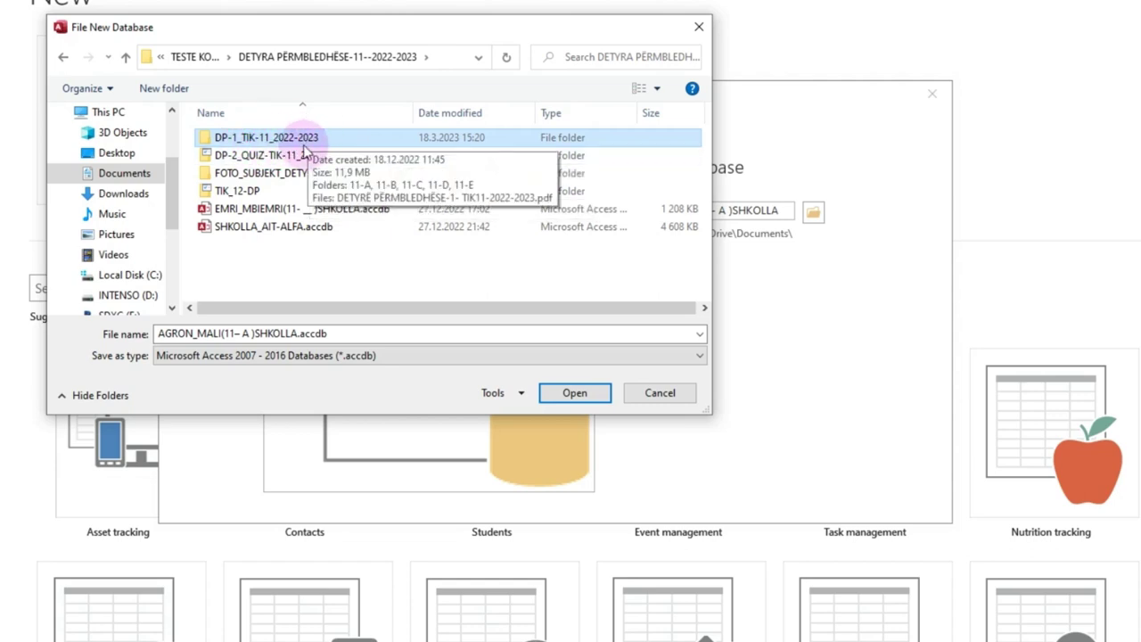
pyautogui.click(276, 138)
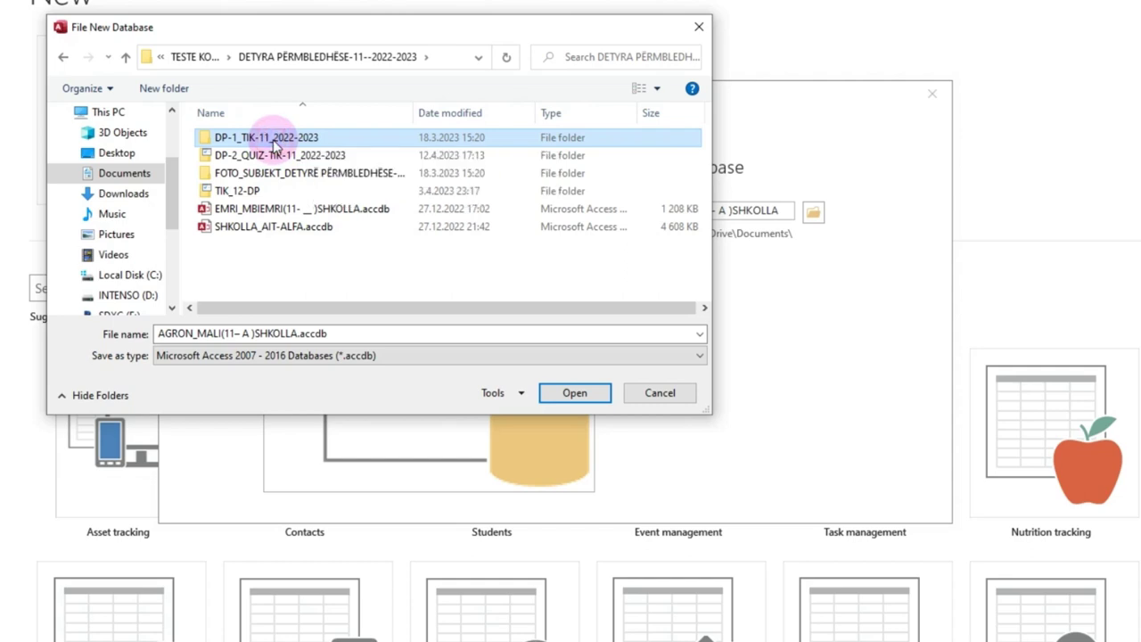
pyautogui.doubleClick(278, 137)
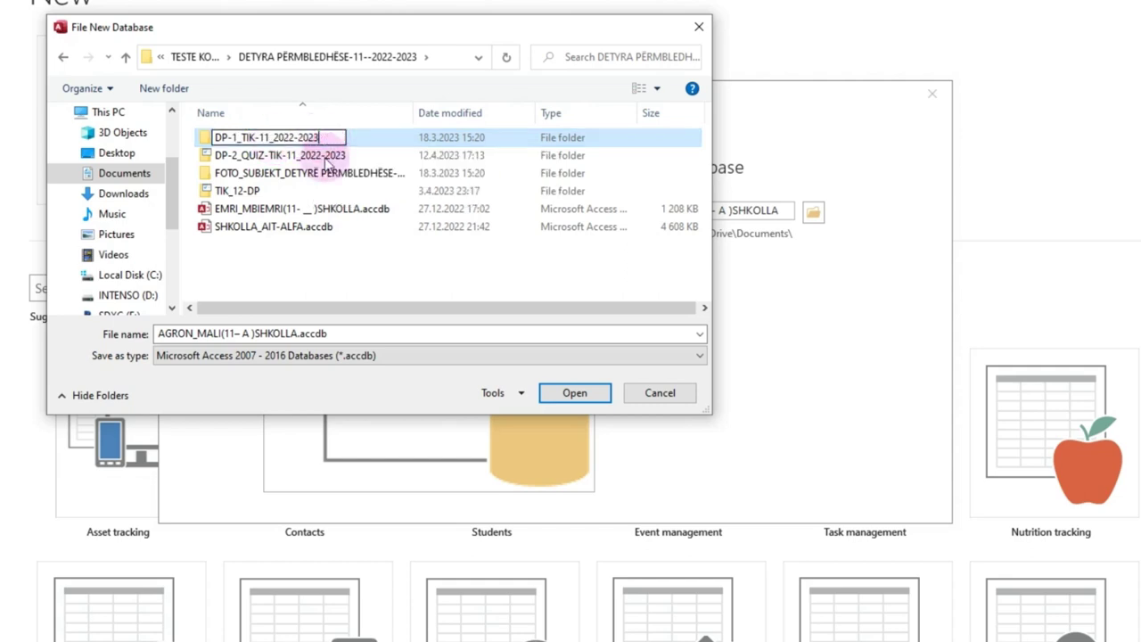
pyautogui.click(410, 276)
pyautogui.doubleClick(293, 138)
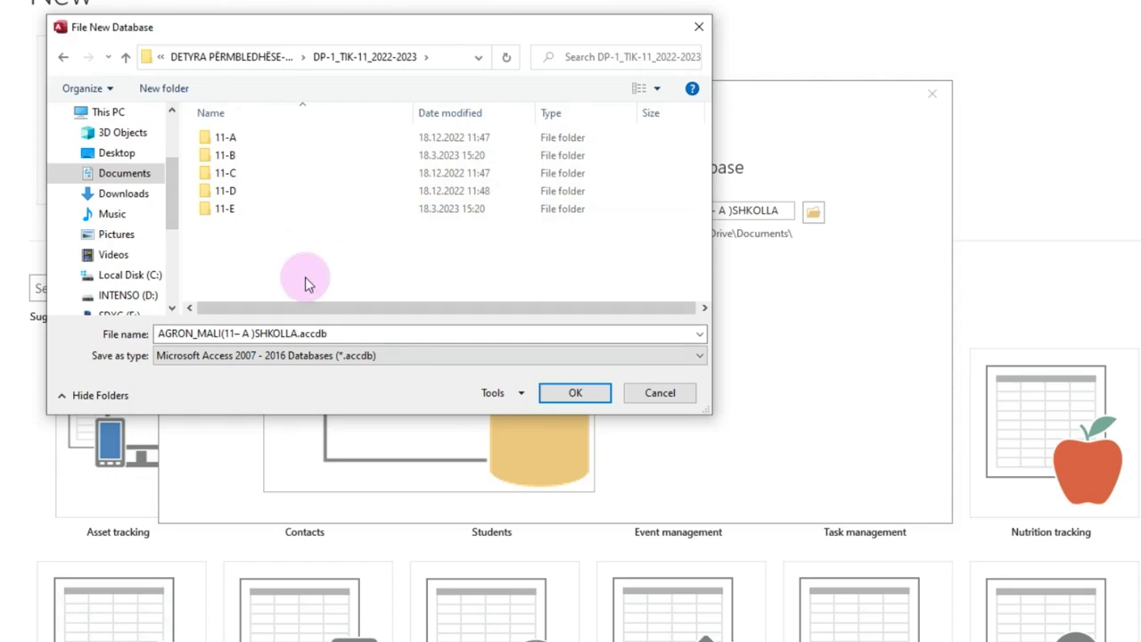
pyautogui.click(575, 398)
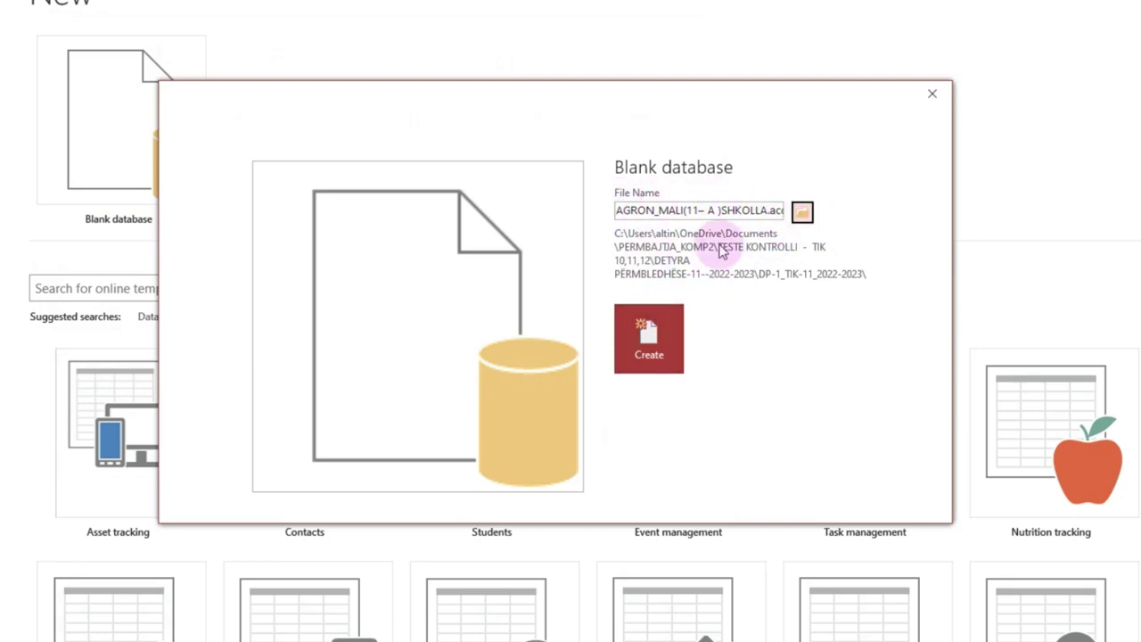
# Step: Create the blank database in the DP-1_TIK-11_2022-2023 folder
pyautogui.click(664, 354)
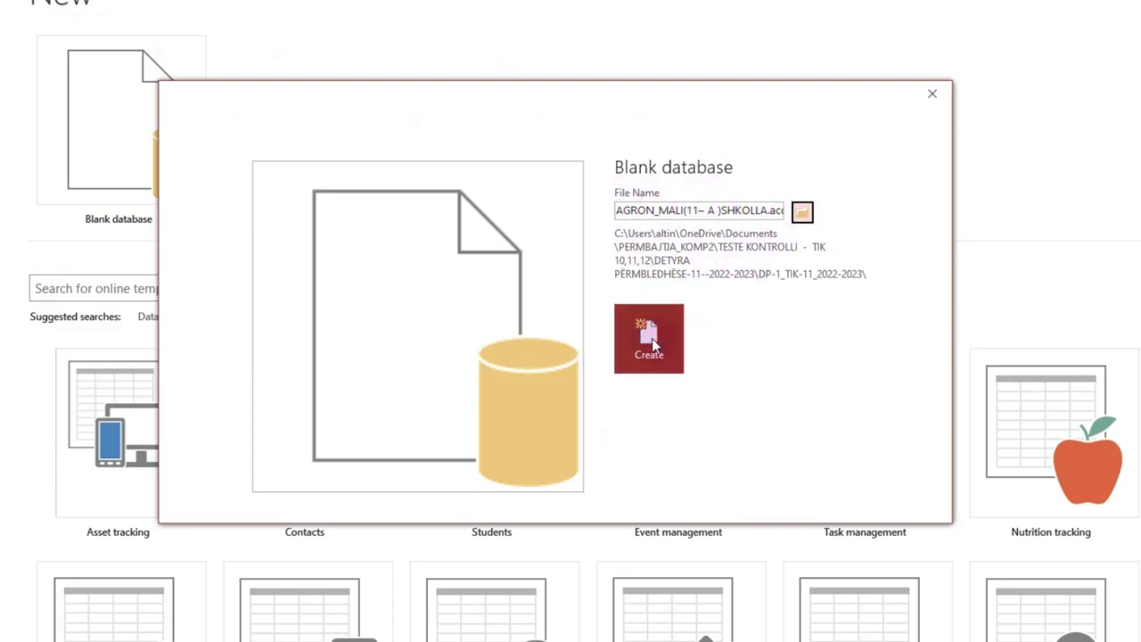
pyautogui.click(652, 343)
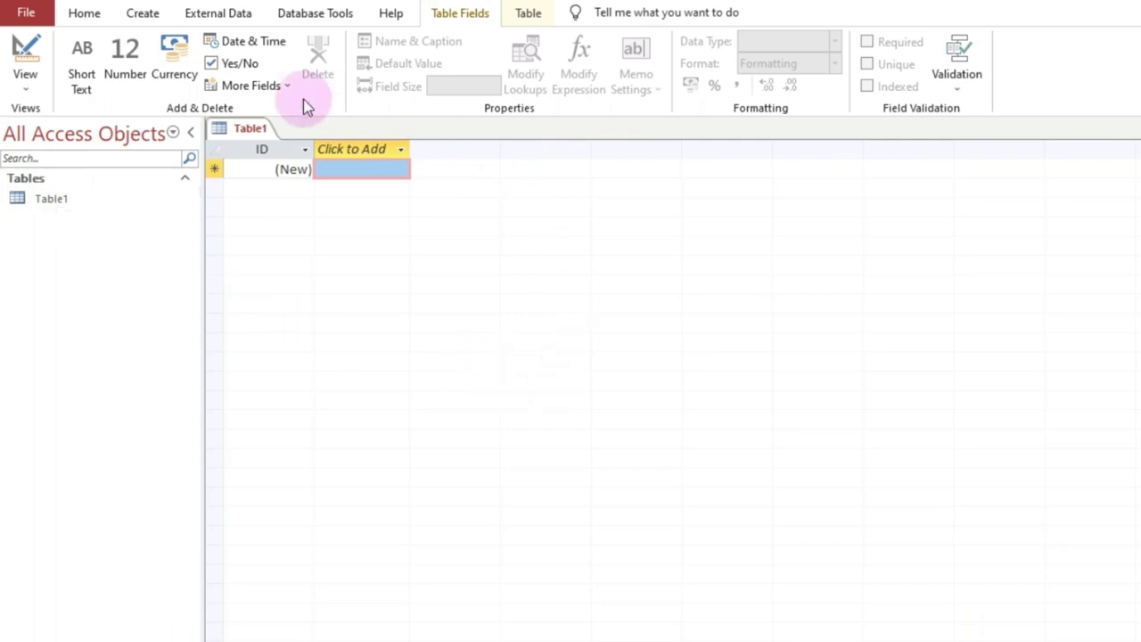
# Step: Open the View dropdown for the empty Table1
pyautogui.click(28, 96)
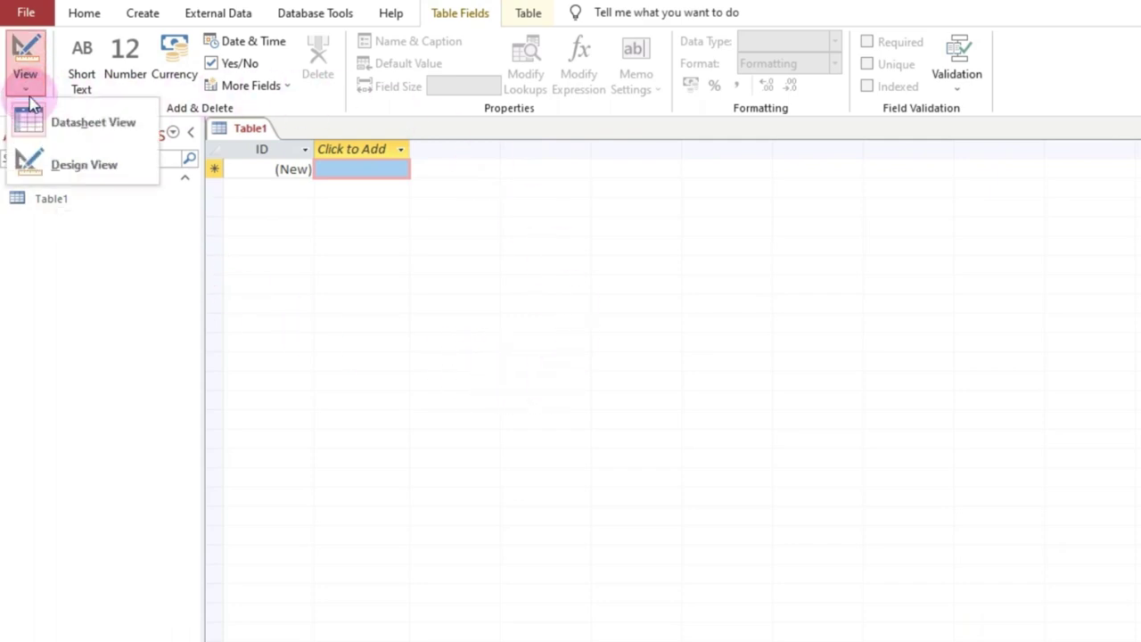
# Step: Choose Design View for Table1, then switch to the assignment PDF
pyautogui.click(90, 170)
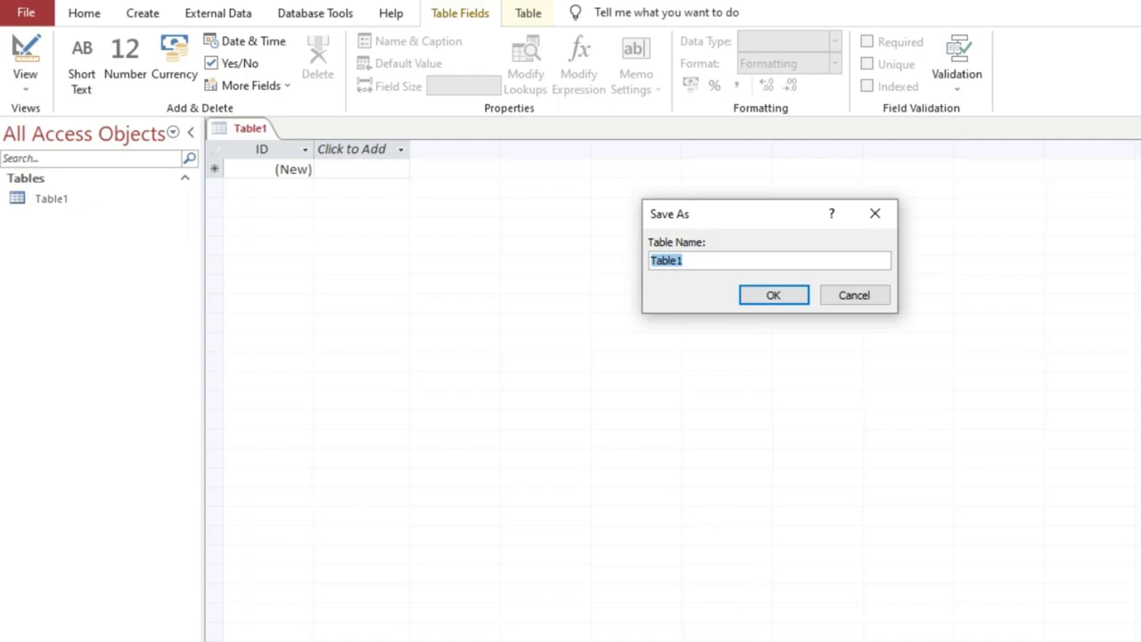
pyautogui.hotkey('alt', 'Tab')
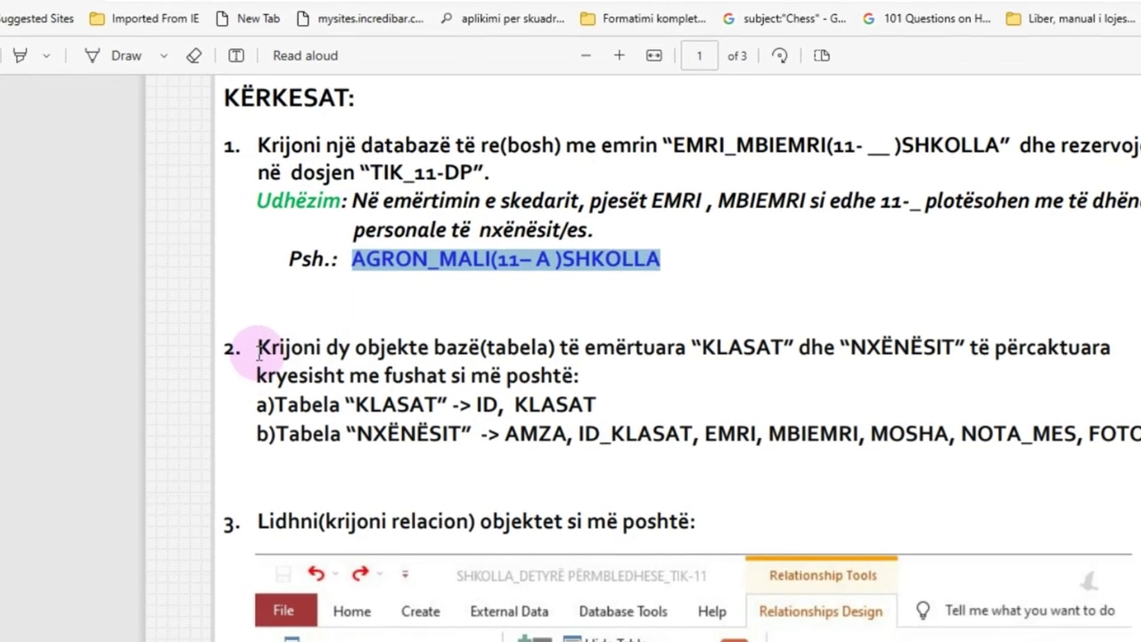
# Step: Highlight task 2's sentence about creating the KLASAT and NXËNËSIT tables
pyautogui.moveTo(306, 383); pyautogui.dragTo(406, 385)
pyautogui.moveTo(305, 311); pyautogui.dragTo(596, 315)
pyautogui.moveTo(519, 268); pyautogui.dragTo(579, 265)
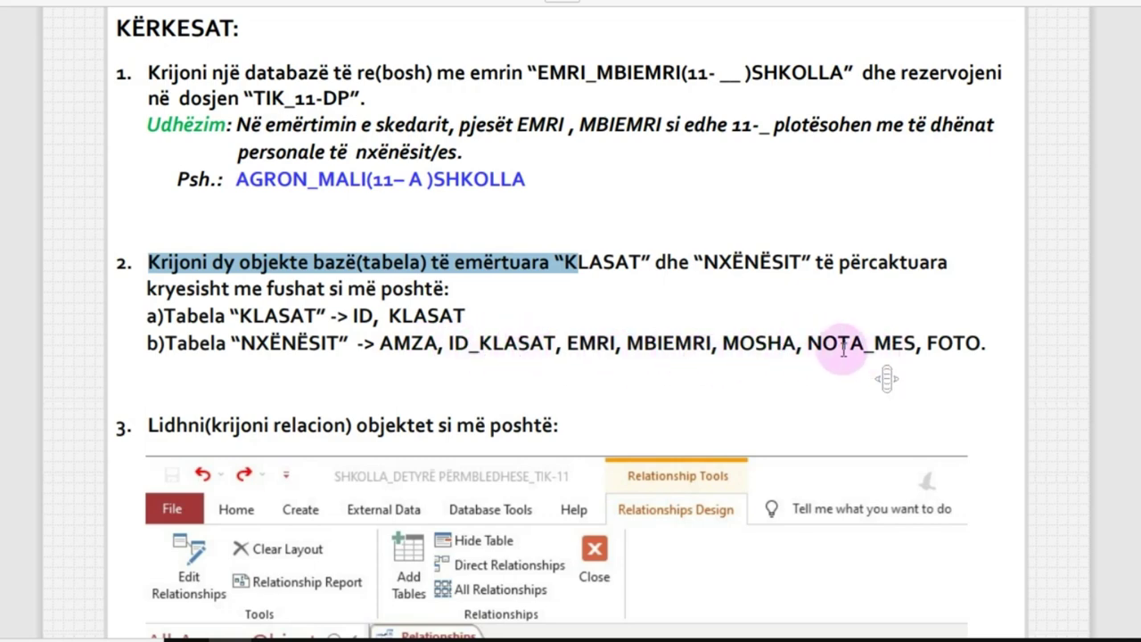
# Step: Scroll down to review task 3's one-to-many KLASAT.ID to NXËNËSIT.ID_KLASAT diagram
pyautogui.scroll(-5, 570, 356)
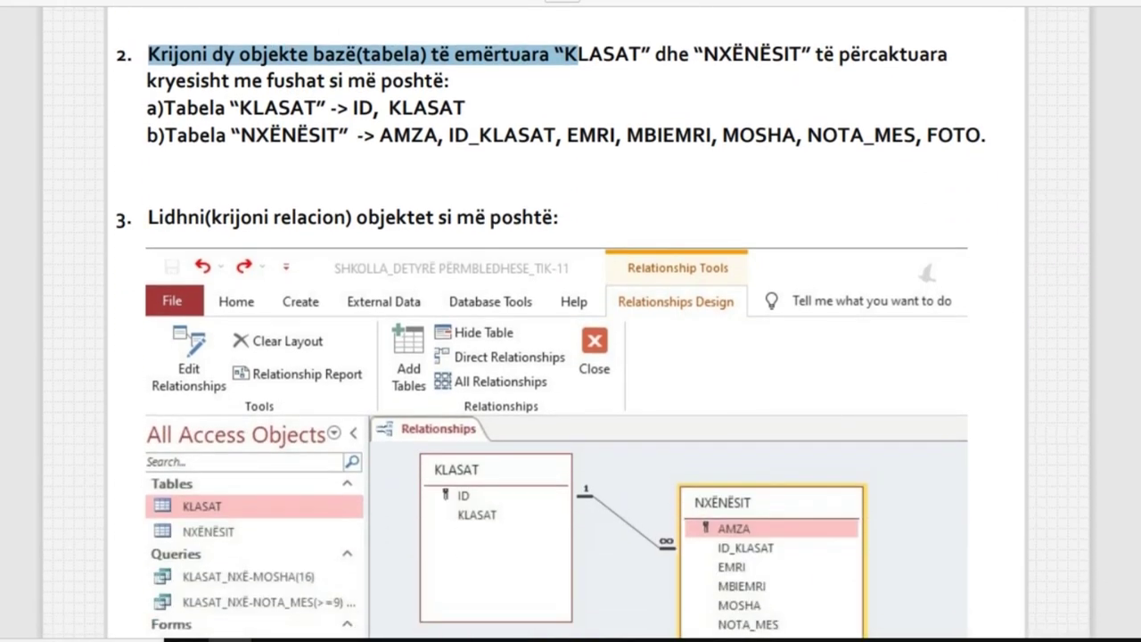
pyautogui.scroll(-1, 570, 357)
pyautogui.scroll(3, 570, 356)
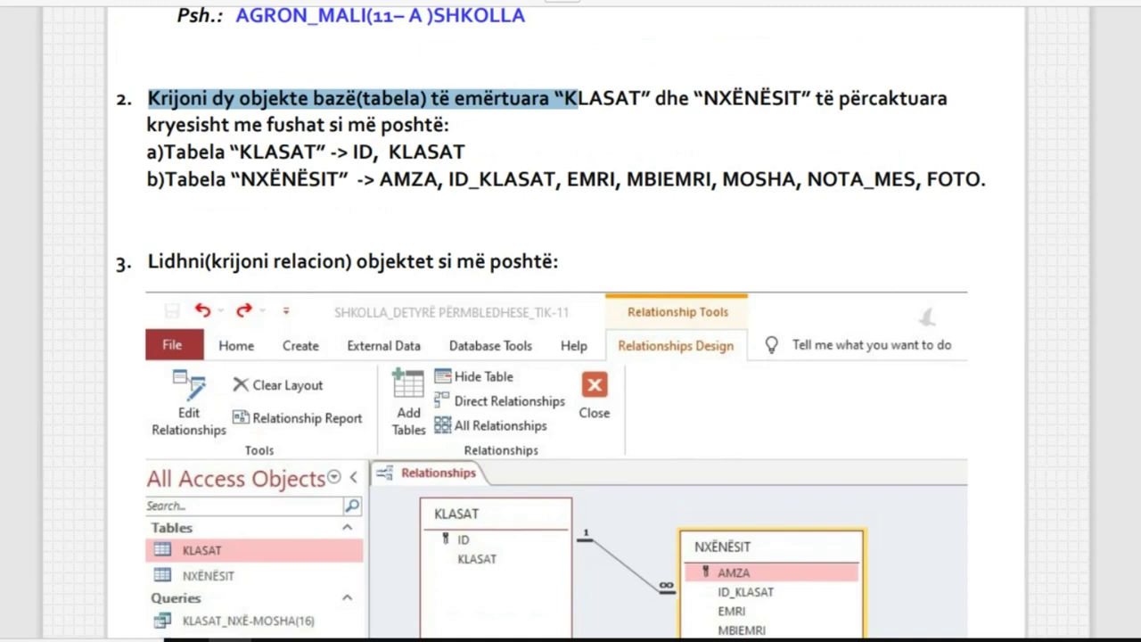
pyautogui.scroll(-1, 570, 356)
pyautogui.scroll(-5, 571, 357)
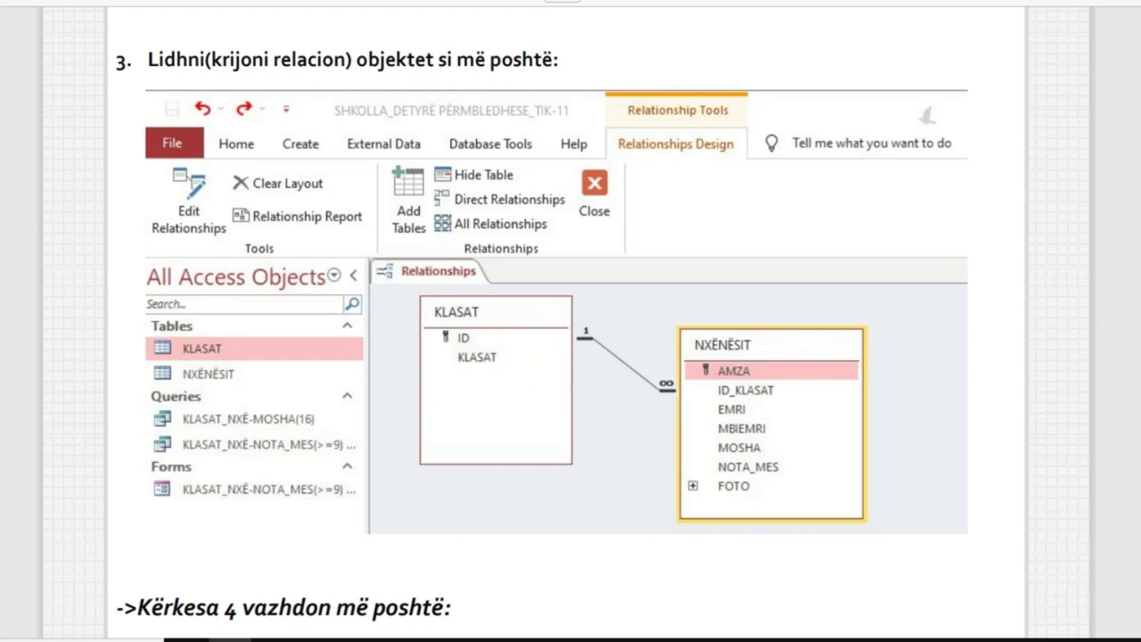
pyautogui.scroll(4, 570, 357)
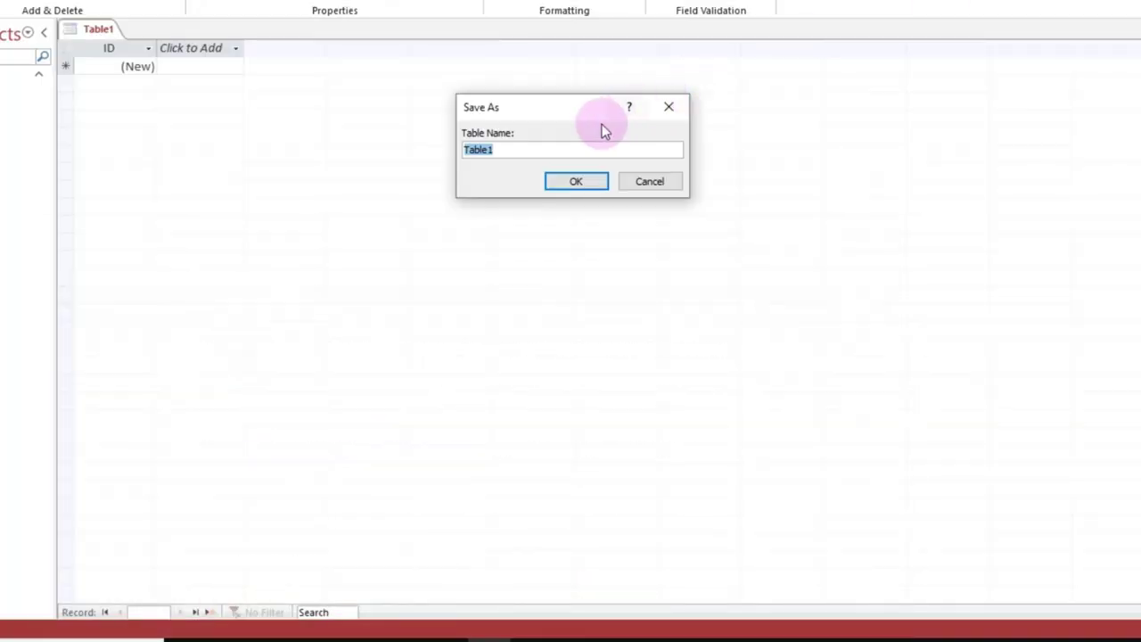
# Step: Save Table1 under the name KLASAT
pyautogui.press('BackSpace')
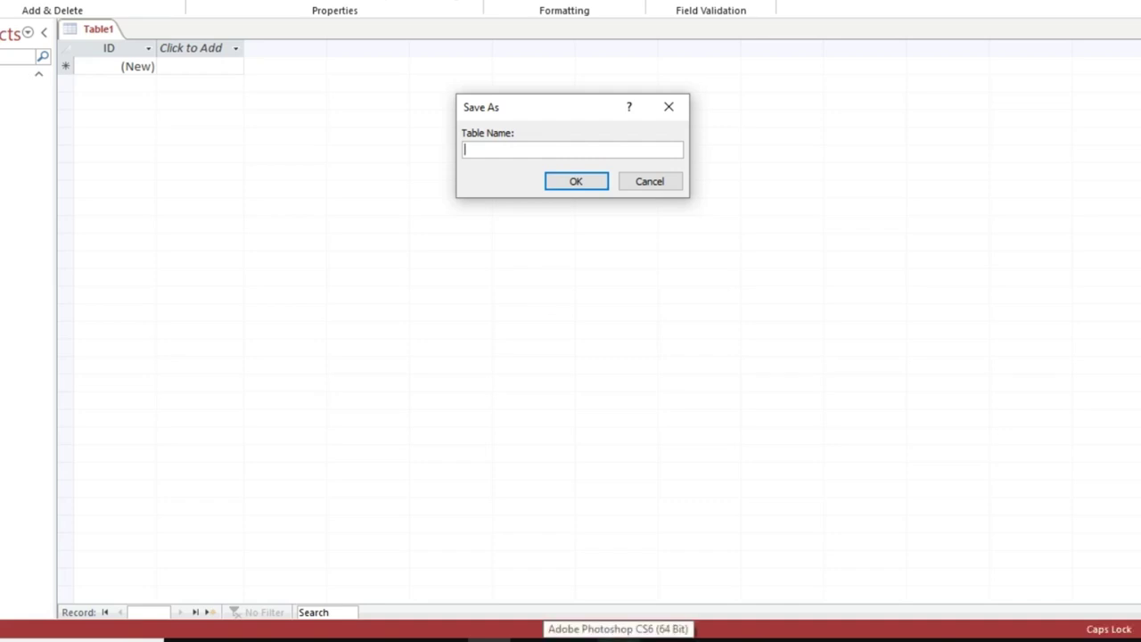
pyautogui.write('KLASAT')
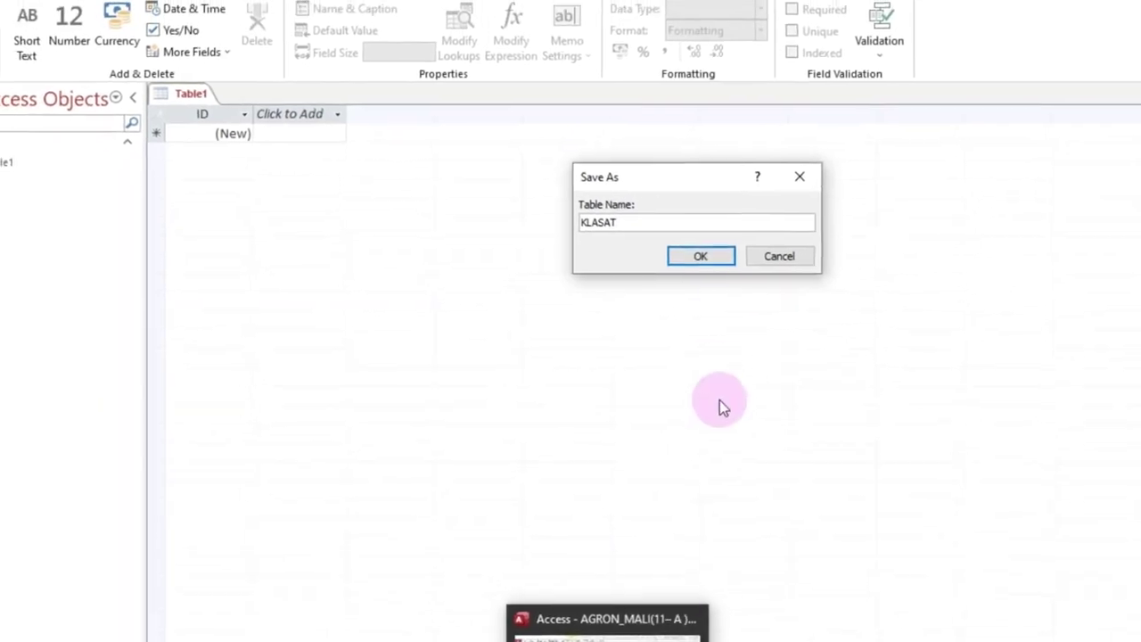
pyautogui.click(753, 287)
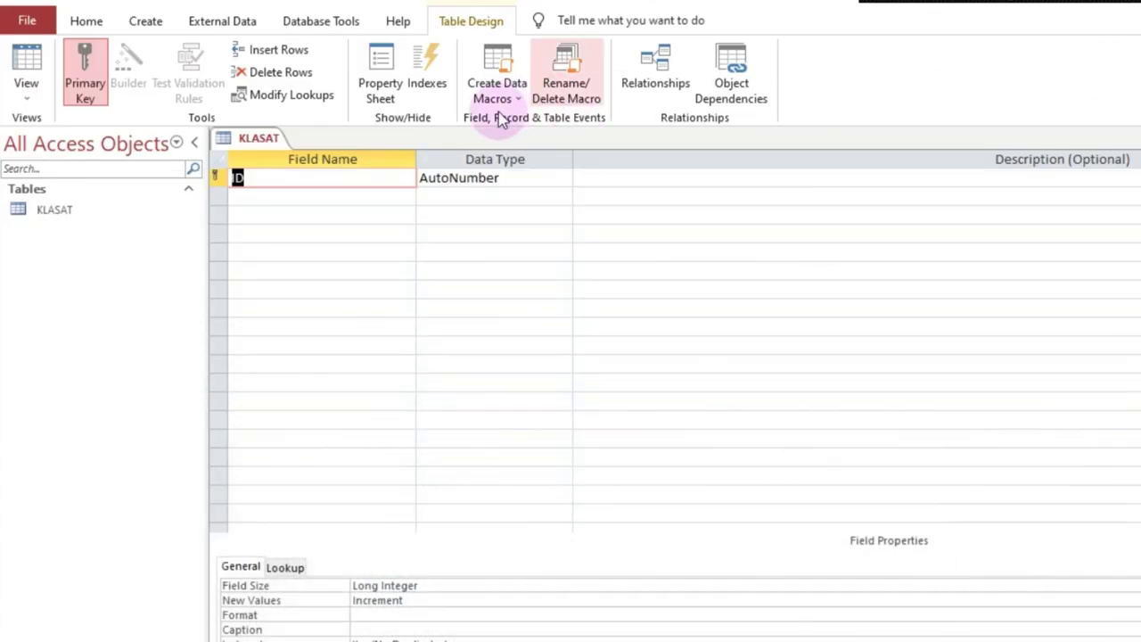
# Step: Make KLASAT's ID field Short Text with field size 7, then return to the PDF
pyautogui.click(512, 178)
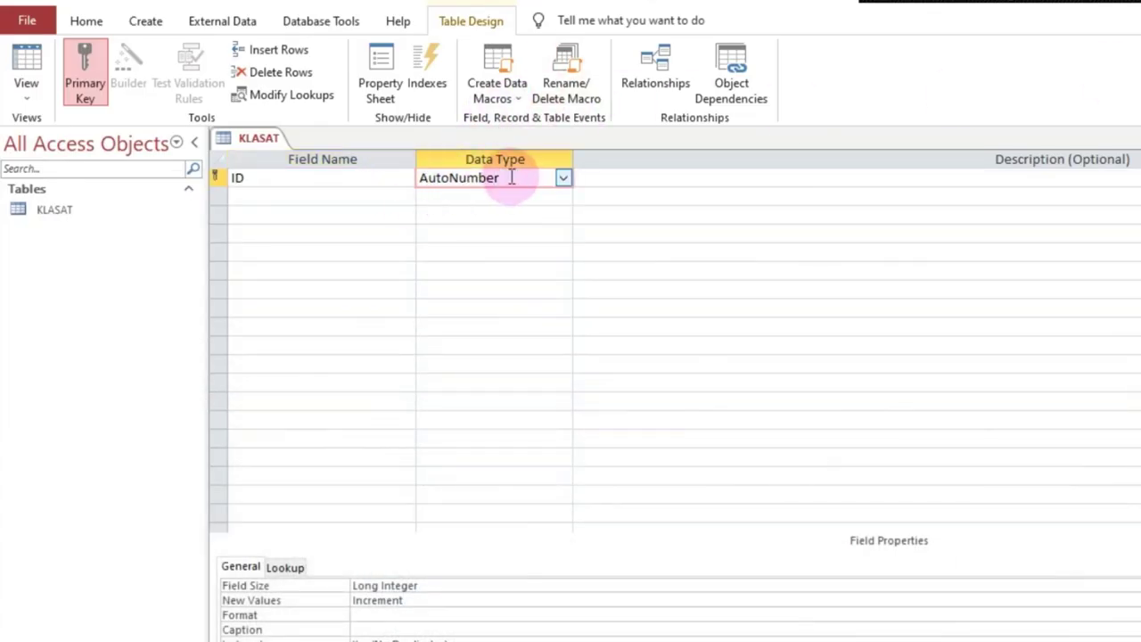
pyautogui.click(563, 180)
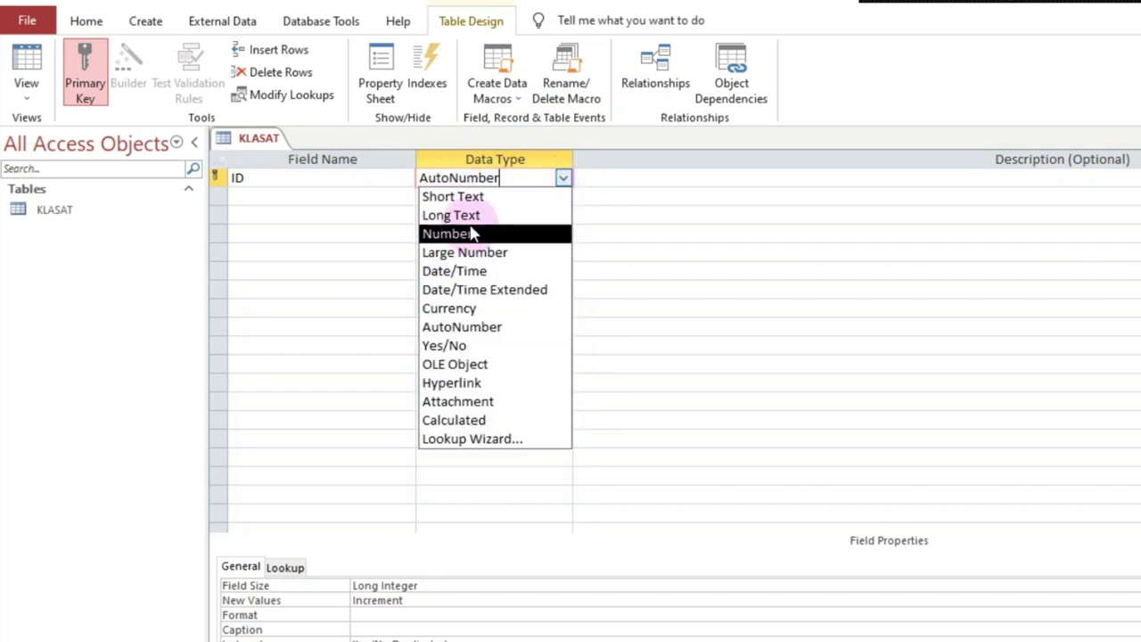
pyautogui.click(459, 195)
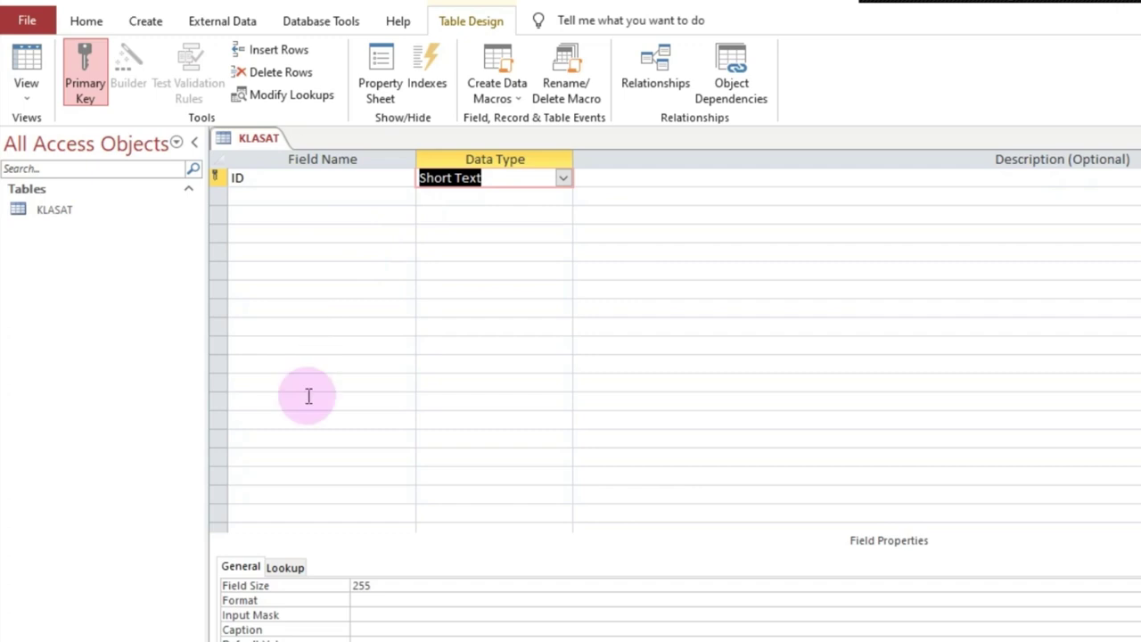
pyautogui.click(391, 584)
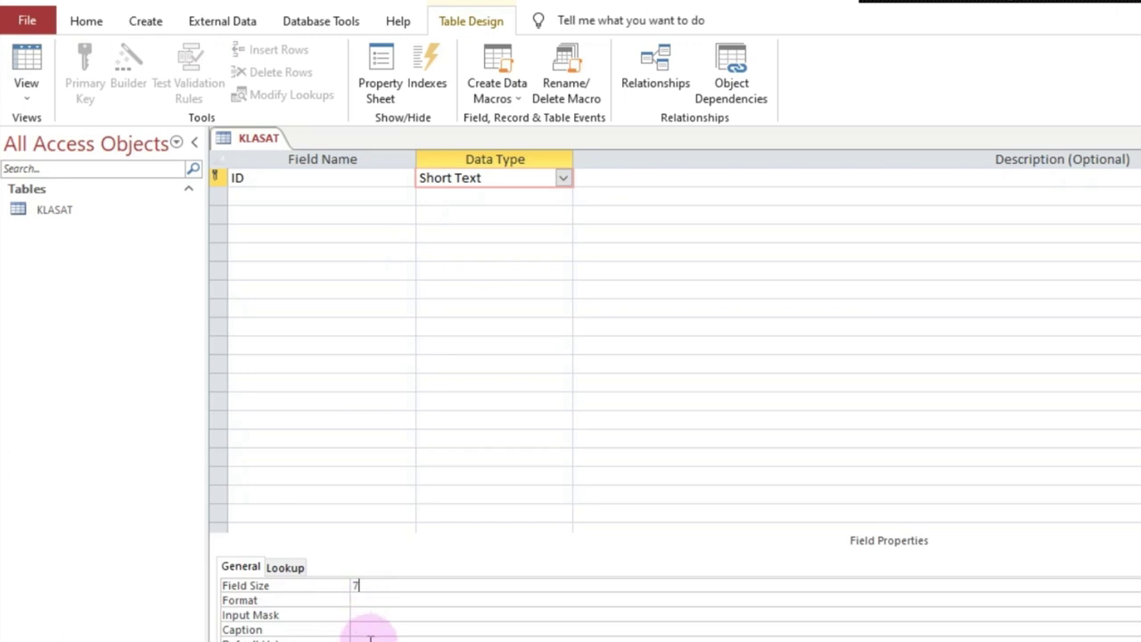
pyautogui.click(263, 200)
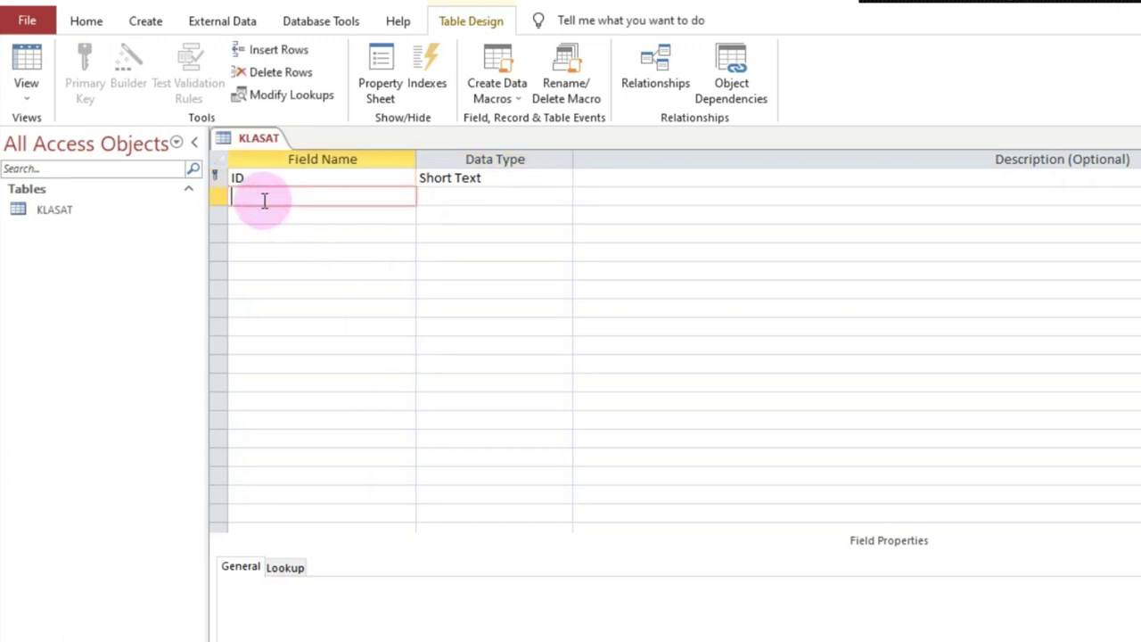
pyautogui.click(1030, 615)
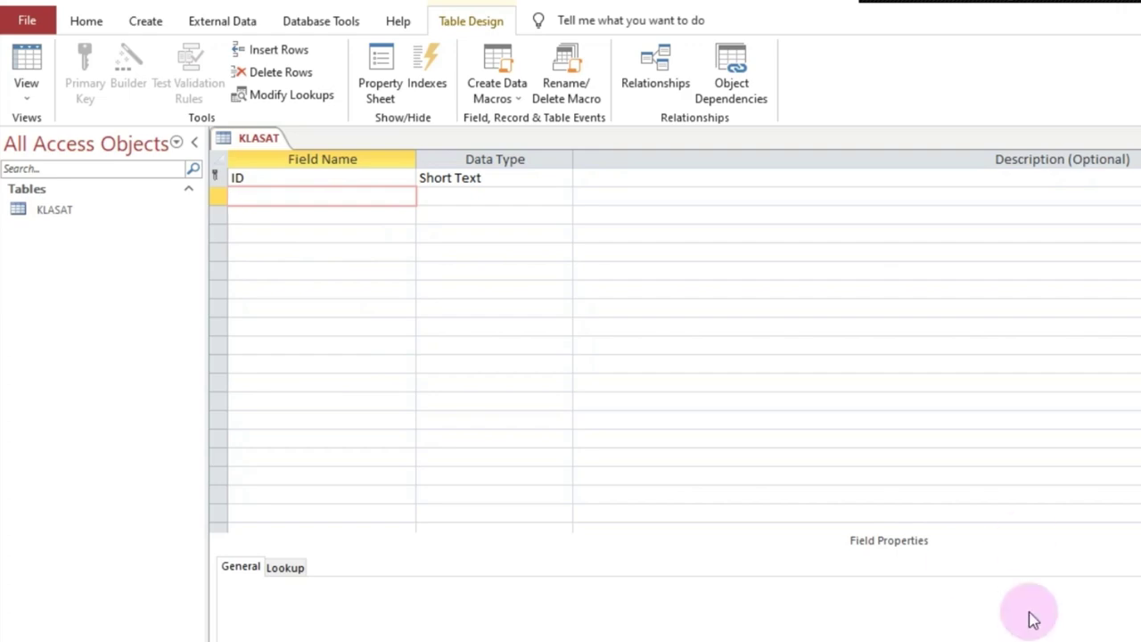
pyautogui.hotkey('alt', 'Tab')
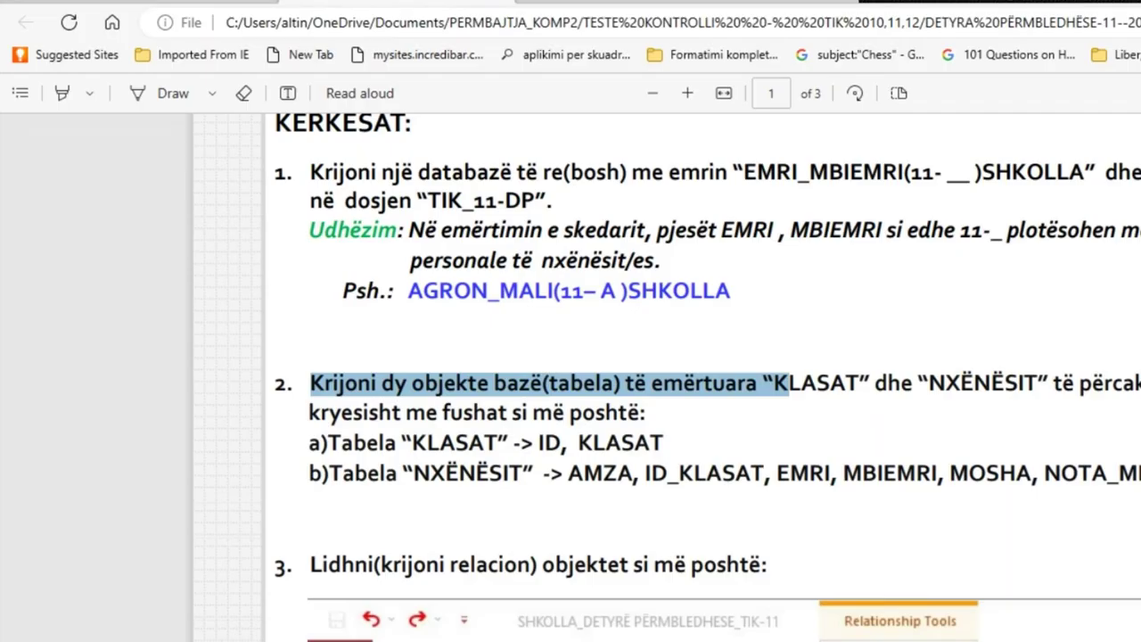
# Step: Highlight the KLASAT field name listed for the KLASAT table in the exercise PDF
pyautogui.moveTo(577, 443); pyautogui.dragTo(659, 436)
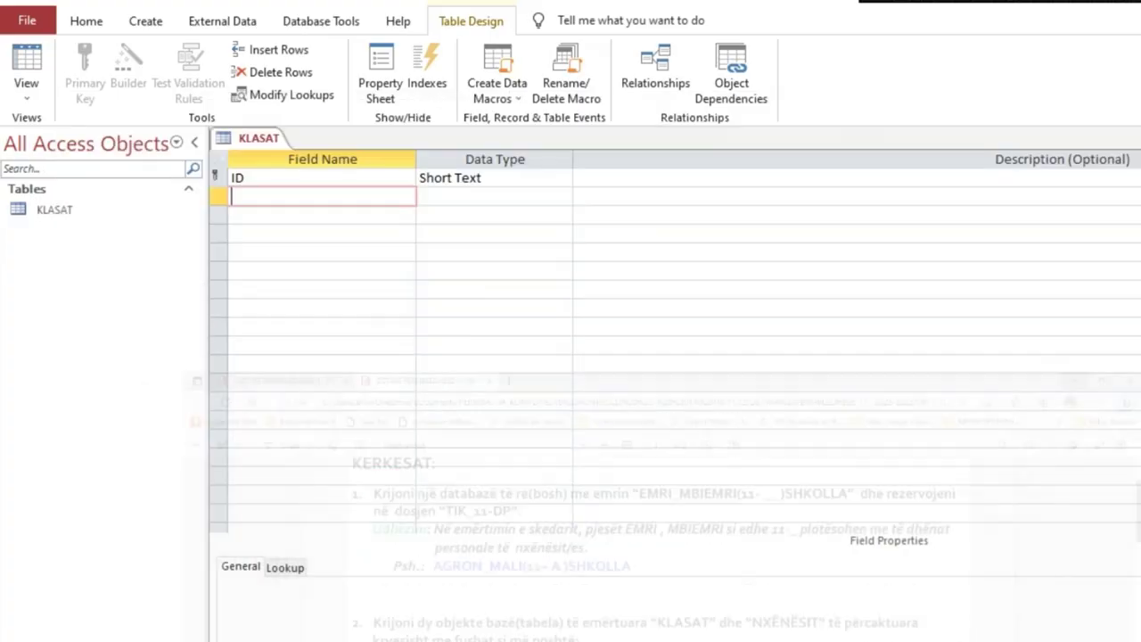
# Step: Add a second field, KLASAT, as Short Text with field size 10, then recheck the ID field
pyautogui.write('KLASAT')
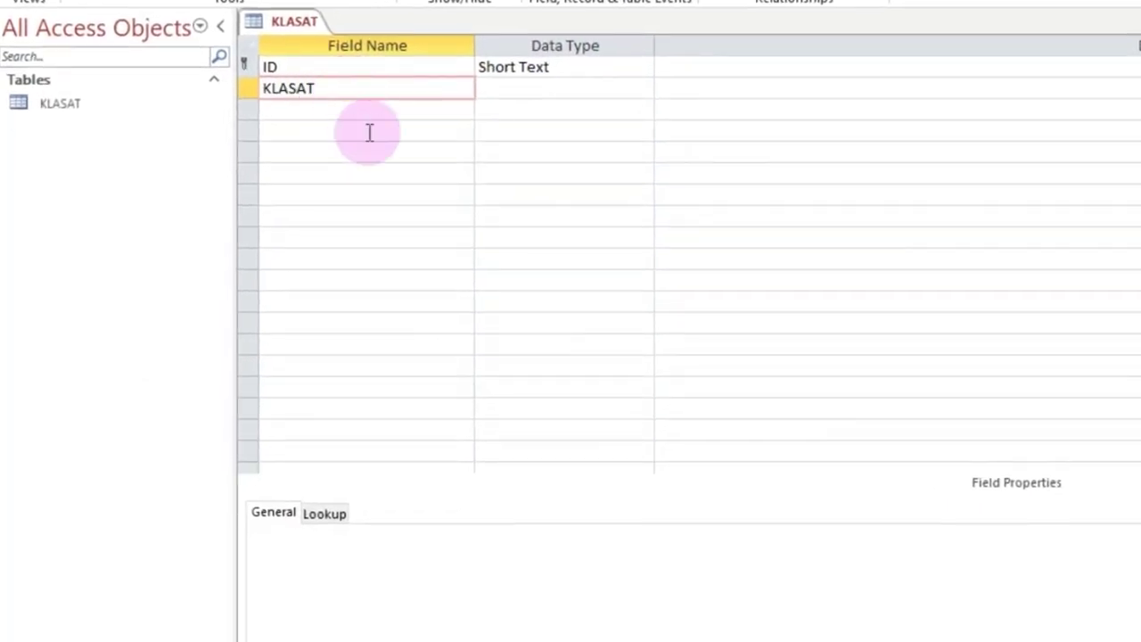
pyautogui.click(571, 86)
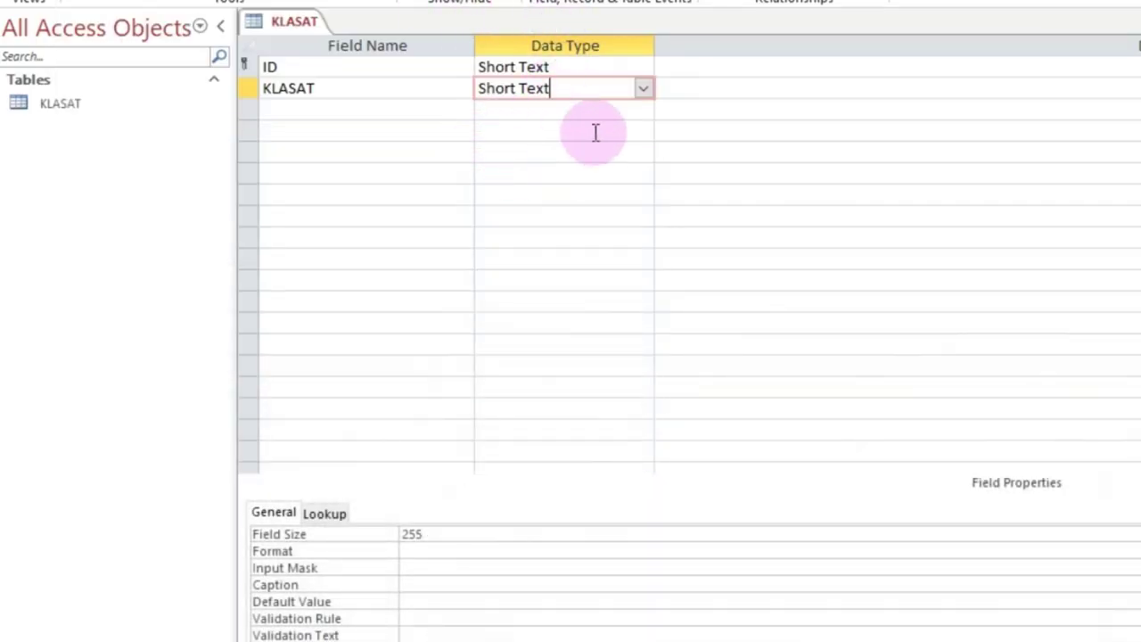
pyautogui.moveTo(440, 539); pyautogui.dragTo(350, 539)
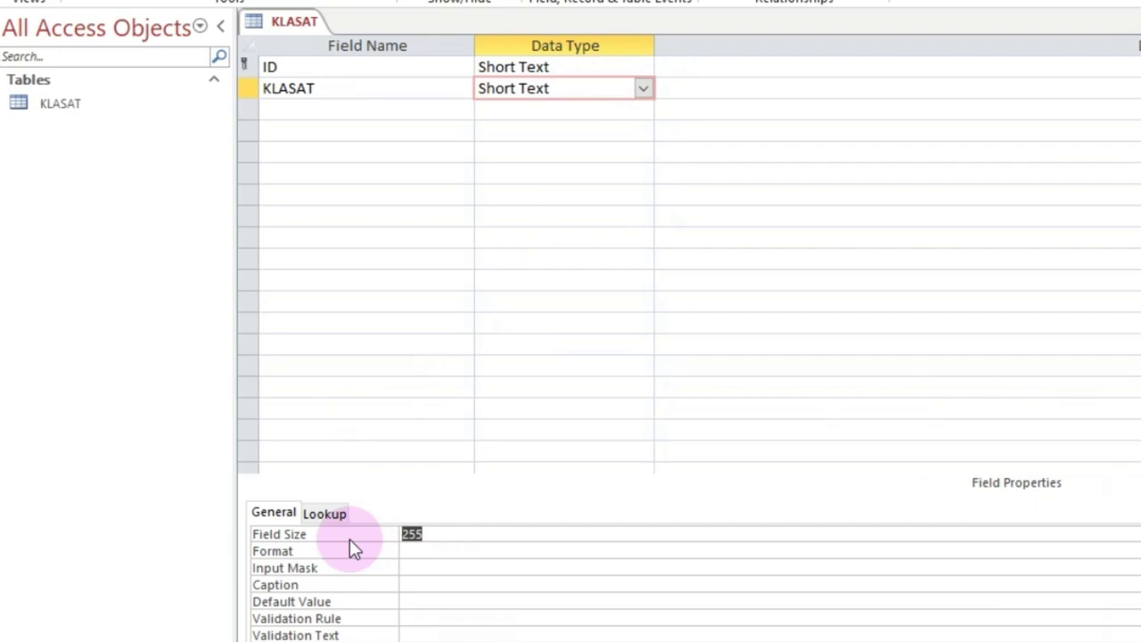
pyautogui.write('10')
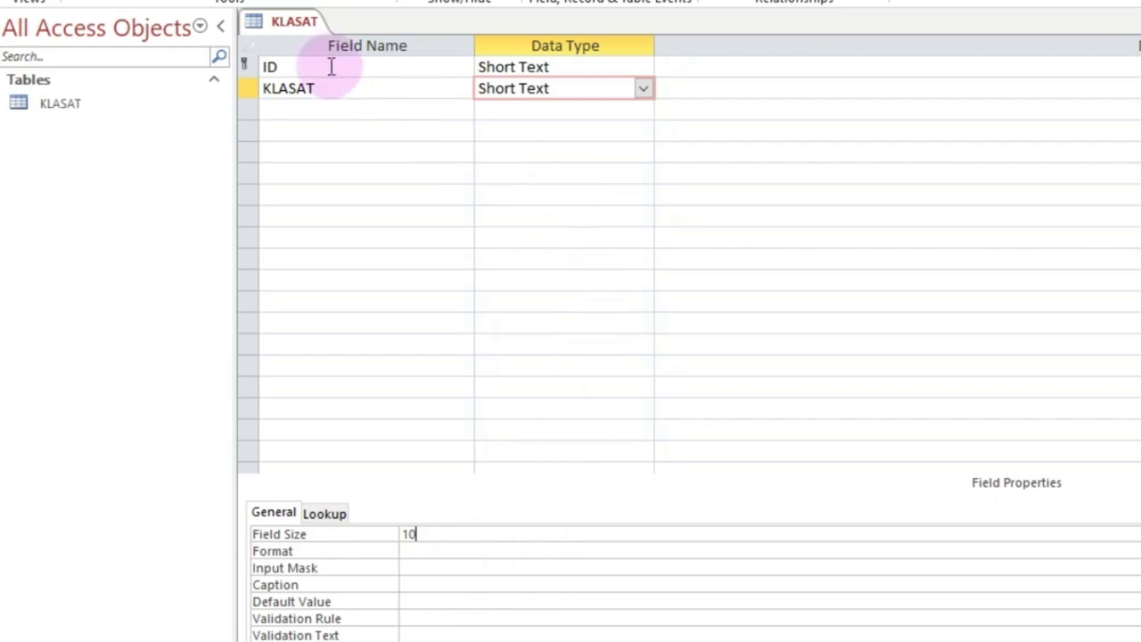
pyautogui.click(377, 88)
pyautogui.click(378, 68)
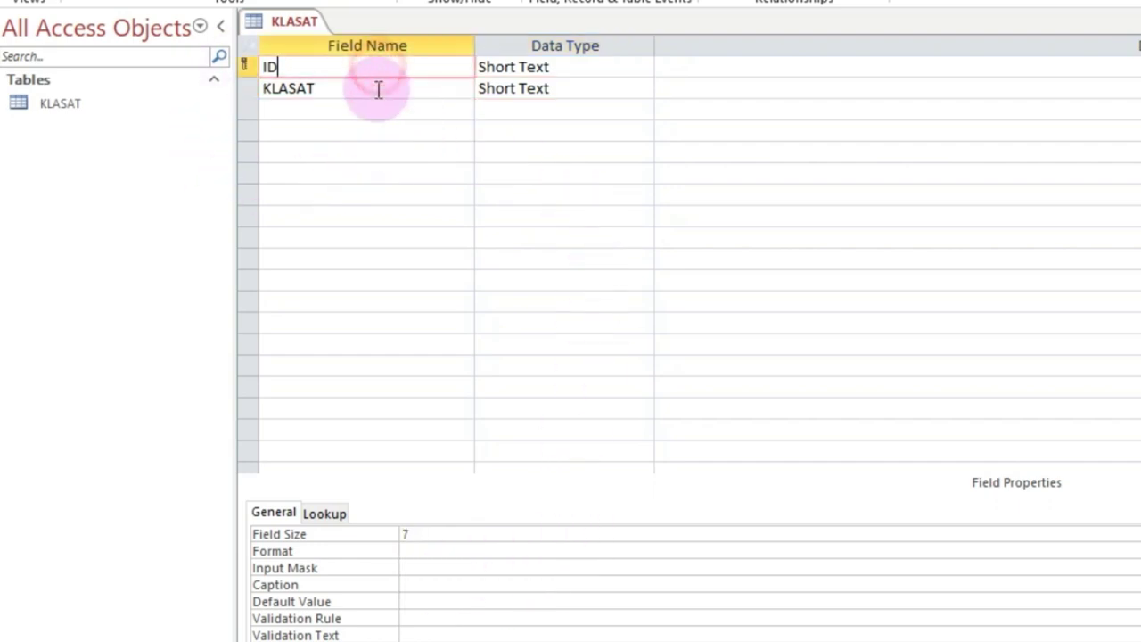
pyautogui.click(378, 94)
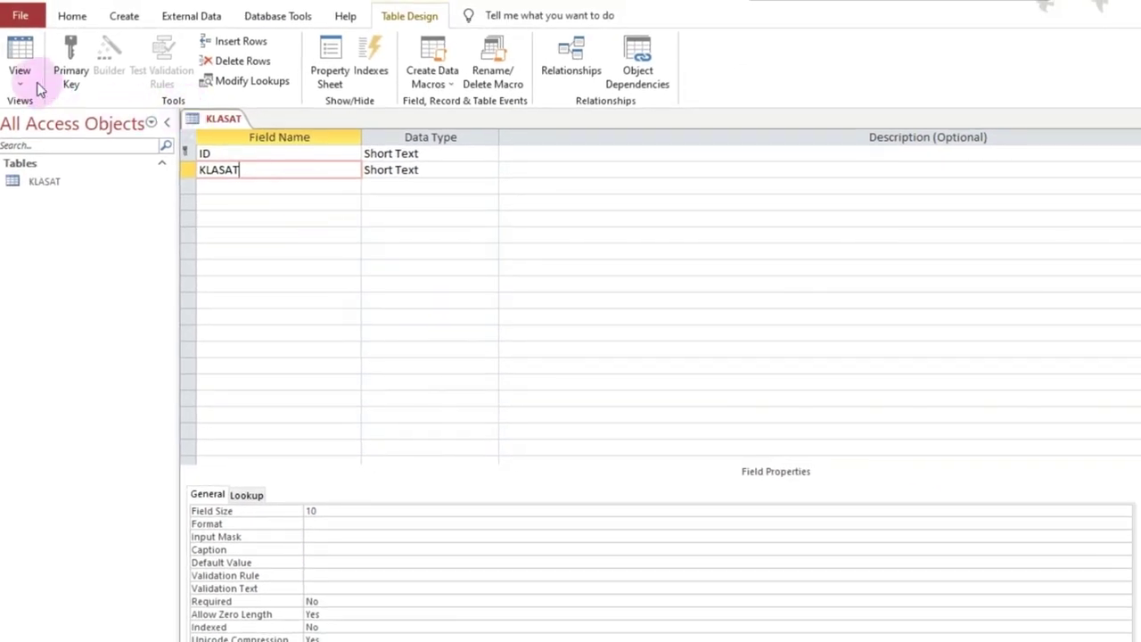
pyautogui.click(20, 84)
# Step: Switch KLASAT to Datasheet View, saving the table when prompted
pyautogui.click(71, 151)
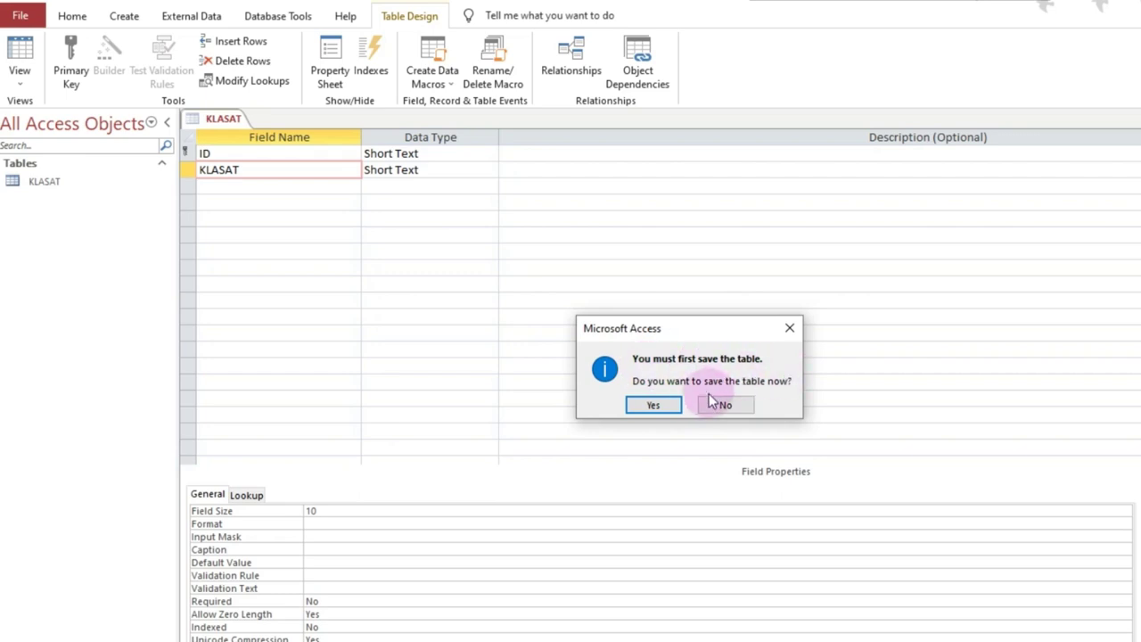
pyautogui.click(660, 405)
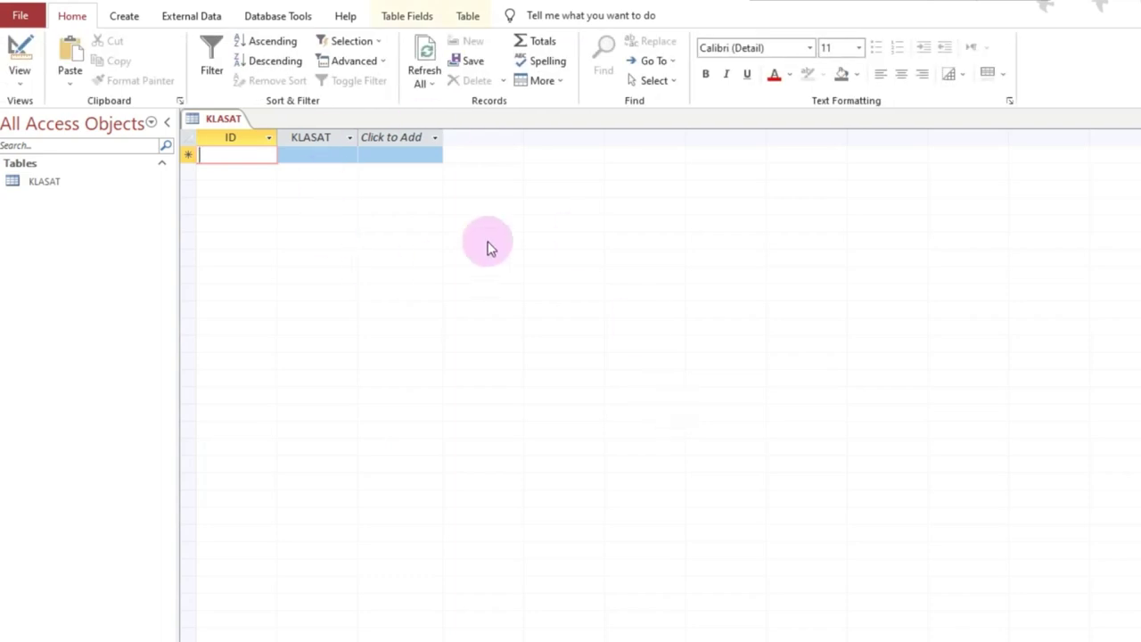
# Step: Format the whole datasheet bold, 14-point, with light orange background and dark blue font
pyautogui.click(187, 150)
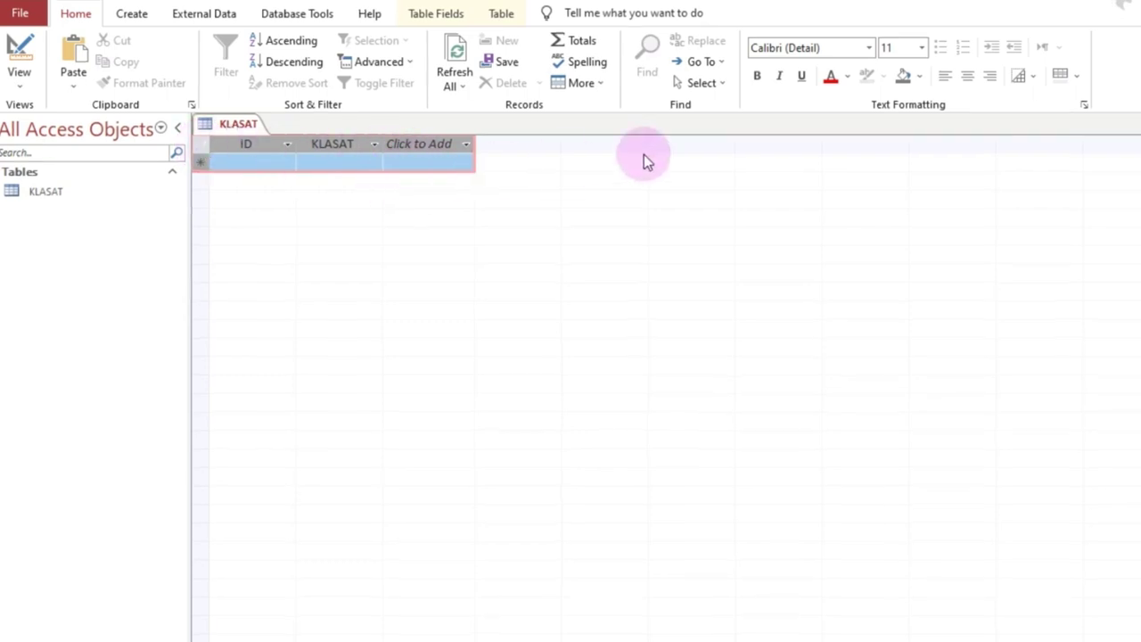
pyautogui.click(755, 79)
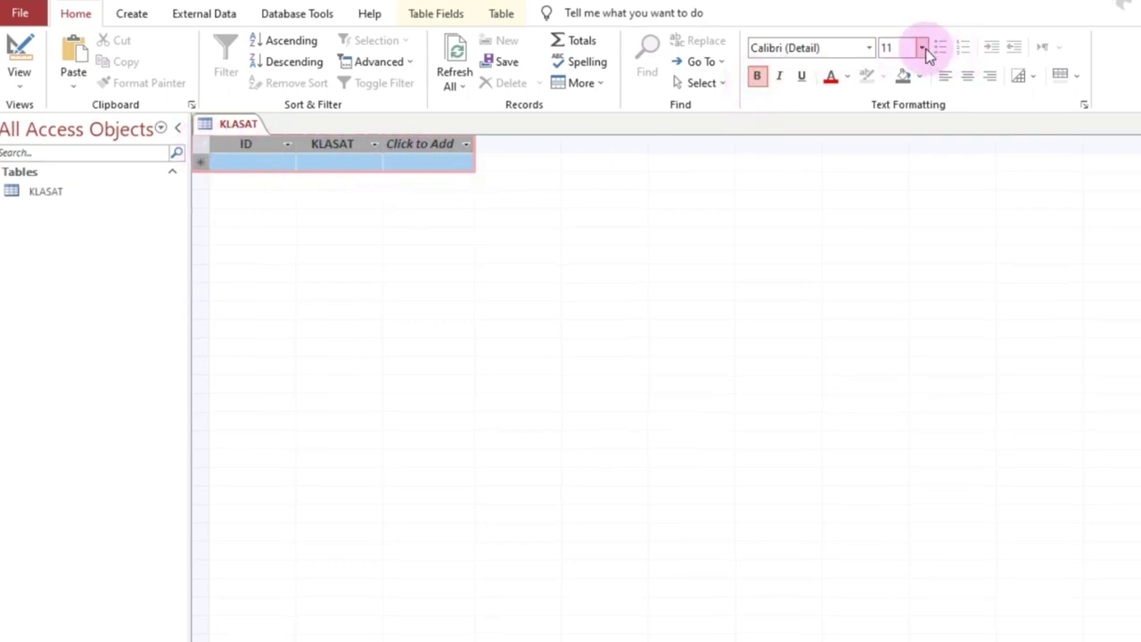
pyautogui.click(922, 47)
pyautogui.click(895, 157)
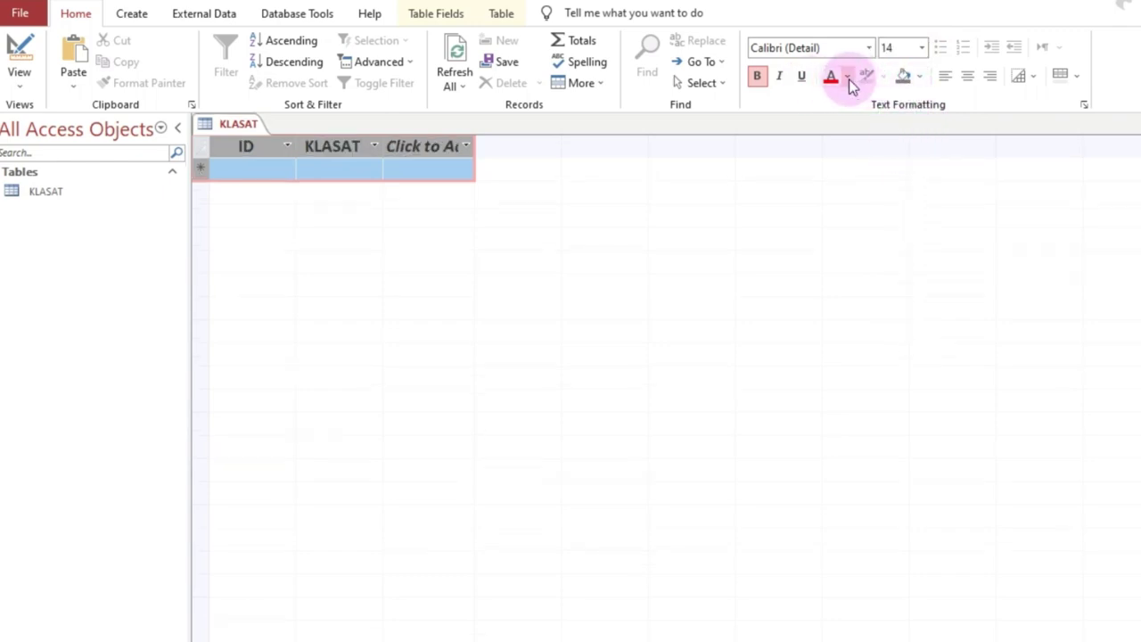
pyautogui.click(919, 78)
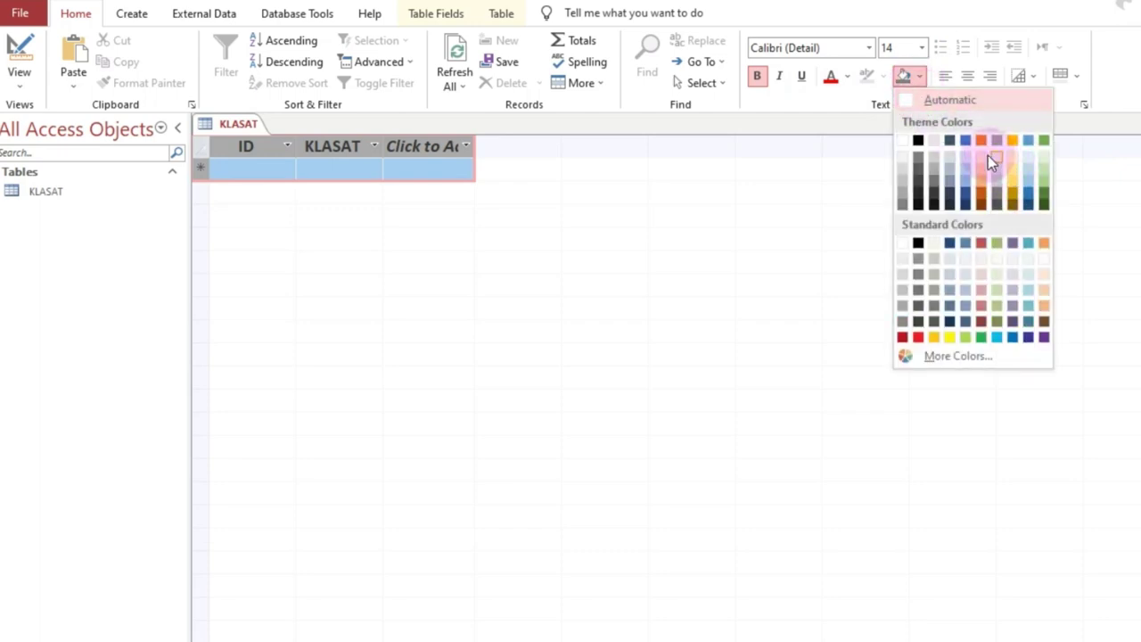
pyautogui.click(987, 157)
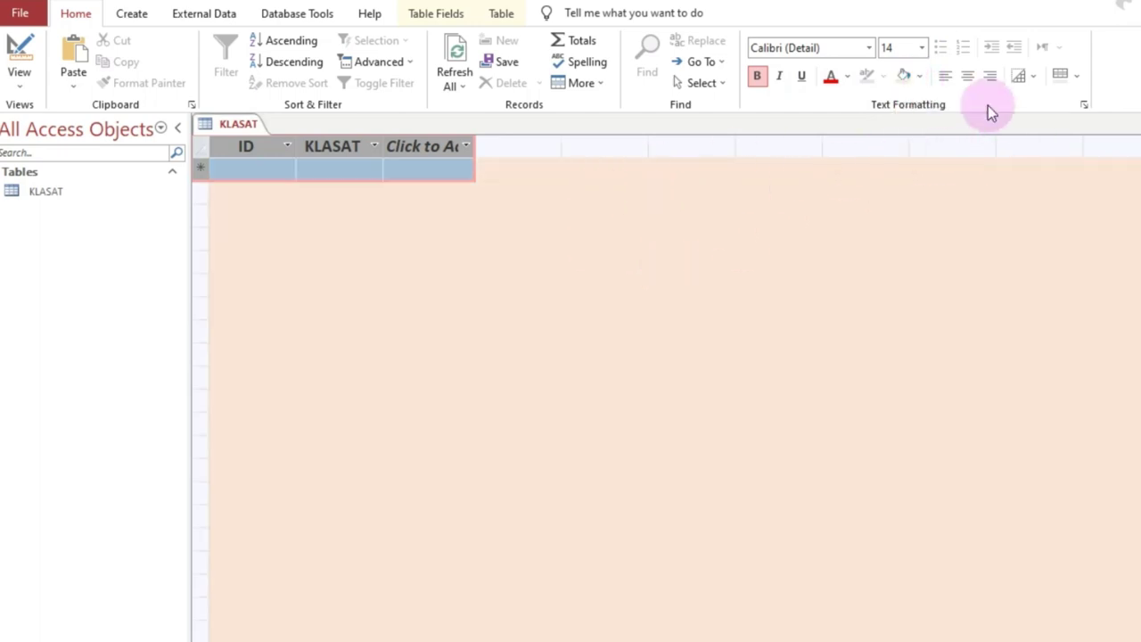
pyautogui.click(846, 77)
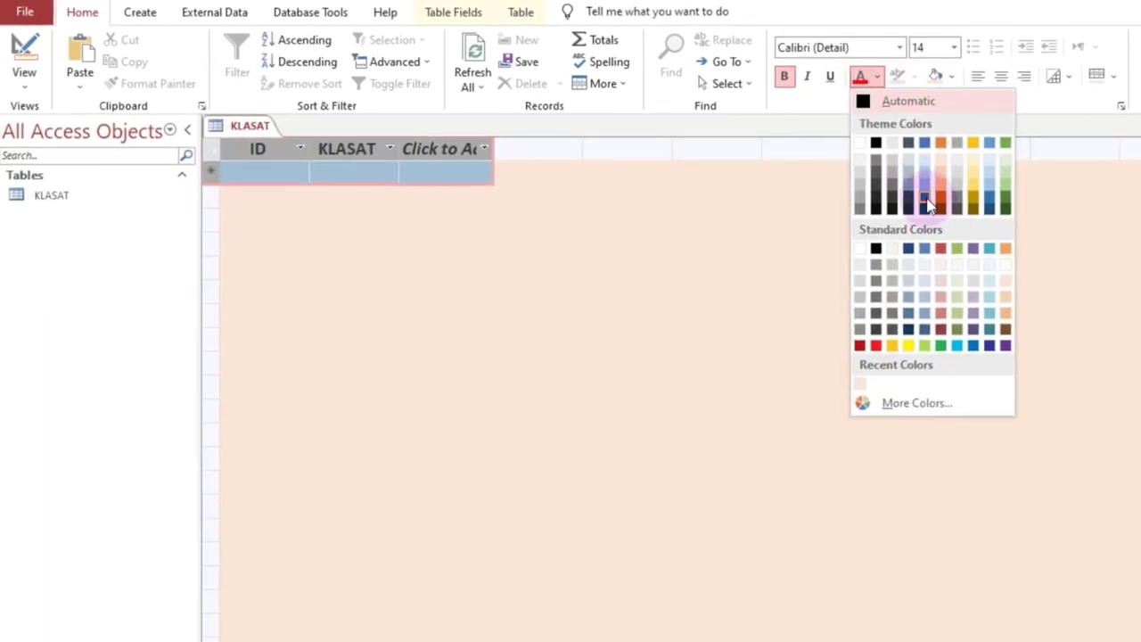
pyautogui.click(927, 202)
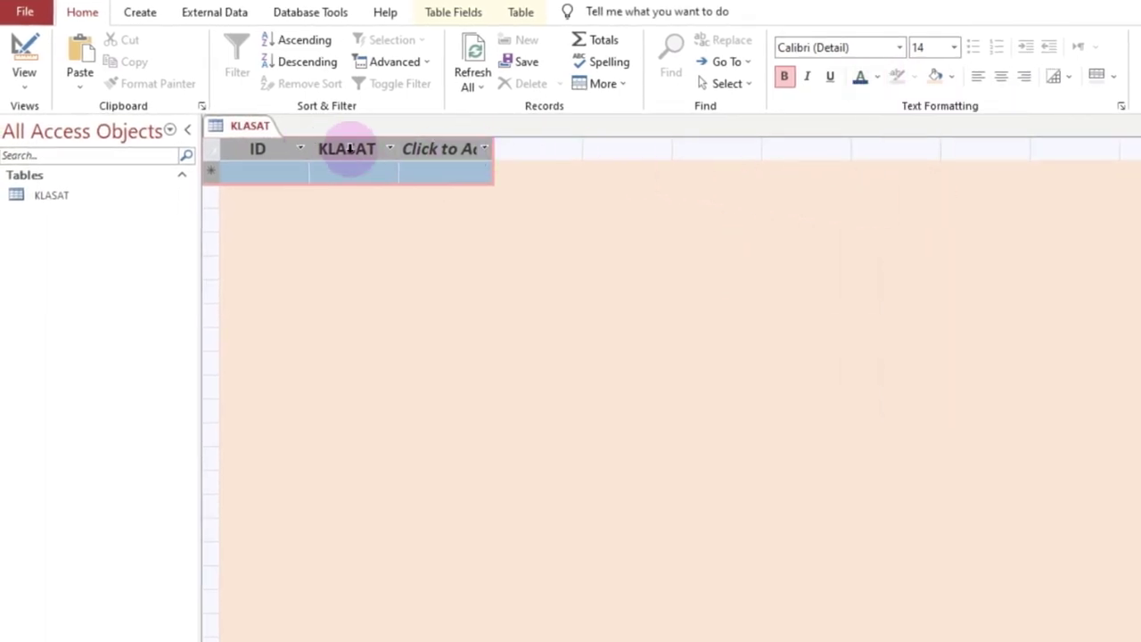
# Step: Widen the ID and KLASAT columns of the datasheet
pyautogui.doubleClick(400, 143)
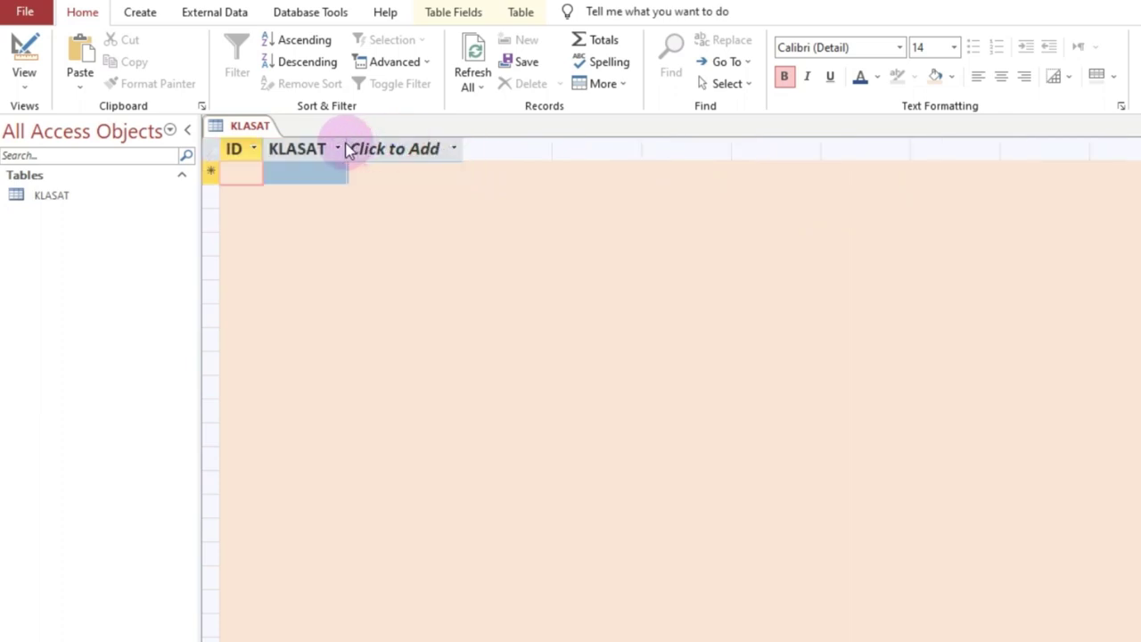
pyautogui.click(352, 149)
pyautogui.click(345, 147)
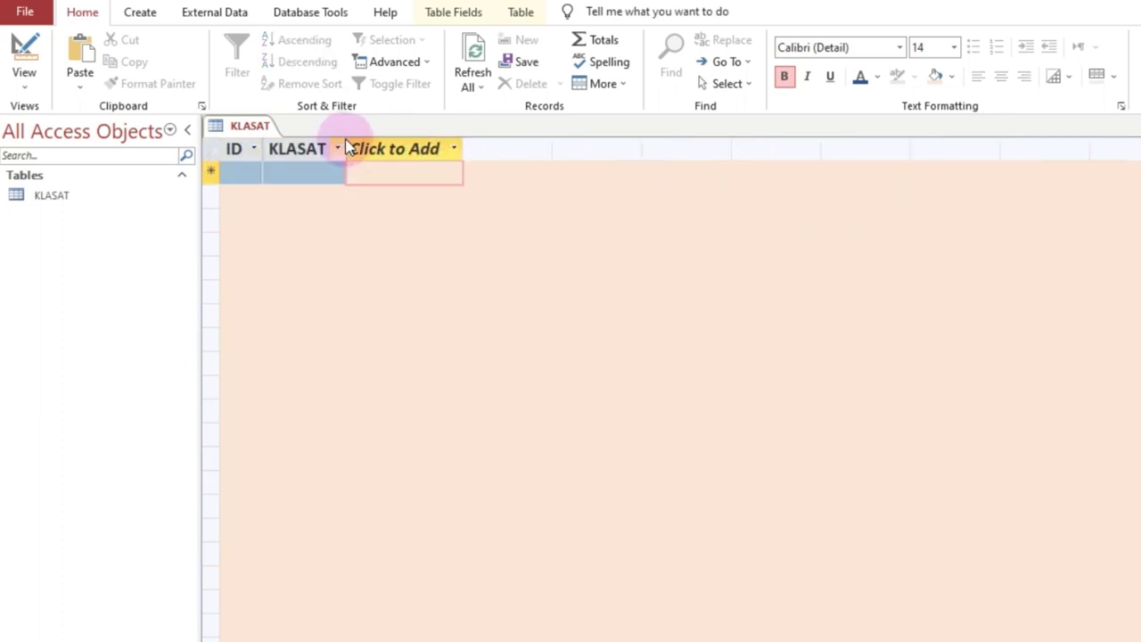
pyautogui.moveTo(349, 138); pyautogui.dragTo(410, 145)
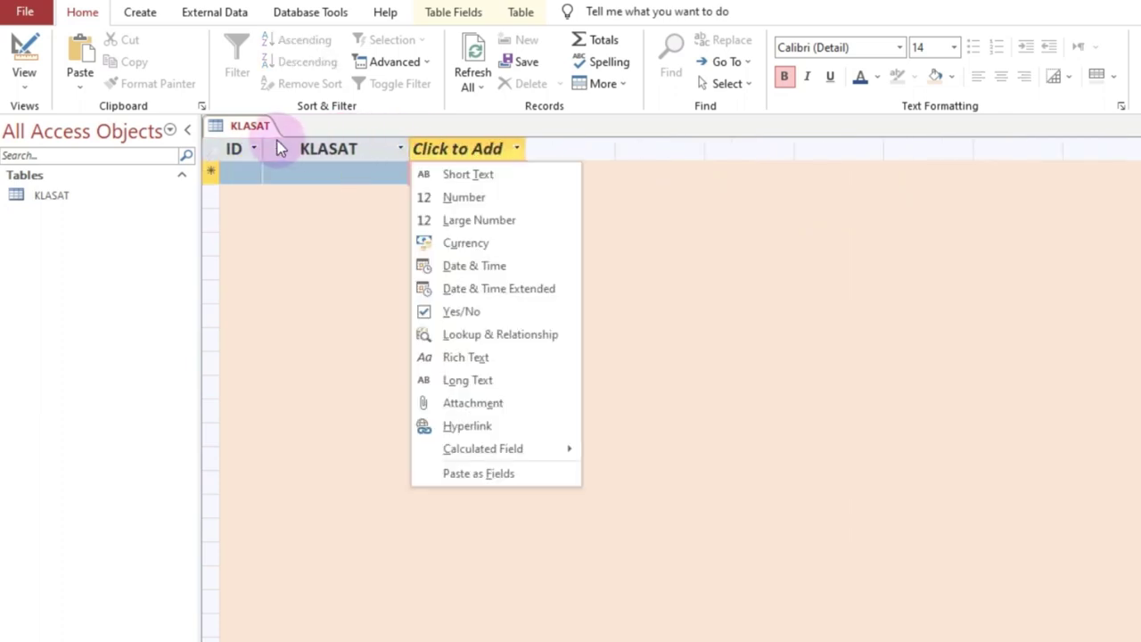
pyautogui.click(263, 149)
pyautogui.moveTo(266, 142)
pyautogui.mouseDown()
pyautogui.moveTo(304, 137)
pyautogui.moveTo(259, 138)
pyautogui.mouseUp()
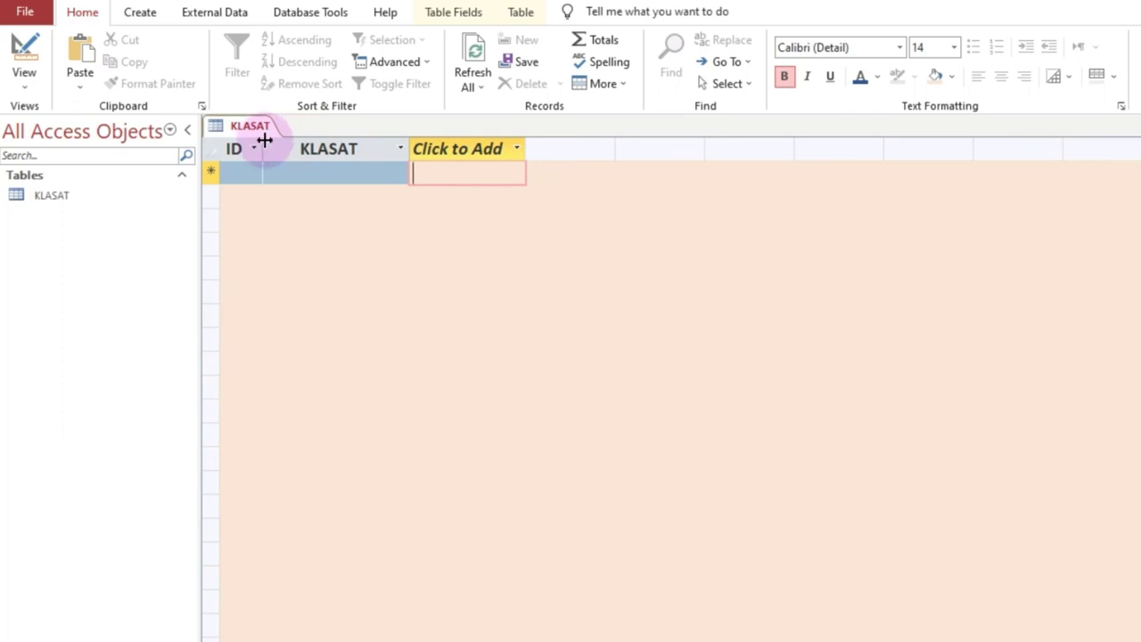
pyautogui.moveTo(297, 137); pyautogui.dragTo(294, 137)
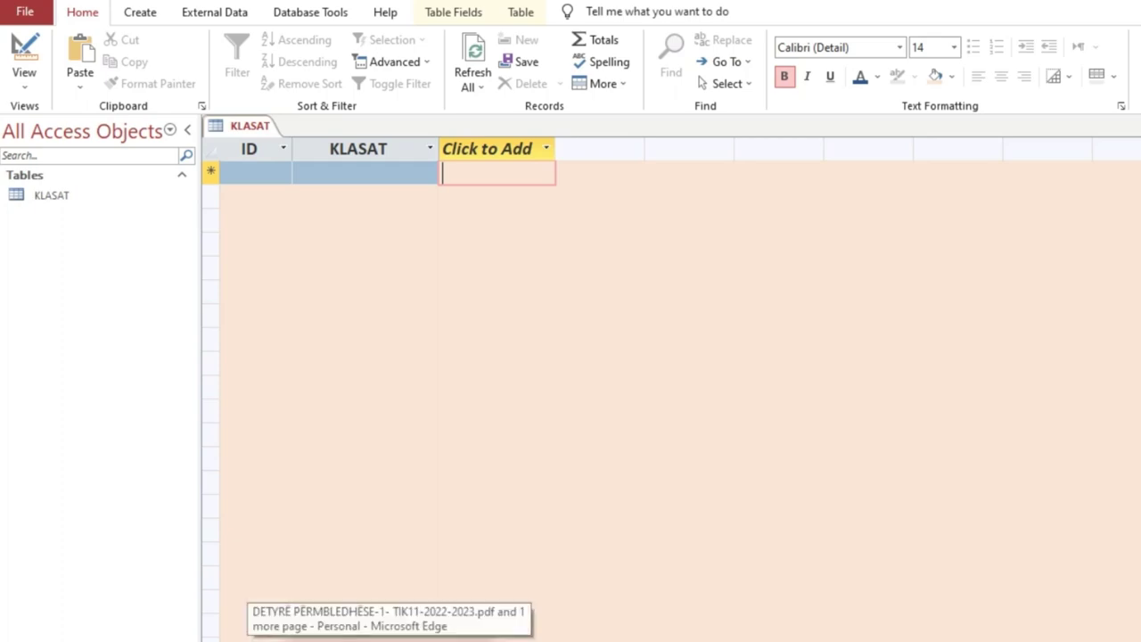
pyautogui.click(390, 641)
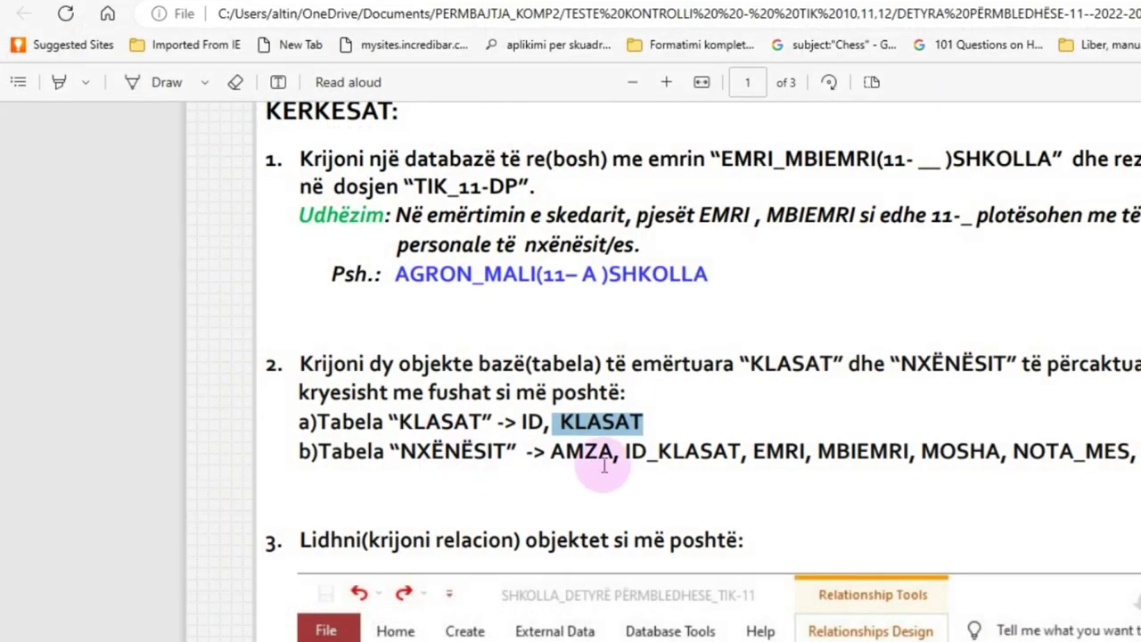
# Step: Reread the KLASAT and NXËNËSIT field requirements in task 2 of the PDF
pyautogui.moveTo(298, 420); pyautogui.dragTo(356, 426)
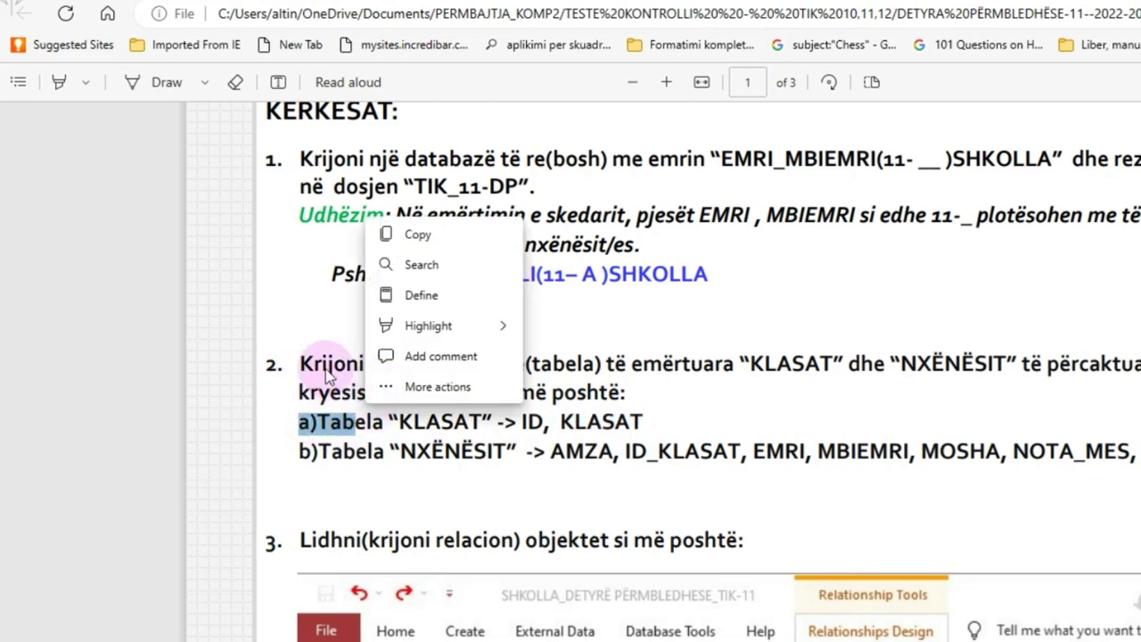
pyautogui.click(406, 412)
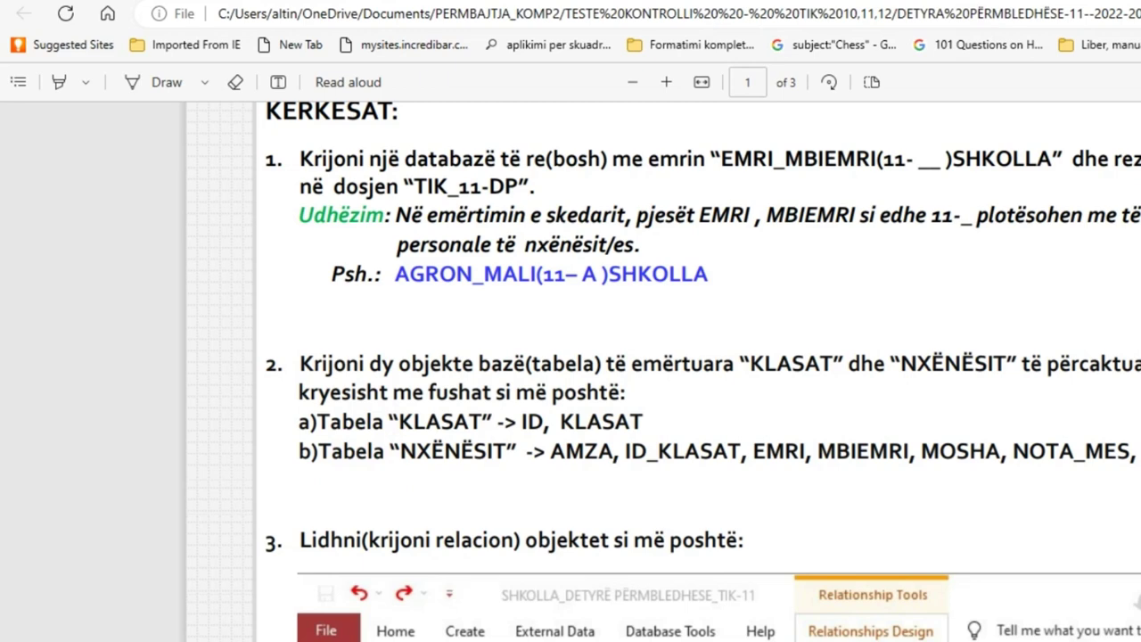
pyautogui.scroll(-5, 704, 371)
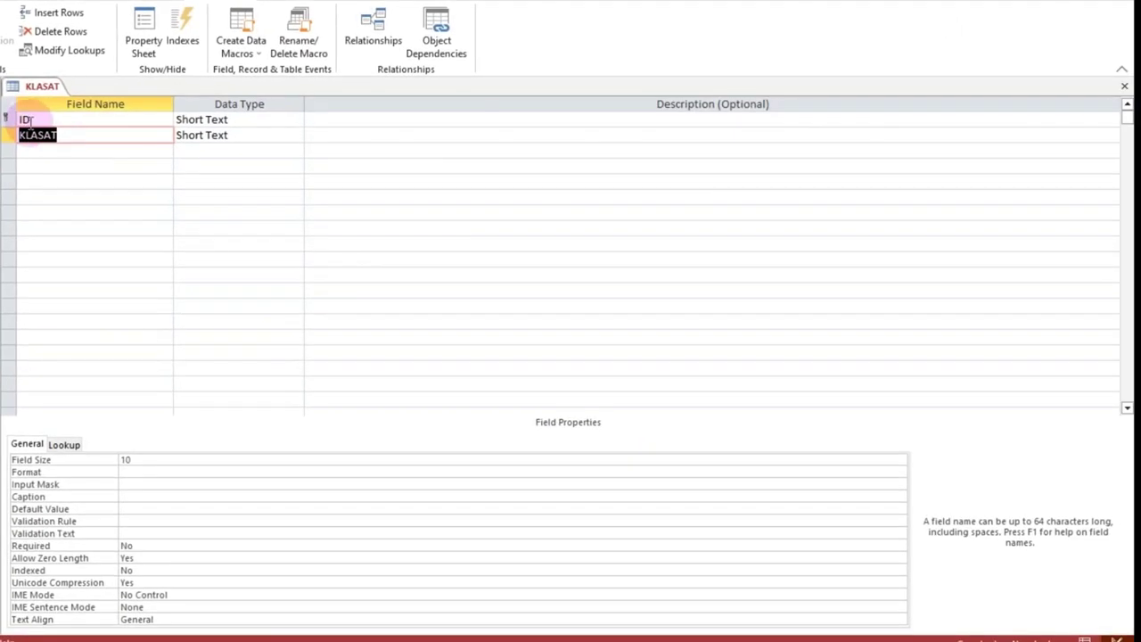
# Step: Toggle KLASAT between Design and Datasheet view, then close it saving the layout changes
pyautogui.click(53, 121)
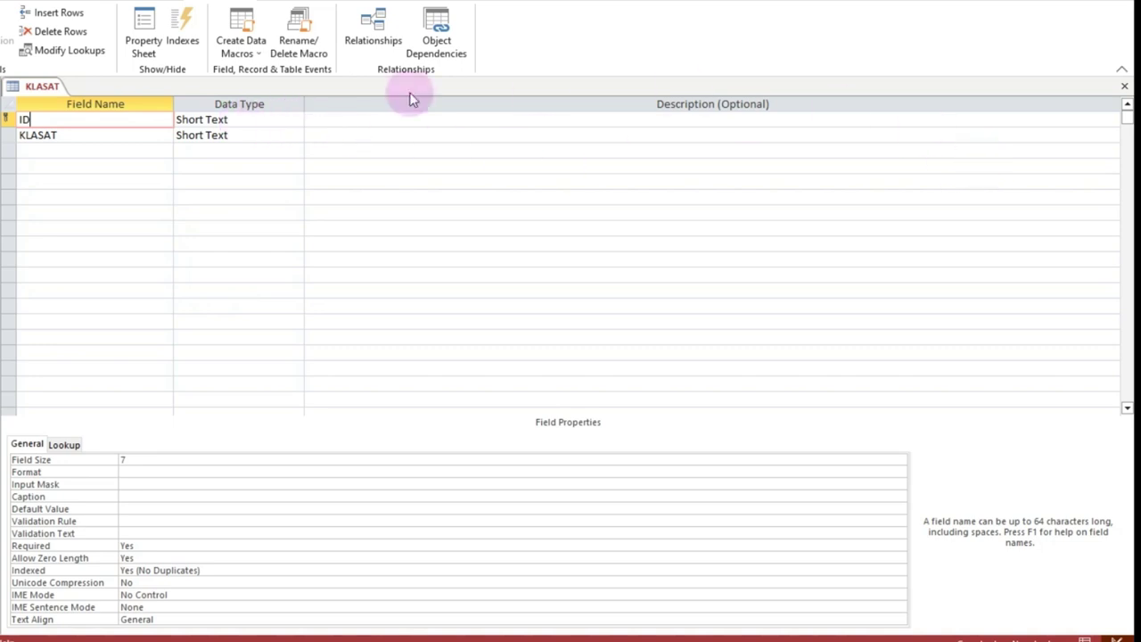
pyautogui.click(3, 36)
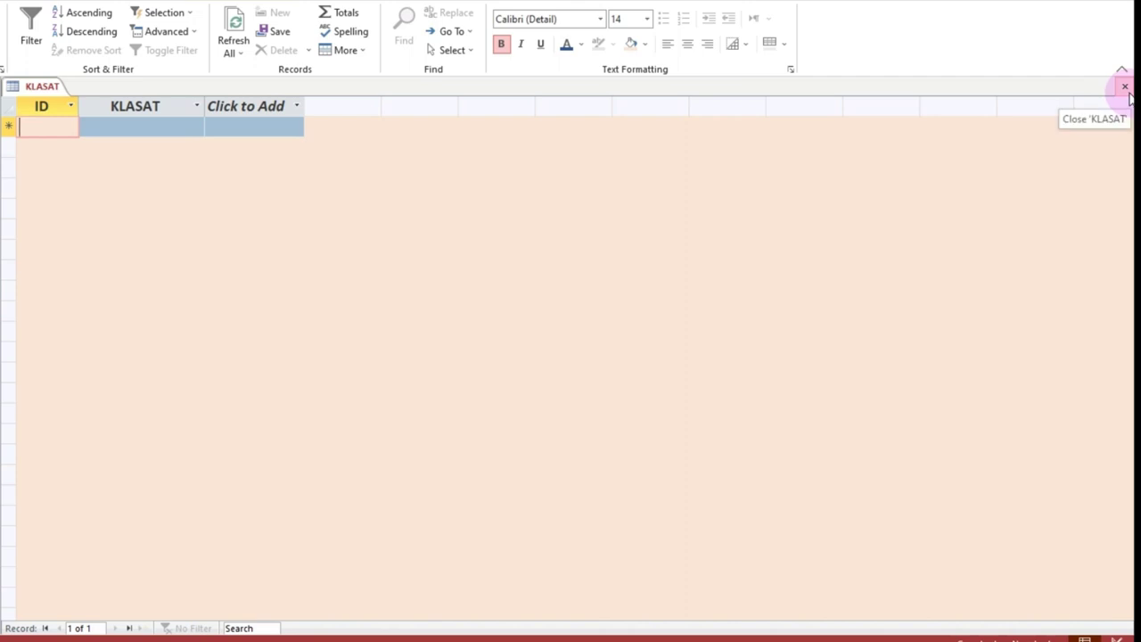
pyautogui.click(1124, 87)
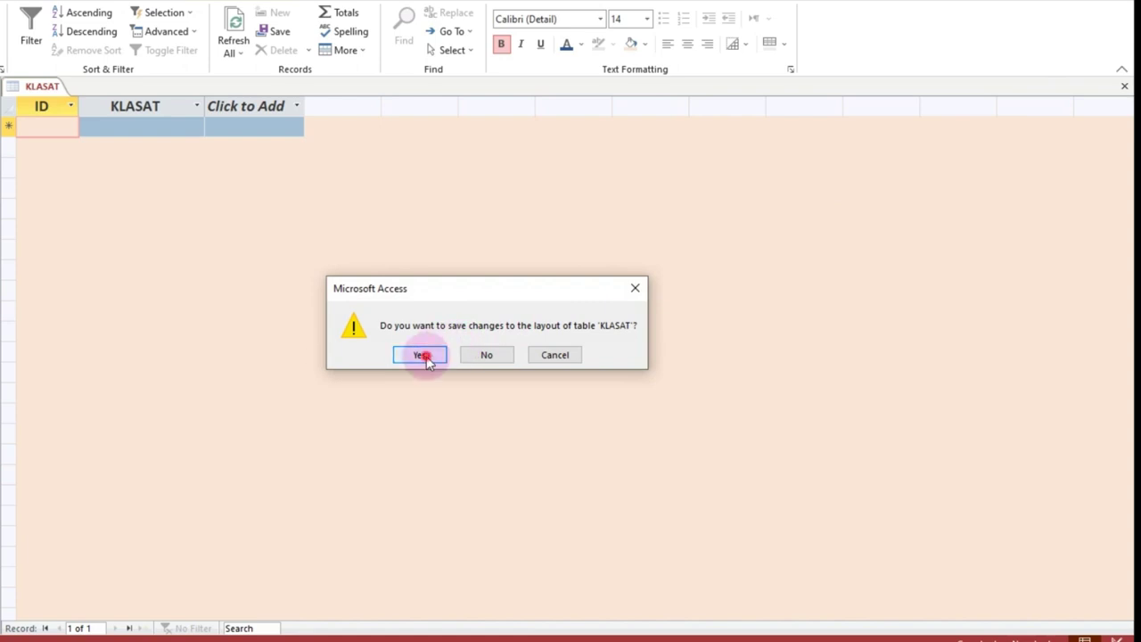
pyautogui.click(424, 355)
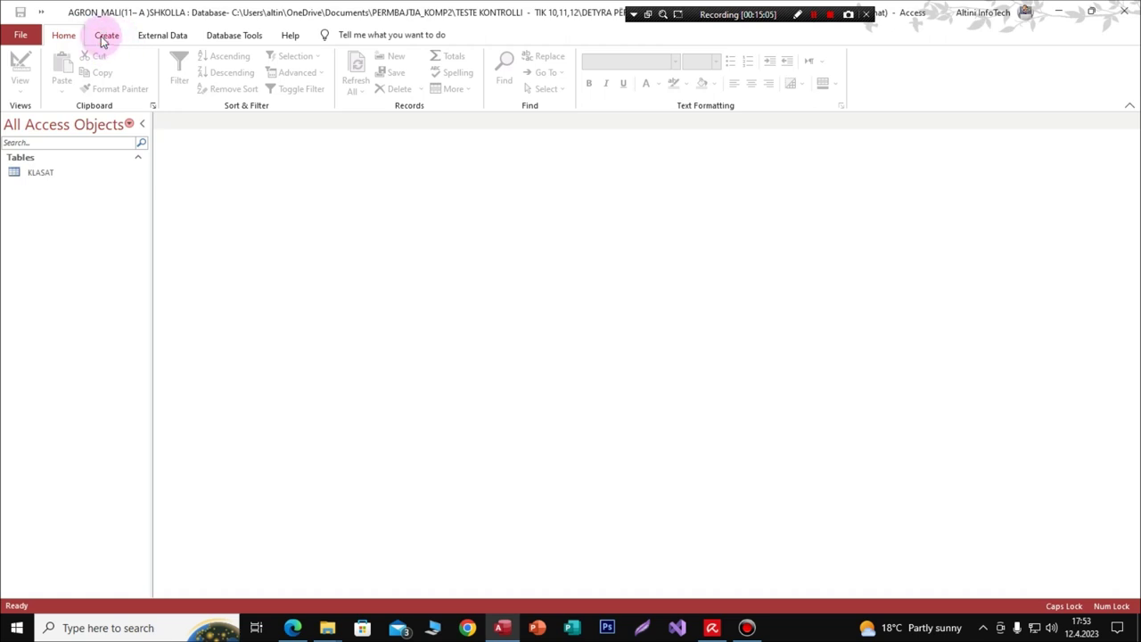
# Step: Check the NXËNËSIT field list and relationship diagram in the PDF, then return to Access
pyautogui.click(105, 36)
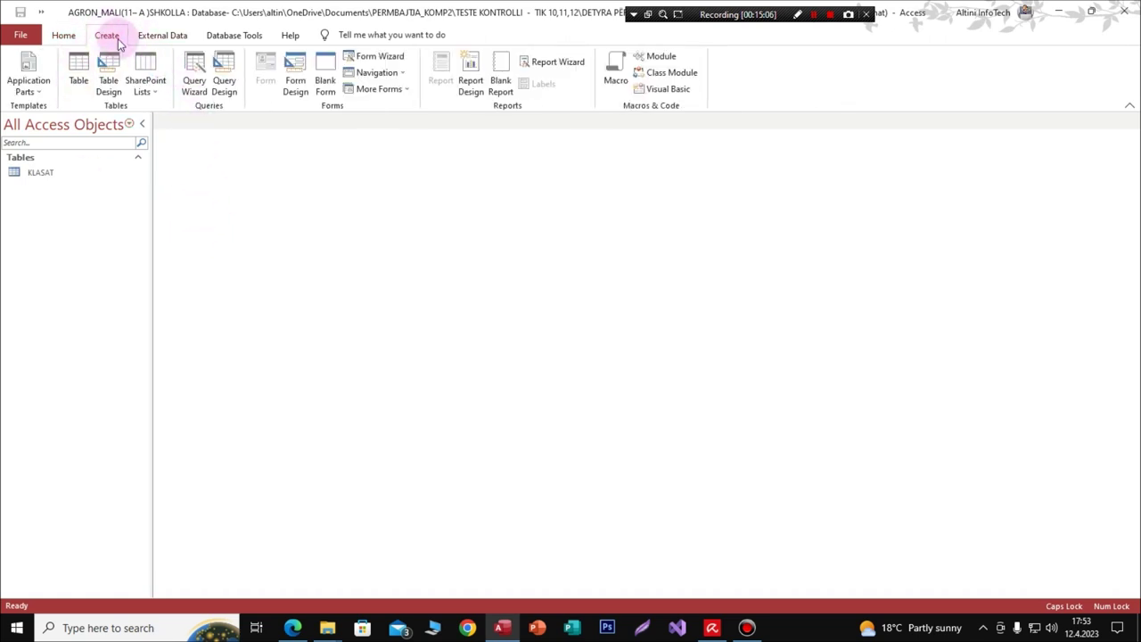
pyautogui.click(294, 628)
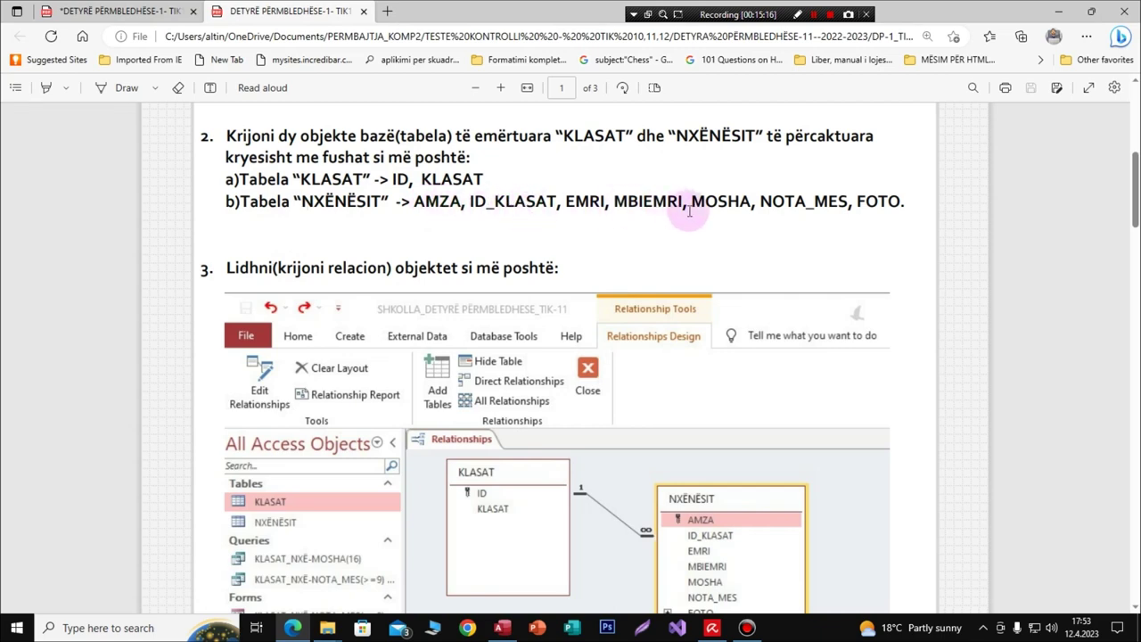
pyautogui.click(1057, 12)
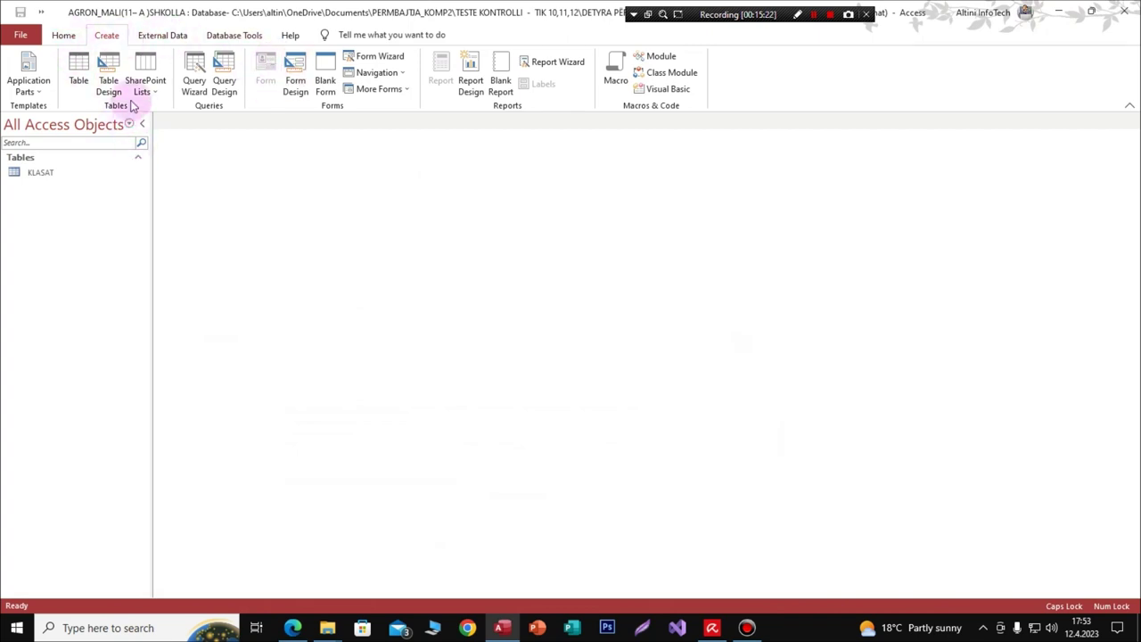
# Step: Create a new table in Table Design and glance at the PDF before entering fields
pyautogui.click(108, 81)
pyautogui.click(216, 152)
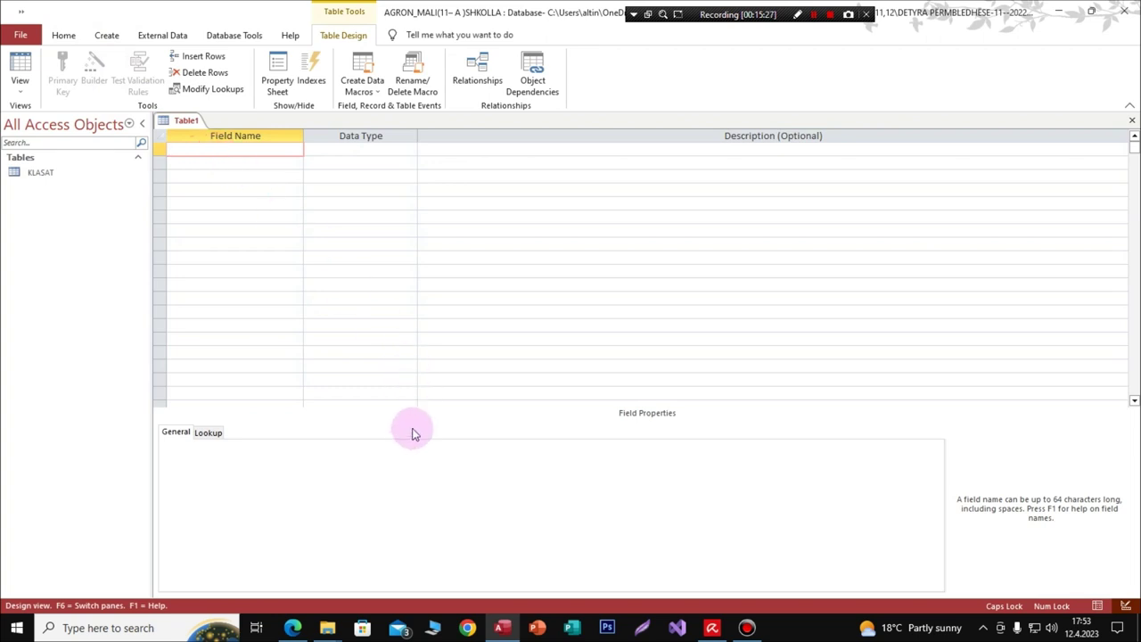
pyautogui.moveTo(292, 629)
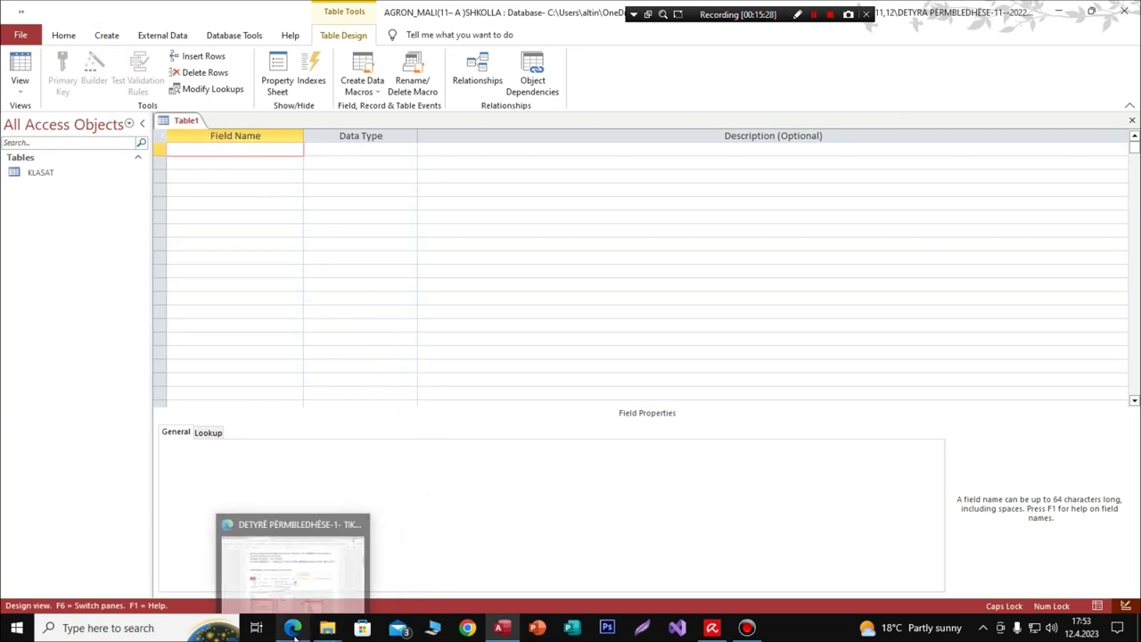
pyautogui.click(293, 629)
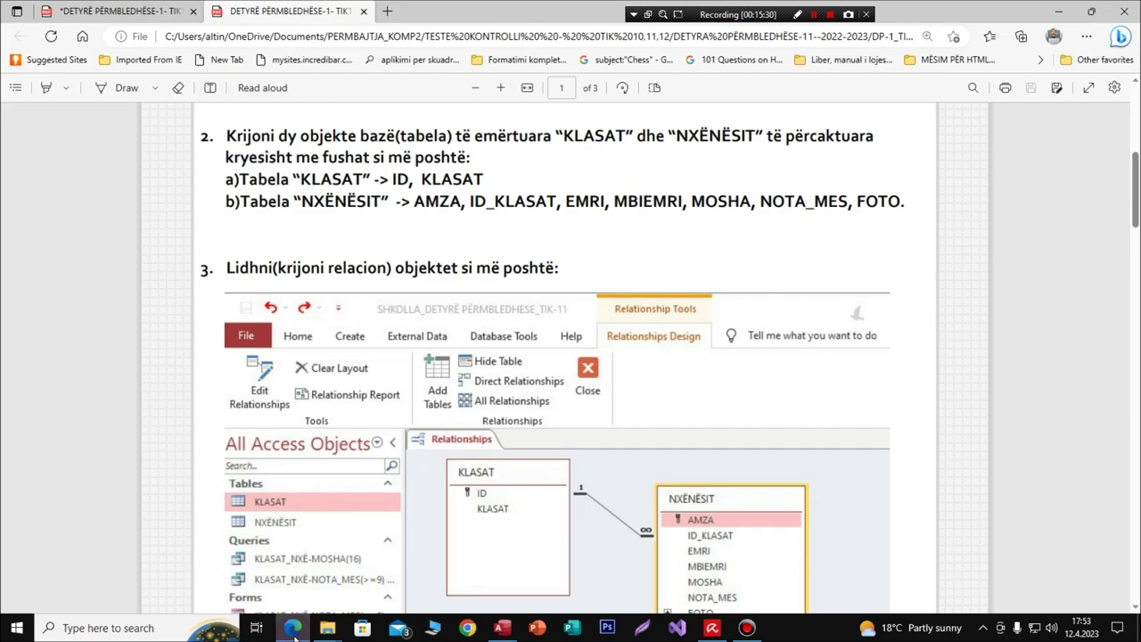
pyautogui.click(292, 629)
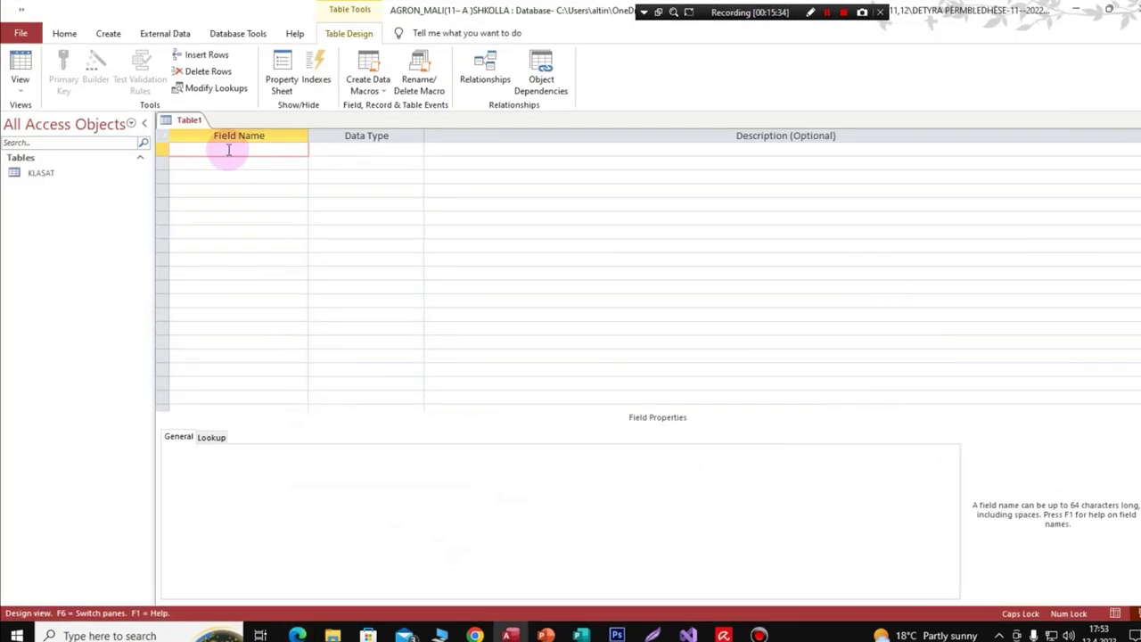
# Step: Add the AMZA field as Short Text with field size 10
pyautogui.write('AMZA')
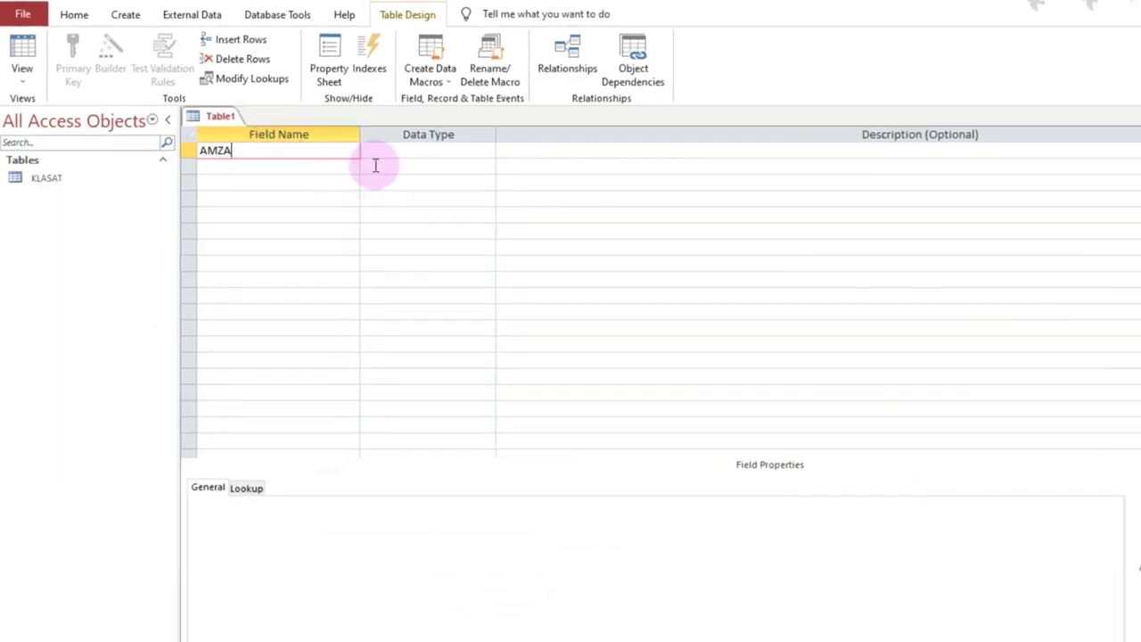
pyautogui.click(381, 150)
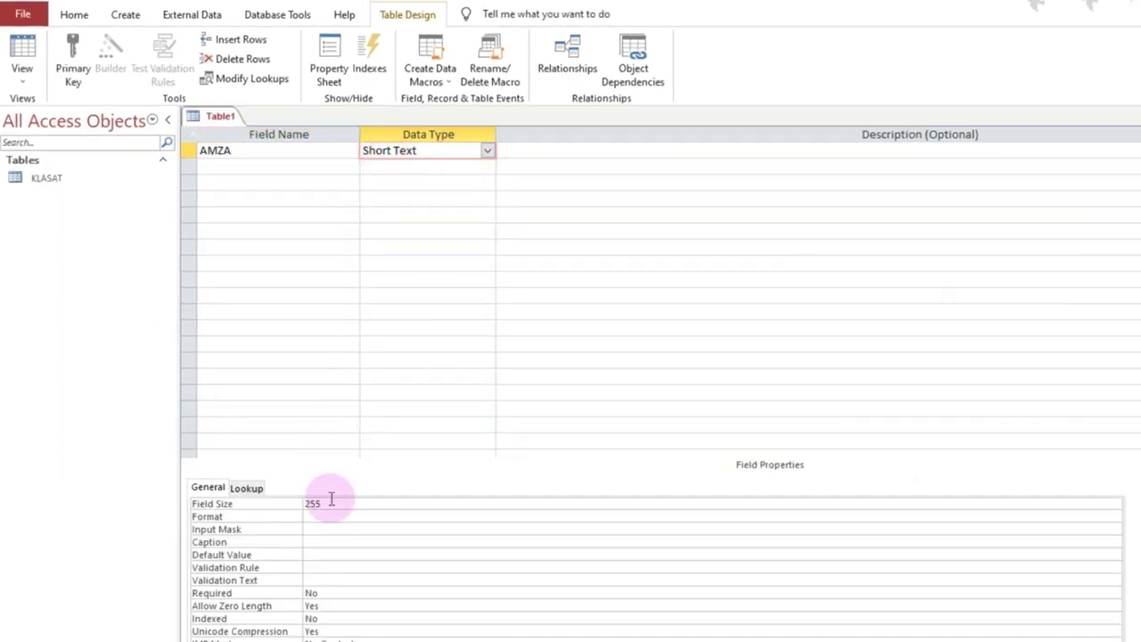
pyautogui.doubleClick(342, 503)
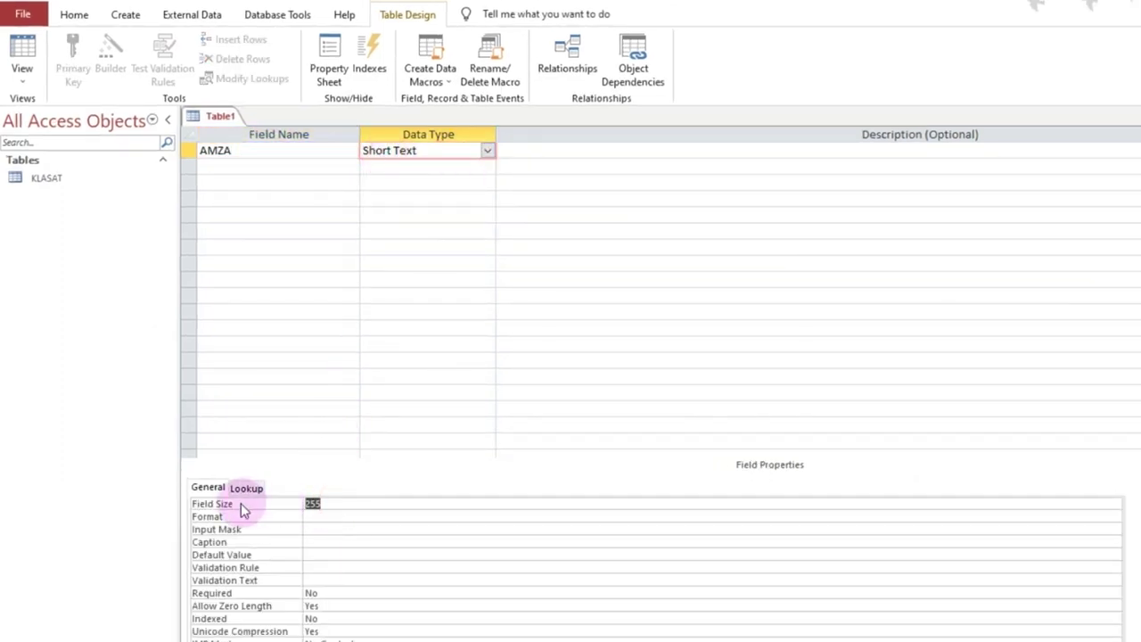
pyautogui.write('10')
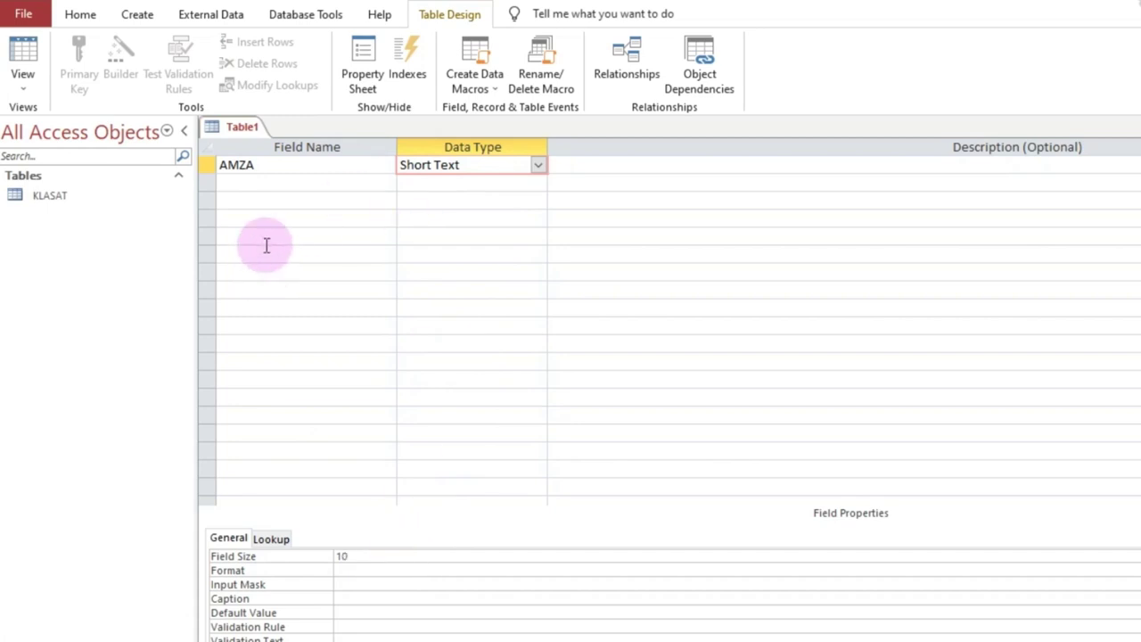
# Step: Add a second Short Text field named ID_KLASAT, then check the PDF's field list
pyautogui.click(261, 181)
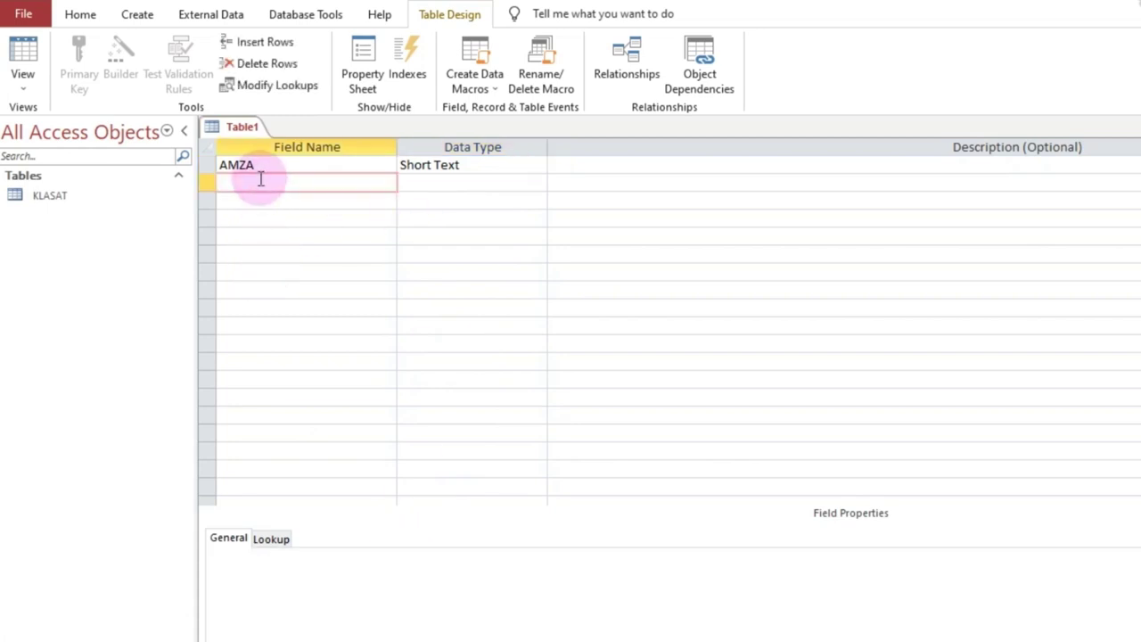
pyautogui.write('ID_KLASAT')
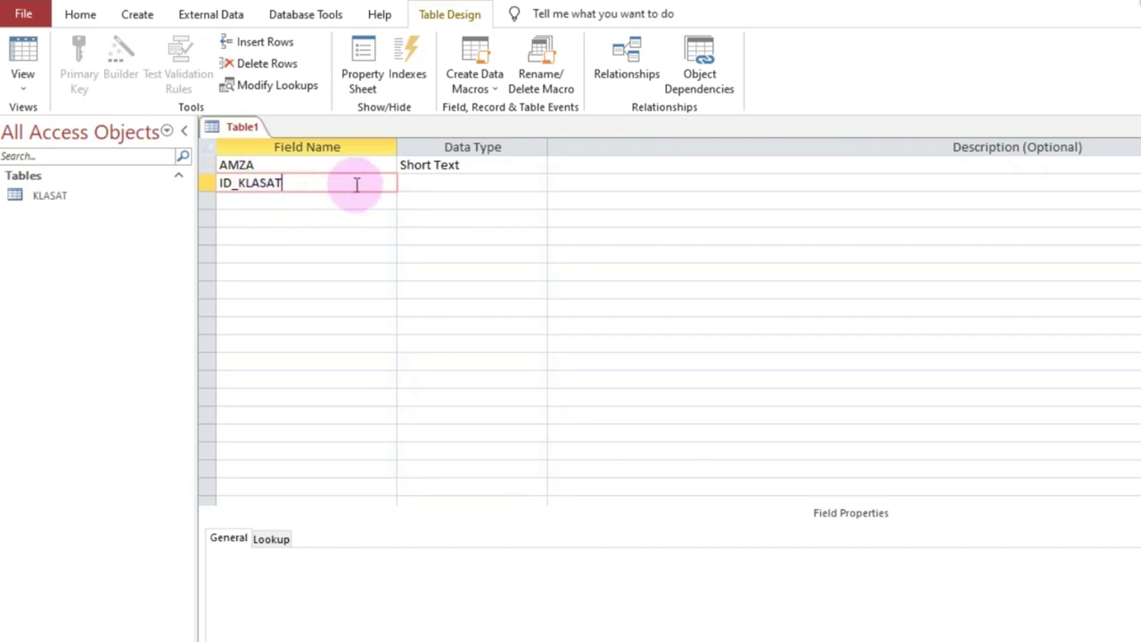
pyautogui.click(437, 187)
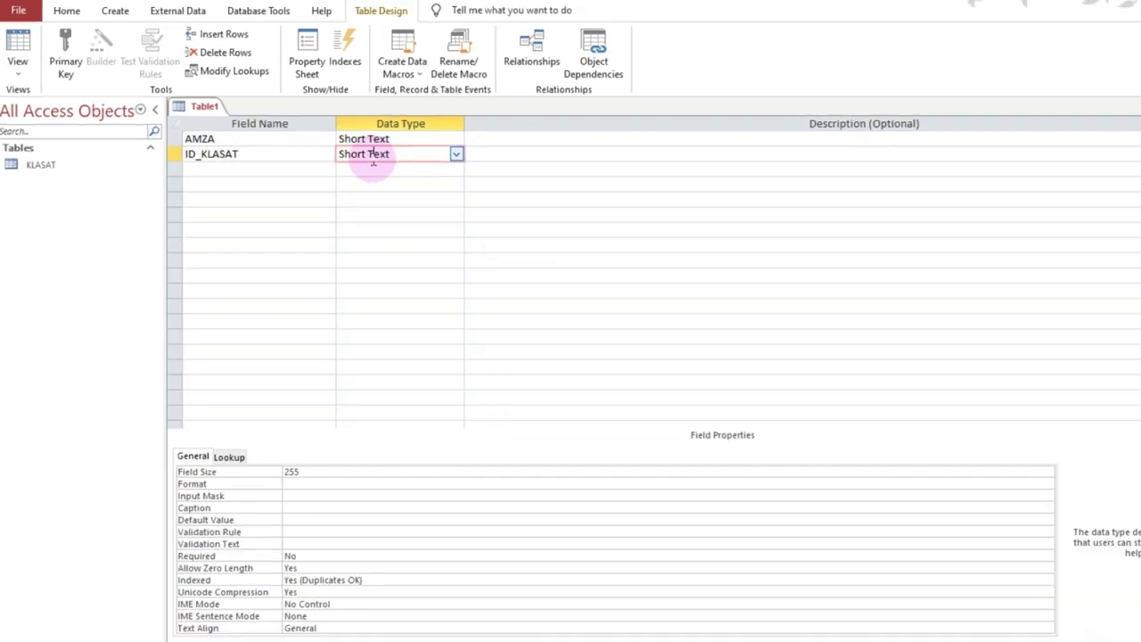
pyautogui.click(270, 159)
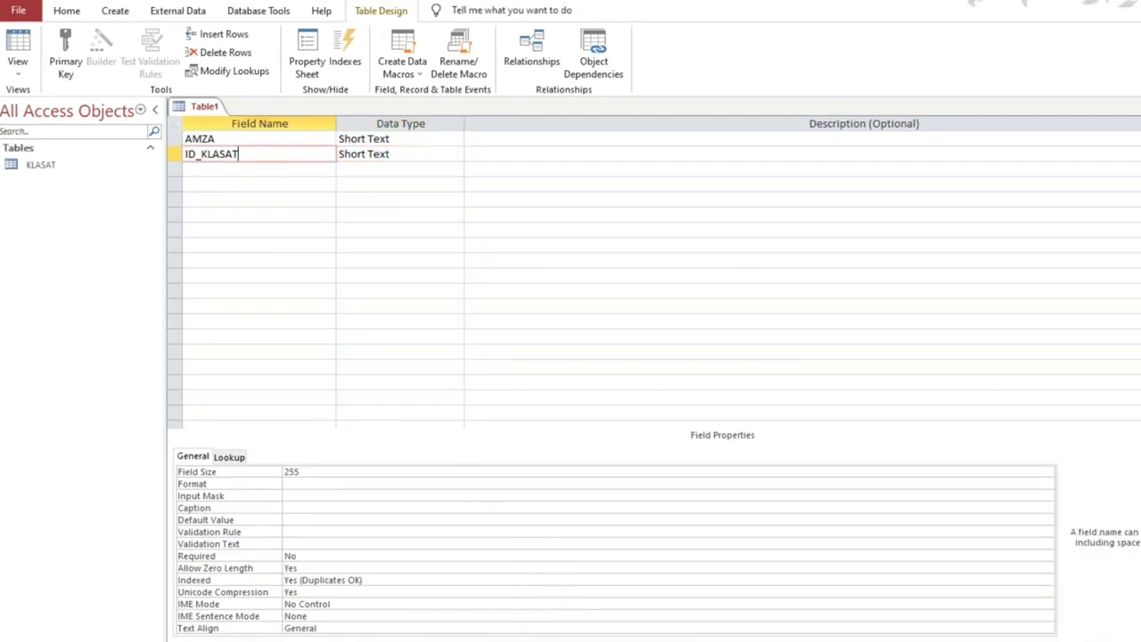
pyautogui.click(359, 635)
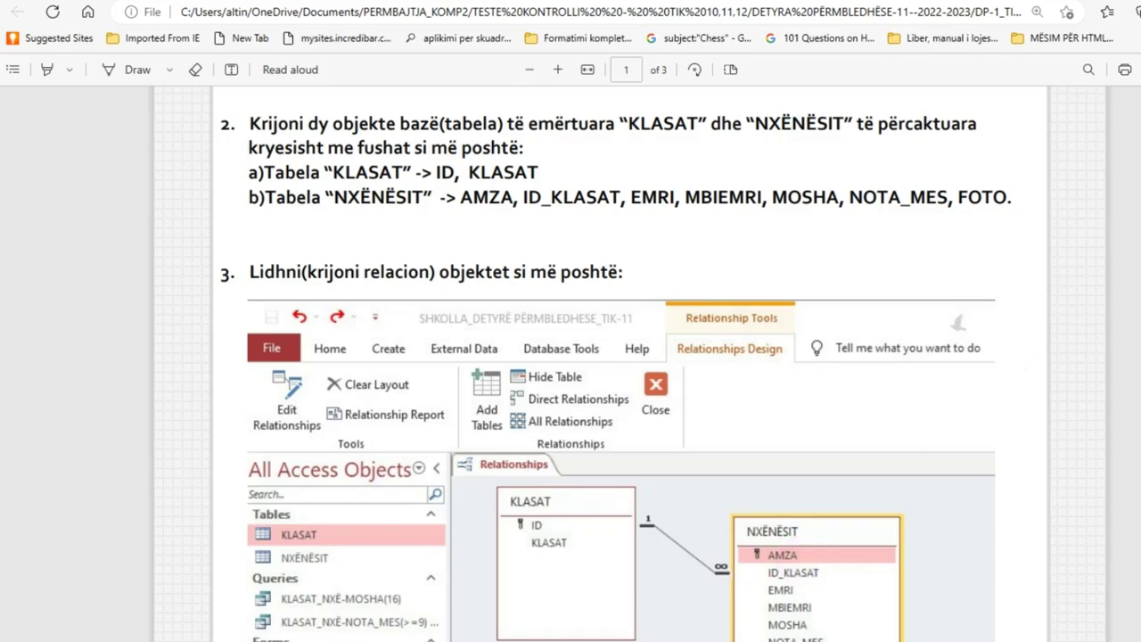
# Step: Back in Table1's design, make AMZA the primary key and recheck the ID_KLASAT row
pyautogui.hotkey('alt', 'Tab')
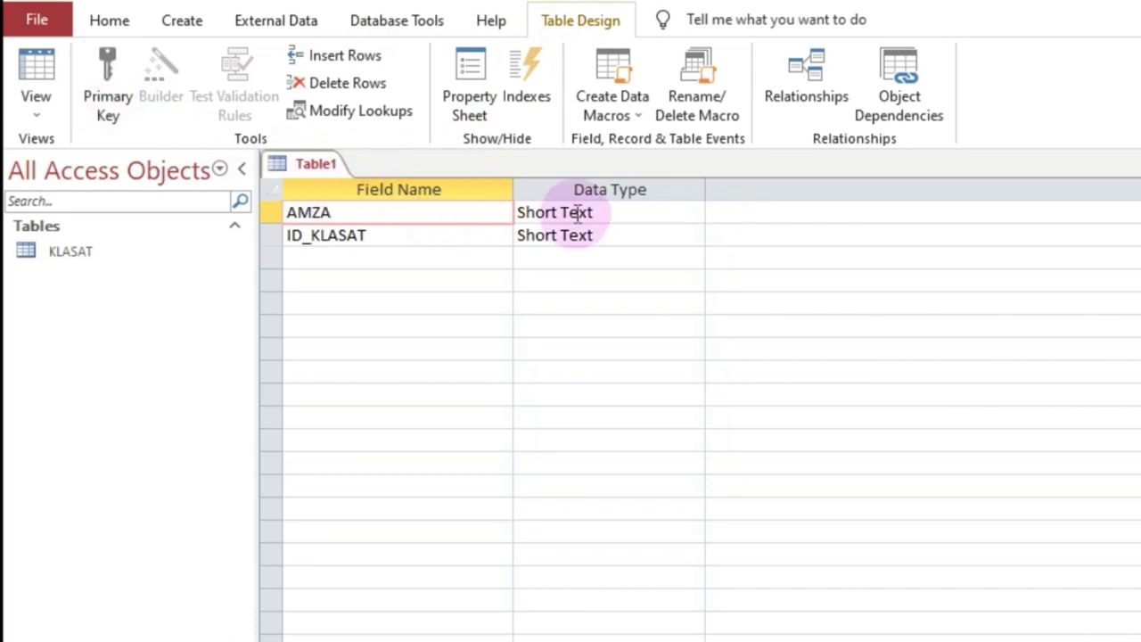
pyautogui.click(580, 212)
pyautogui.click(461, 211)
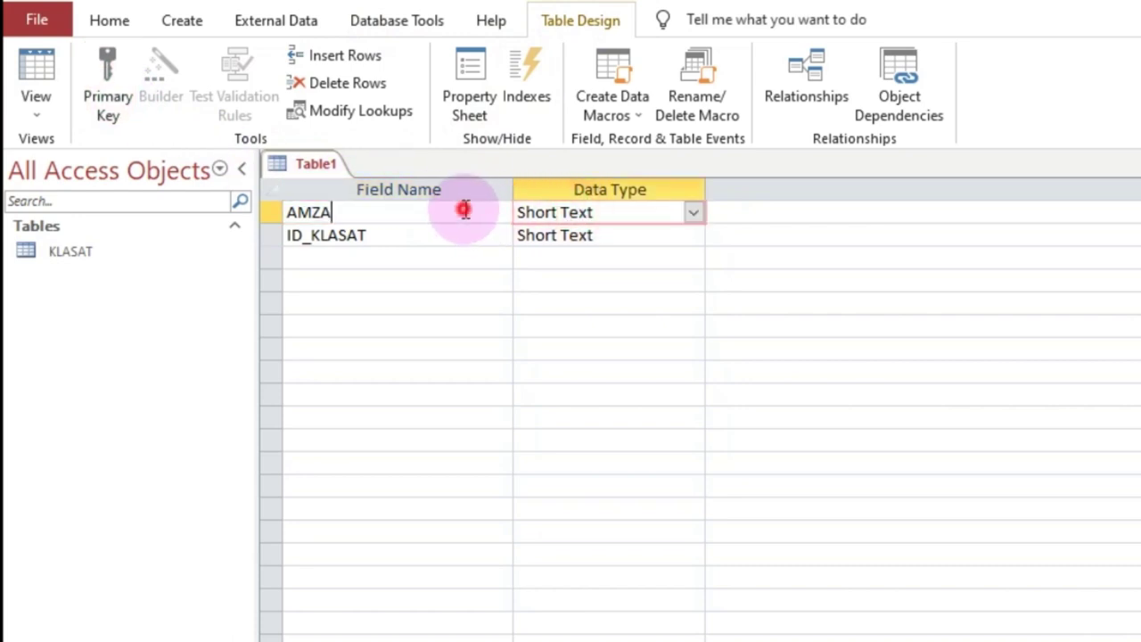
pyautogui.click(101, 64)
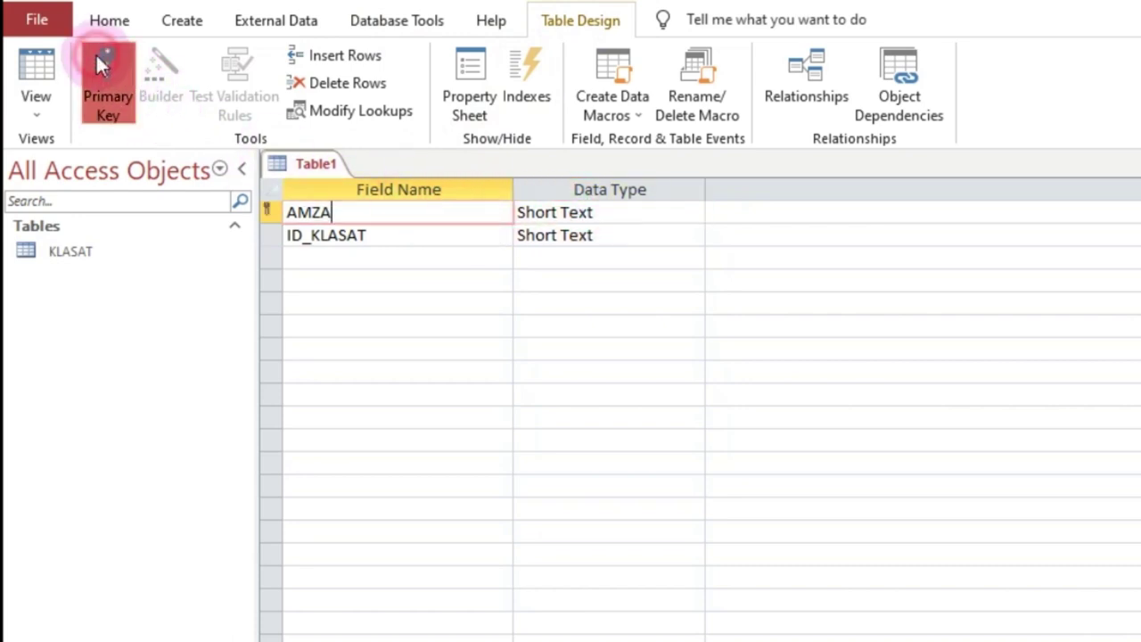
pyautogui.click(415, 234)
pyautogui.click(395, 214)
pyautogui.click(406, 237)
pyautogui.click(568, 236)
pyautogui.click(394, 260)
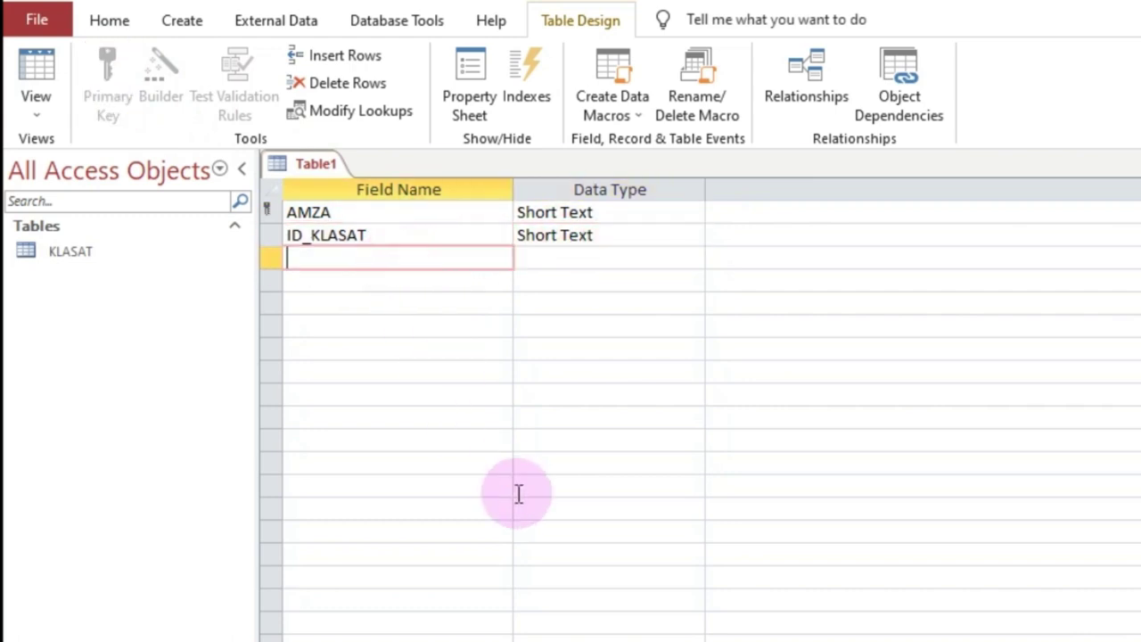
pyautogui.click(364, 235)
pyautogui.click(360, 260)
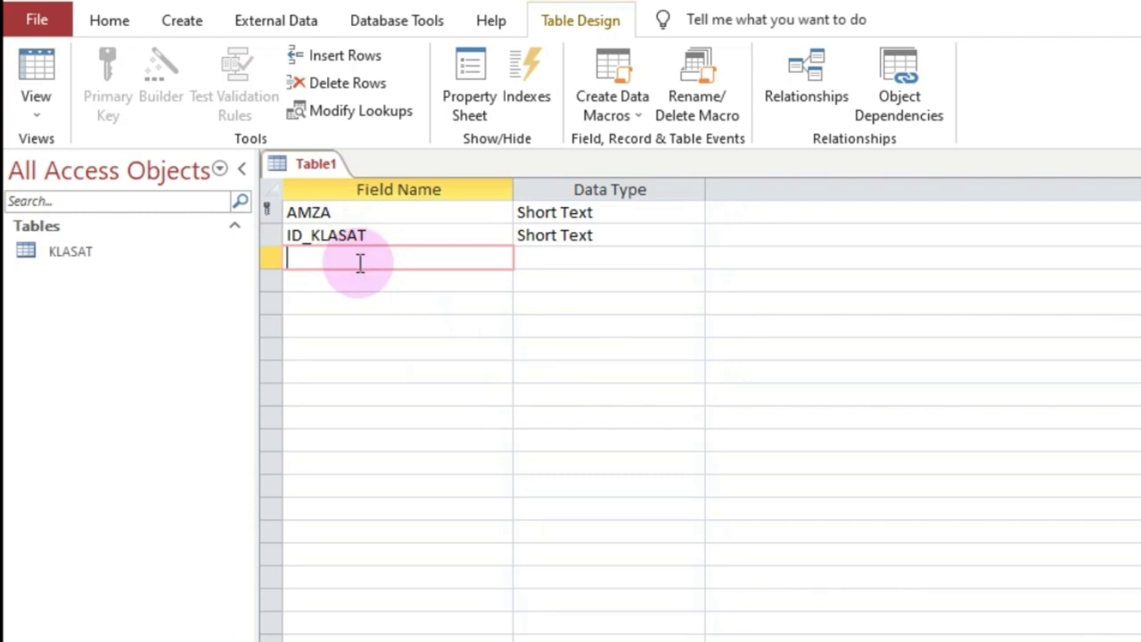
pyautogui.click(367, 235)
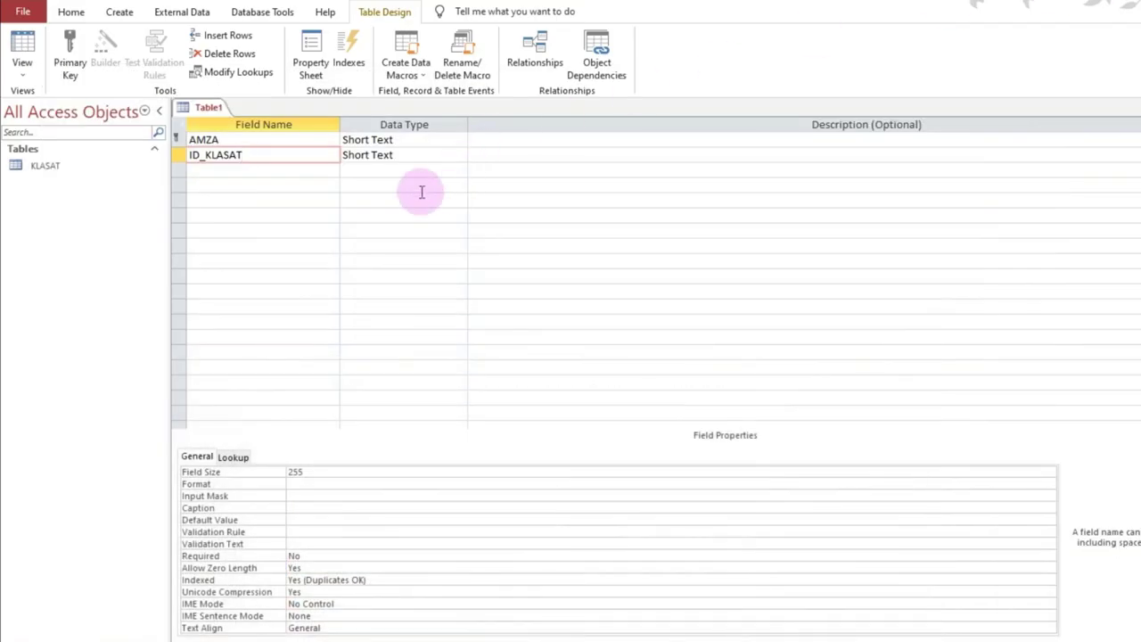
# Step: Add a third field named EMRI with field size 15
pyautogui.click(311, 176)
pyautogui.write('EMRI')
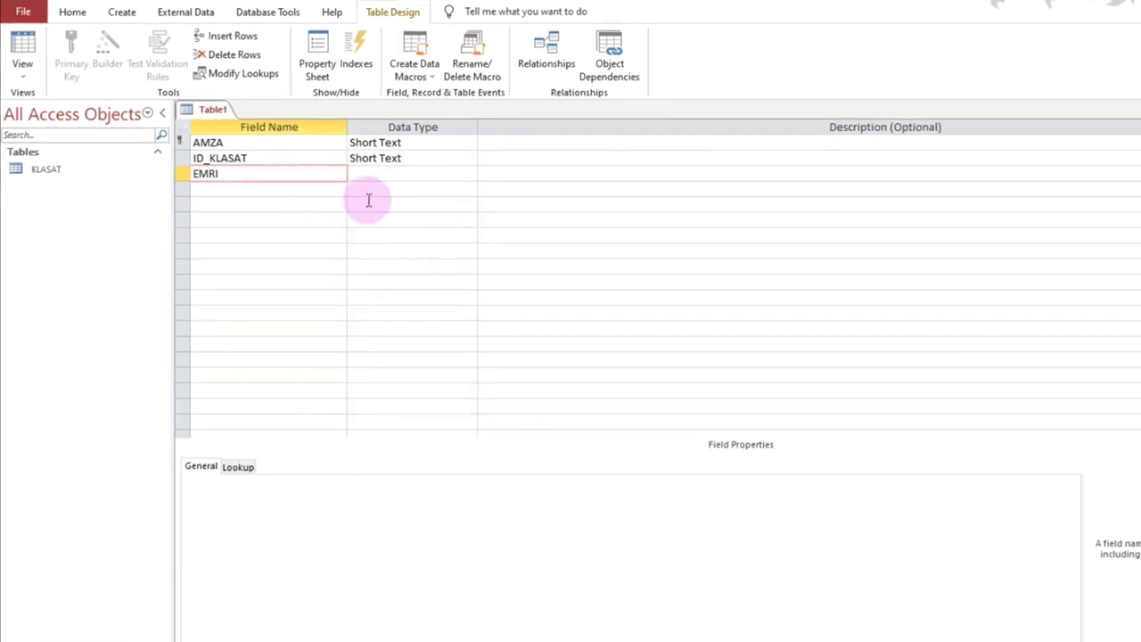
pyautogui.click(392, 171)
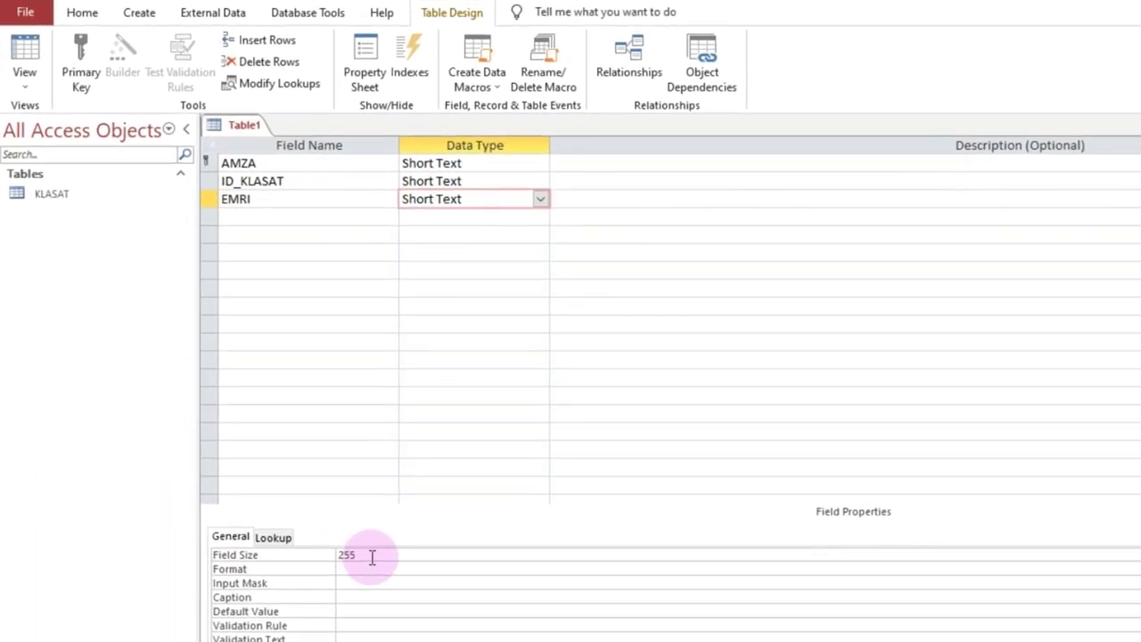
pyautogui.click(298, 557)
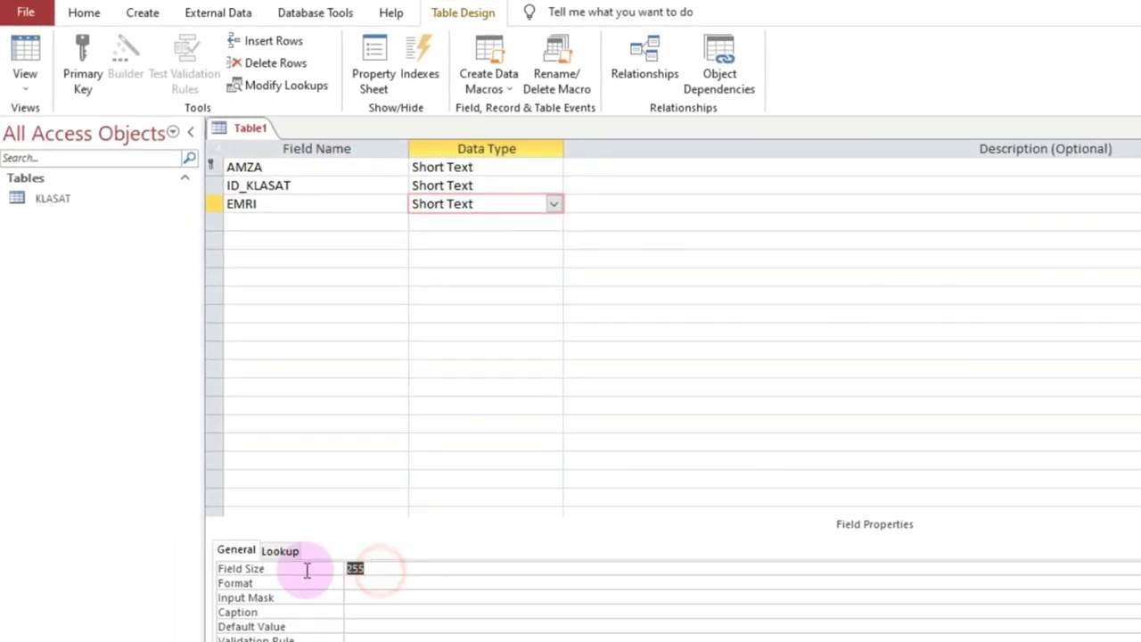
pyautogui.write('15')
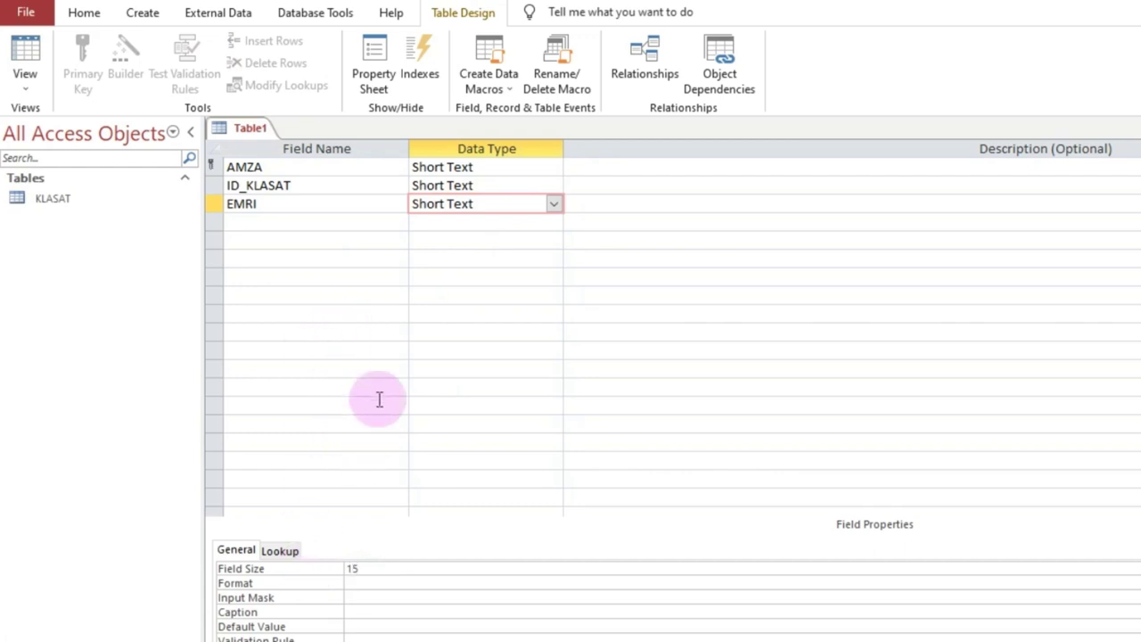
pyautogui.click(326, 223)
# Step: Copy the EMRI field into row 4 and rename the copy MBIEMRI
pyautogui.click(210, 204)
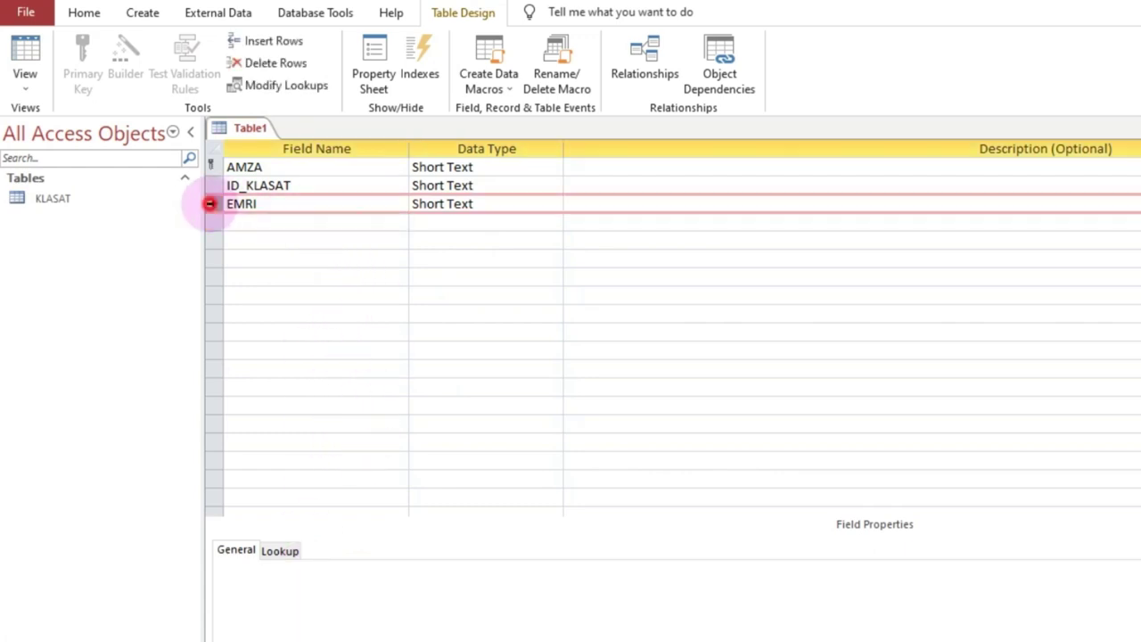
pyautogui.rightClick(210, 204)
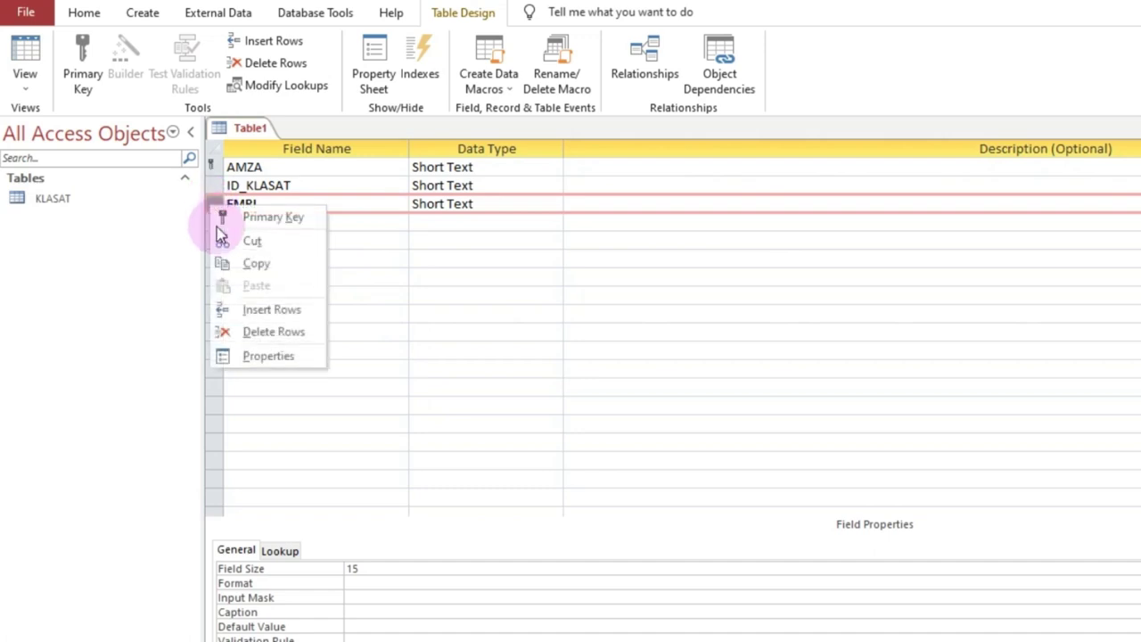
pyautogui.click(262, 264)
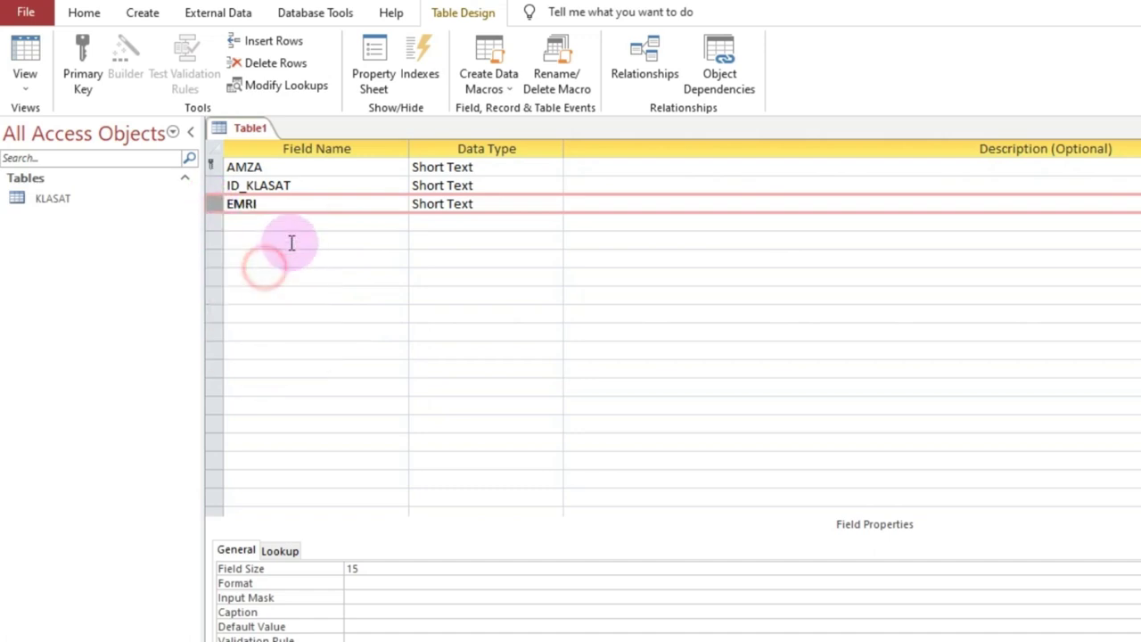
pyautogui.click(267, 222)
pyautogui.rightClick(267, 222)
pyautogui.click(315, 304)
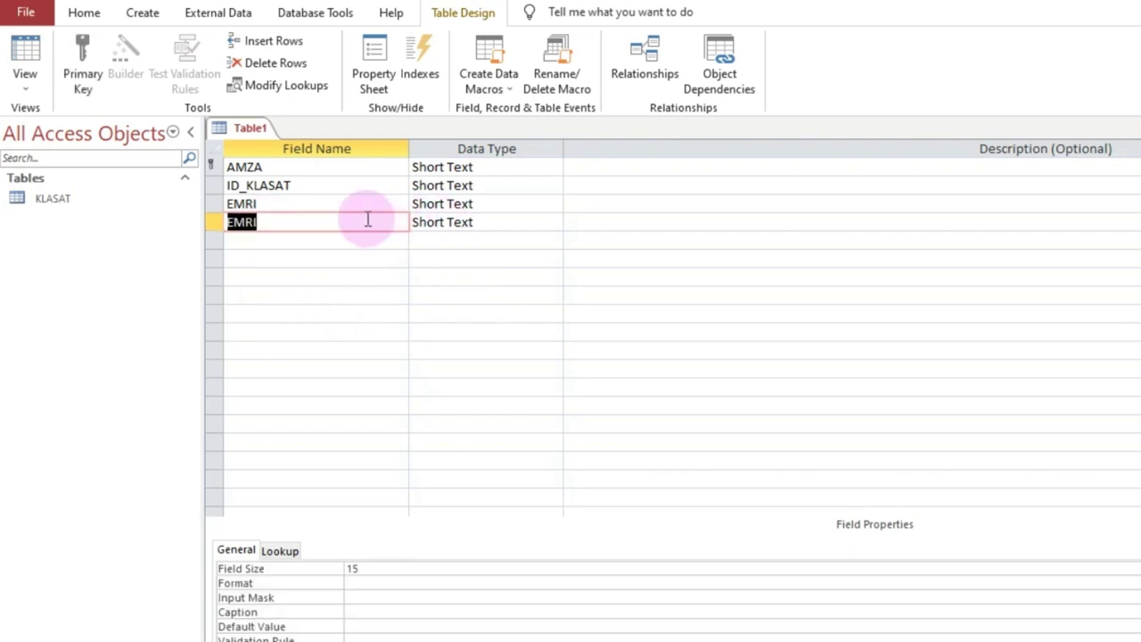
pyautogui.click(318, 220)
pyautogui.doubleClick(285, 219)
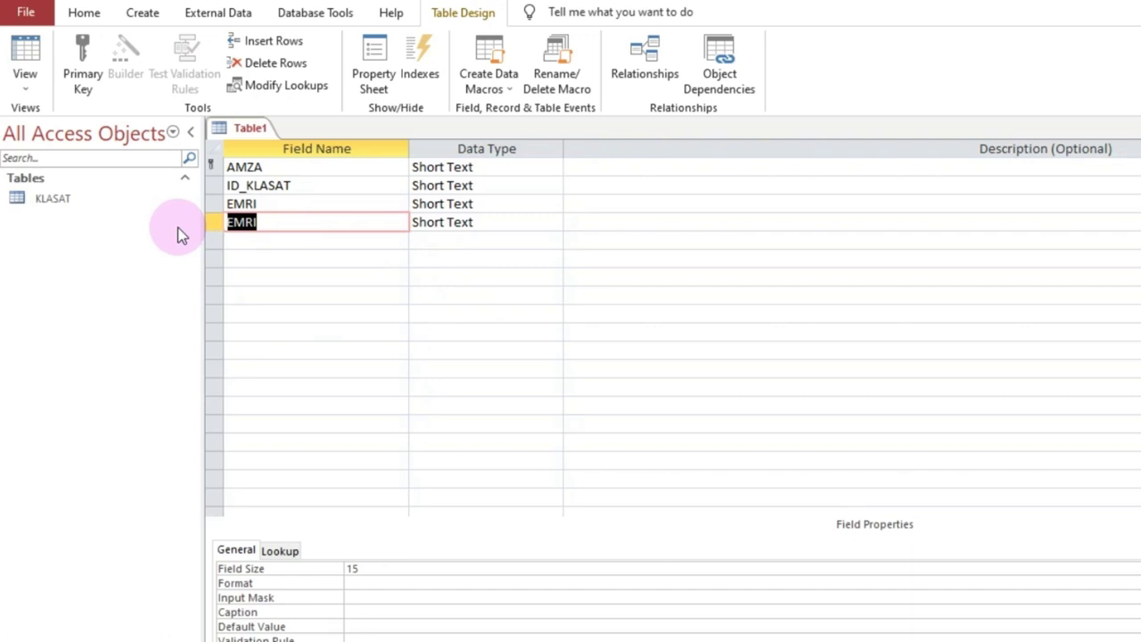
pyautogui.write('MBIEMRI')
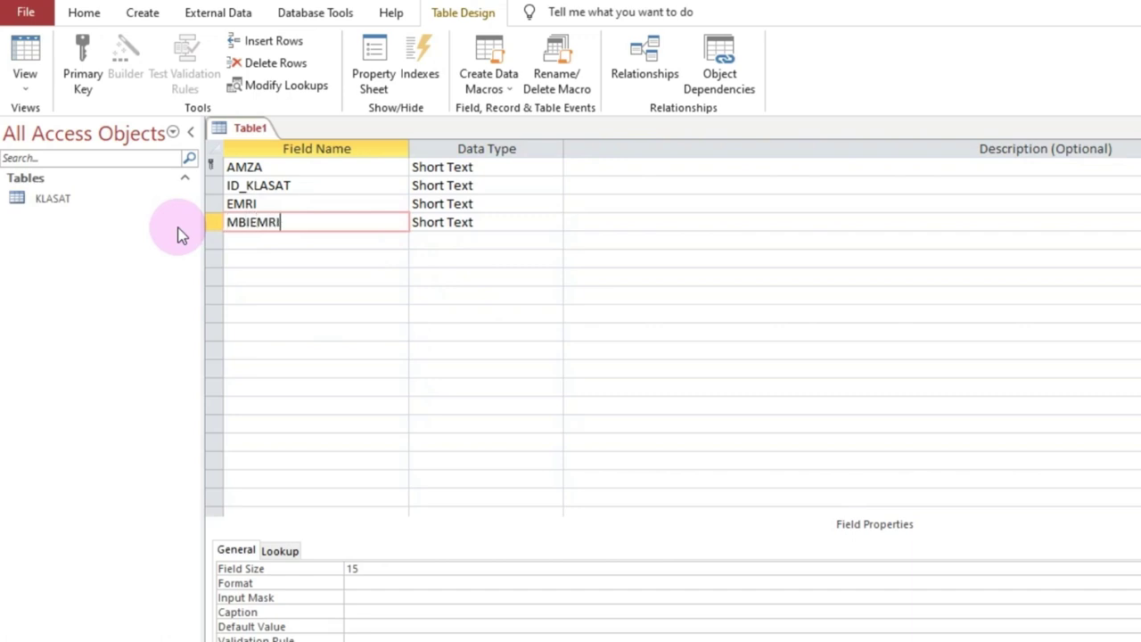
pyautogui.click(483, 221)
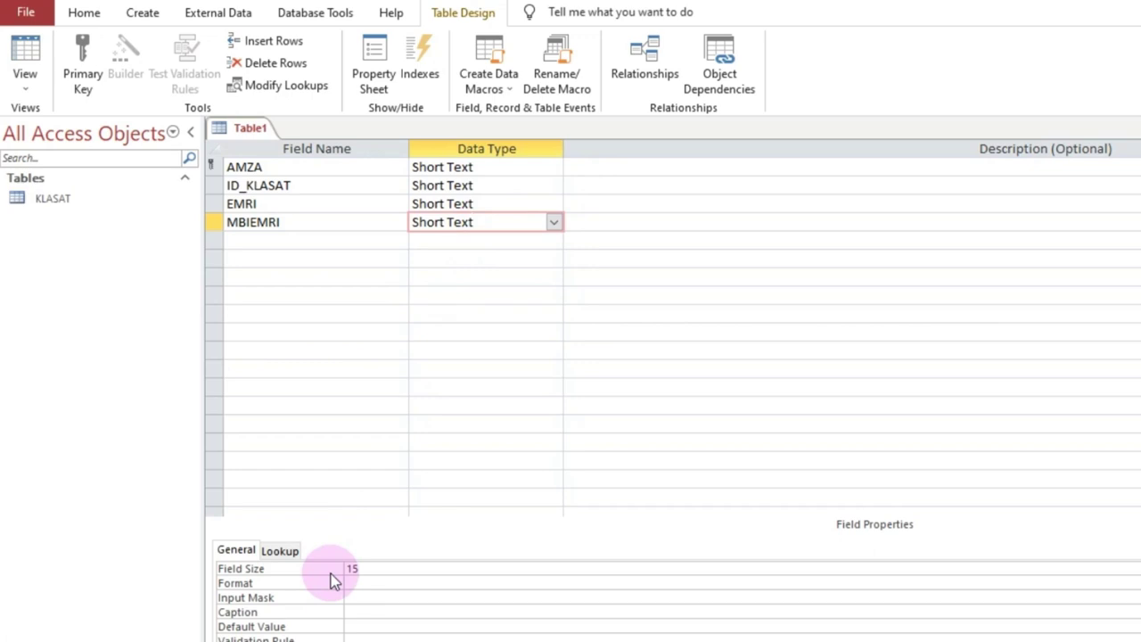
# Step: Give the MBIEMRI field the caption MBIEMRI
pyautogui.click(371, 614)
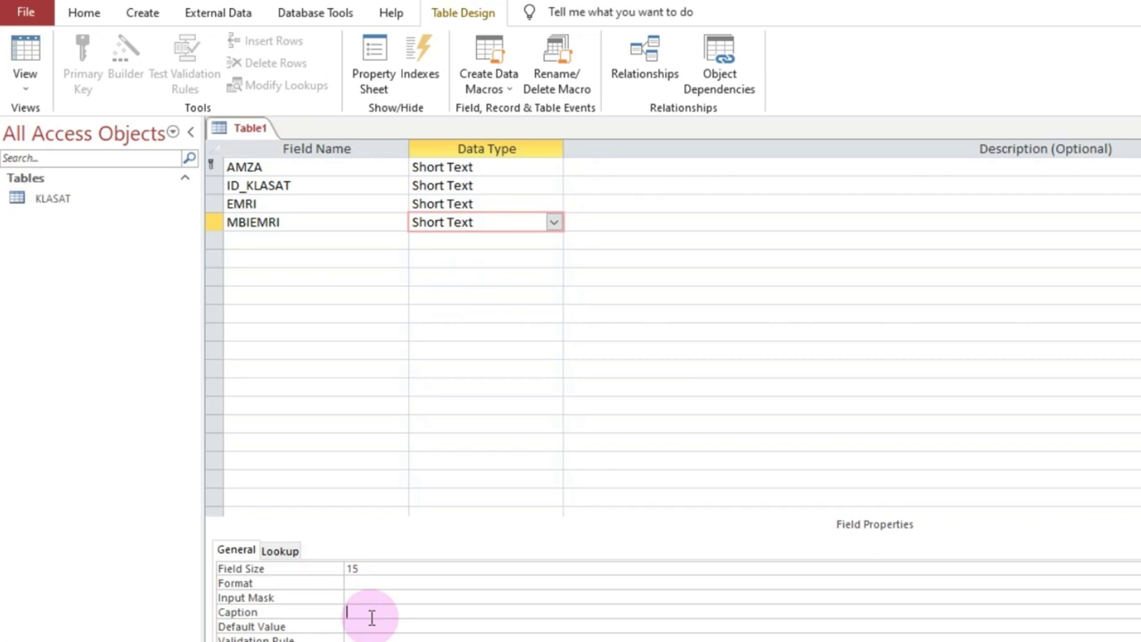
pyautogui.write('MBIEMRI NX')
pyautogui.press('BackSpace')
pyautogui.press('BackSpace')
pyautogui.press('BackSpace')
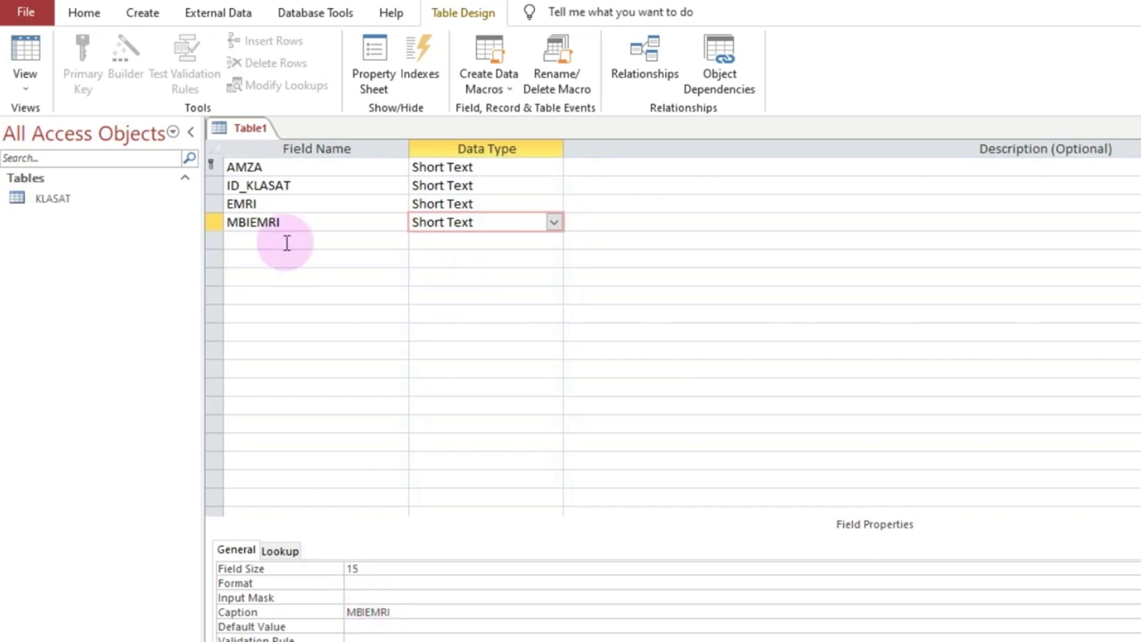
pyautogui.click(295, 222)
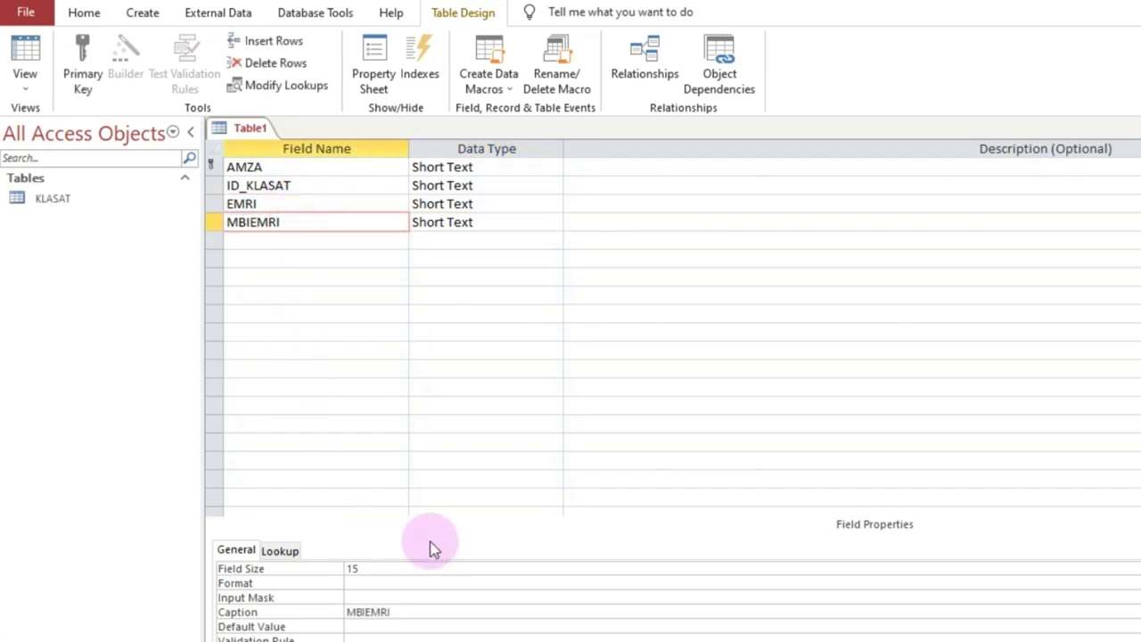
pyautogui.click(422, 613)
pyautogui.click(303, 246)
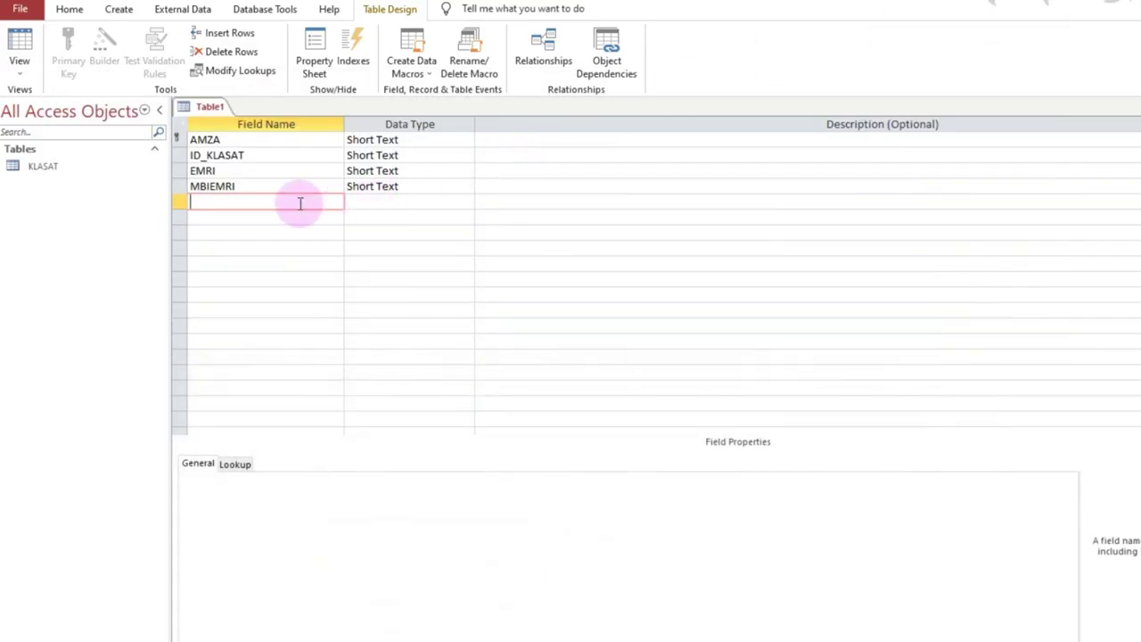
# Step: Add a MOSHA field as a Number with Integer field size
pyautogui.write('MOSHA')
pyautogui.click(383, 190)
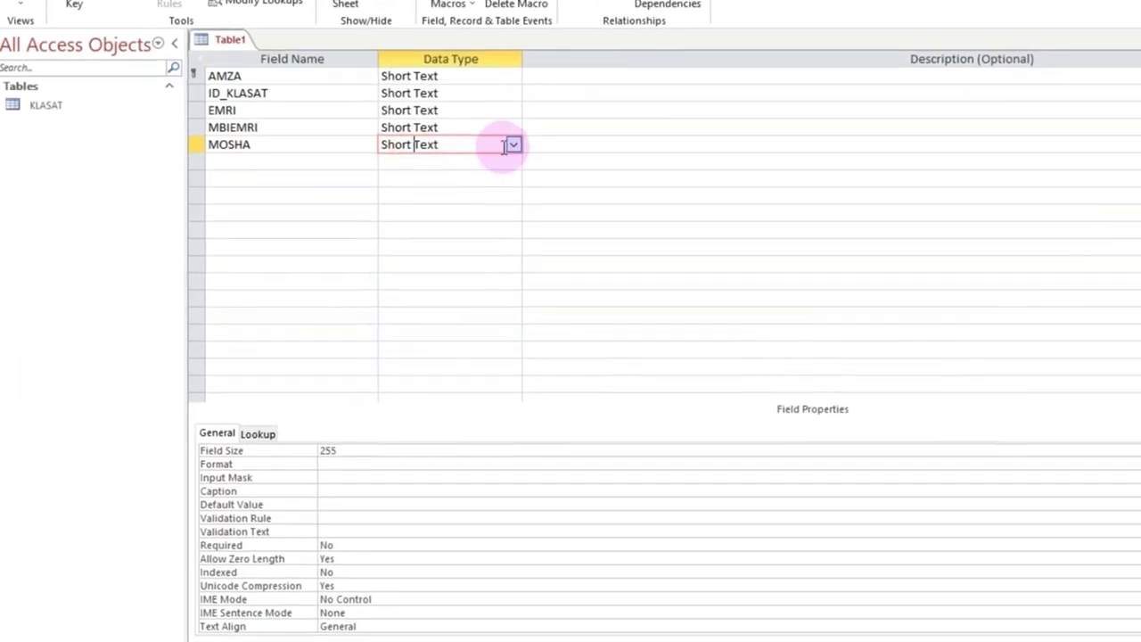
pyautogui.click(526, 131)
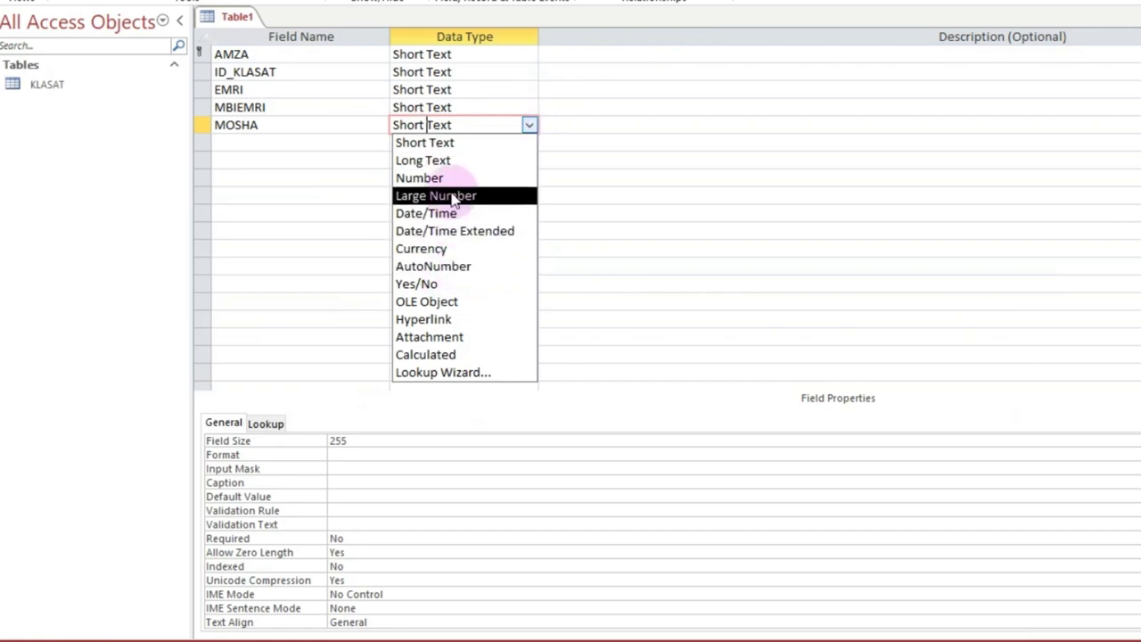
pyautogui.click(419, 177)
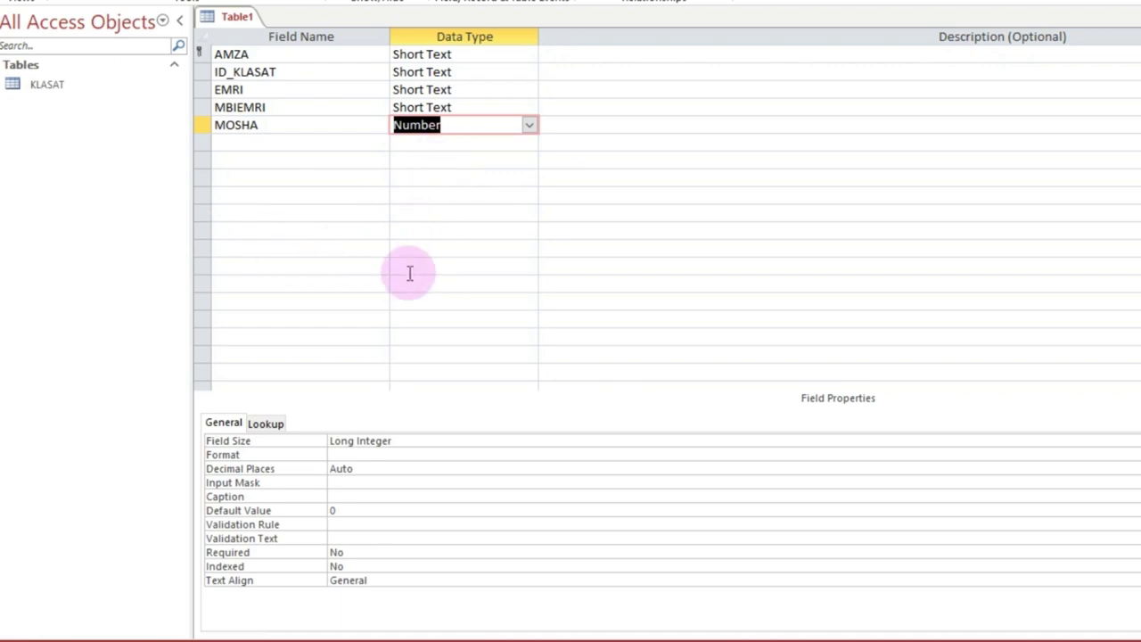
pyautogui.click(418, 443)
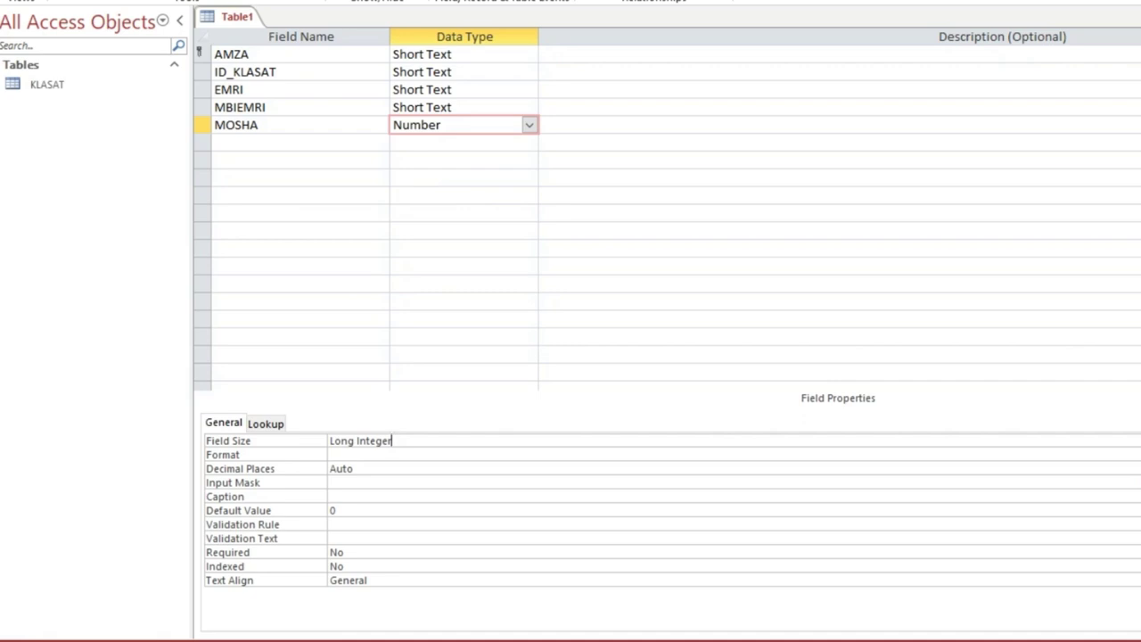
pyautogui.hotkey('alt', 'Down')
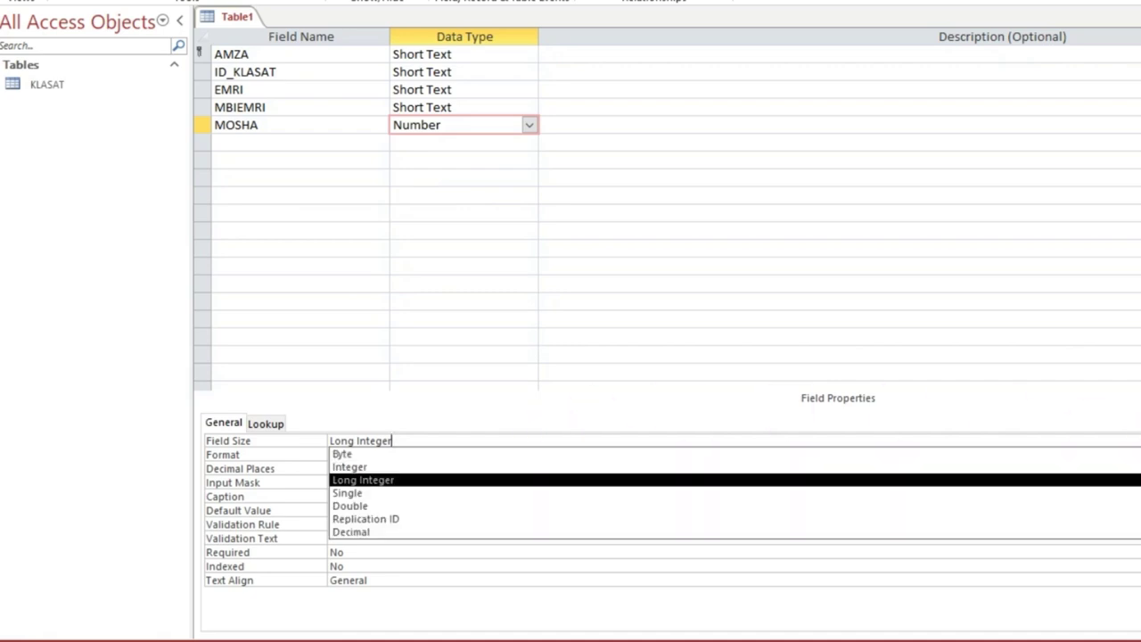
pyautogui.click(400, 467)
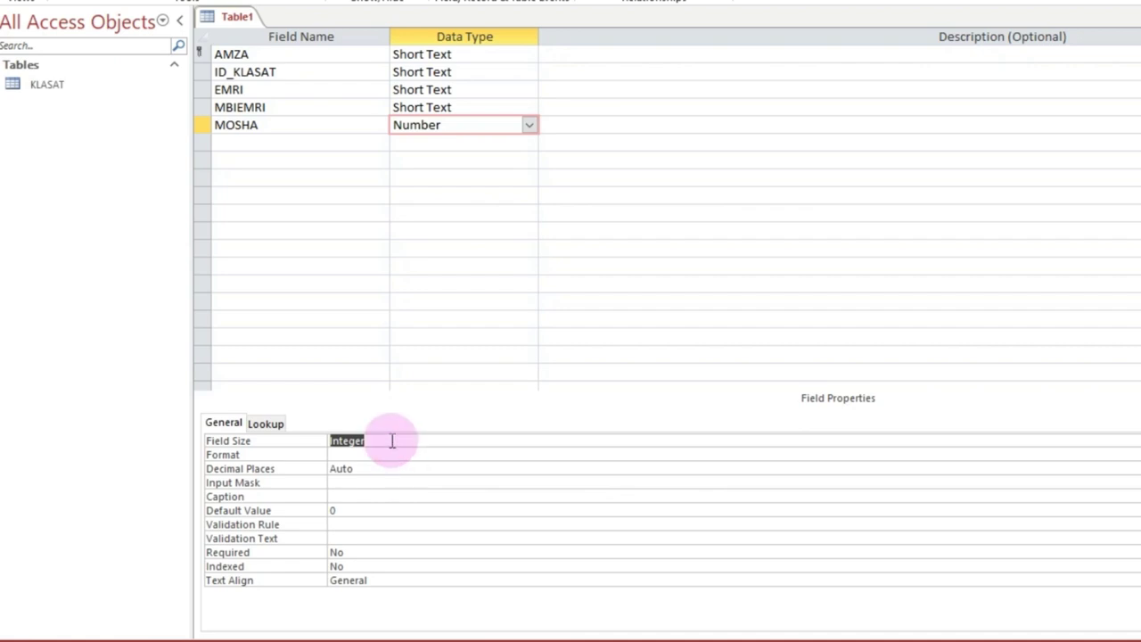
pyautogui.click(384, 458)
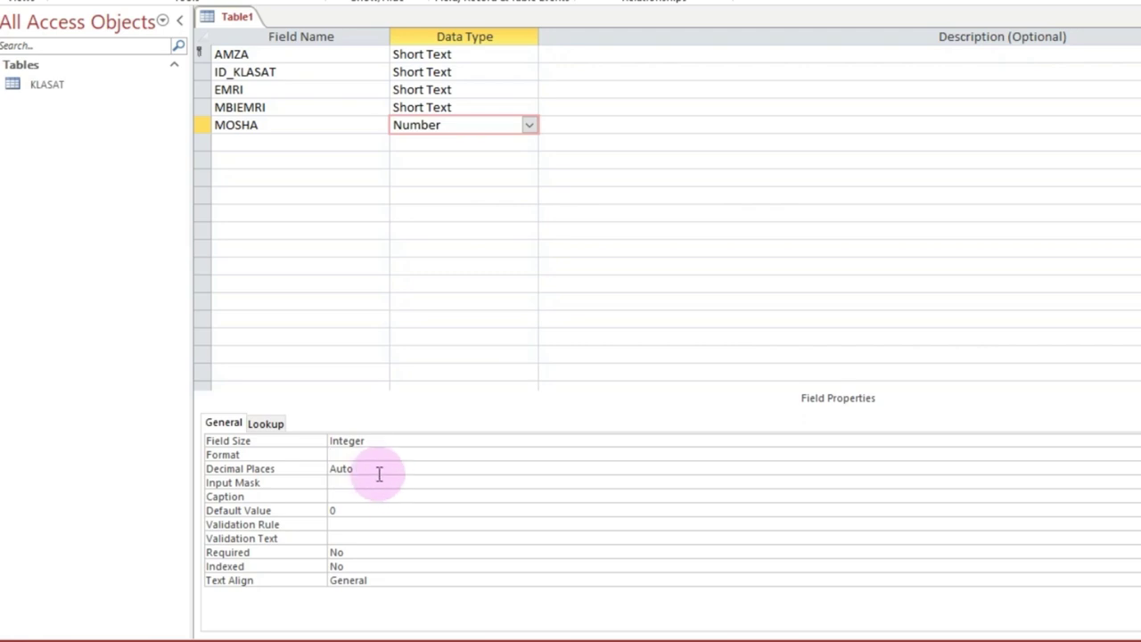
pyautogui.click(348, 526)
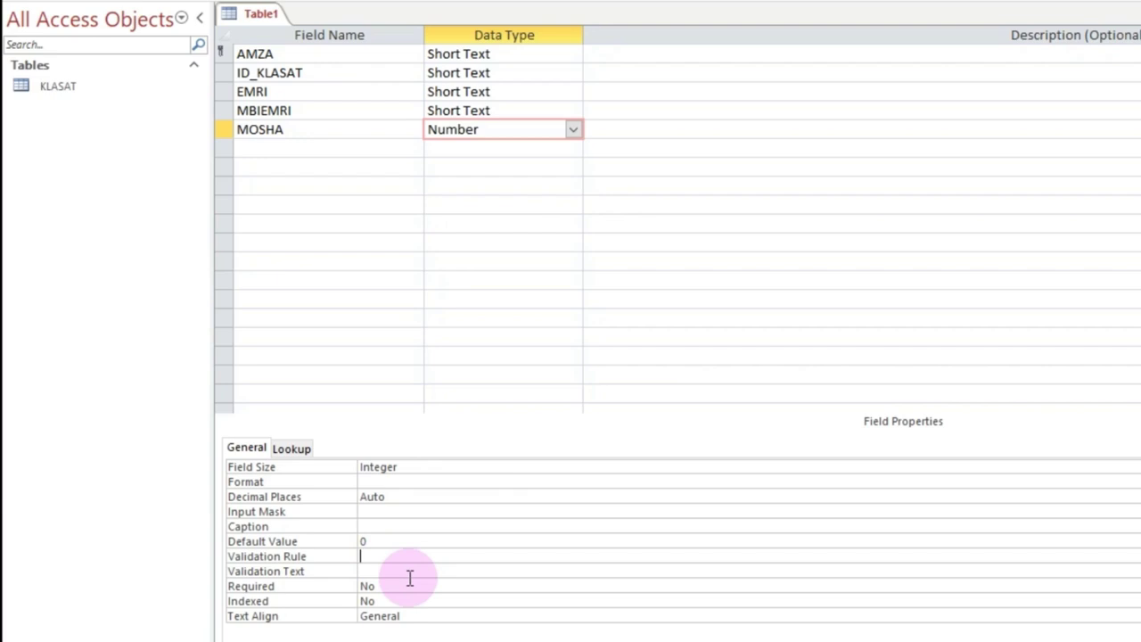
# Step: Set MOSHA's validation rule to >=14 And <=20
pyautogui.write('<=14')
pyautogui.press('BackSpace')
pyautogui.press('BackSpace')
pyautogui.press('BackSpace')
pyautogui.press('BackSpace')
pyautogui.write('>=14 aND')
pyautogui.press('BackSpace')
pyautogui.press('BackSpace')
pyautogui.press('BackSpace')
pyautogui.press('BackSpace')
pyautogui.write('And <=20')
# Step: Add validation text 'Kujdes! Fut sakte te dhenat! Mosha duhet te jete nga 14 deri ne 20 vjec.'
pyautogui.click(410, 576)
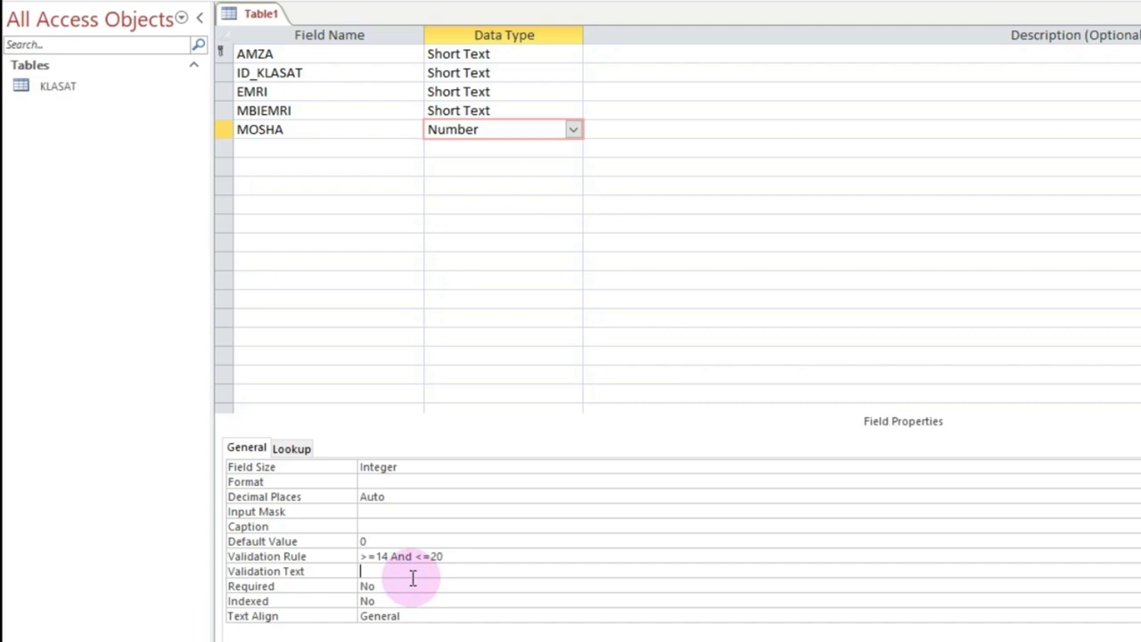
pyautogui.write('Eu')
pyautogui.press('BackSpace')
pyautogui.press('BackSpace')
pyautogui.press('BackSpace')
pyautogui.write('Kujdes! Fut sakte te ')
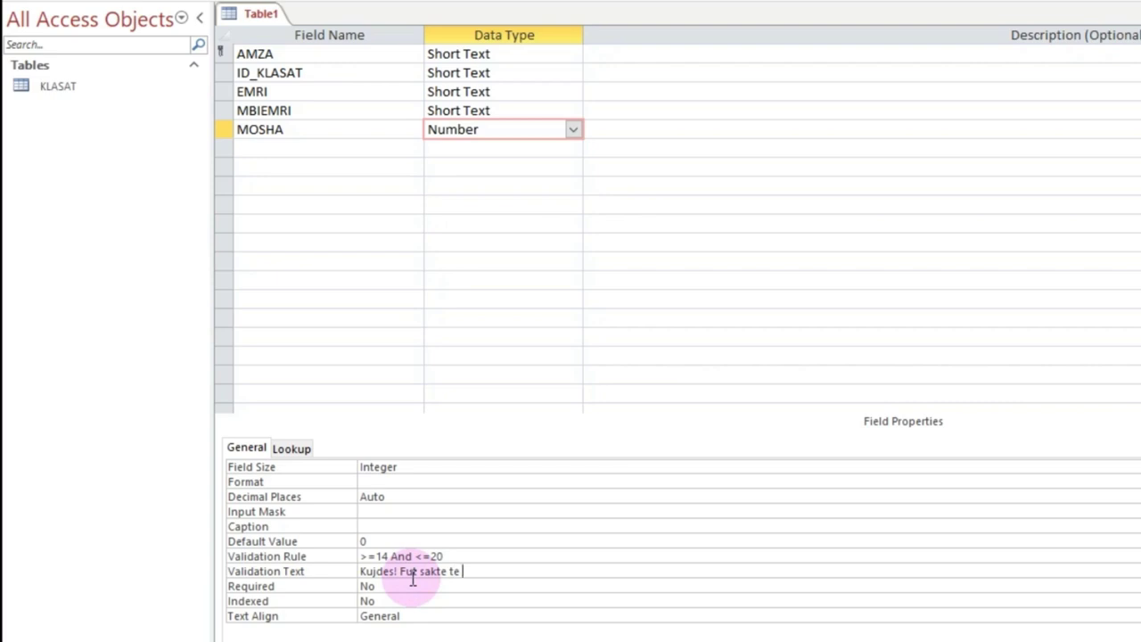
pyautogui.write('dhenat! Mosha duhet te jete n')
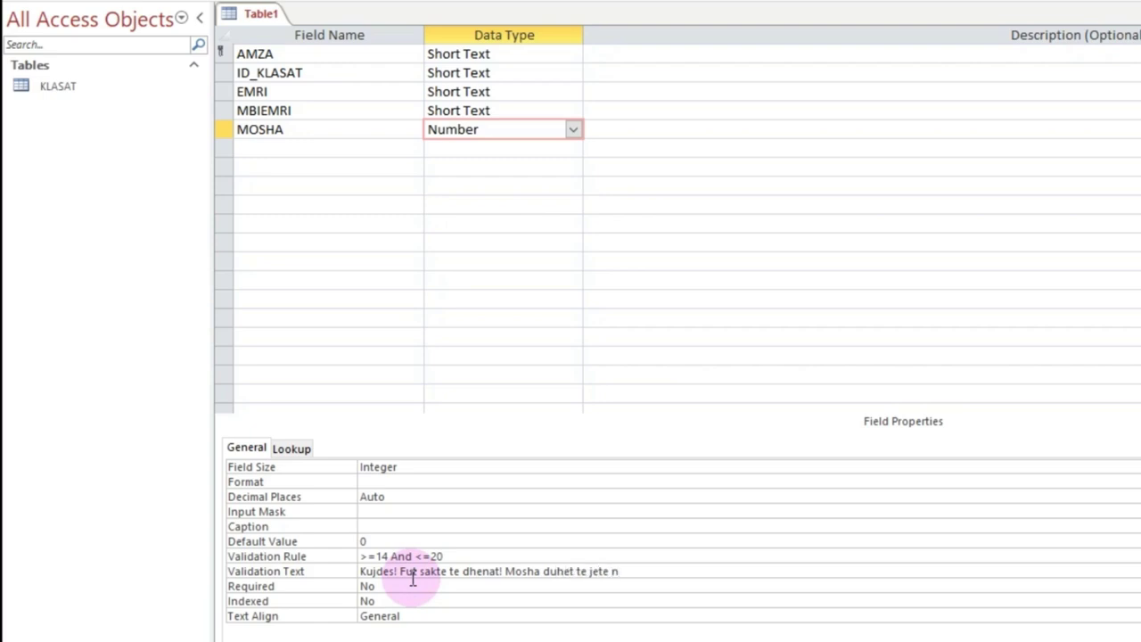
pyautogui.write('ga')
pyautogui.write(' 14 de')
pyautogui.write('ri ne 20')
pyautogui.write(' vje')
pyautogui.write('c')
pyautogui.write('.')
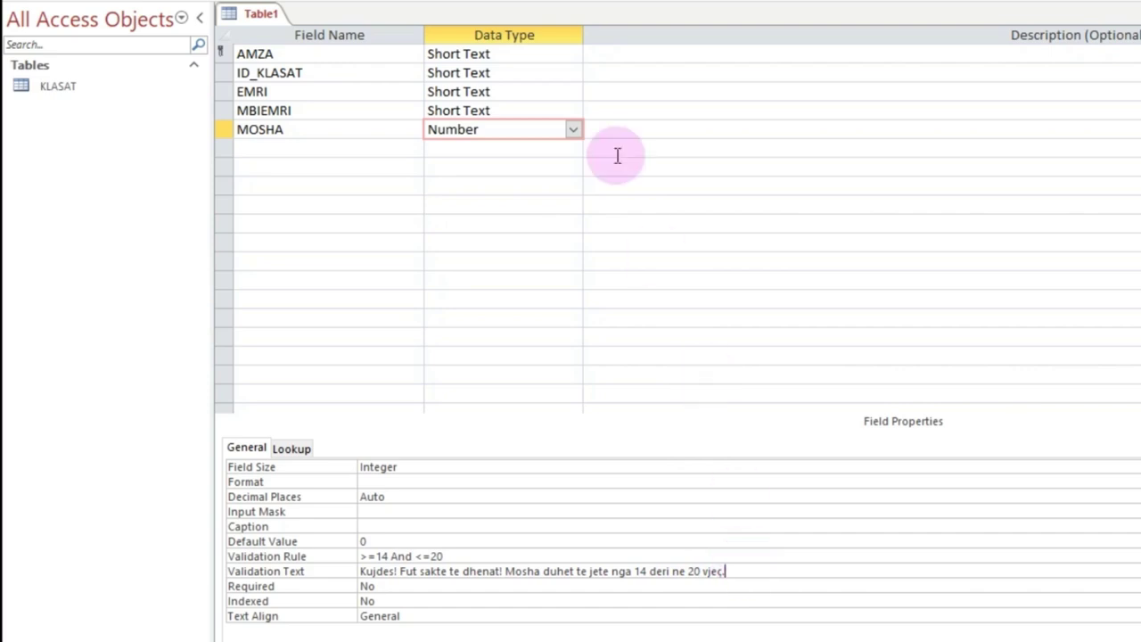
pyautogui.click(397, 149)
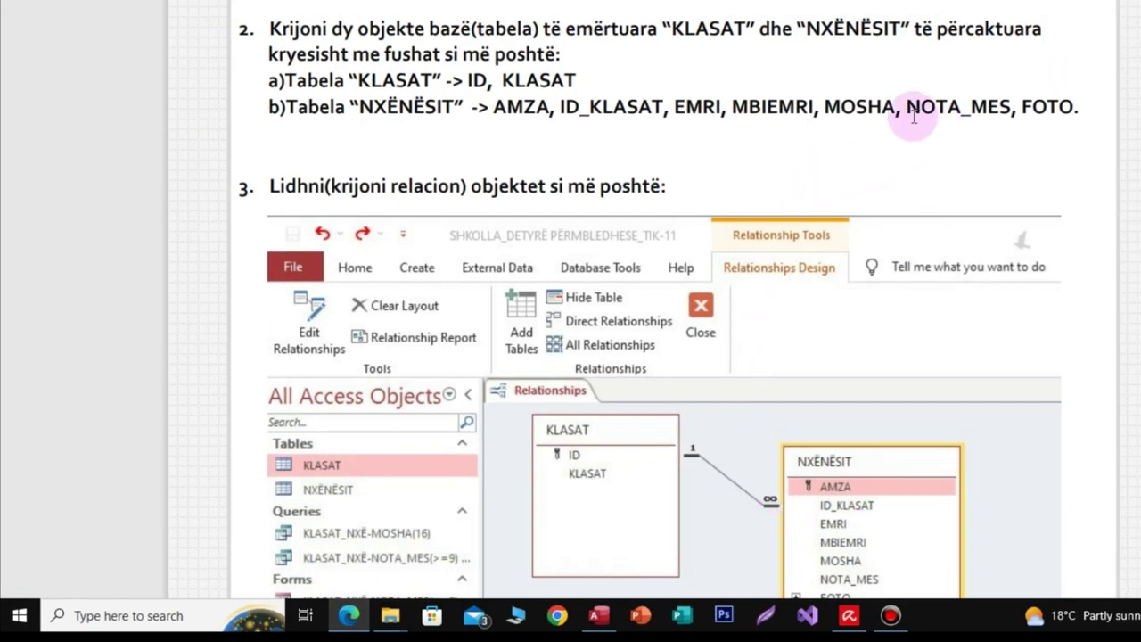
pyautogui.hotkey('alt', 'Tab')
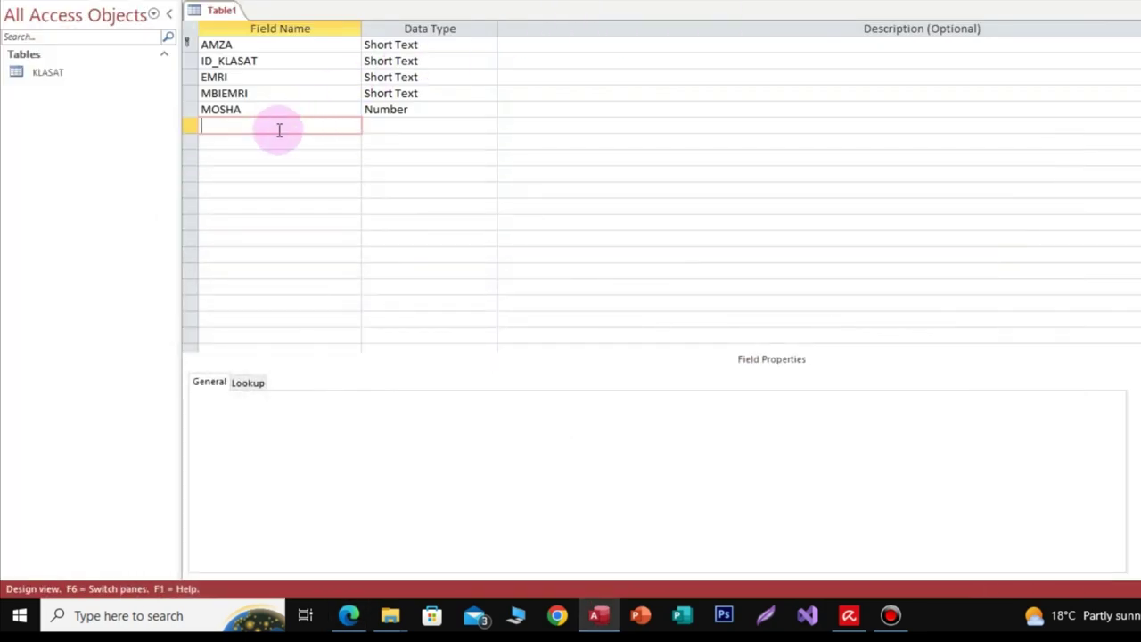
# Step: Add a NOTA_MES field as a Number with Double field size
pyautogui.write('NOTA_')
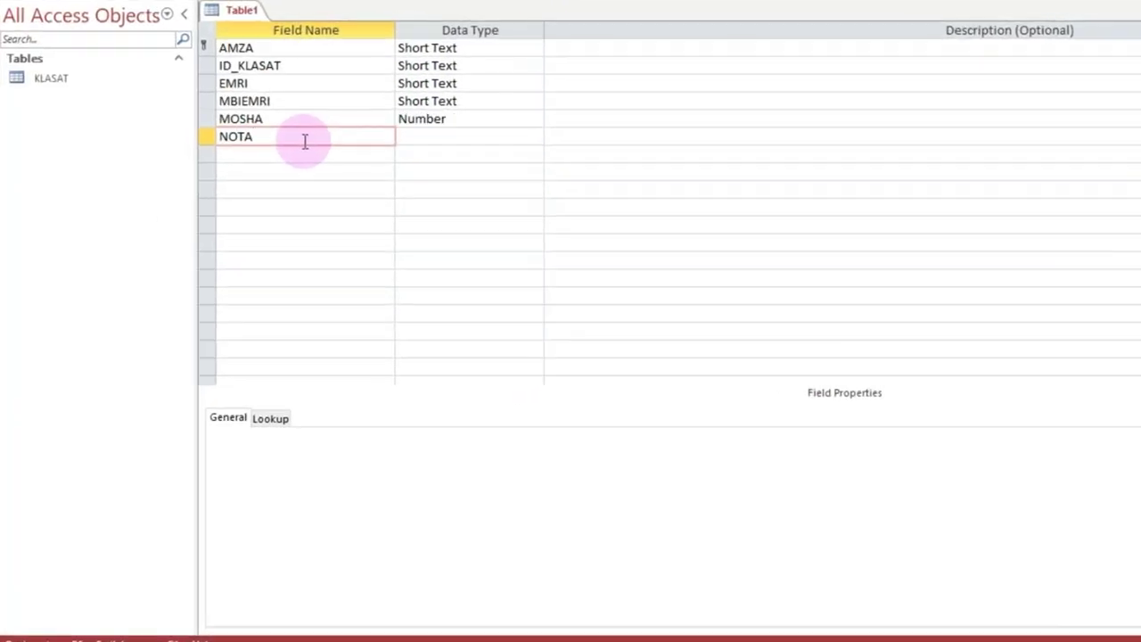
pyautogui.write('MES')
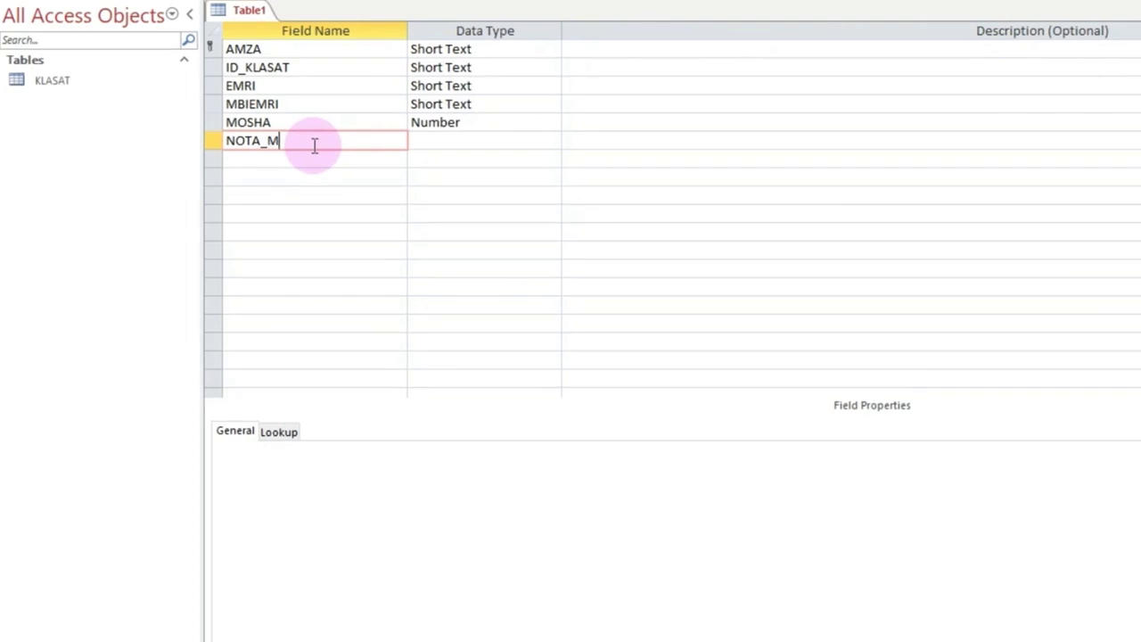
pyautogui.click(451, 140)
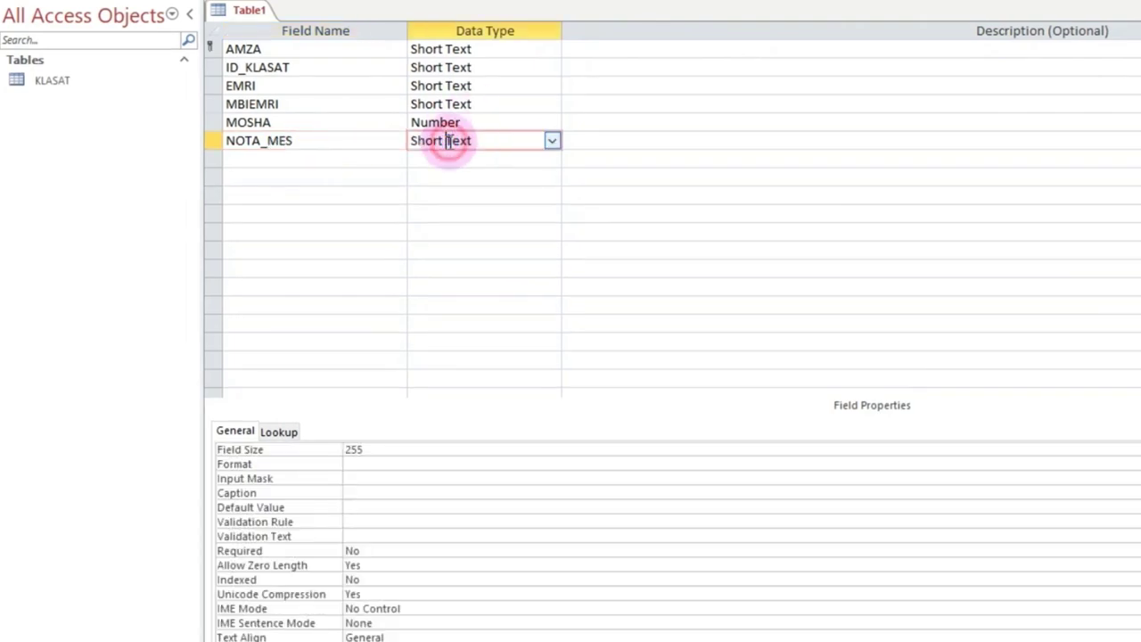
pyautogui.click(550, 142)
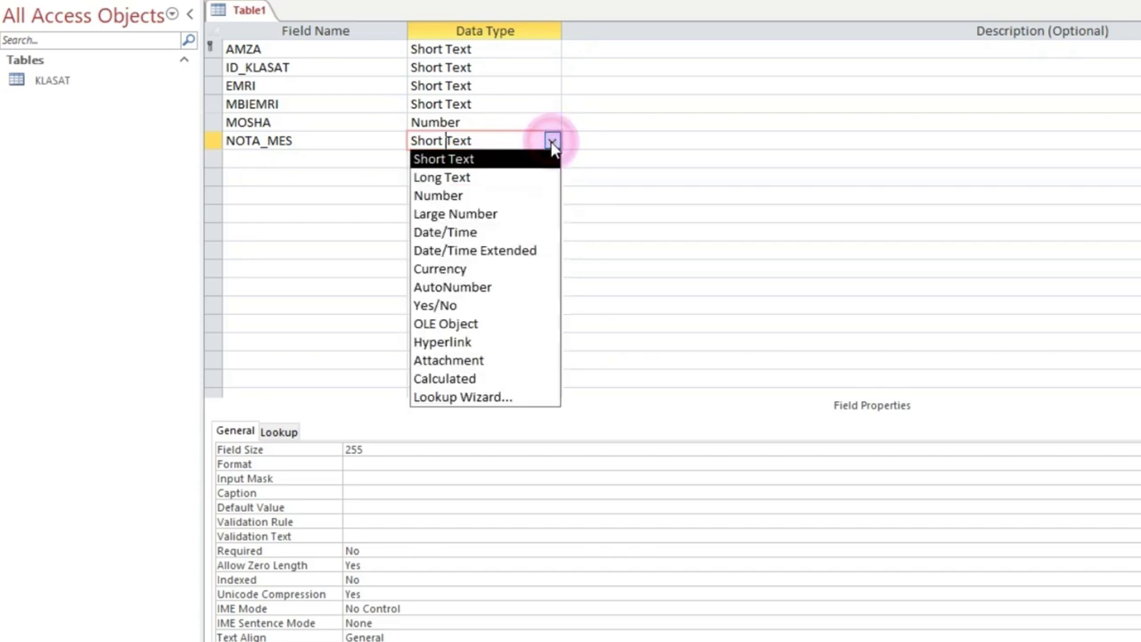
pyautogui.click(498, 197)
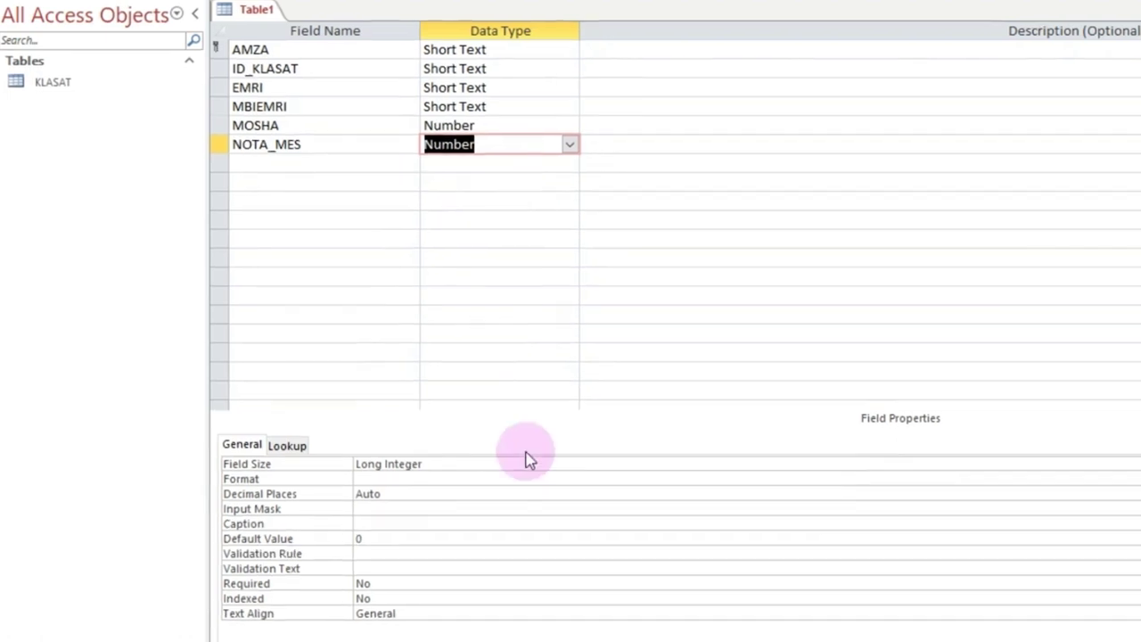
pyautogui.click(527, 458)
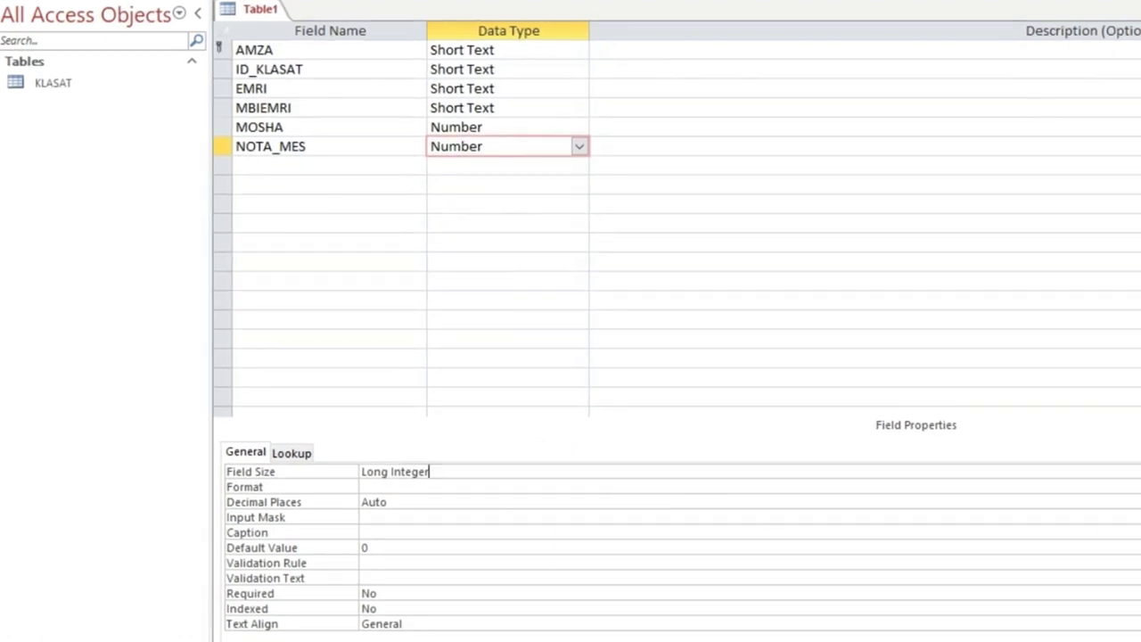
pyautogui.hotkey('alt', 'Down')
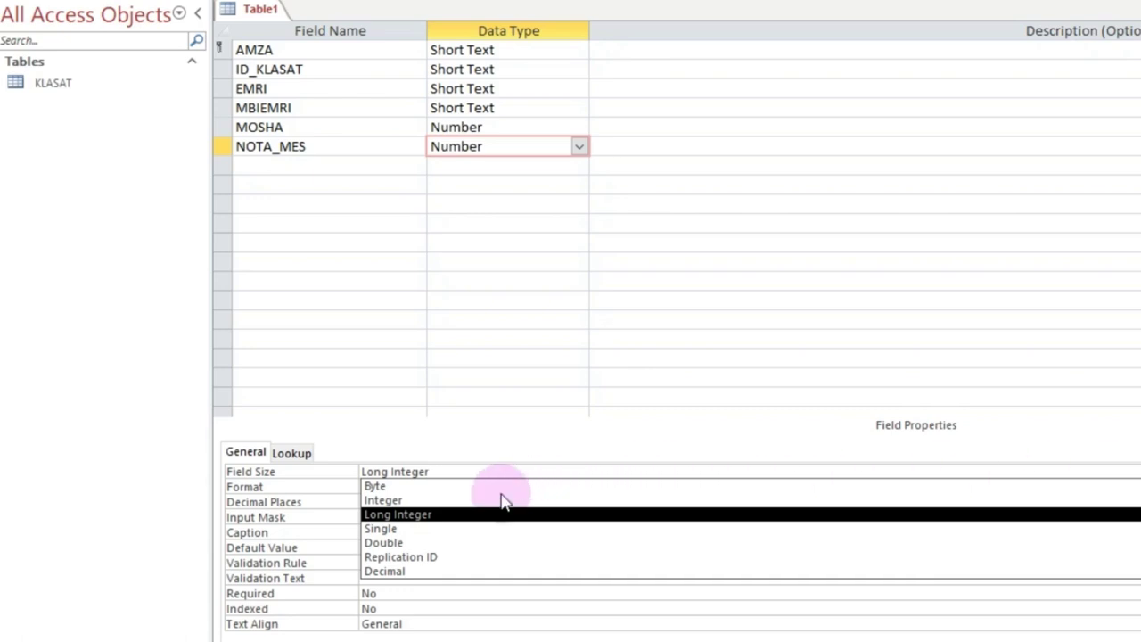
pyautogui.click(430, 543)
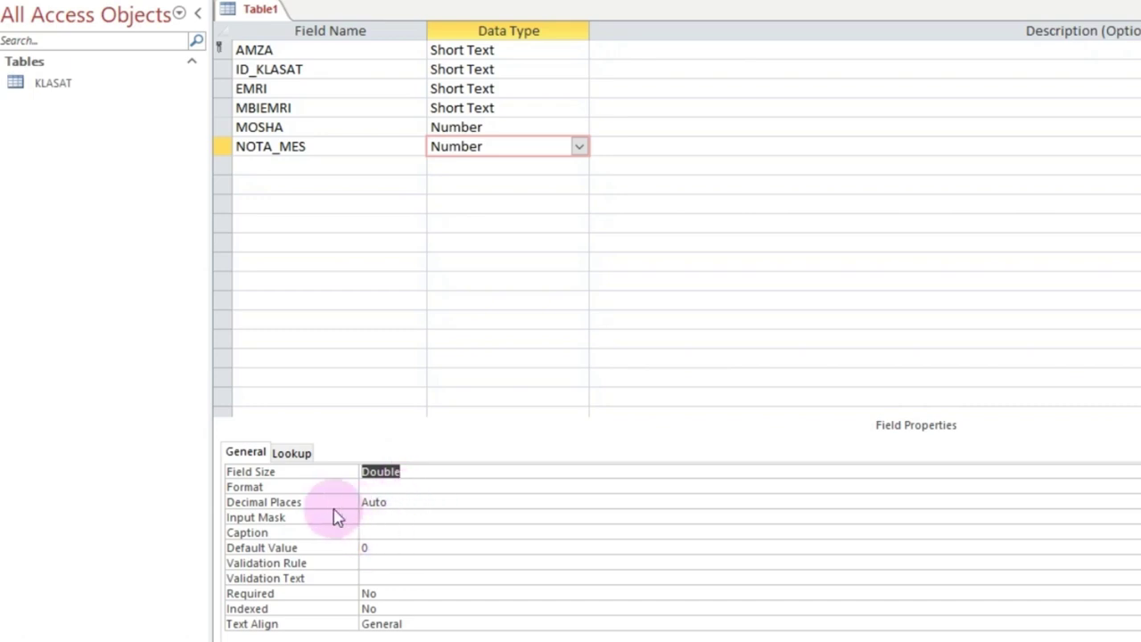
# Step: Set NOTA_MES's validation rule to >=4 And <=10
pyautogui.click(394, 561)
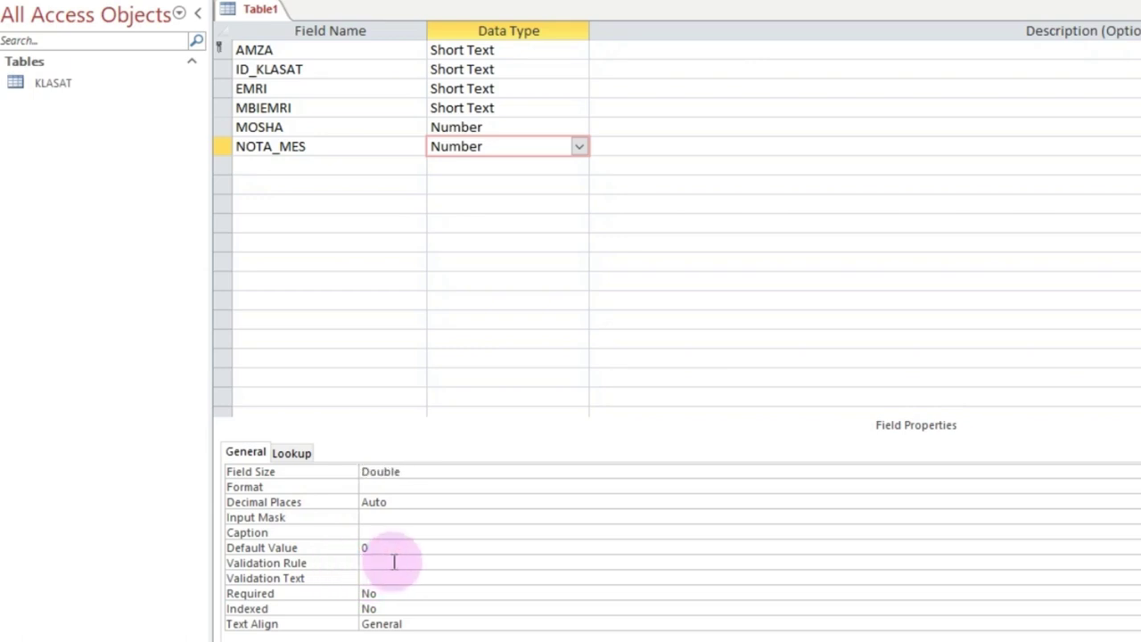
pyautogui.write('>=4 a')
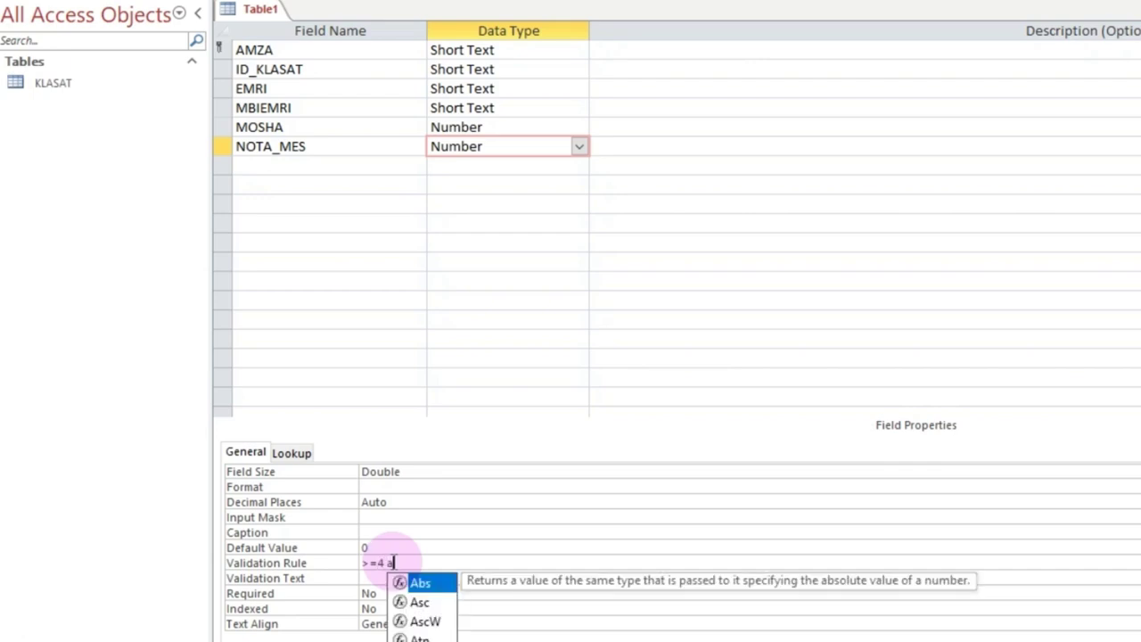
pyautogui.write('ND')
pyautogui.press('BackSpace')
pyautogui.press('BackSpace')
pyautogui.press('BackSpace')
pyautogui.press('BackSpace')
pyautogui.press('BackSpace')
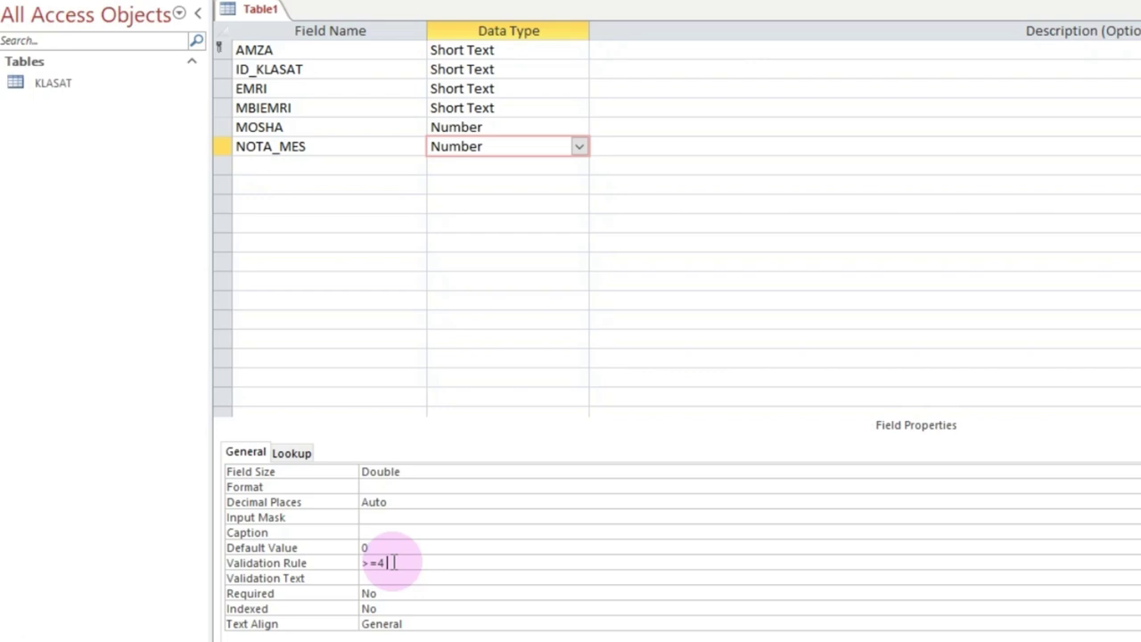
pyautogui.write('And <=10')
# Step: Add validation text 'Kujdes! Fut sakte noten!' warning that grades must be >=4 and <=10
pyautogui.click(409, 577)
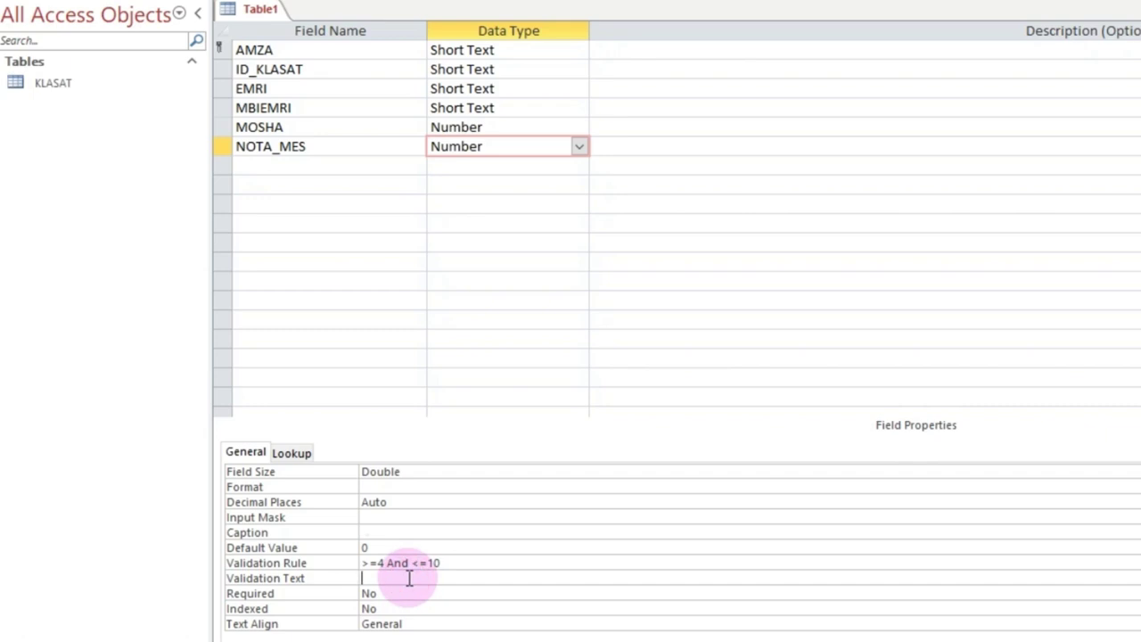
pyautogui.write('Kujdes! Fut sakte not')
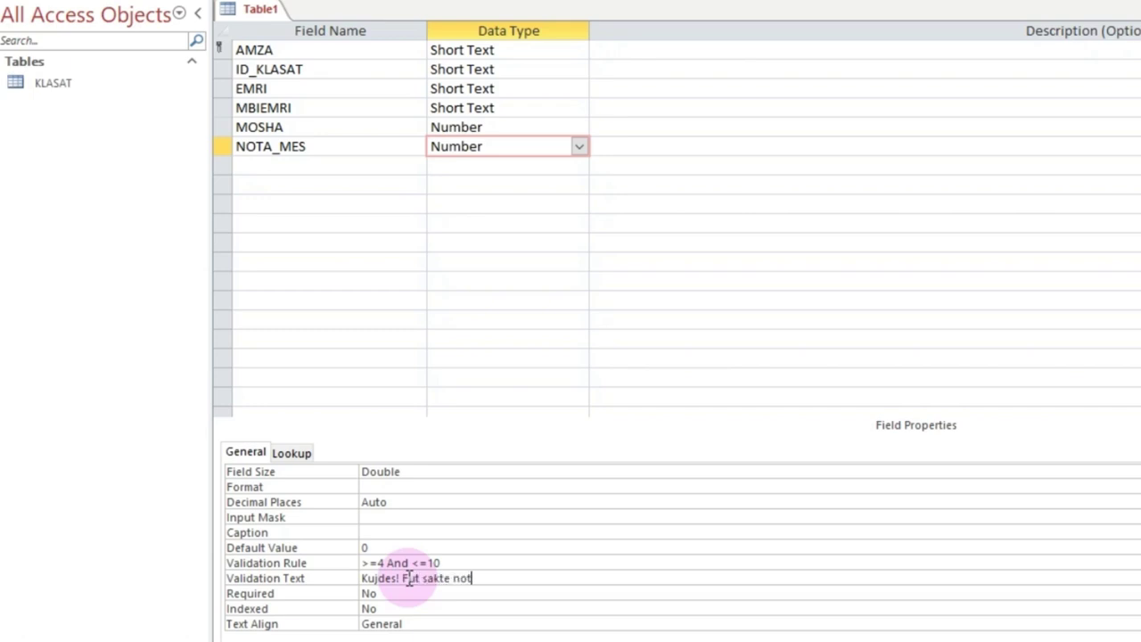
pyautogui.write('en ! Nota duhet te jete me e')
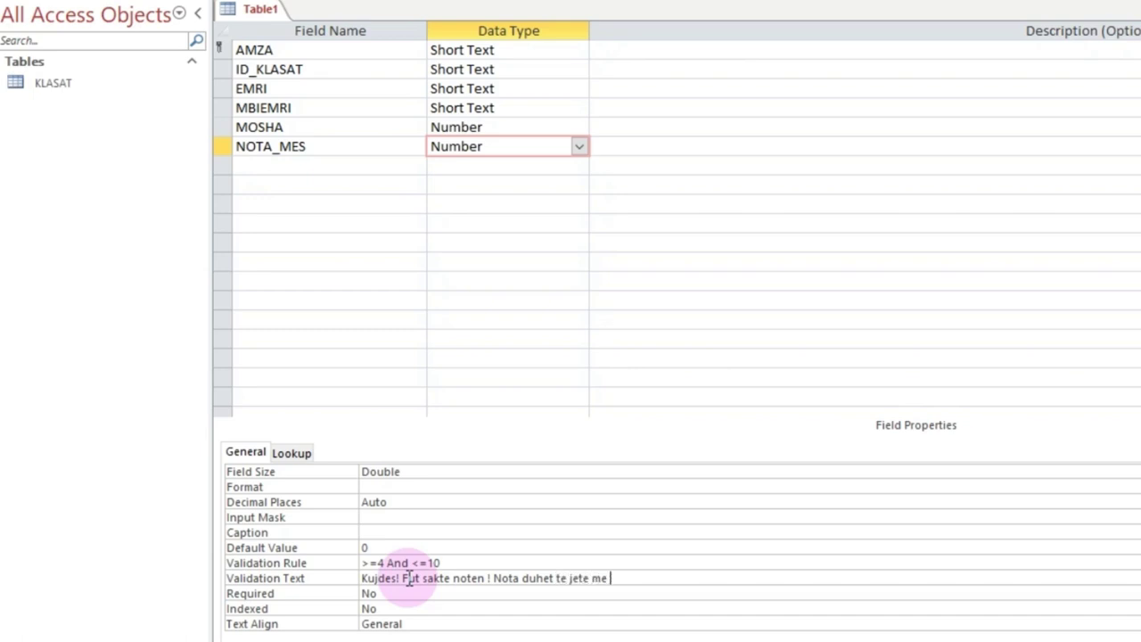
pyautogui.press('BackSpace')
pyautogui.press('BackSpace')
pyautogui.write('ma')
pyautogui.press('BackSpace')
pyautogui.press('BackSpace')
pyautogui.write('>=')
pyautogui.write('14')
pyautogui.press('BackSpace')
pyautogui.press('BackSpace')
pyautogui.write('4 dhe <=10.')
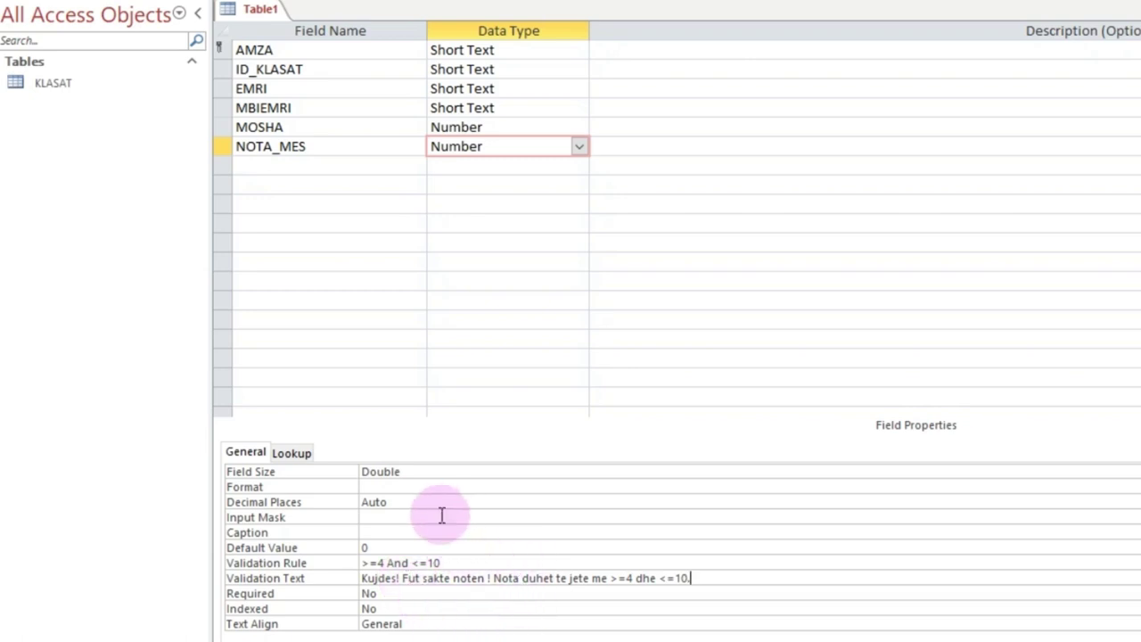
pyautogui.click(478, 127)
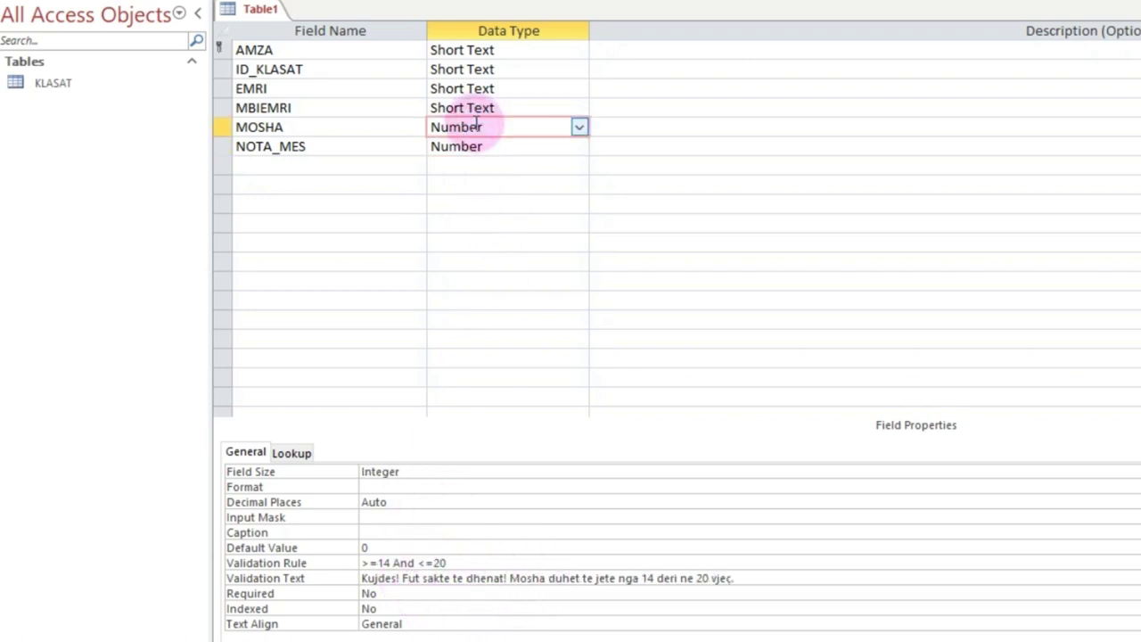
# Step: Add a seventh field FOTO as an Attachment with the caption FOTO
pyautogui.click(366, 148)
pyautogui.click(339, 165)
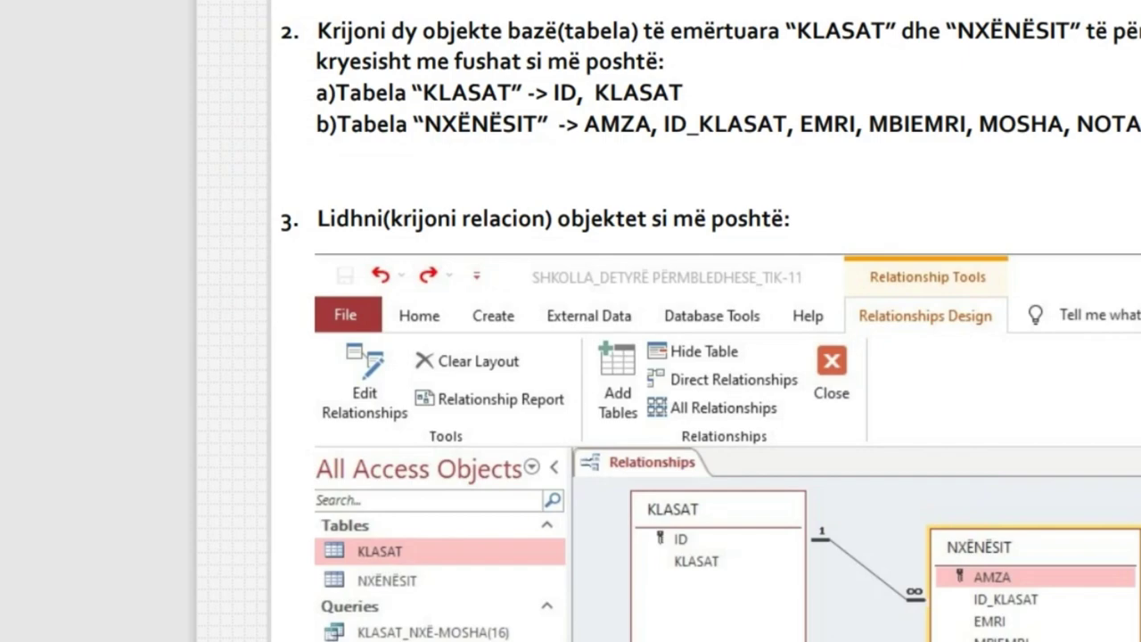
pyautogui.scroll(-3, 1123, 356)
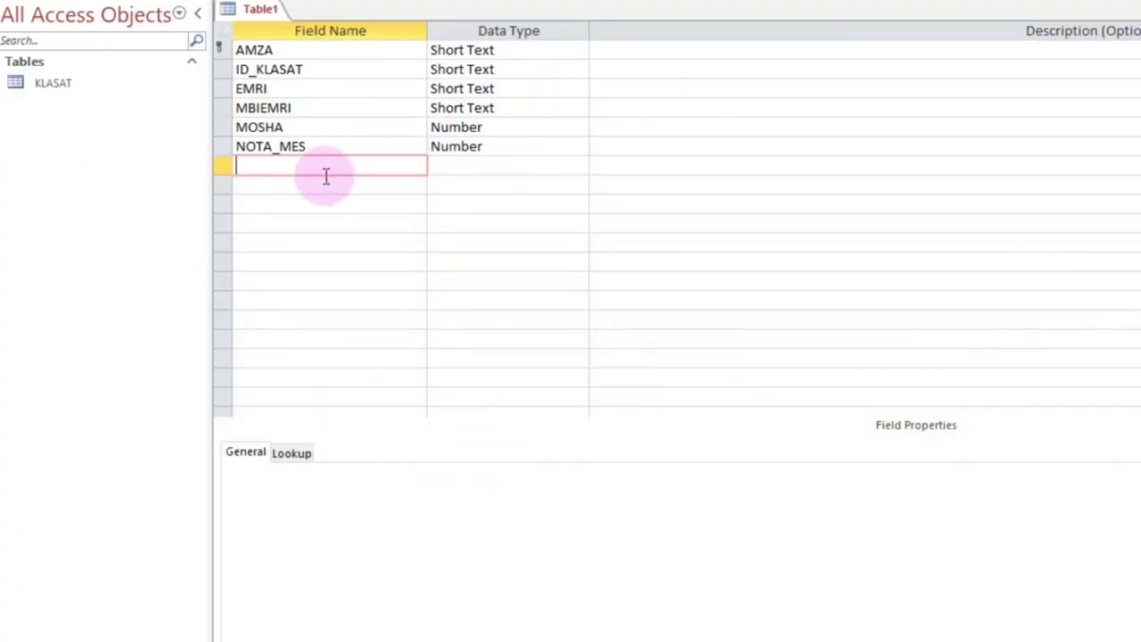
pyautogui.write('FOTO')
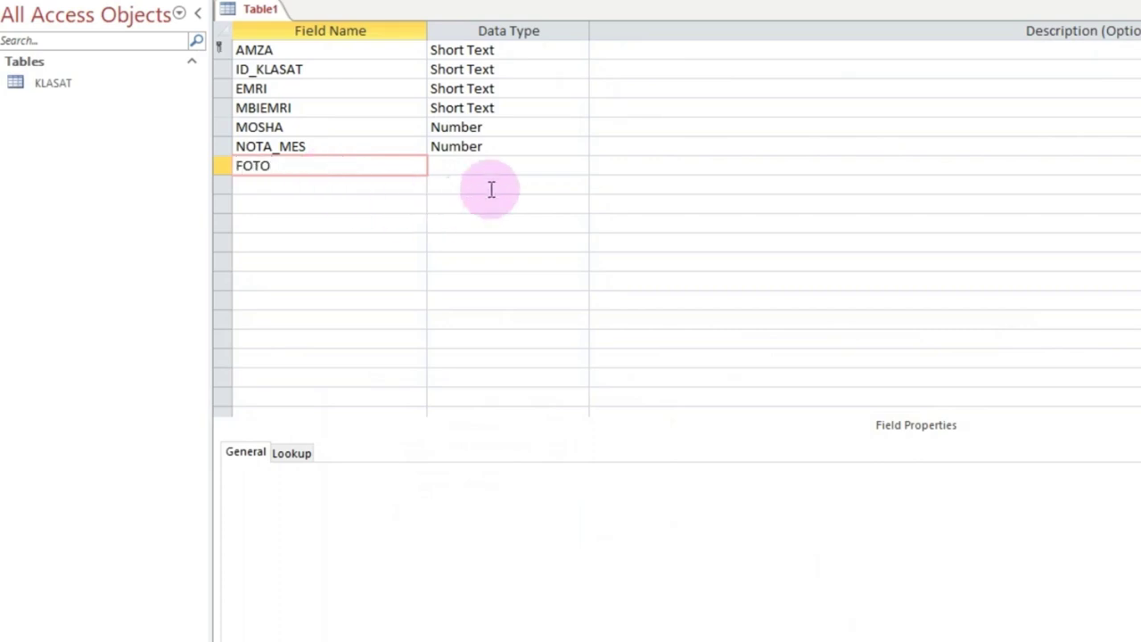
pyautogui.click(491, 166)
pyautogui.click(579, 165)
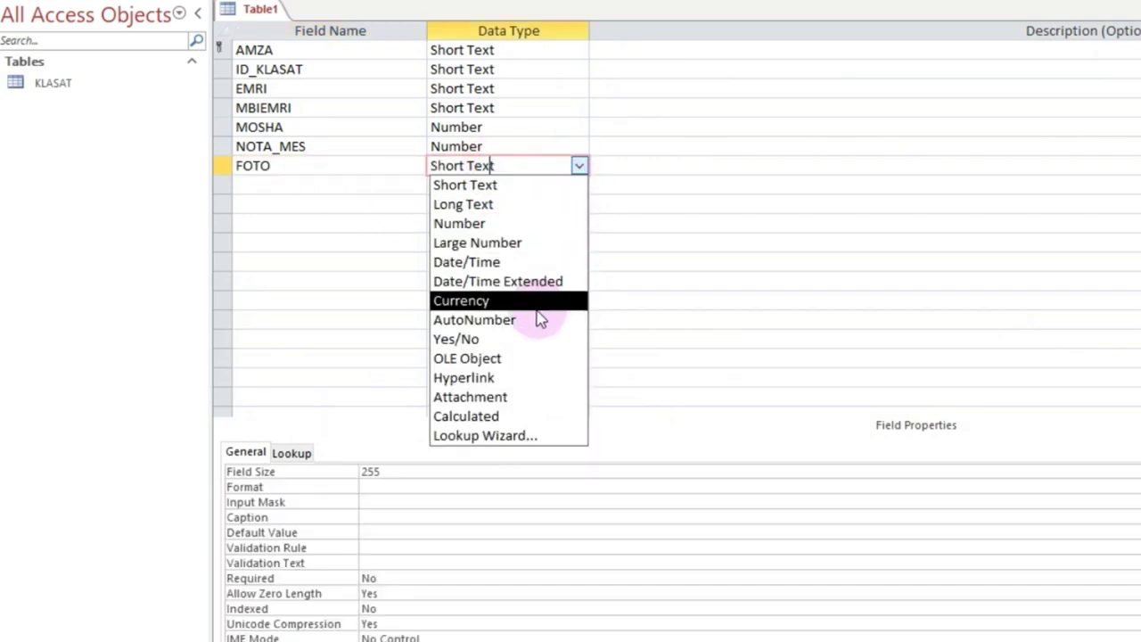
pyautogui.click(497, 397)
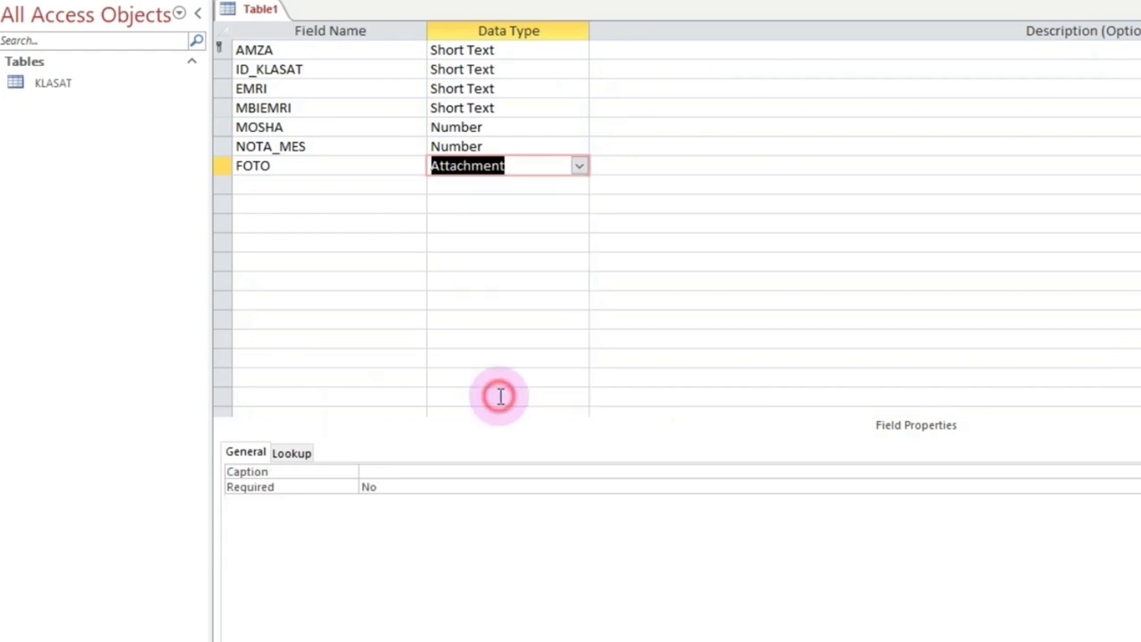
pyautogui.click(438, 472)
pyautogui.write('FOTO')
pyautogui.click(635, 185)
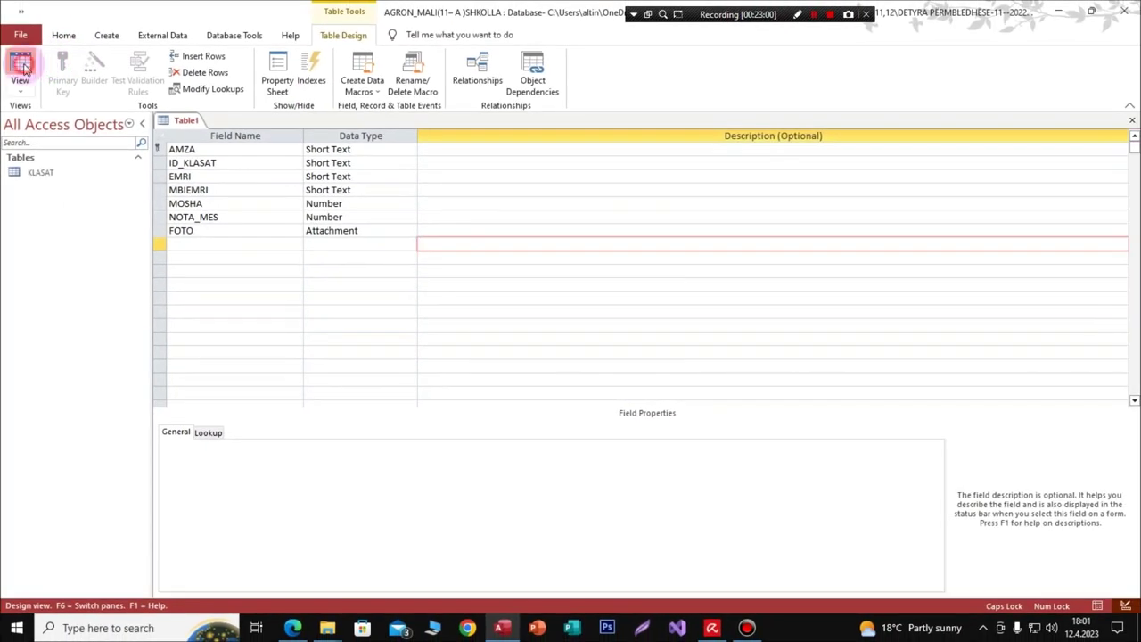
# Step: Save the table as NXËNËSIT, pasting the name from the assignment PDF
pyautogui.click(21, 66)
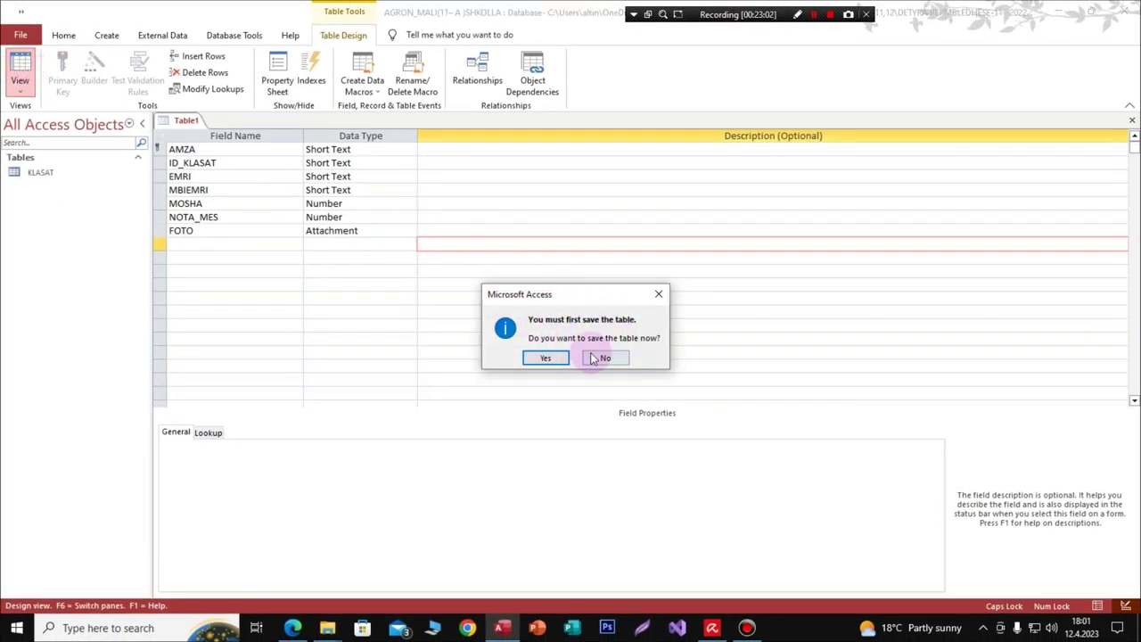
pyautogui.click(539, 359)
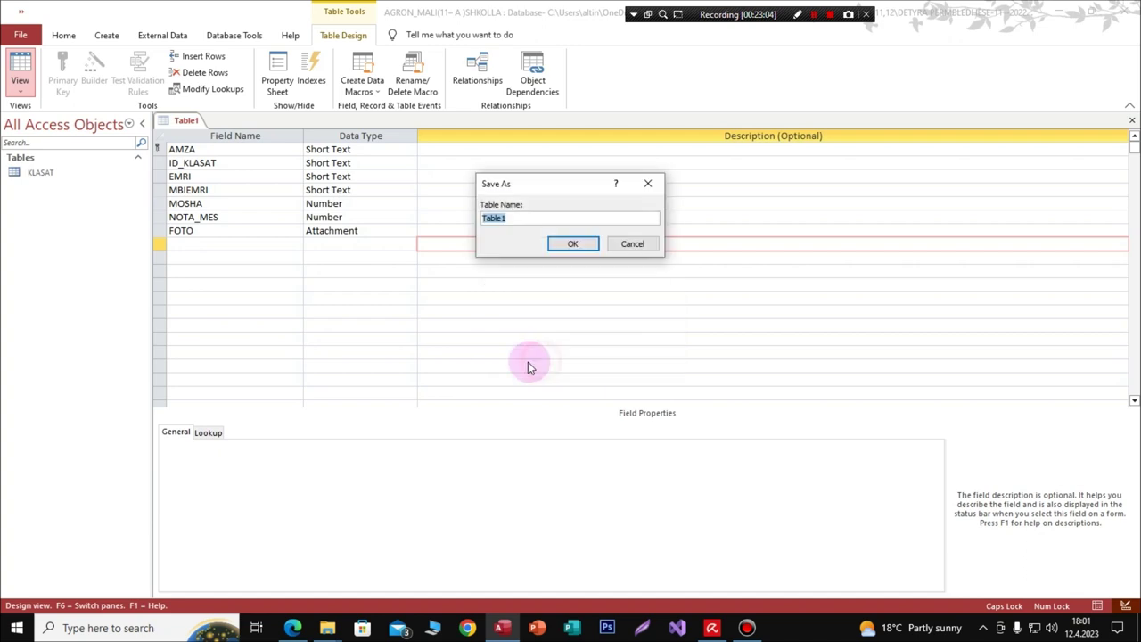
pyautogui.press('BackSpace')
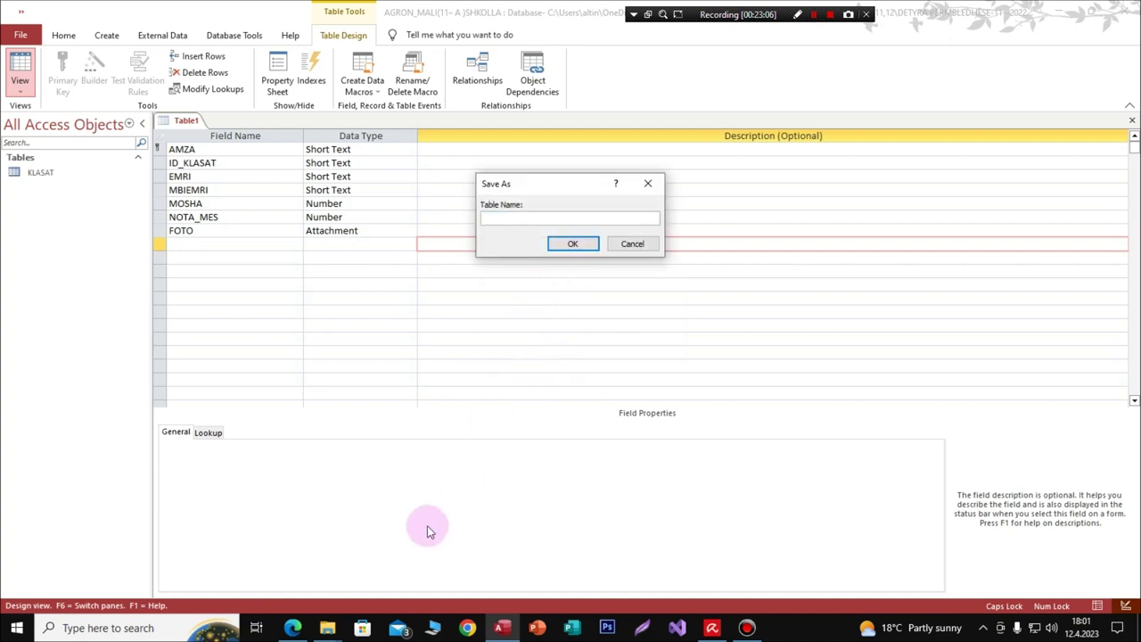
pyautogui.moveTo(292, 627)
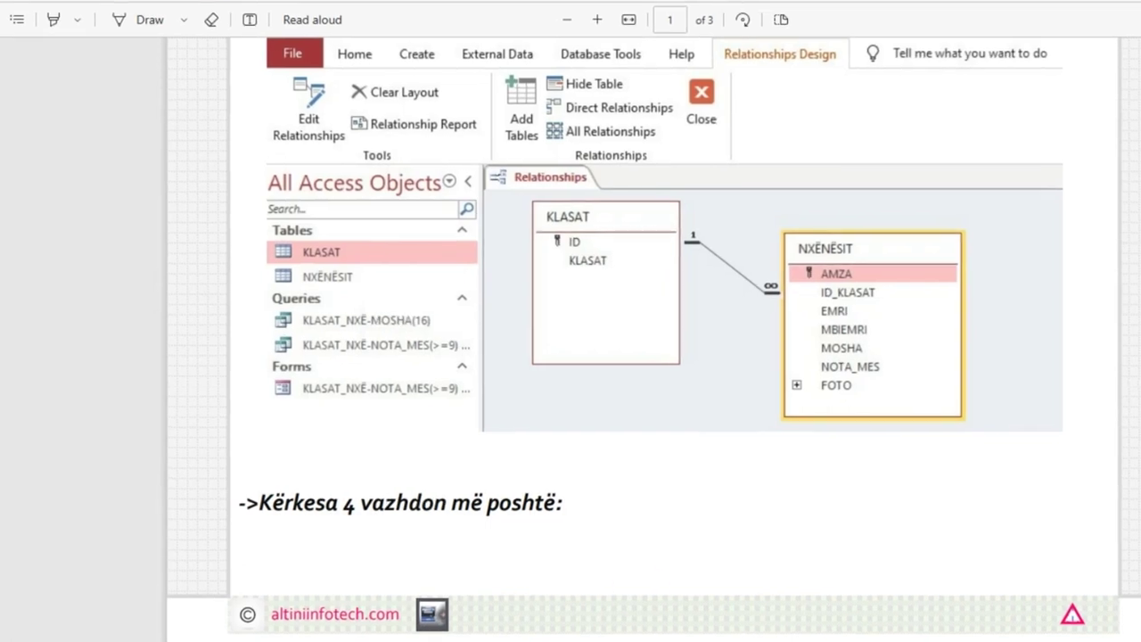
pyautogui.scroll(4, 659, 357)
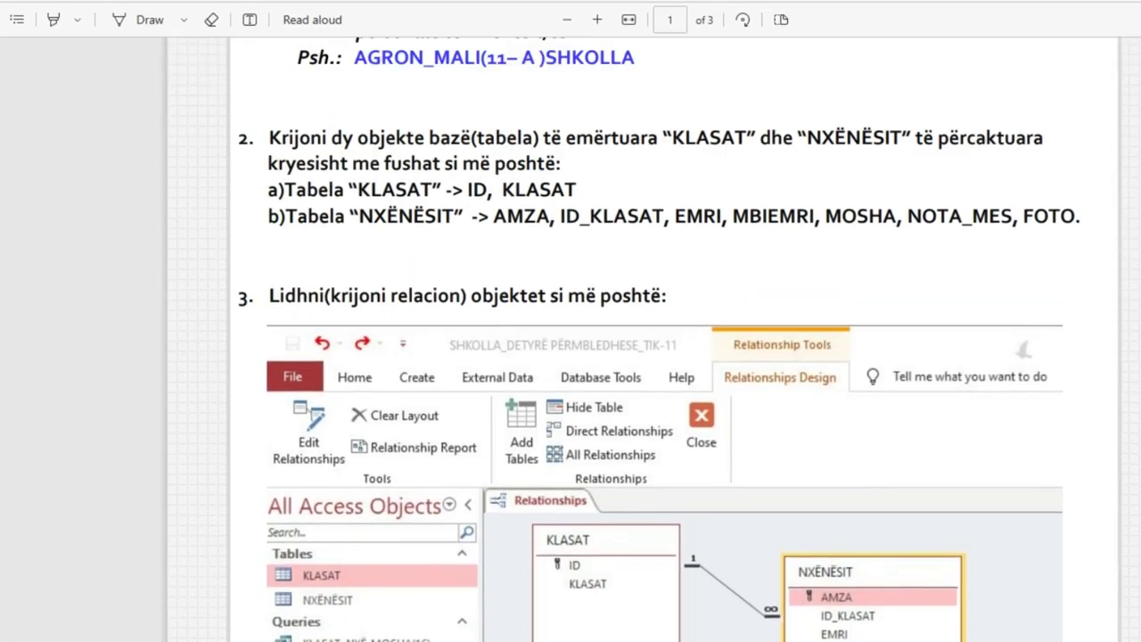
pyautogui.moveTo(457, 217); pyautogui.dragTo(358, 221)
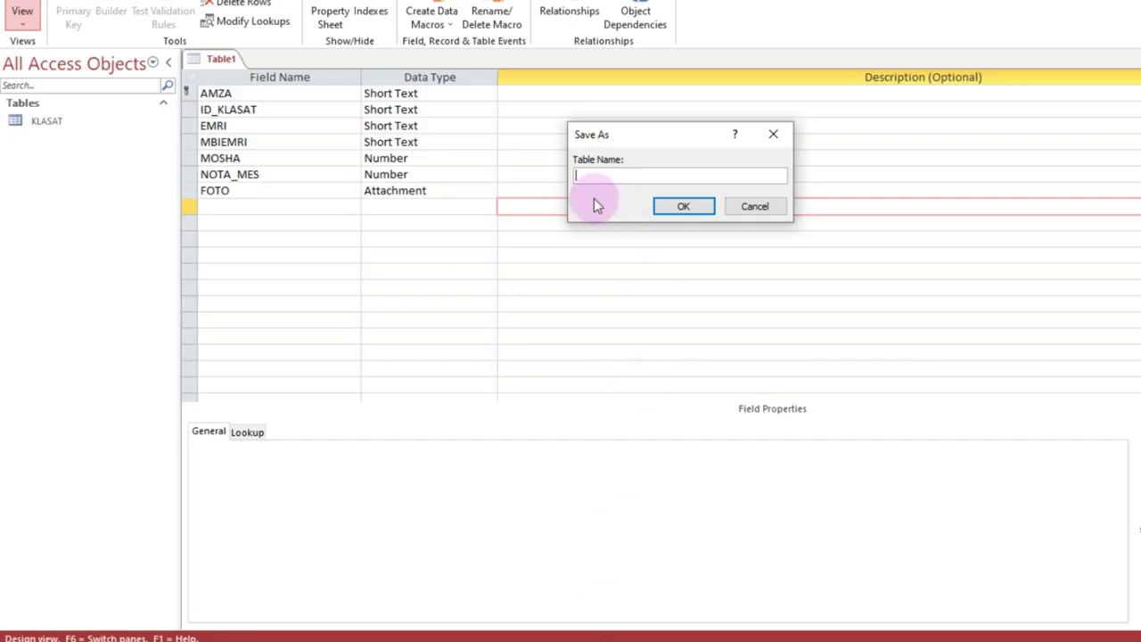
pyautogui.write('NXËNËSIT')
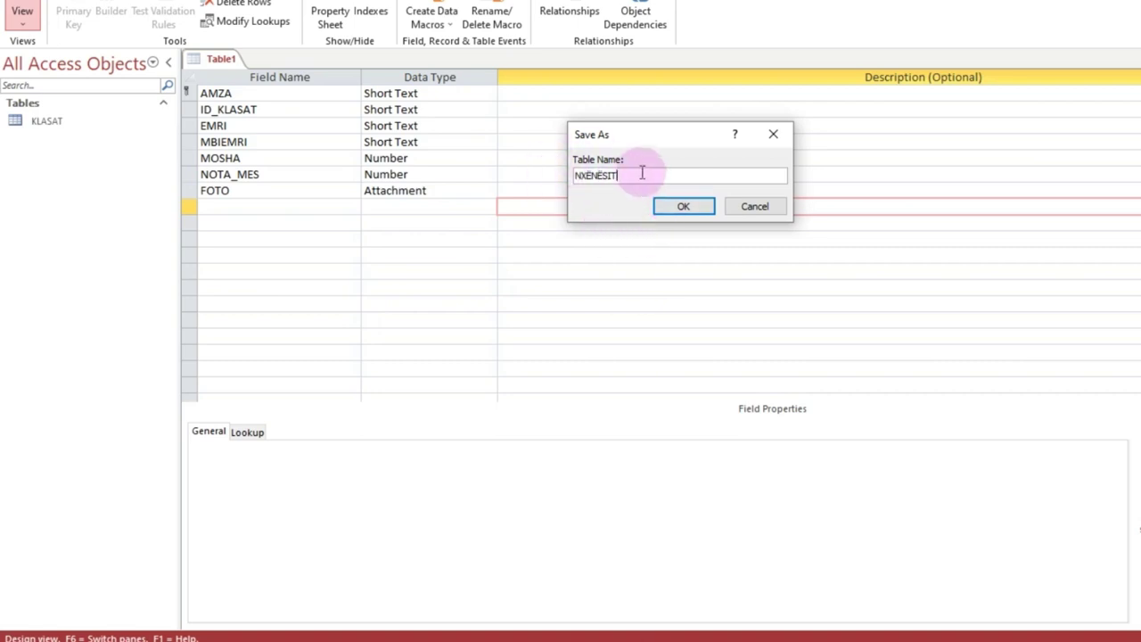
pyautogui.click(674, 206)
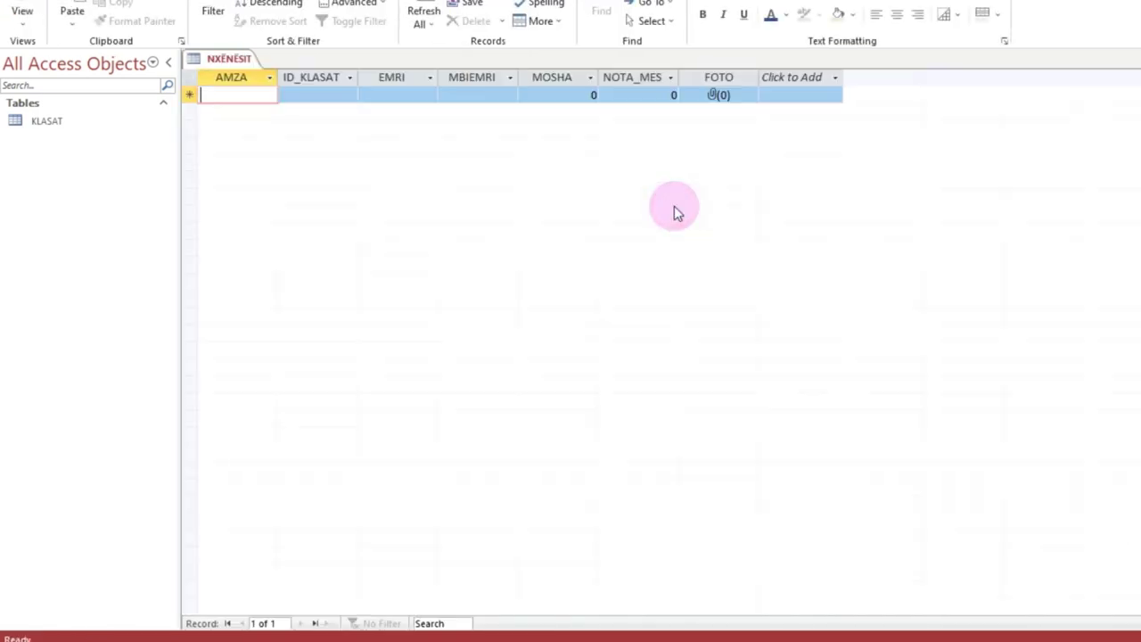
# Step: Give the whole datasheet a light green background, bold size-12 text and dark green font
pyautogui.click(191, 79)
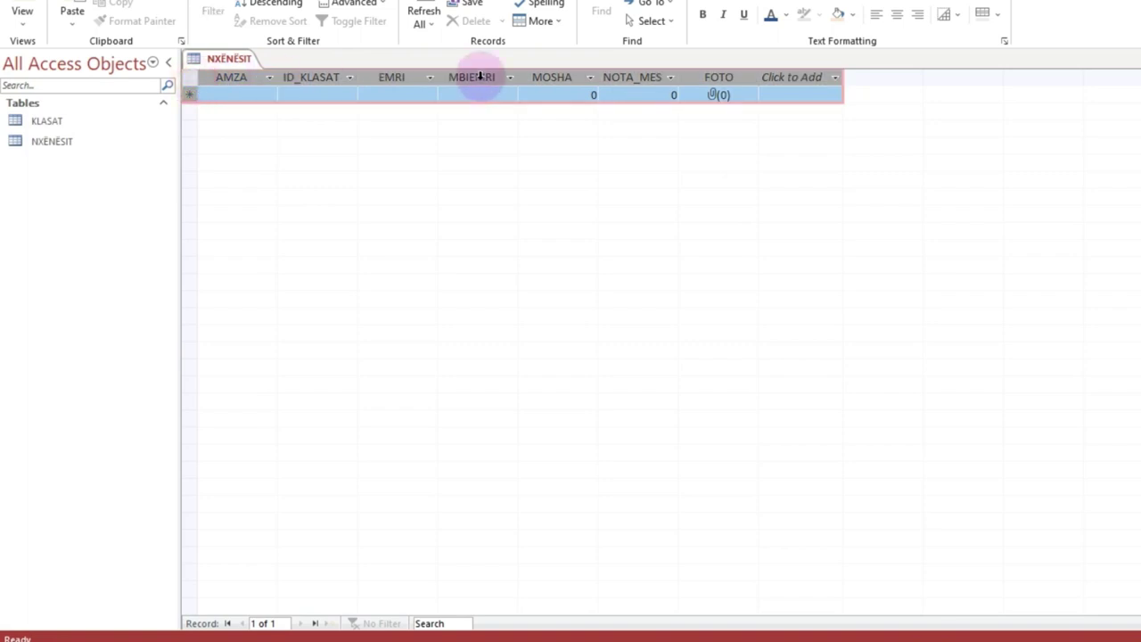
pyautogui.click(851, 15)
pyautogui.click(969, 89)
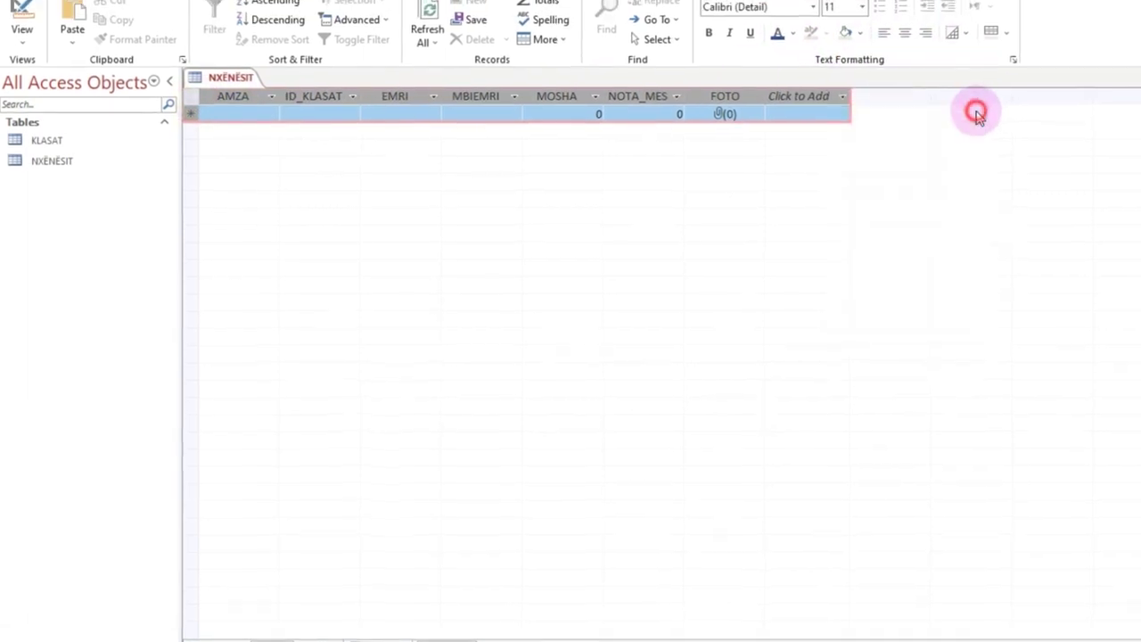
pyautogui.click(719, 64)
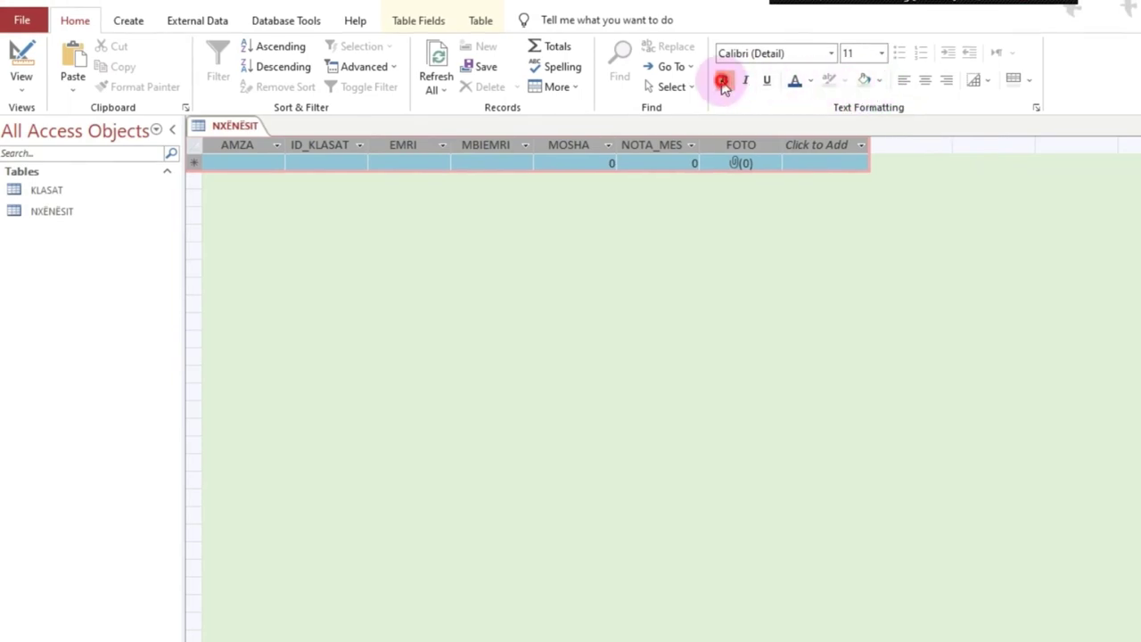
pyautogui.click(880, 52)
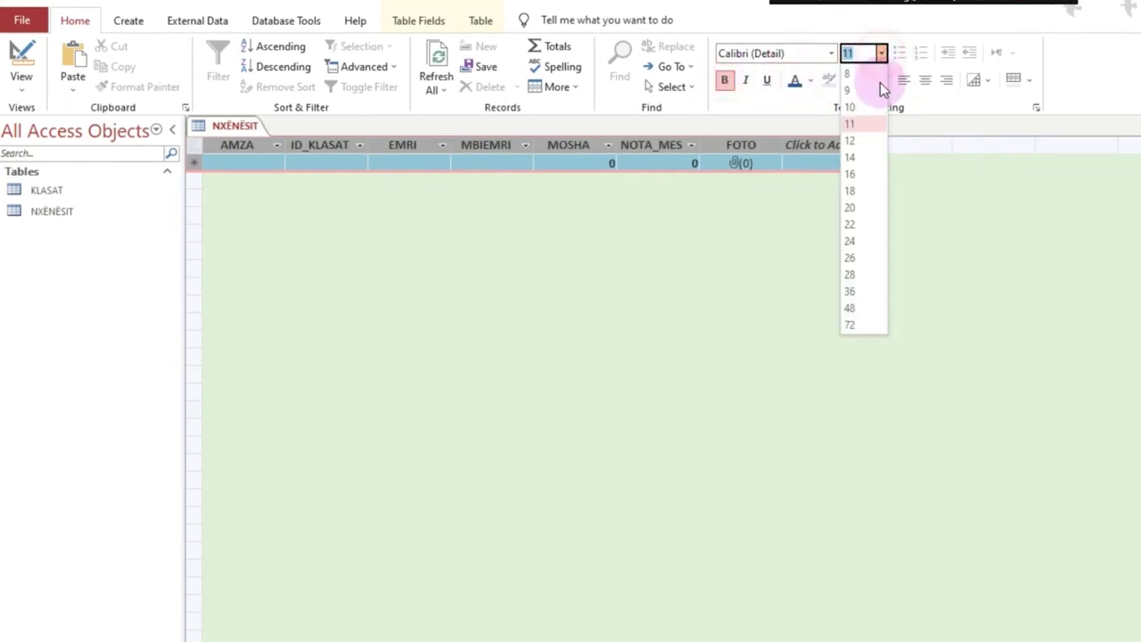
pyautogui.click(856, 141)
pyautogui.click(810, 80)
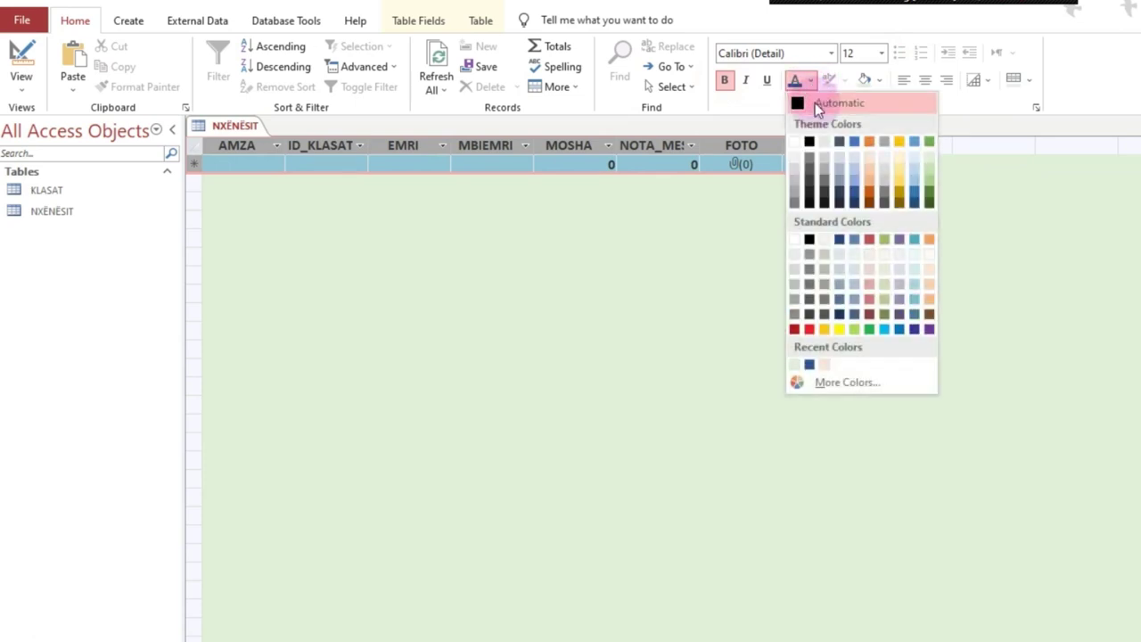
pyautogui.click(930, 202)
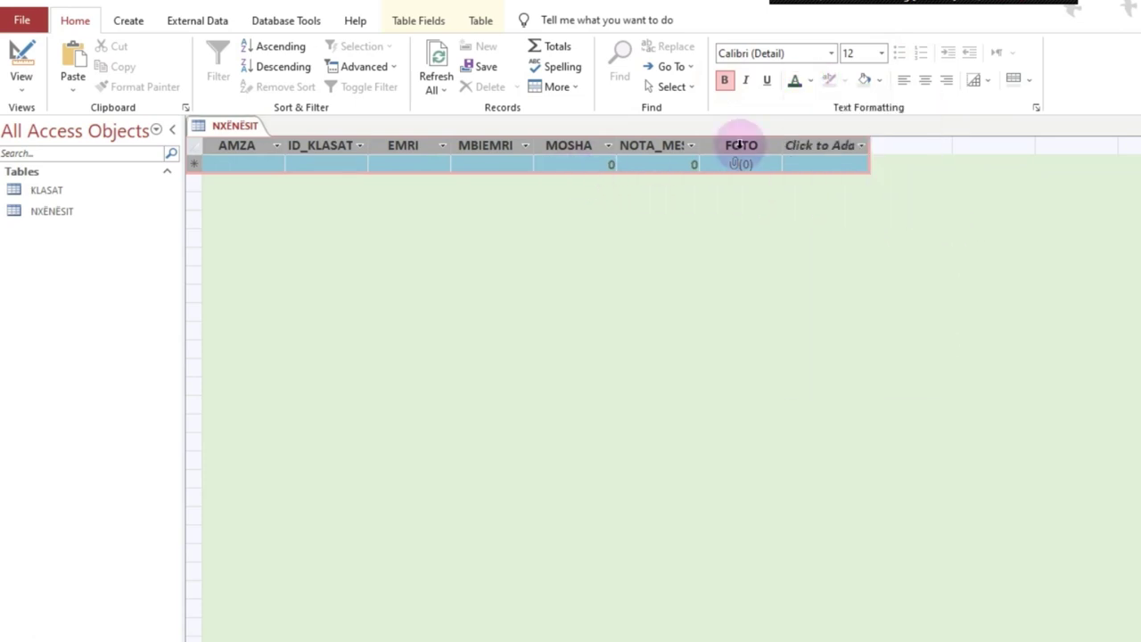
# Step: Keep the light green background, change the text colour and enlarge the text to 16
pyautogui.click(882, 82)
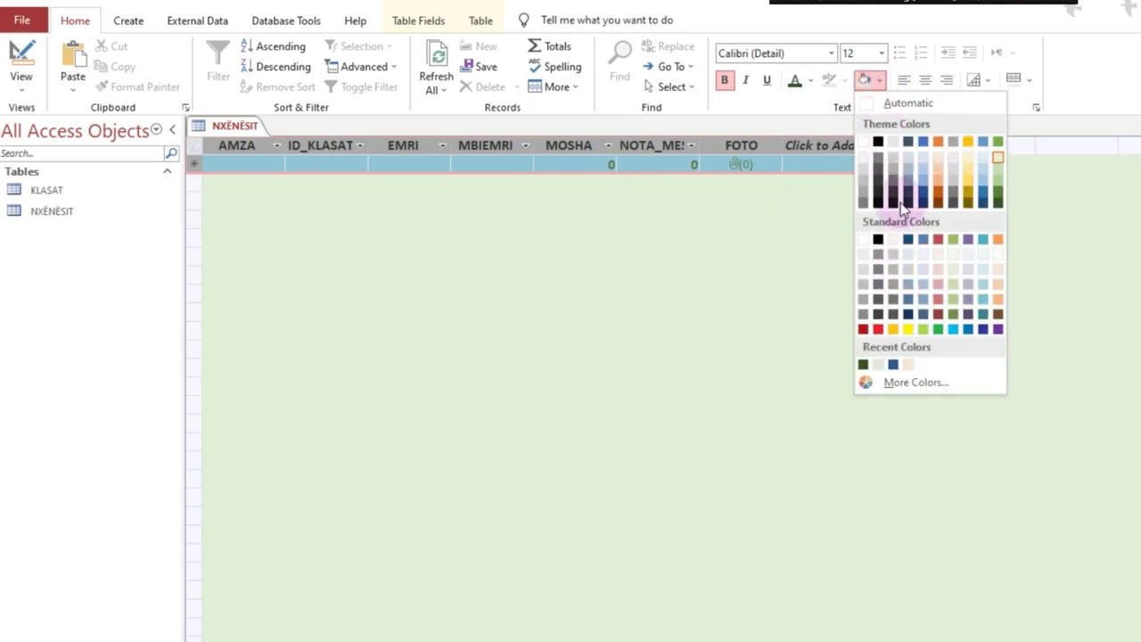
pyautogui.click(874, 185)
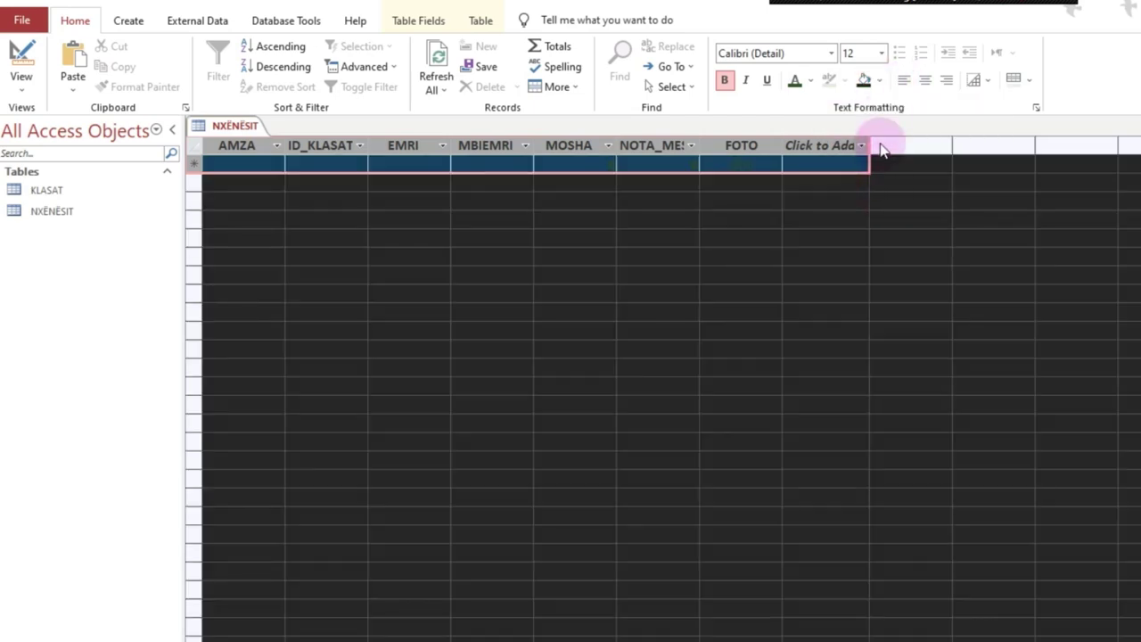
pyautogui.click(881, 82)
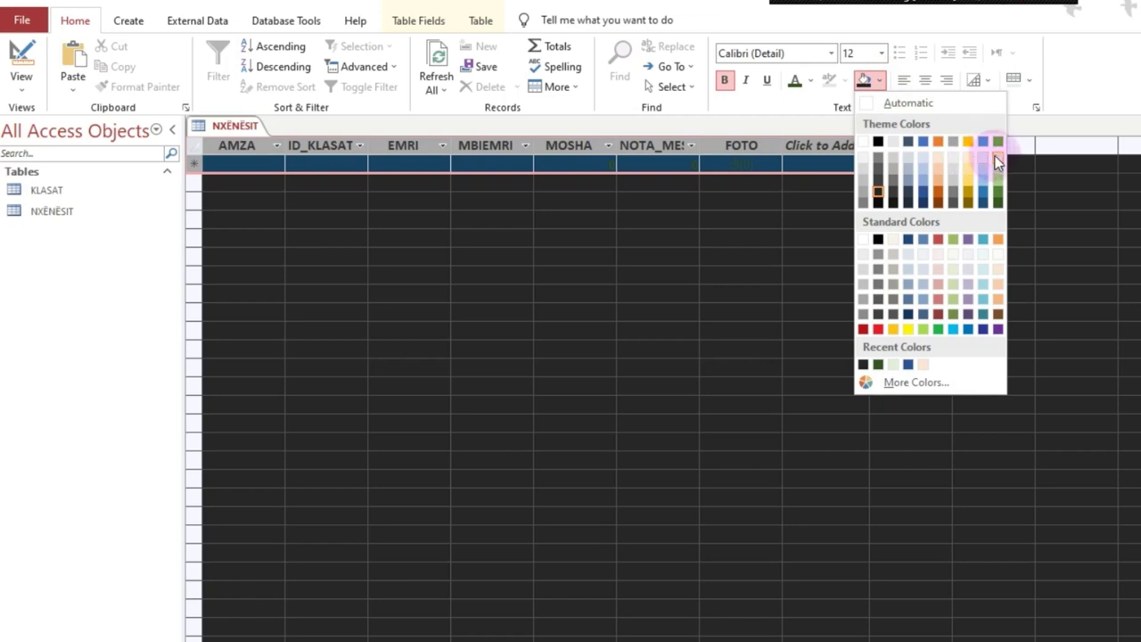
pyautogui.click(995, 157)
pyautogui.click(810, 79)
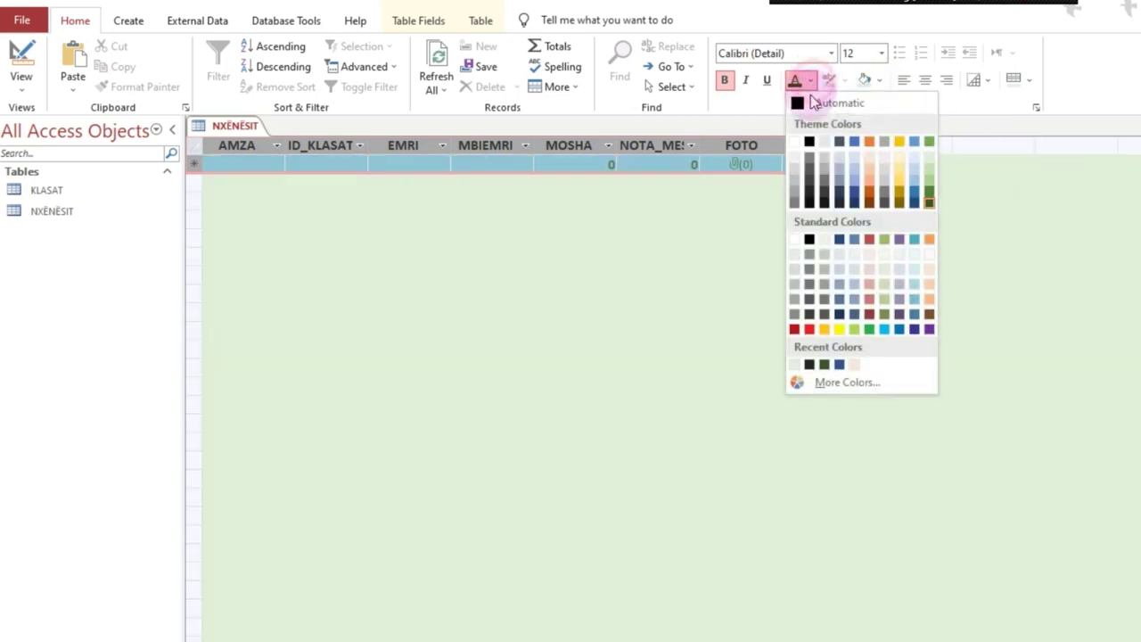
pyautogui.click(810, 195)
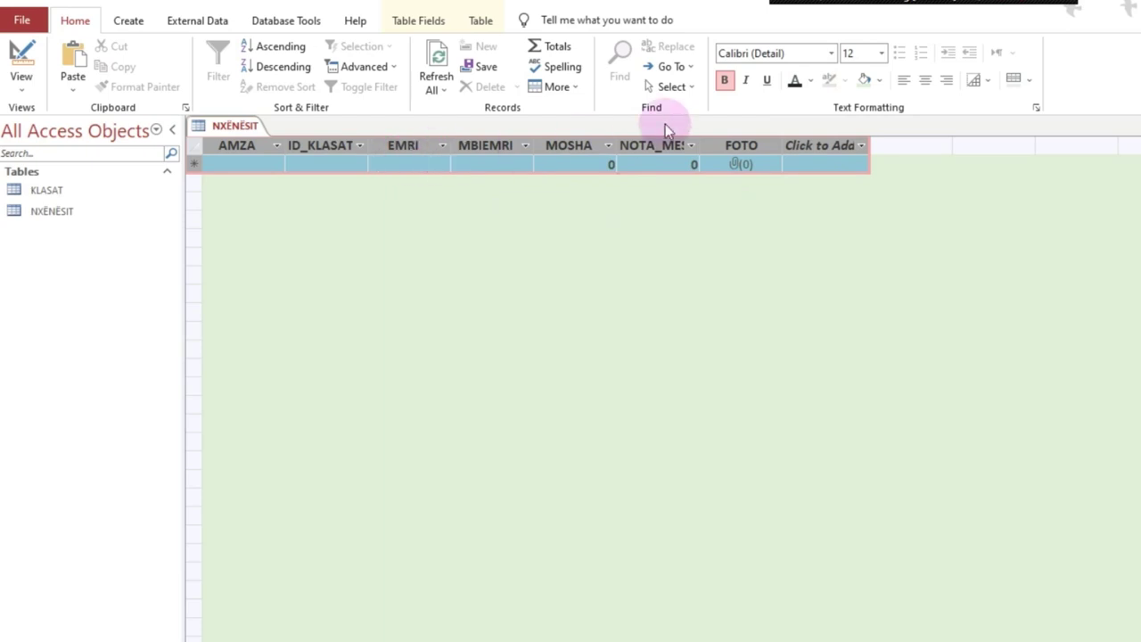
pyautogui.click(881, 53)
pyautogui.click(851, 174)
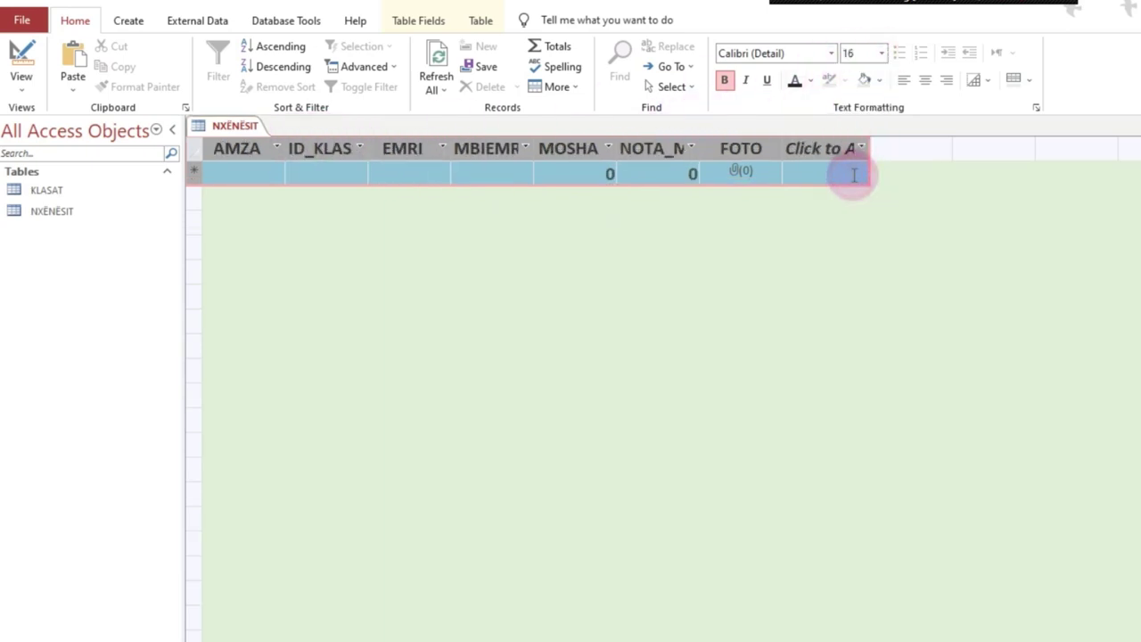
pyautogui.click(881, 53)
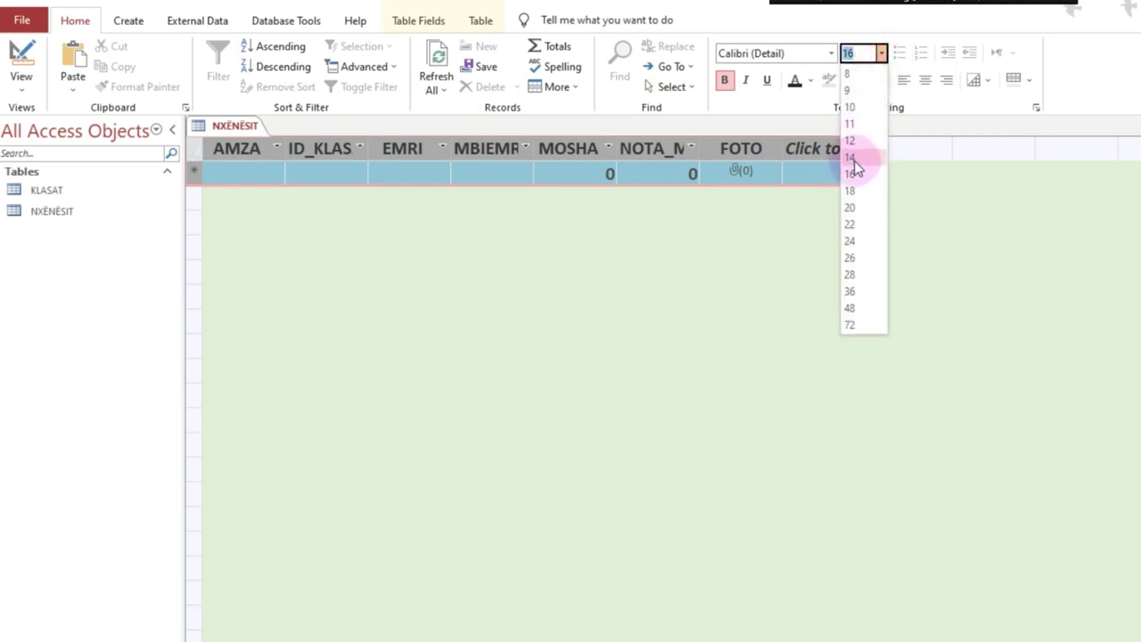
pyautogui.click(558, 173)
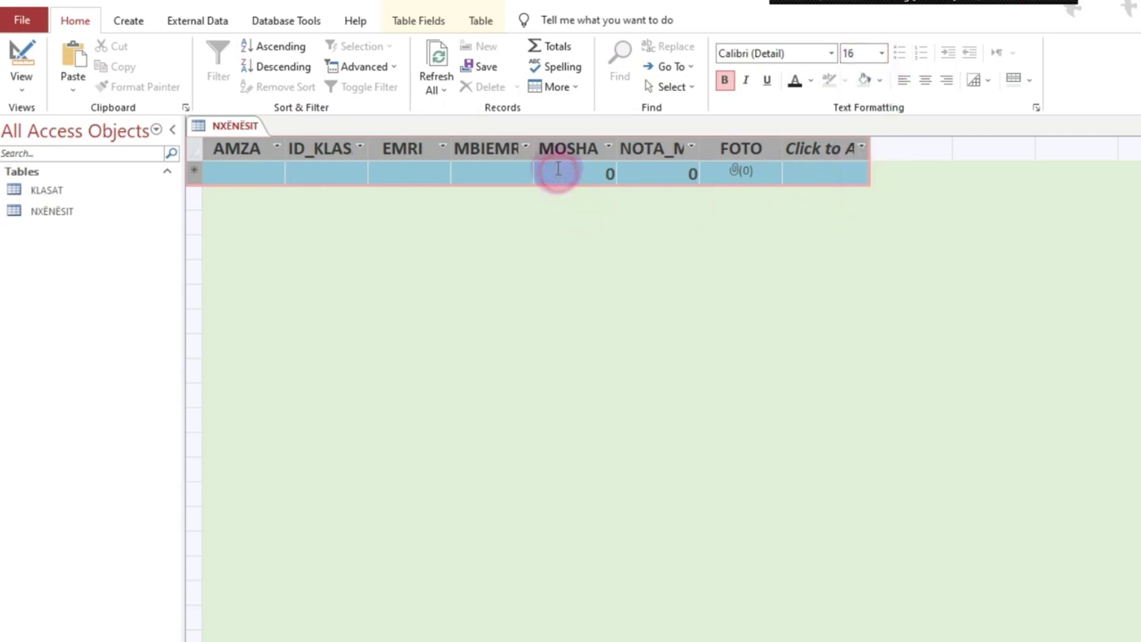
# Step: Autofit the columns, widen EMRI, MBIEMRI and MOSHA, and return to Design view
pyautogui.doubleClick(370, 142)
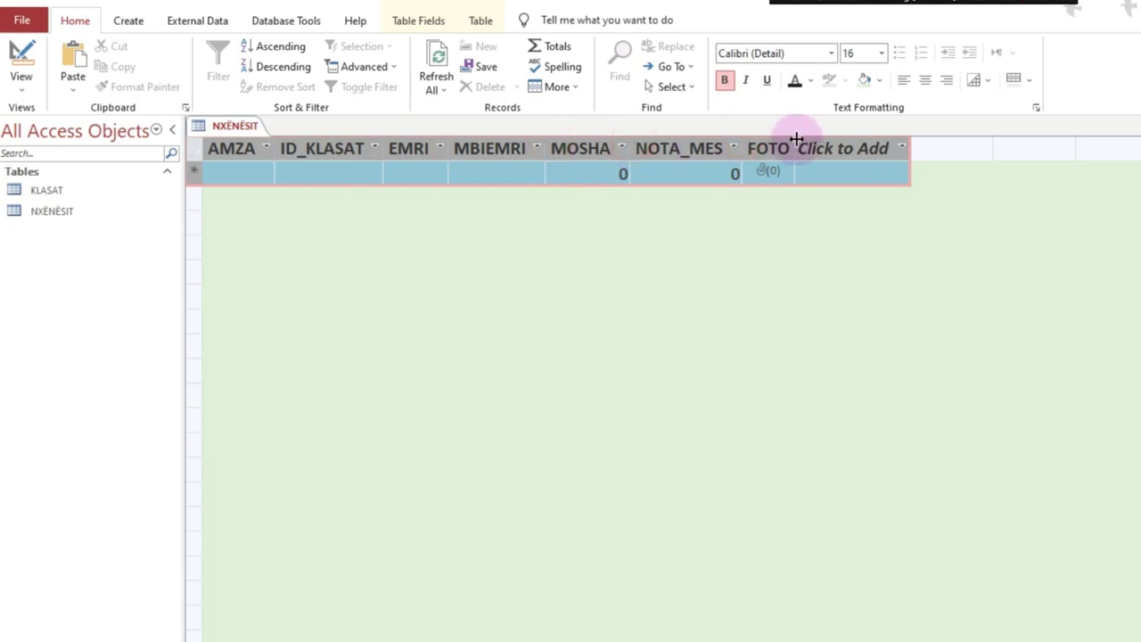
pyautogui.moveTo(630, 142); pyautogui.dragTo(658, 145)
pyautogui.moveTo(545, 146); pyautogui.dragTo(562, 147)
pyautogui.moveTo(447, 140); pyautogui.dragTo(469, 145)
pyautogui.moveTo(701, 152); pyautogui.dragTo(695, 150)
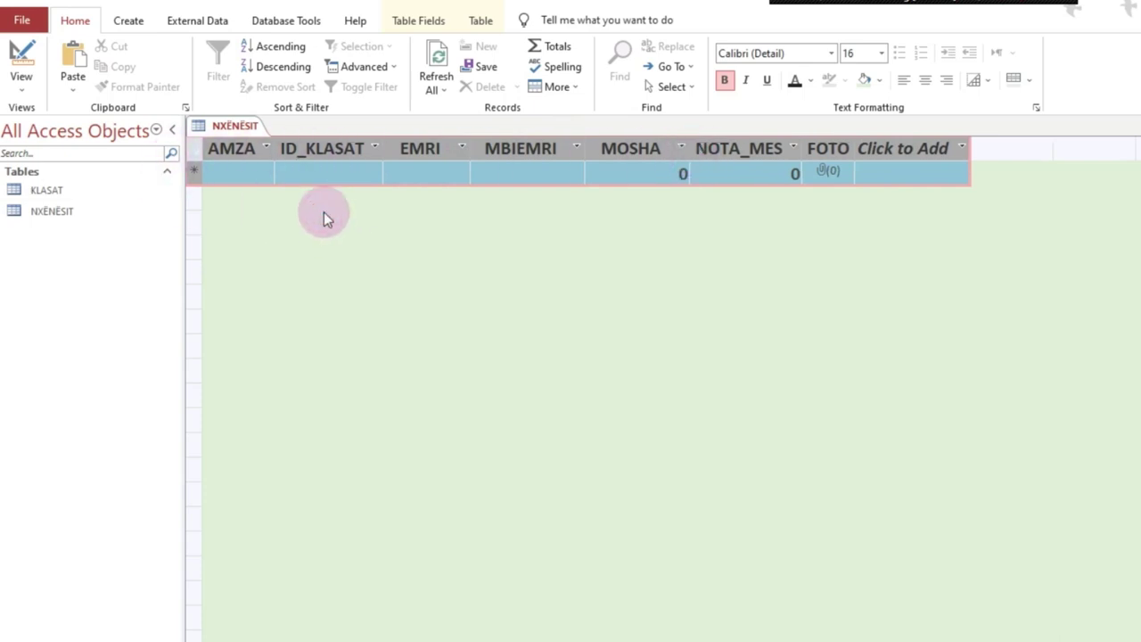
pyautogui.click(323, 174)
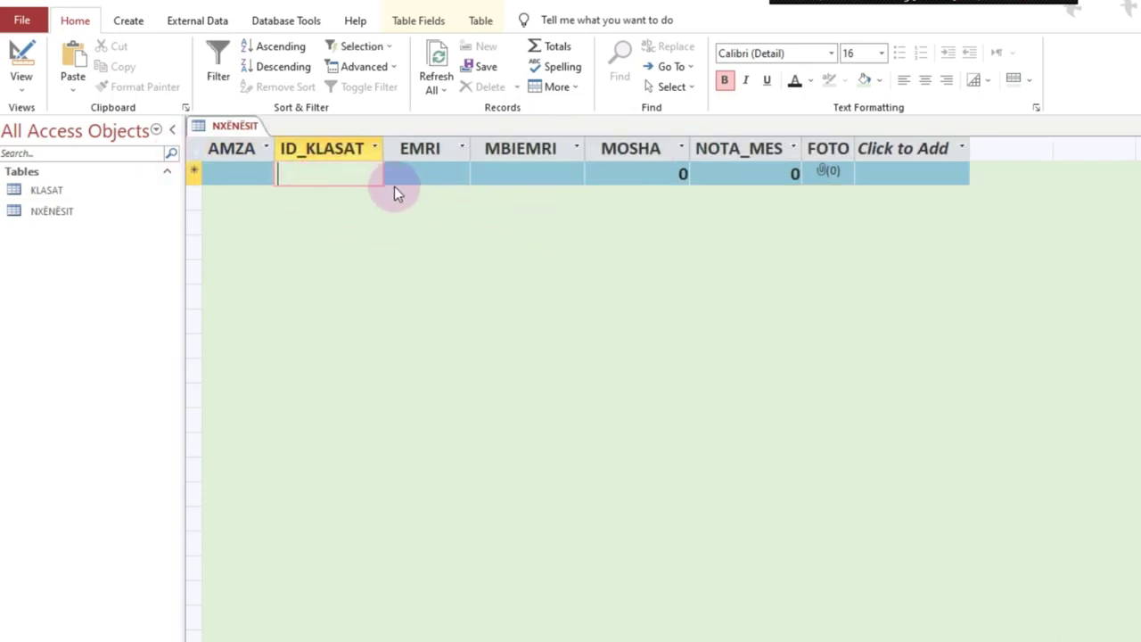
pyautogui.click(261, 174)
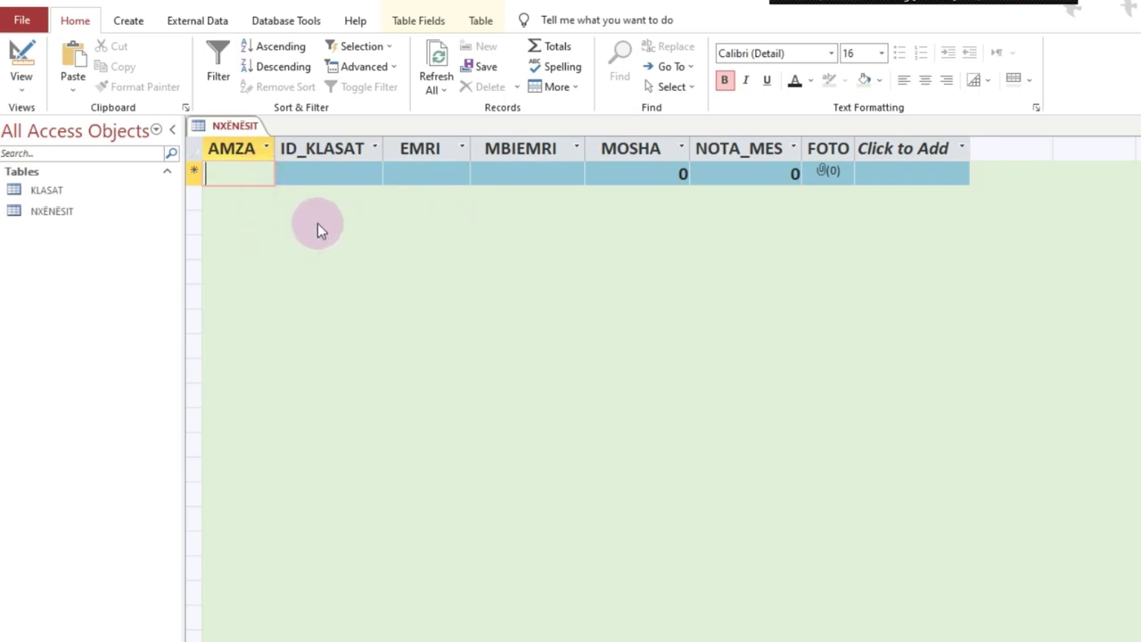
pyautogui.click(27, 61)
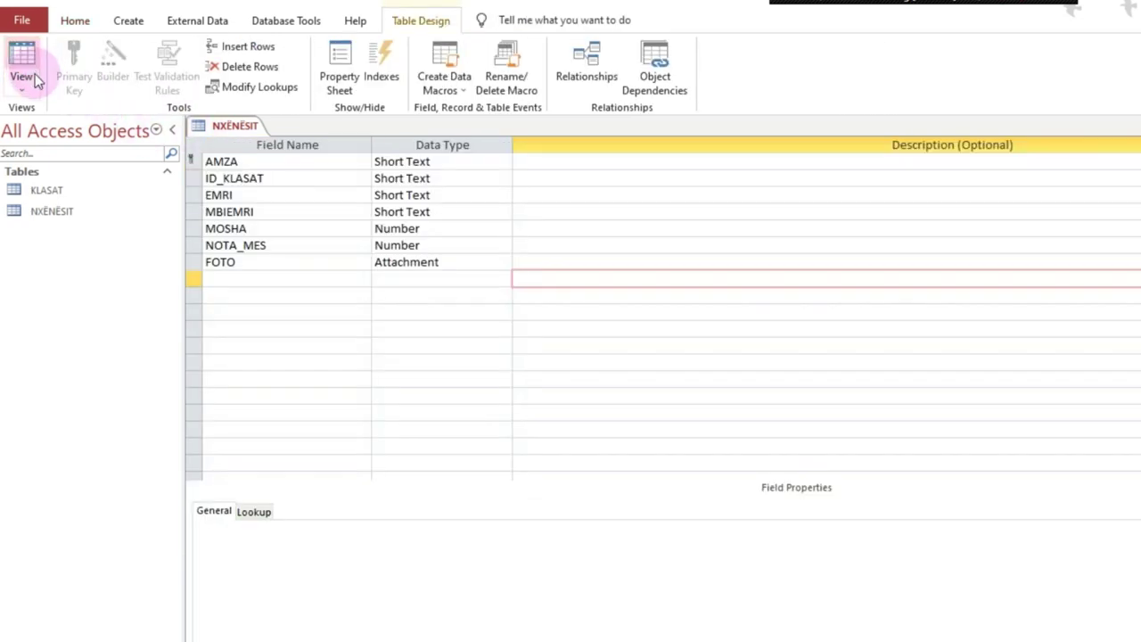
# Step: Close NXËNËSIT from Datasheet view, saving its layout, and bring the assignment PDF forward
pyautogui.click(23, 65)
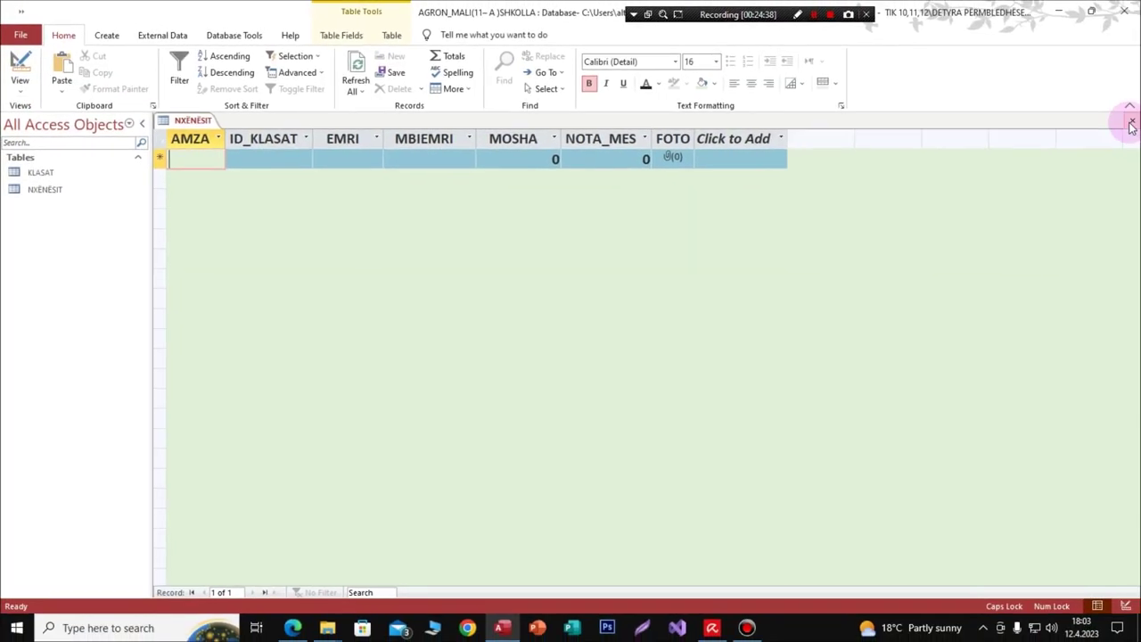
pyautogui.click(1130, 121)
pyautogui.click(521, 354)
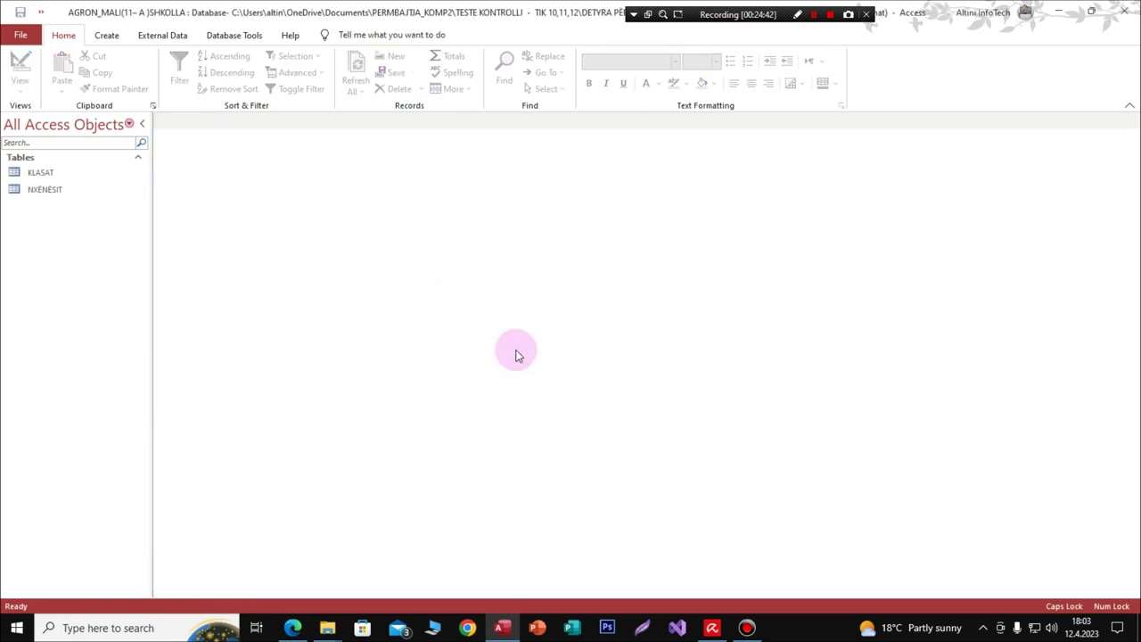
pyautogui.click(232, 38)
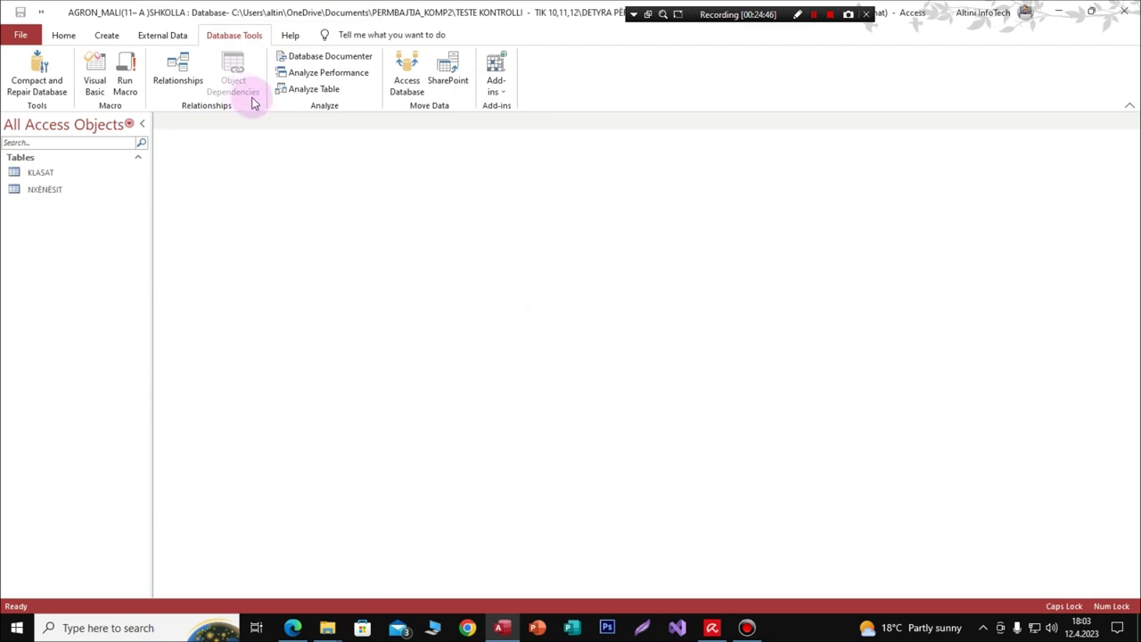
pyautogui.click(294, 628)
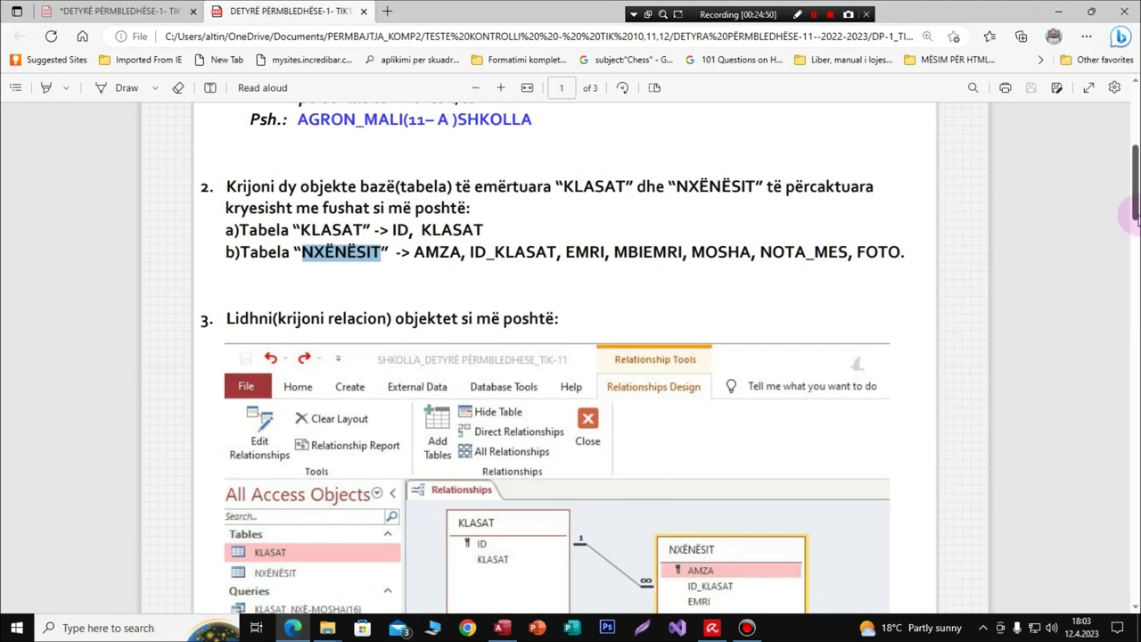
# Step: Read task 3 on relating KLASAT and NXËNËSIT and scroll to its screenshot
pyautogui.moveTo(225, 318); pyautogui.dragTo(399, 321)
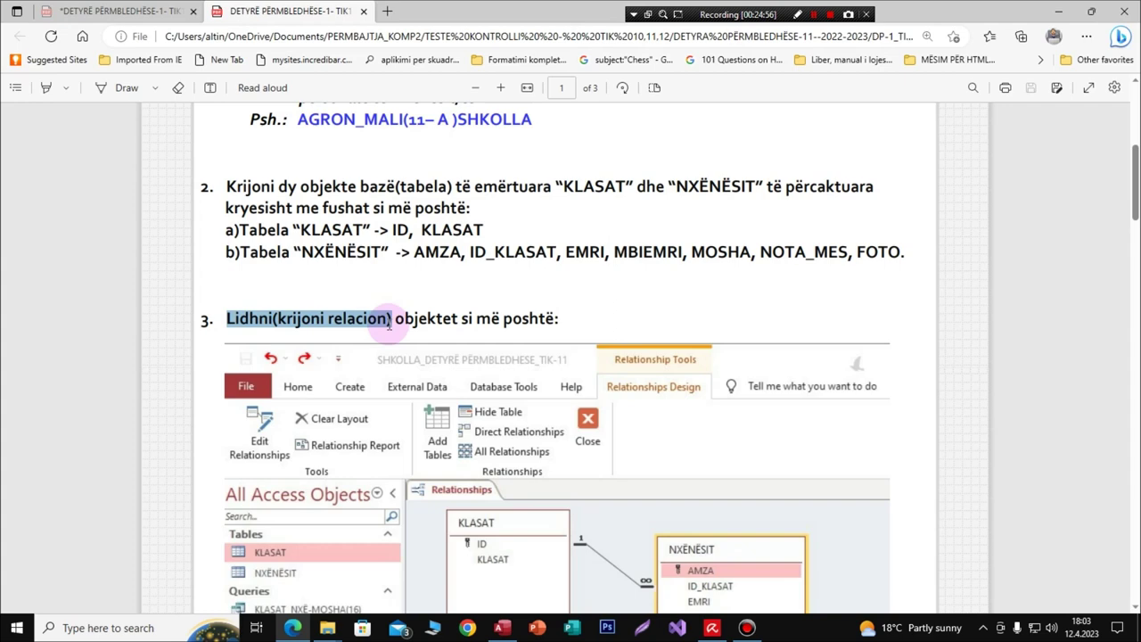
pyautogui.moveTo(384, 324)
pyautogui.mouseDown()
pyautogui.moveTo(330, 318)
pyautogui.moveTo(375, 318)
pyautogui.mouseUp()
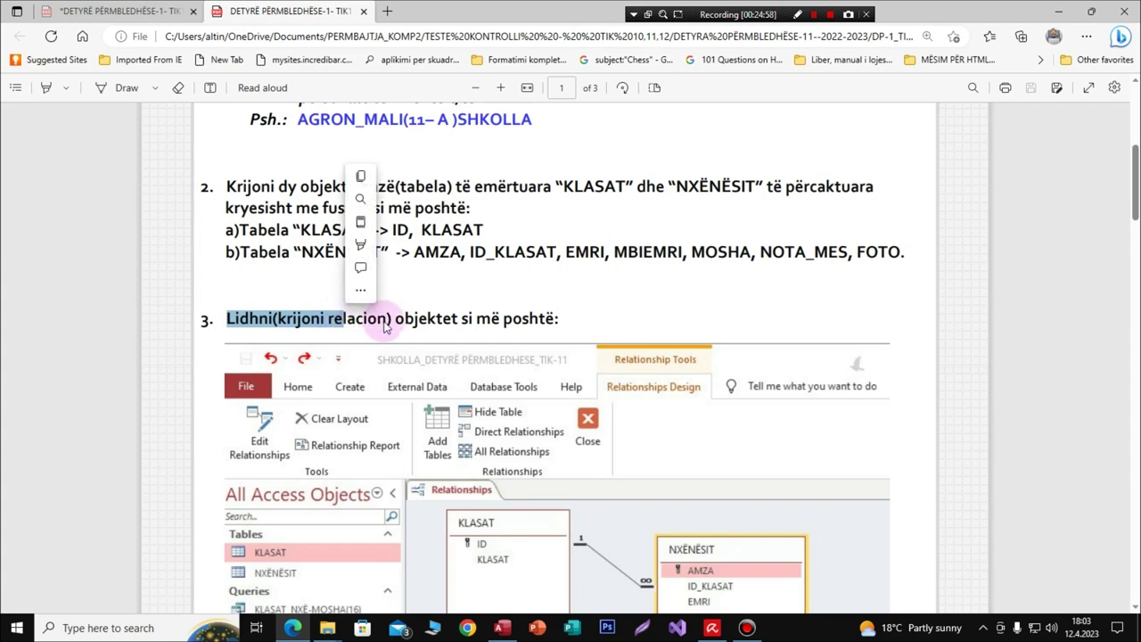
pyautogui.click(312, 318)
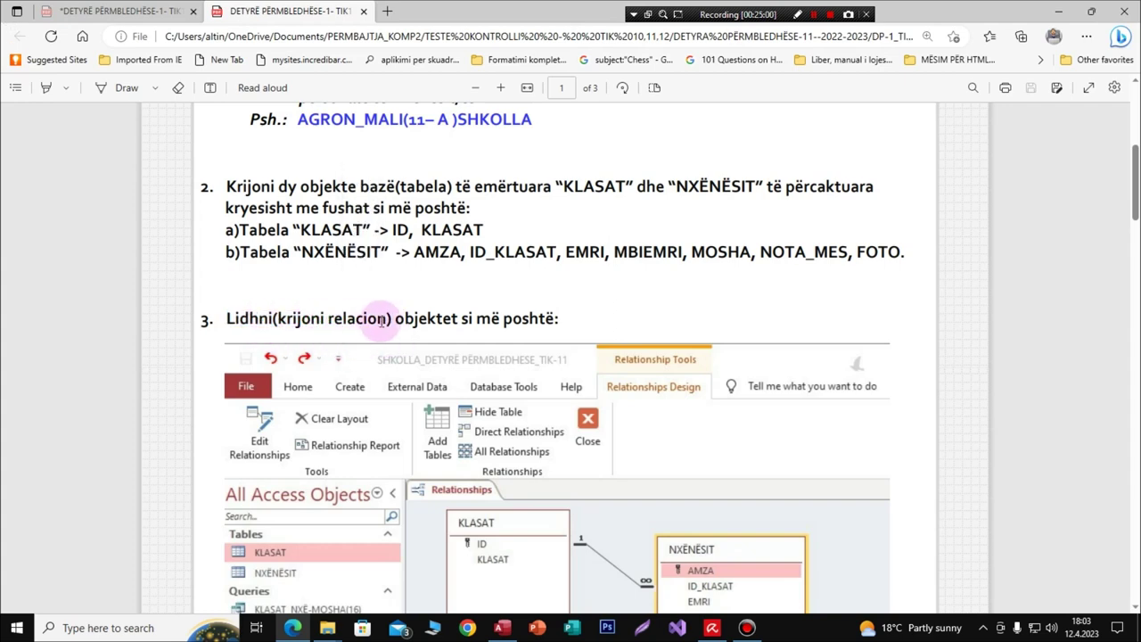
pyautogui.scroll(-2, 1129, 191)
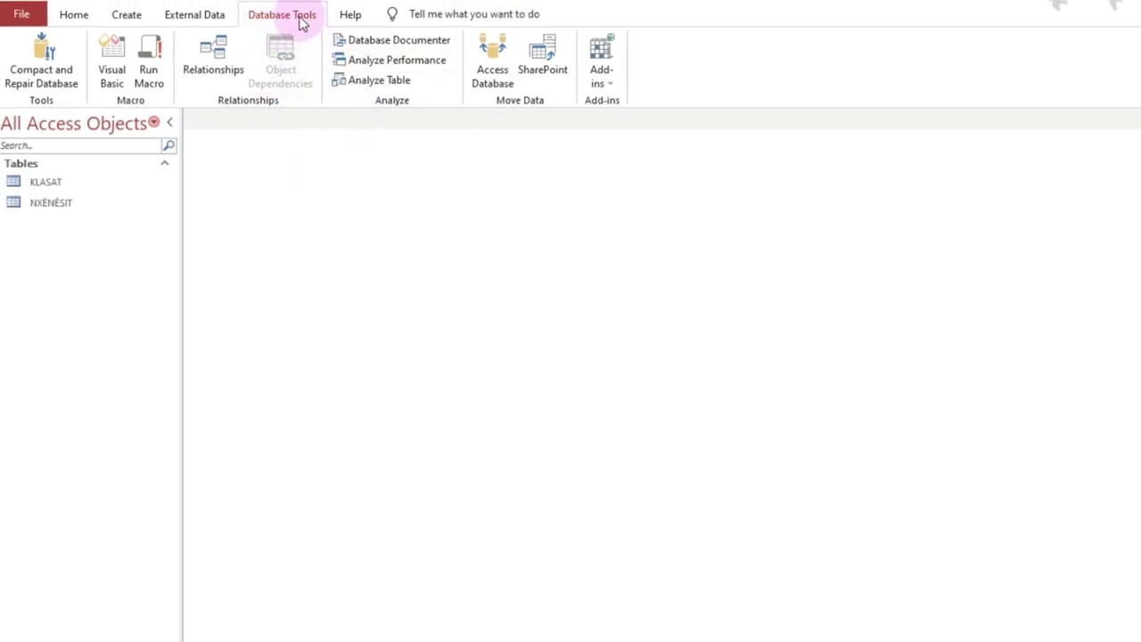
# Step: Open the Relationships window and add the KLASAT and NXËNËSIT tables to the diagram
pyautogui.click(222, 63)
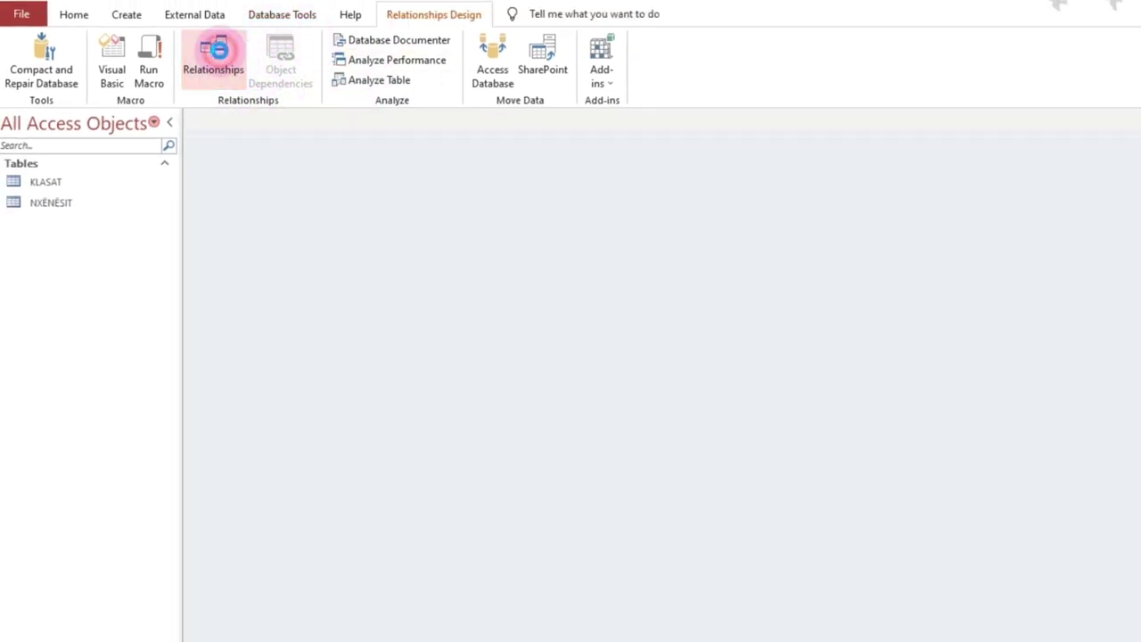
pyautogui.click(210, 83)
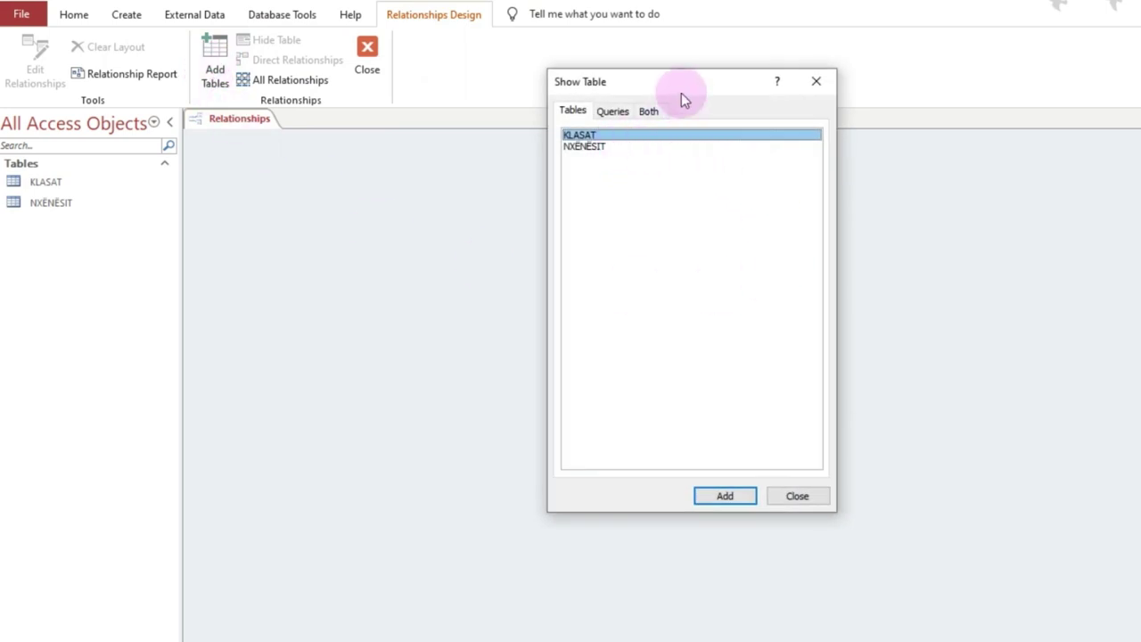
pyautogui.moveTo(679, 88); pyautogui.dragTo(762, 103)
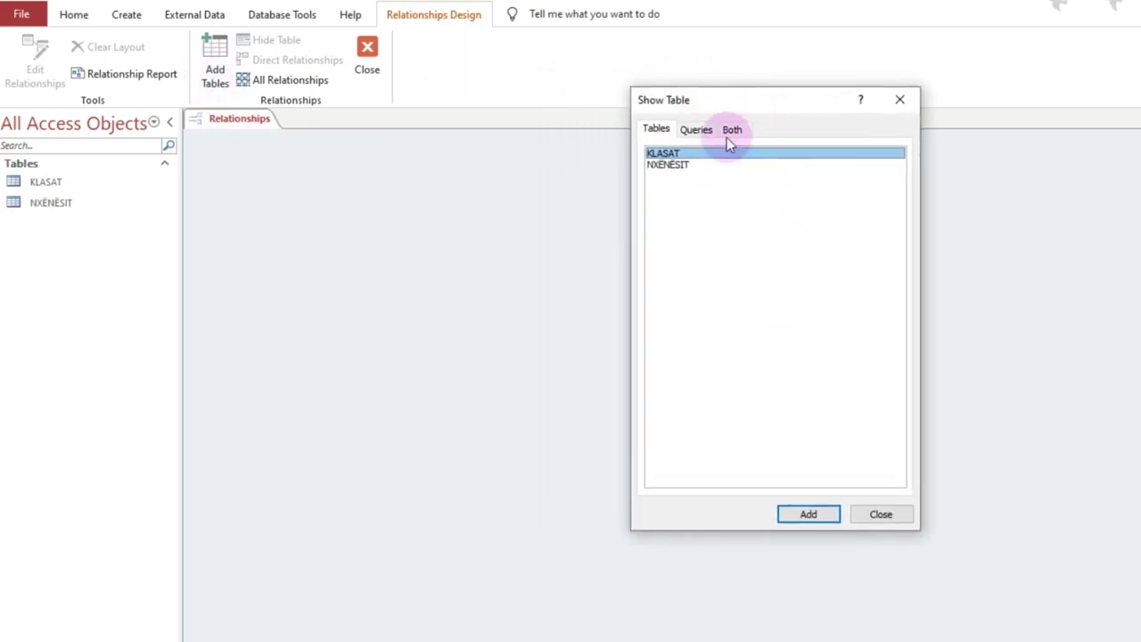
pyautogui.click(809, 514)
pyautogui.click(668, 166)
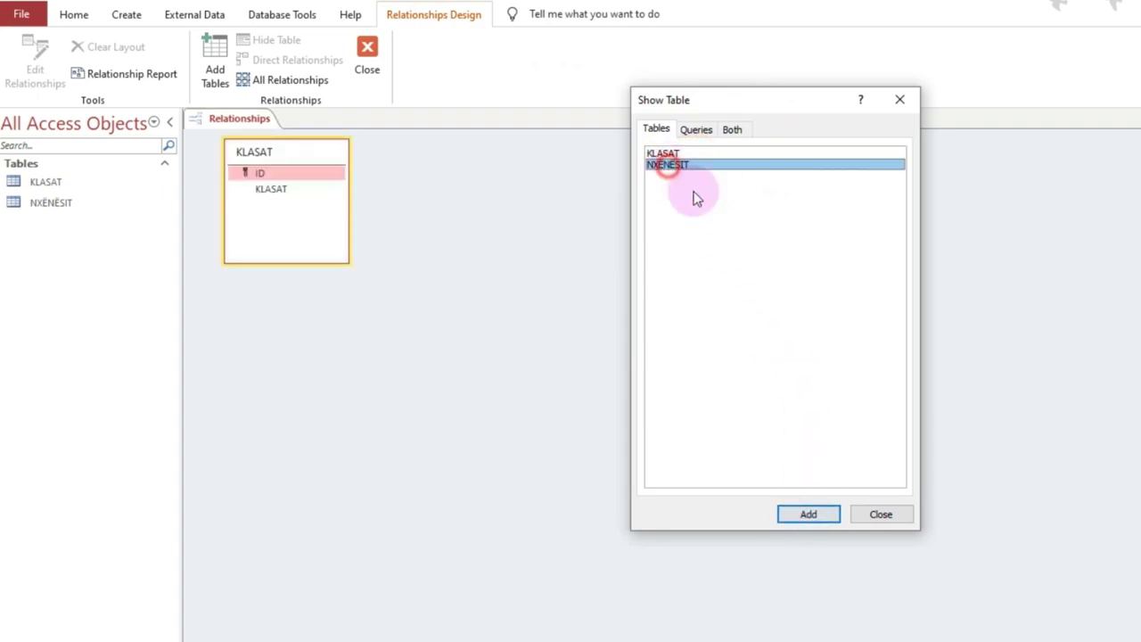
pyautogui.click(809, 514)
pyautogui.click(882, 515)
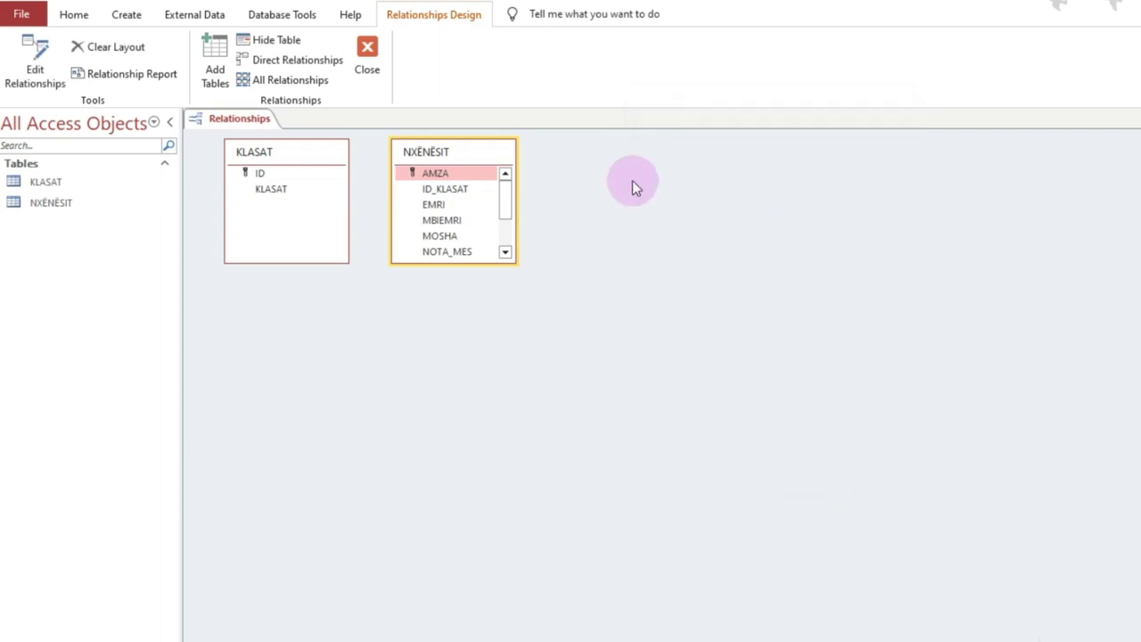
# Step: Arrange and enlarge the KLASAT and NXËNËSIT boxes so all their fields show
pyautogui.moveTo(492, 149); pyautogui.dragTo(539, 179)
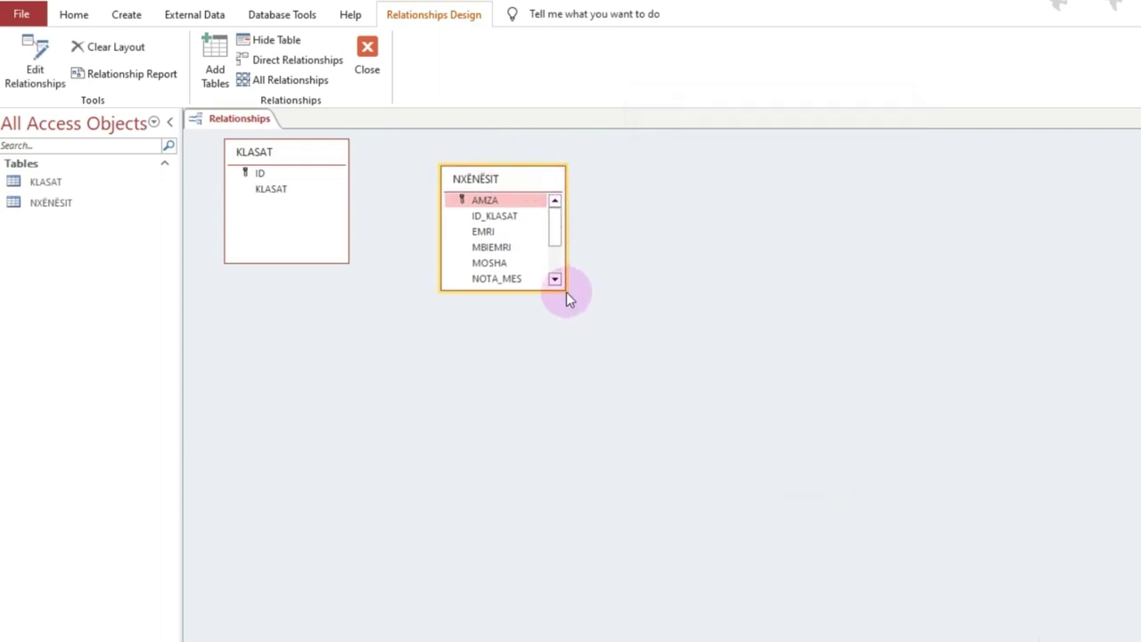
pyautogui.moveTo(561, 287); pyautogui.dragTo(685, 372)
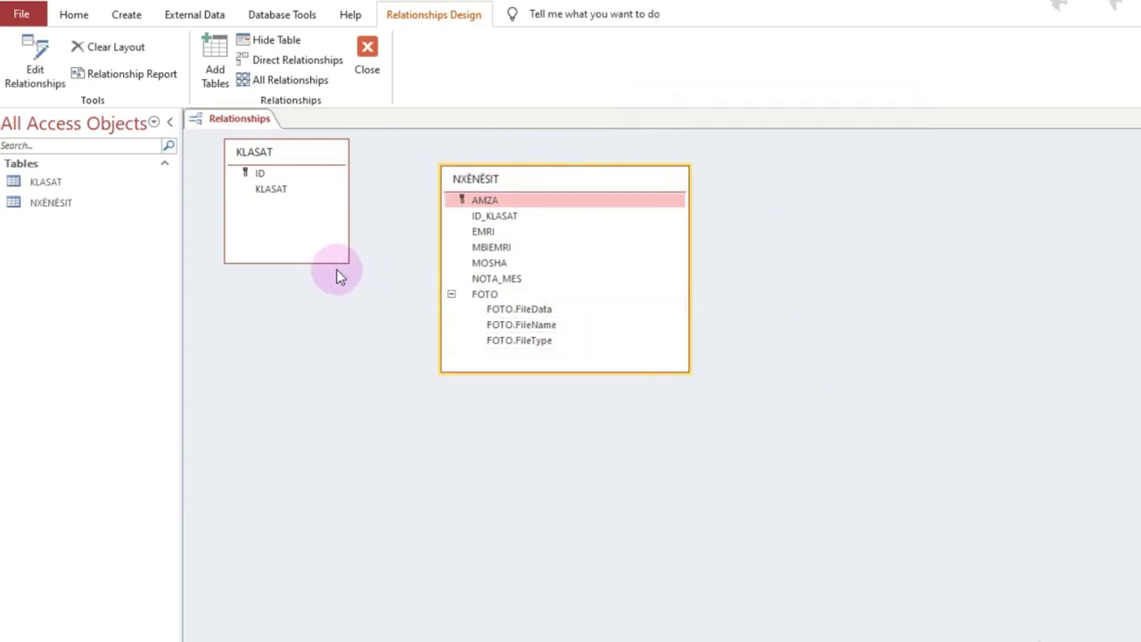
pyautogui.moveTo(349, 264); pyautogui.dragTo(373, 328)
pyautogui.moveTo(341, 152); pyautogui.dragTo(344, 186)
pyautogui.click(588, 182)
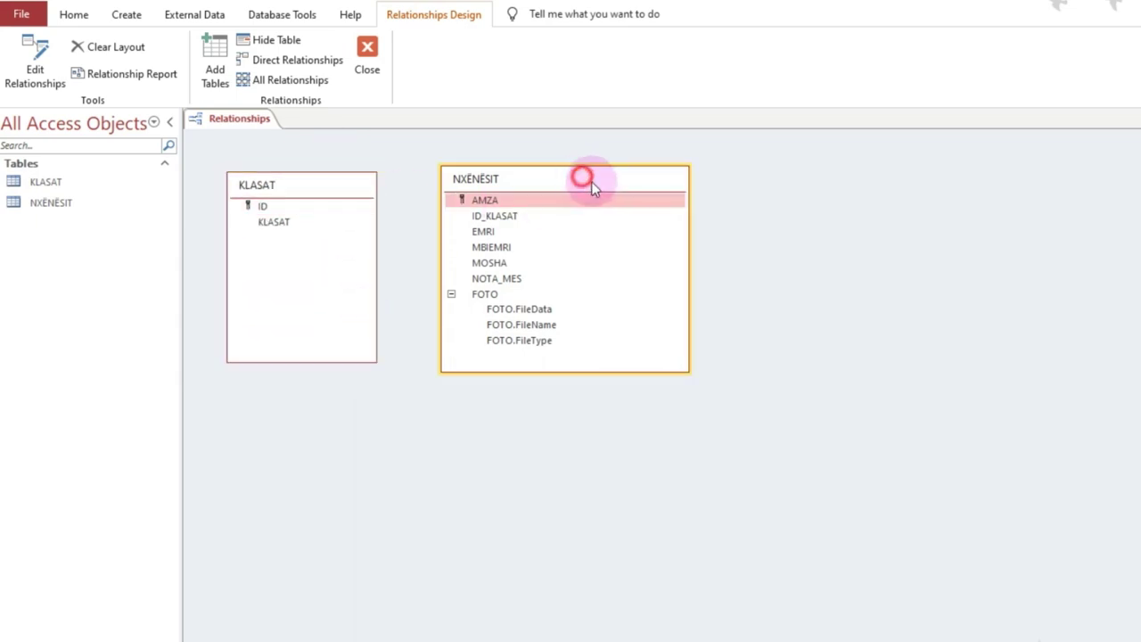
pyautogui.moveTo(591, 181); pyautogui.dragTo(602, 186)
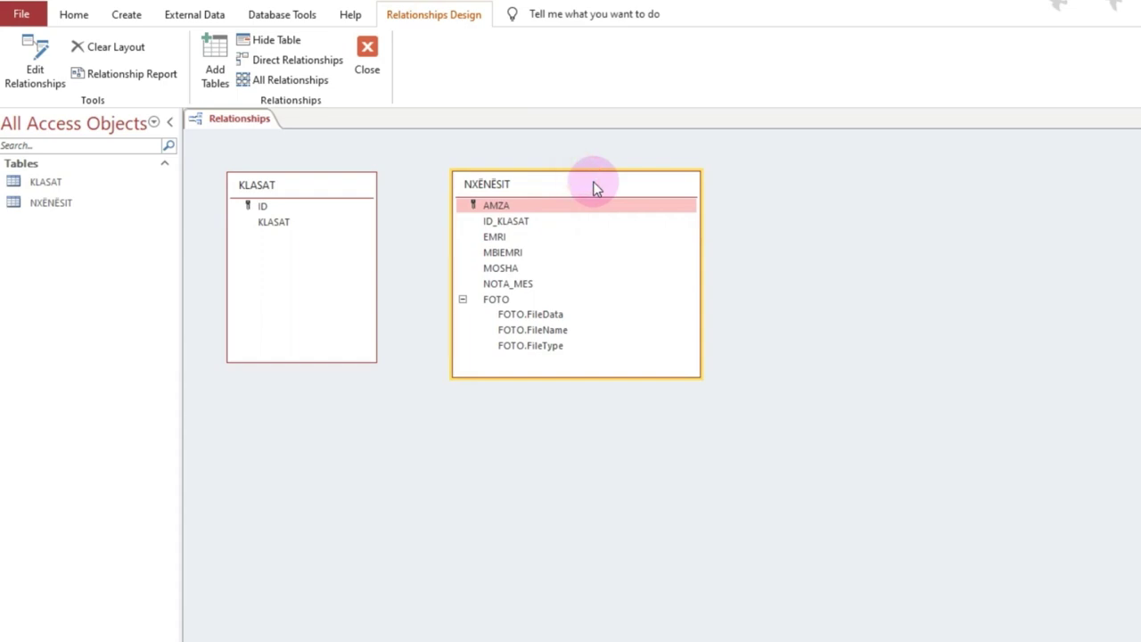
# Step: Drag KLASAT's ID onto NXËNËSIT's ID_KLASAT to start defining the relationship
pyautogui.click(278, 211)
pyautogui.moveTo(278, 210); pyautogui.dragTo(505, 222)
pyautogui.moveTo(691, 170); pyautogui.dragTo(916, 191)
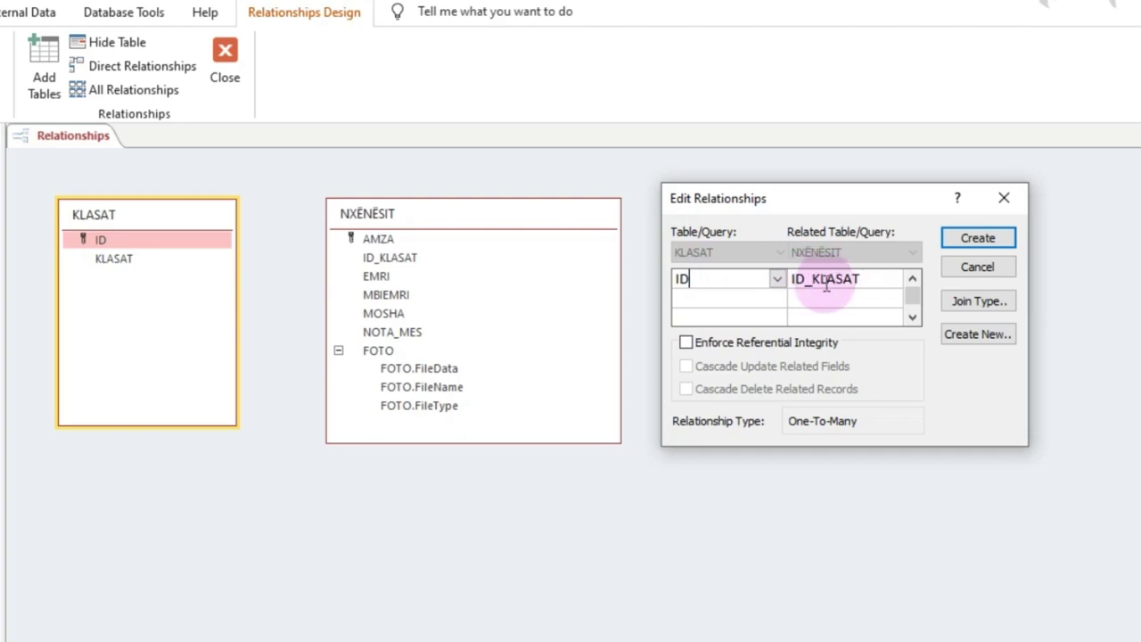
# Step: Create the ID-to-ID_KLASAT link with referential integrity, cascade update and cascade delete enabled
pyautogui.click(868, 280)
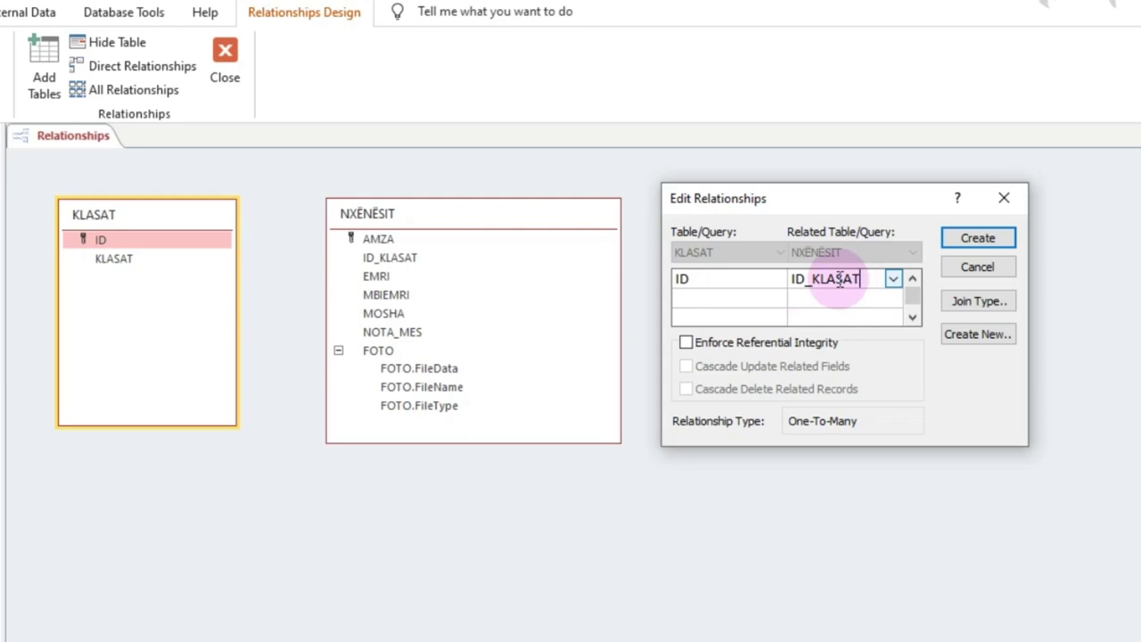
pyautogui.click(686, 343)
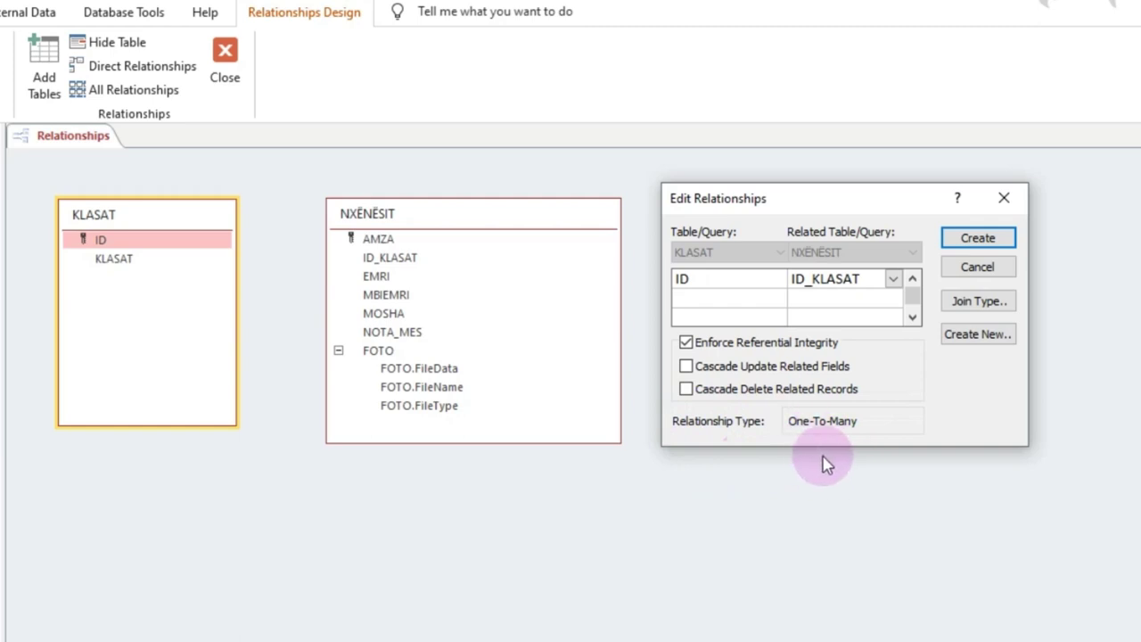
pyautogui.click(688, 366)
pyautogui.click(684, 389)
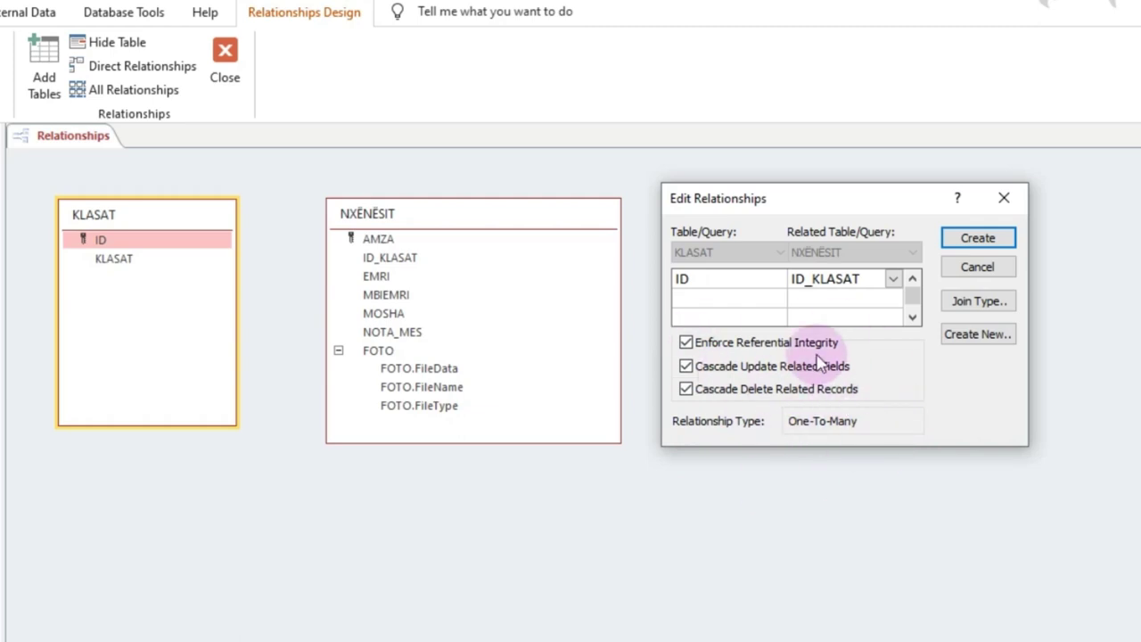
pyautogui.click(978, 237)
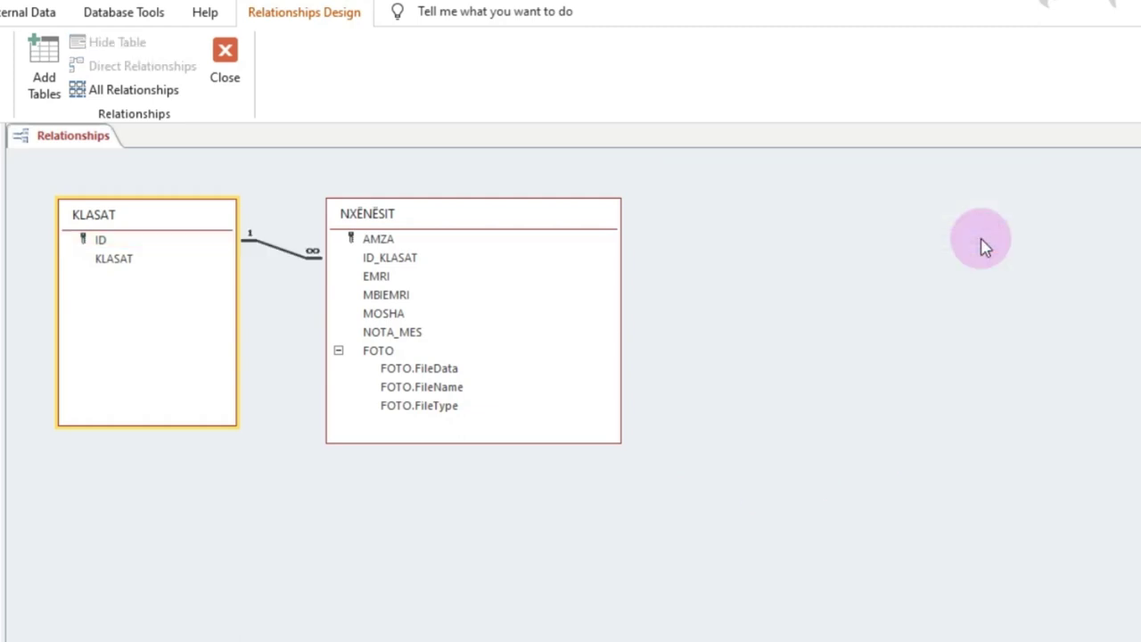
# Step: Reposition both table boxes, shrink NXËNËSIT and collapse its FOTO subfields
pyautogui.moveTo(591, 222); pyautogui.dragTo(741, 273)
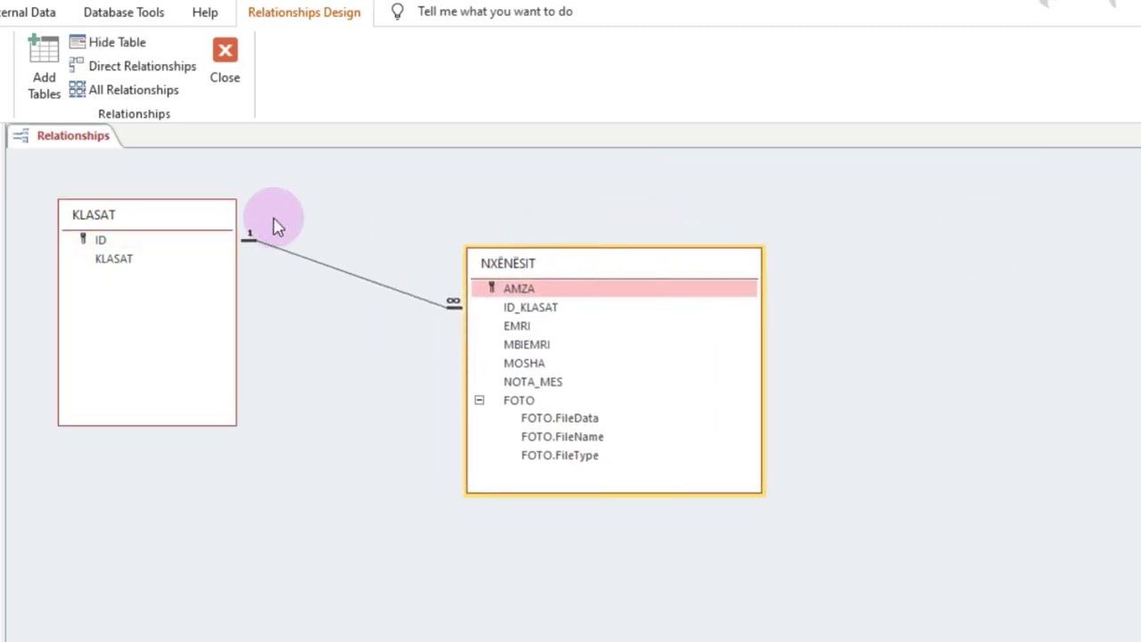
pyautogui.moveTo(190, 217); pyautogui.dragTo(207, 247)
pyautogui.moveTo(214, 265); pyautogui.dragTo(267, 235)
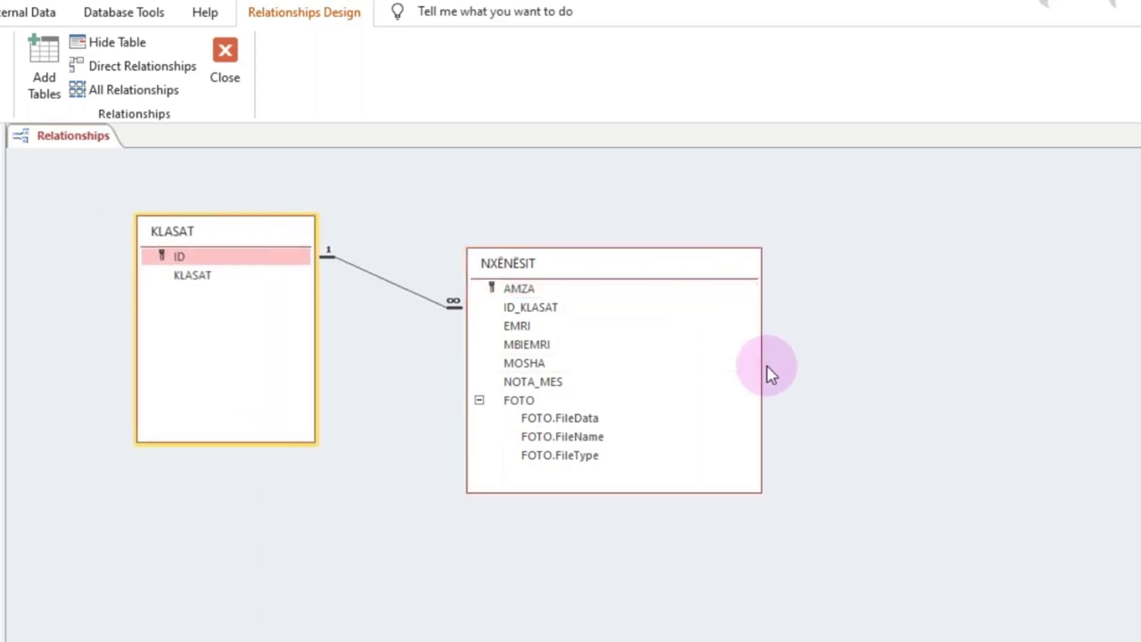
pyautogui.moveTo(760, 366); pyautogui.dragTo(676, 366)
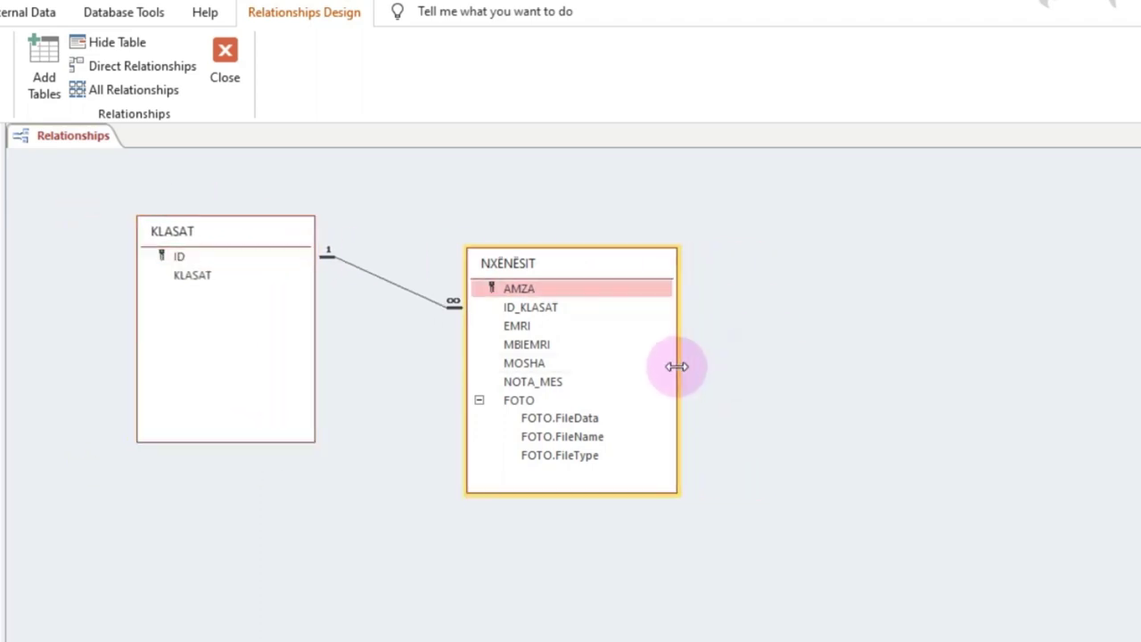
pyautogui.click(479, 401)
pyautogui.moveTo(574, 490); pyautogui.dragTo(573, 465)
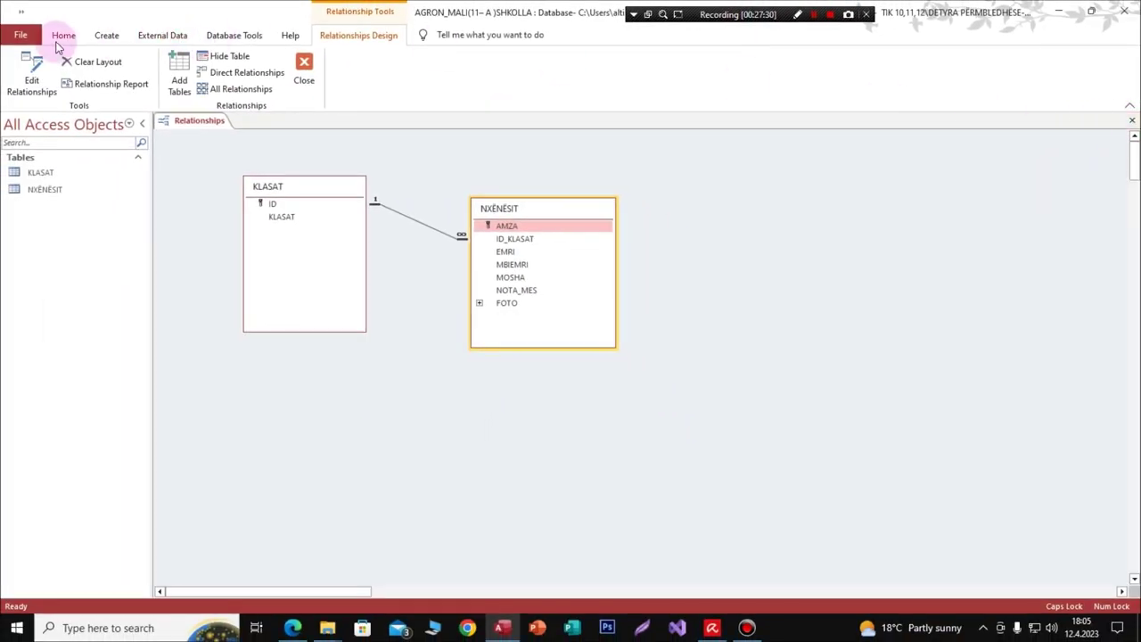
# Step: Save the database changes from the Quick Access Toolbar
pyautogui.click(63, 36)
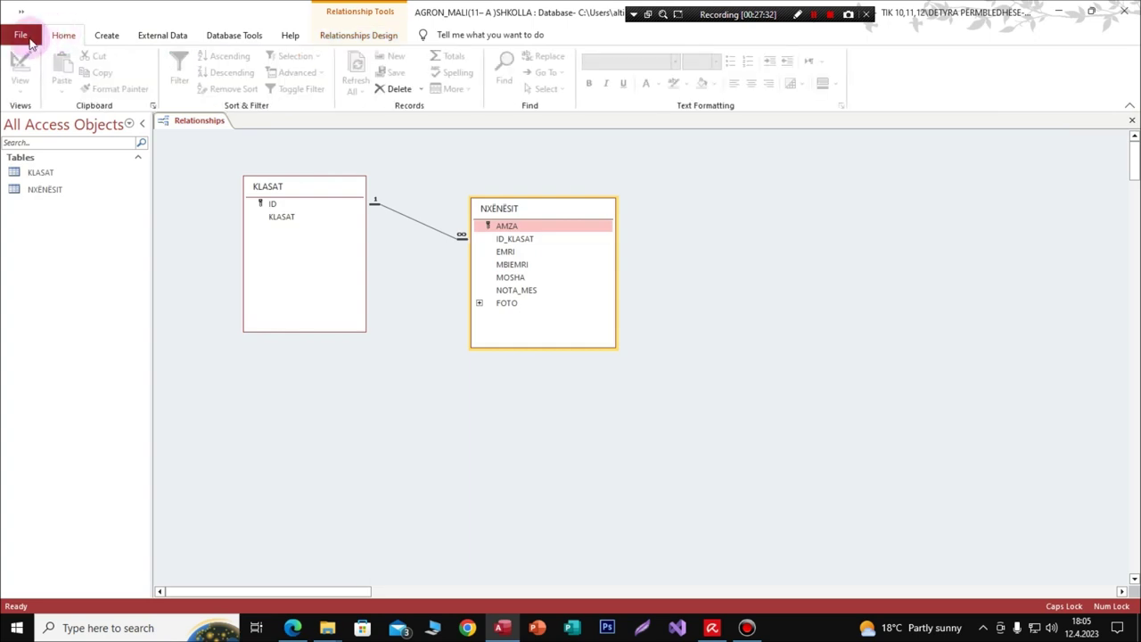
pyautogui.click(21, 35)
pyautogui.click(20, 42)
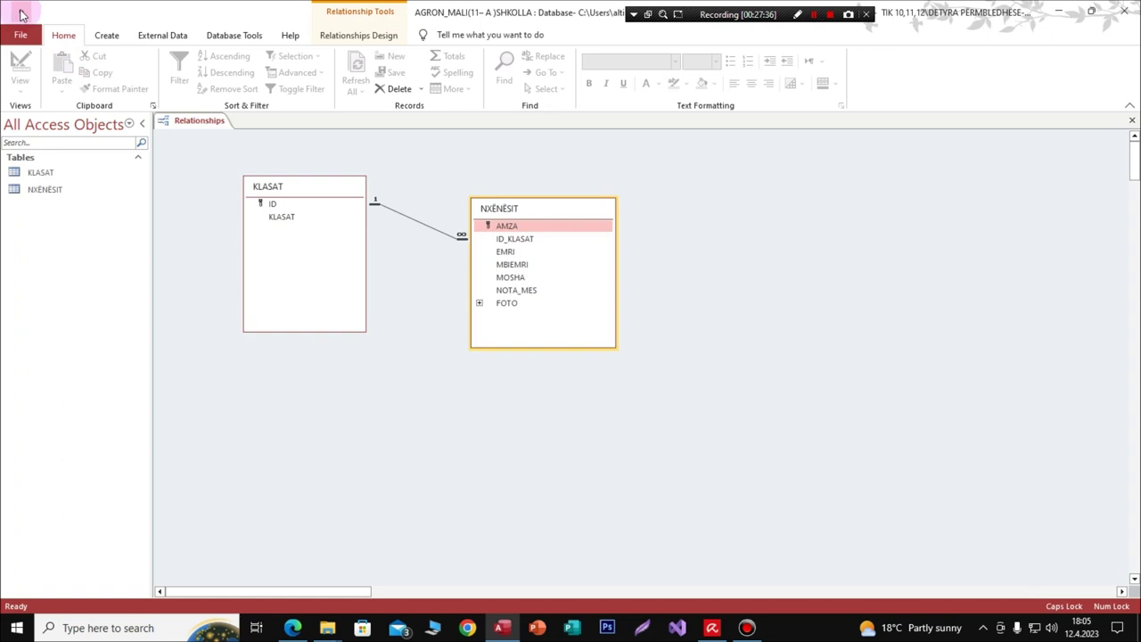
pyautogui.click(22, 14)
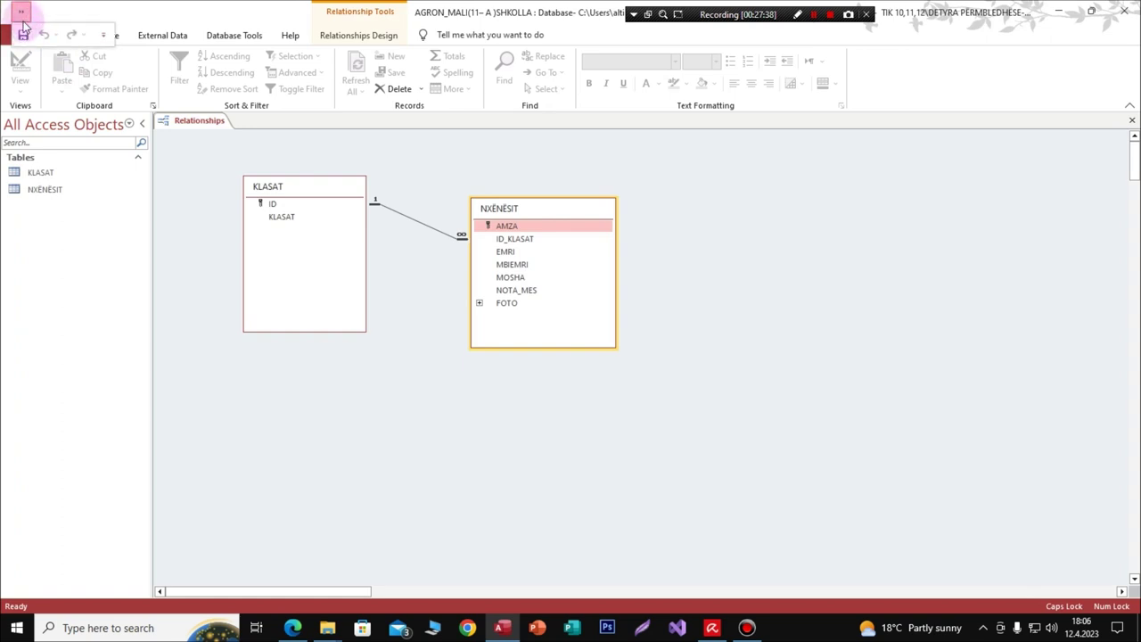
pyautogui.click(23, 36)
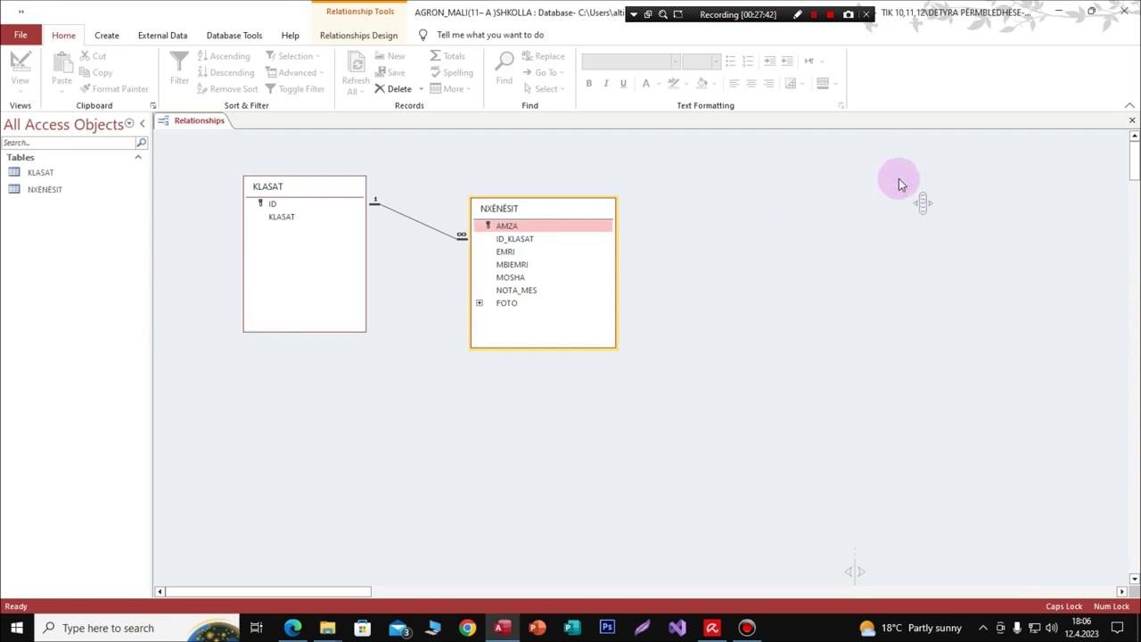
# Step: Close the Relationships window, choosing Yes to keep the layout changes
pyautogui.click(1133, 125)
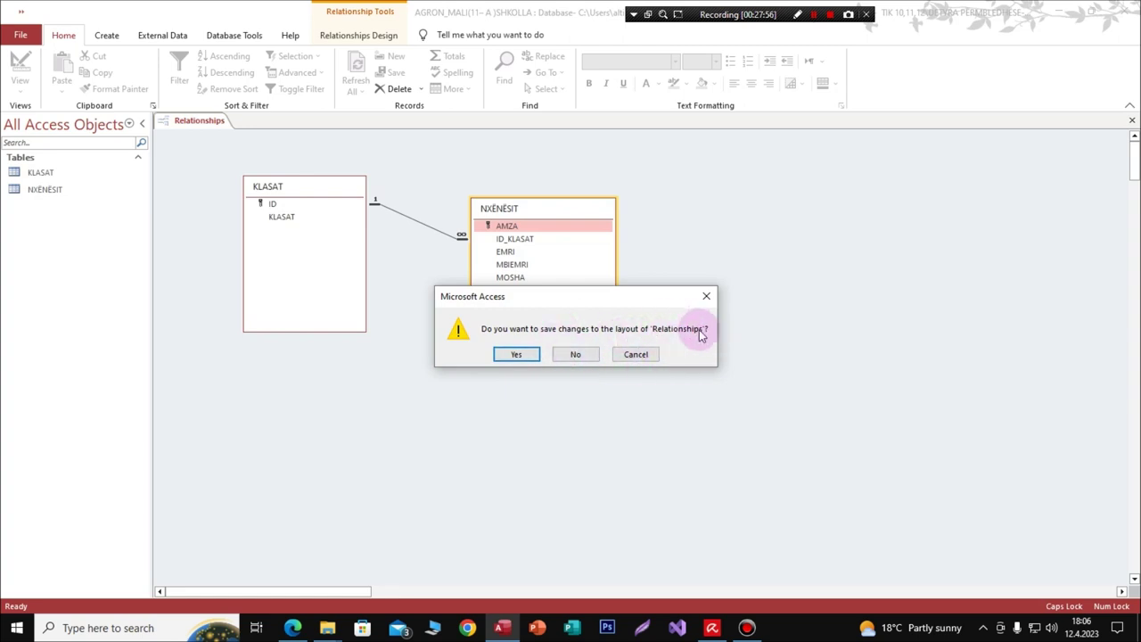
pyautogui.click(519, 355)
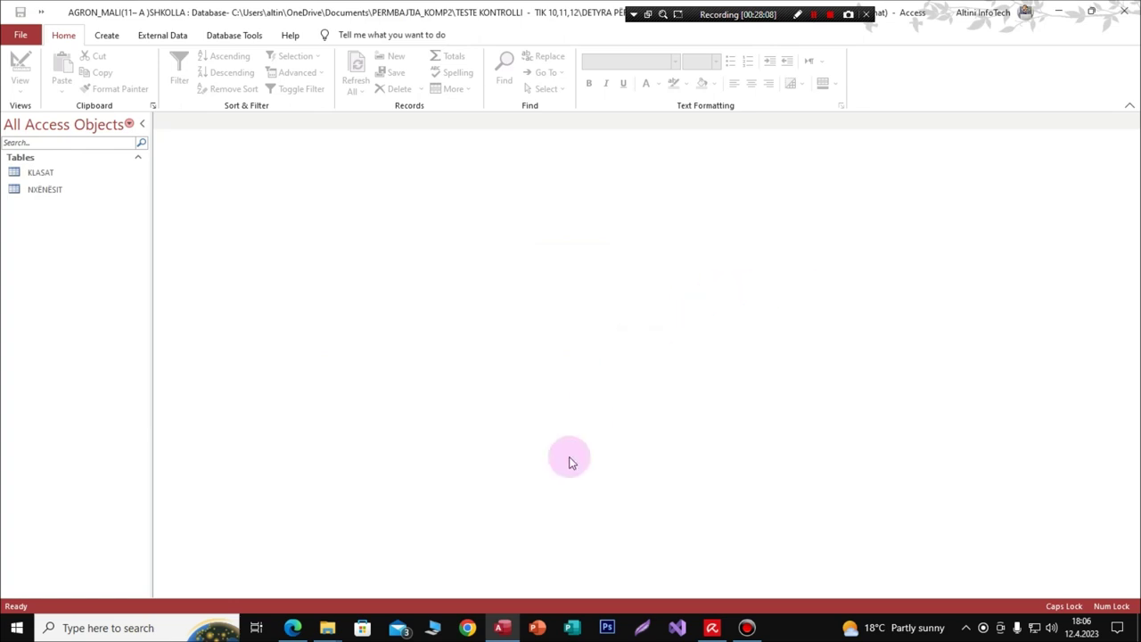
# Step: Return to the assignment PDF in Edge and scroll down toward task 4
pyautogui.click(294, 629)
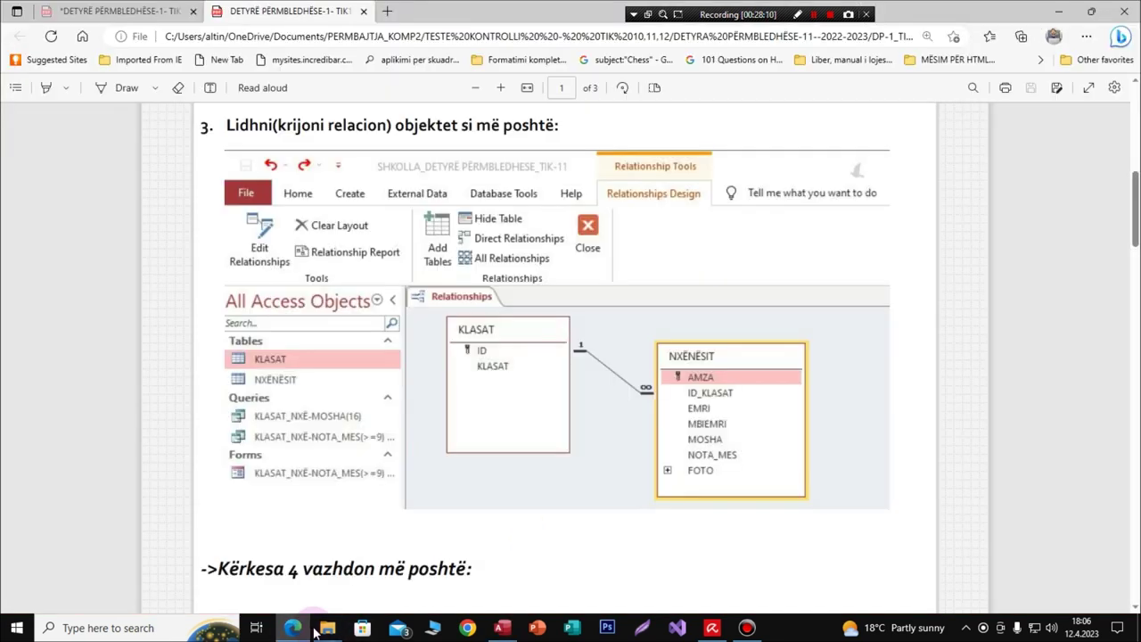
pyautogui.moveTo(318, 631)
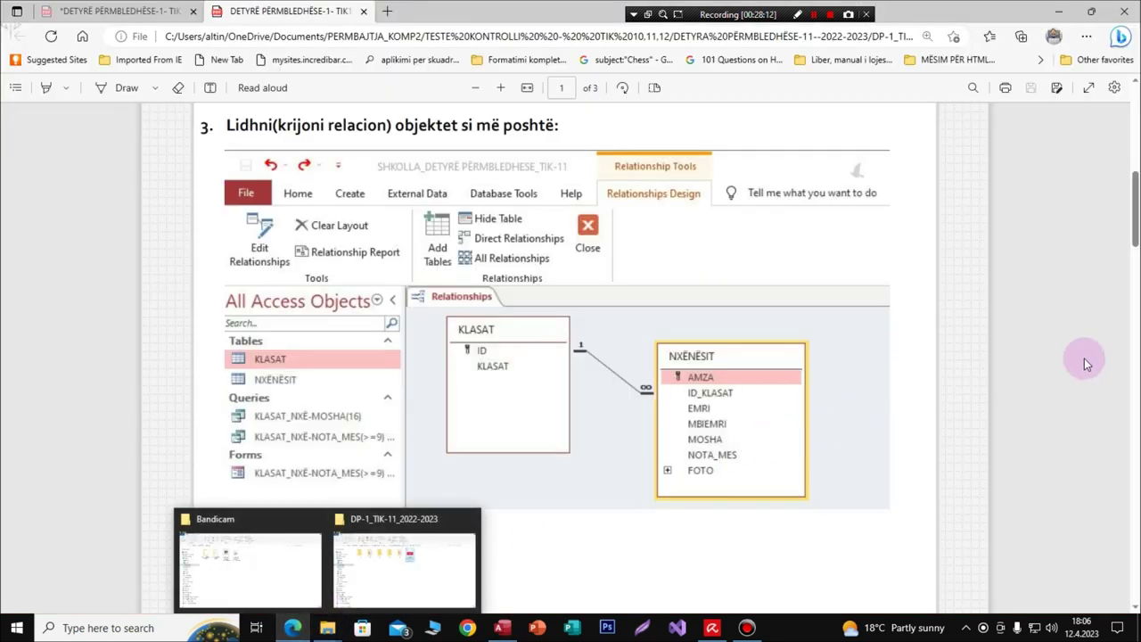
pyautogui.click(1133, 216)
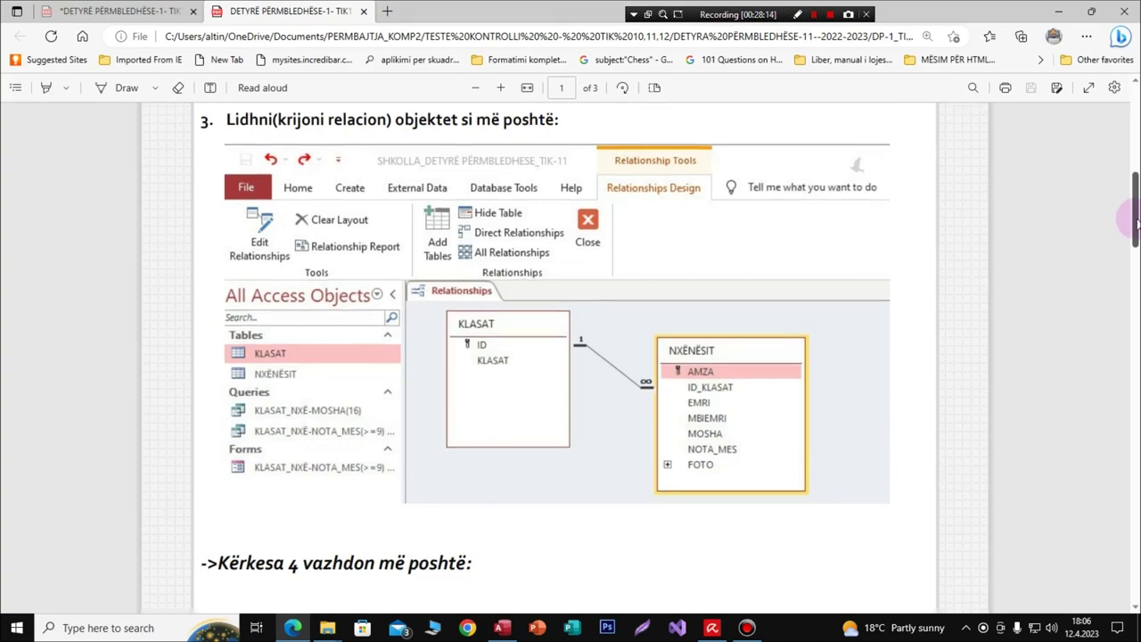
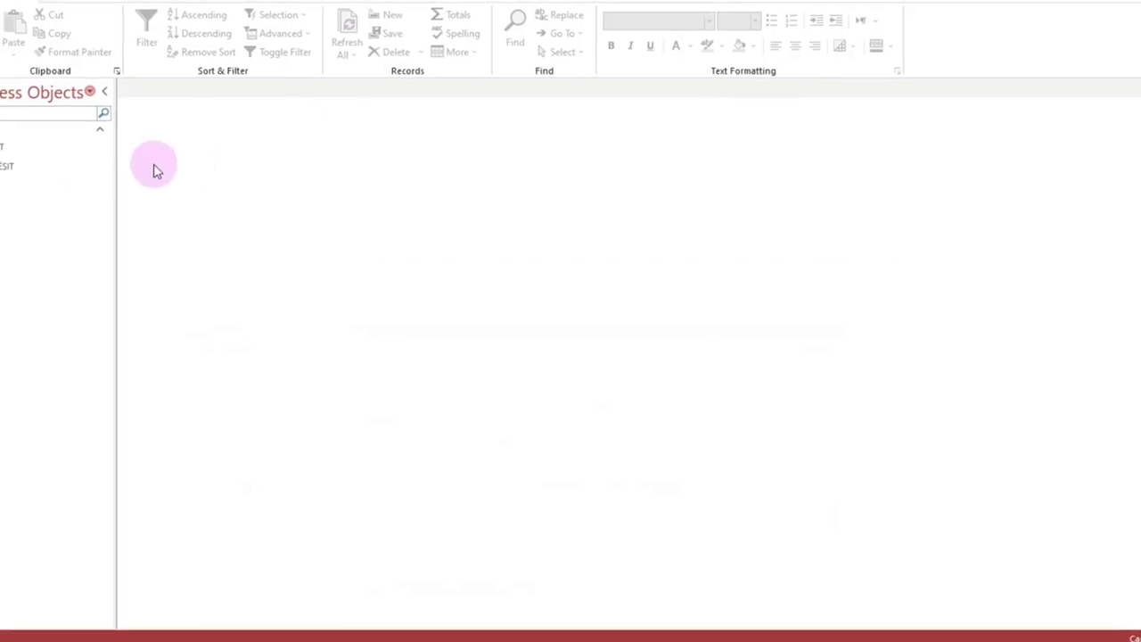
# Step: Open the KLASAT table and enter records 001 (10-A) and 002 (10-B)
pyautogui.doubleClick(18, 159)
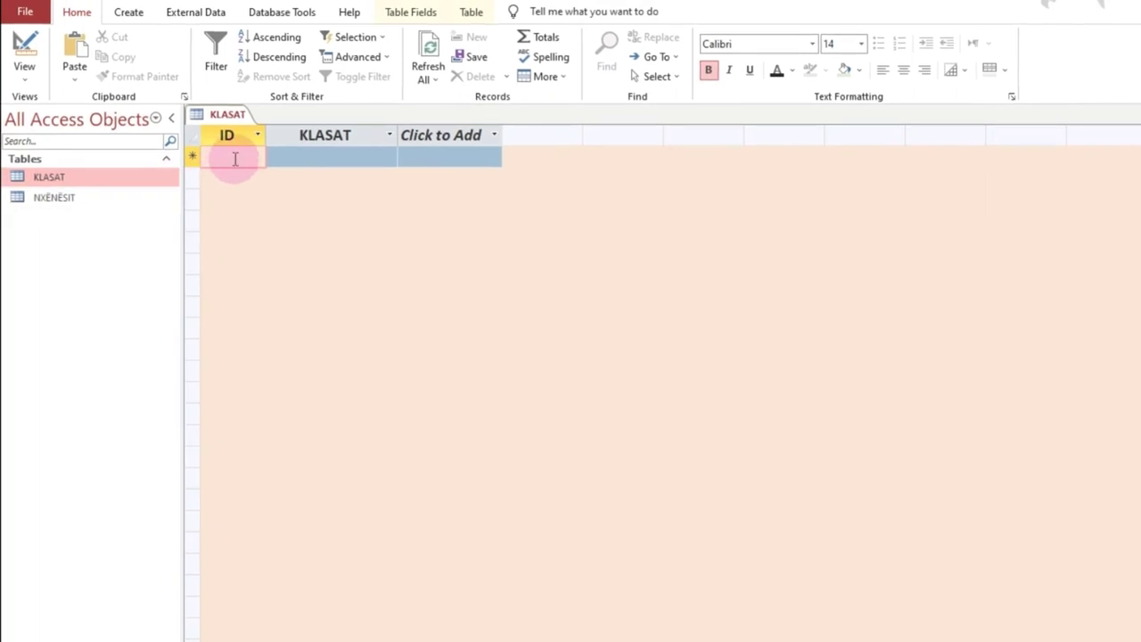
pyautogui.write('001')
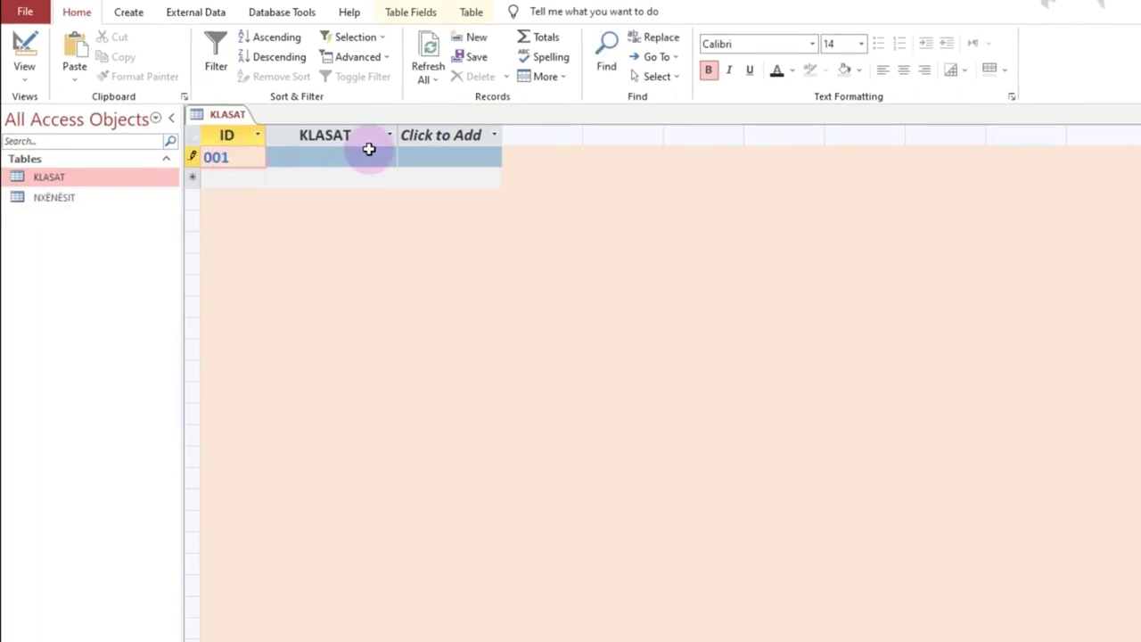
pyautogui.click(343, 162)
pyautogui.write('10-A')
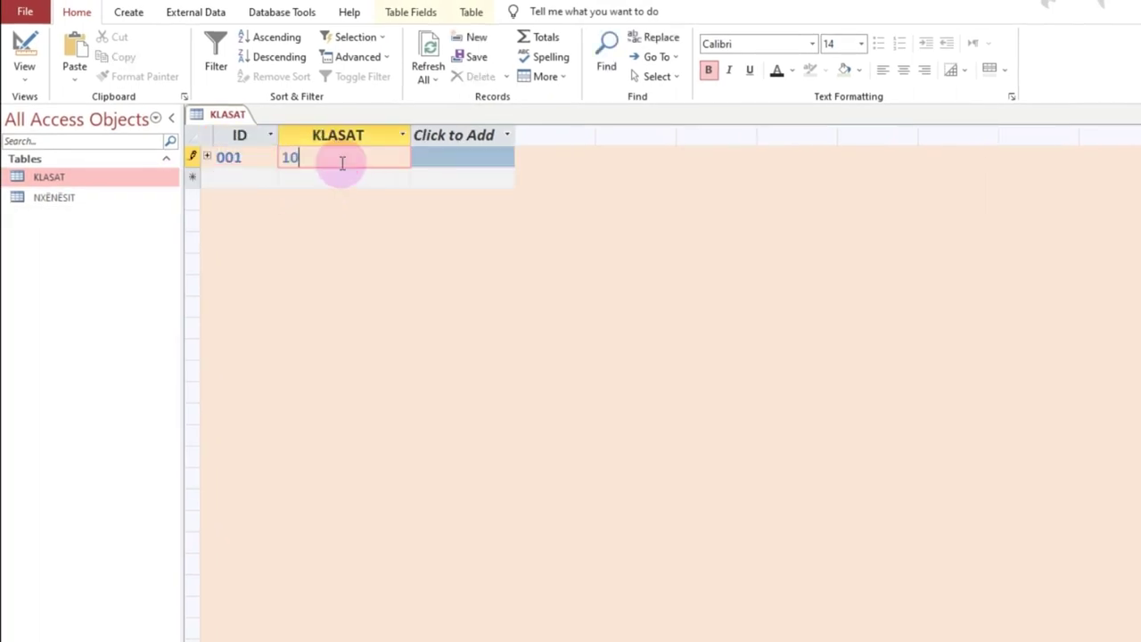
pyautogui.click(234, 178)
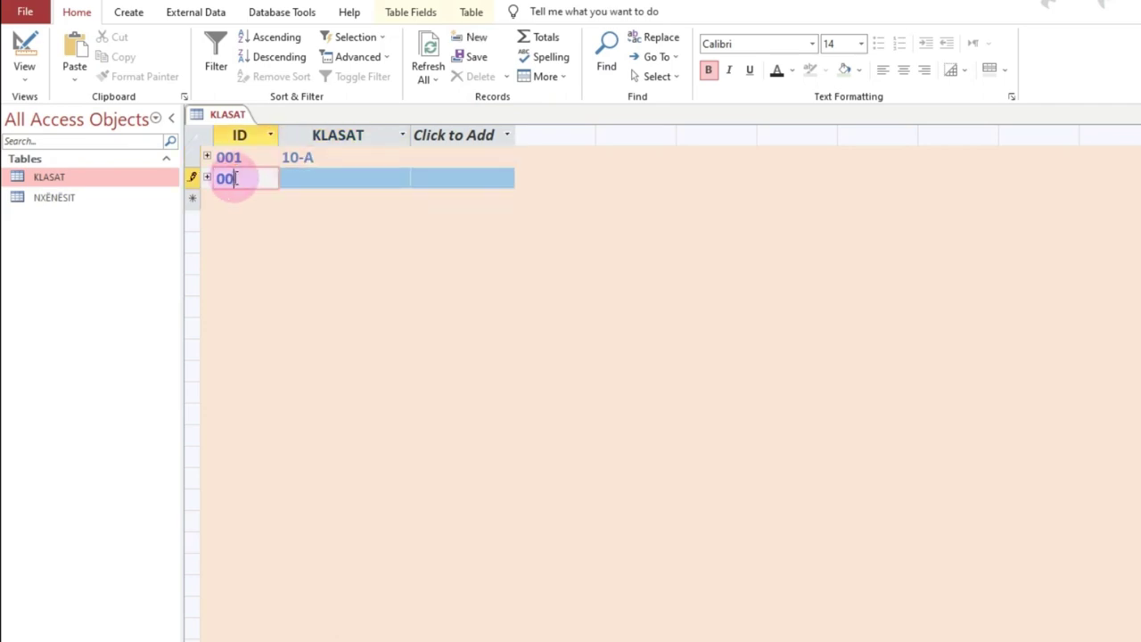
pyautogui.click(285, 178)
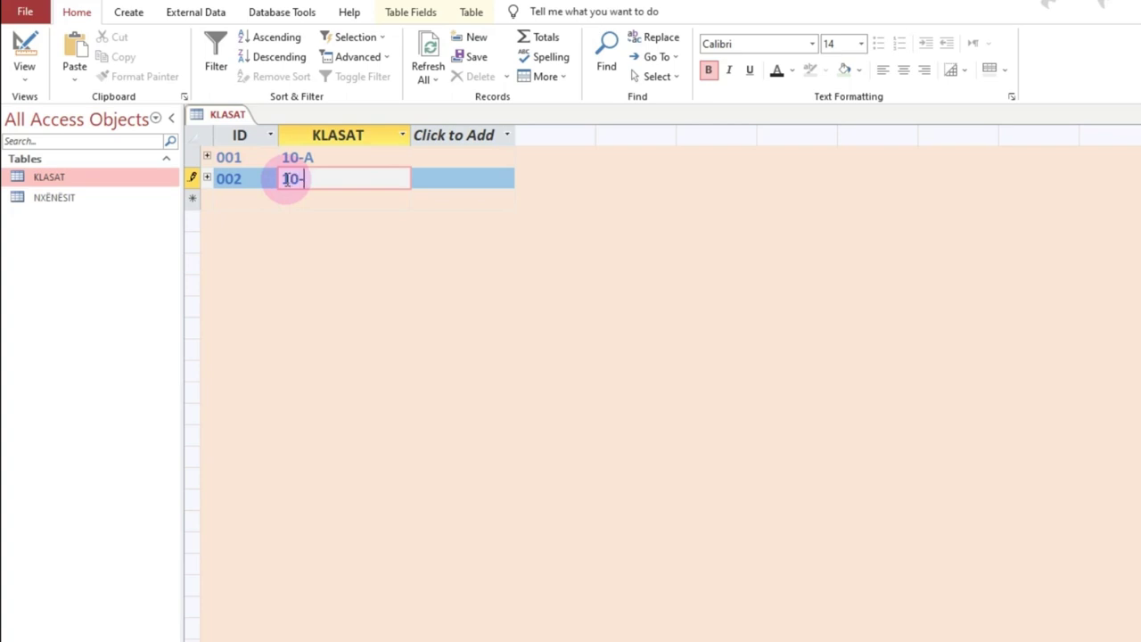
# Step: Make the text of the whole KLASAT datasheet dark blue
pyautogui.click(364, 176)
pyautogui.click(191, 138)
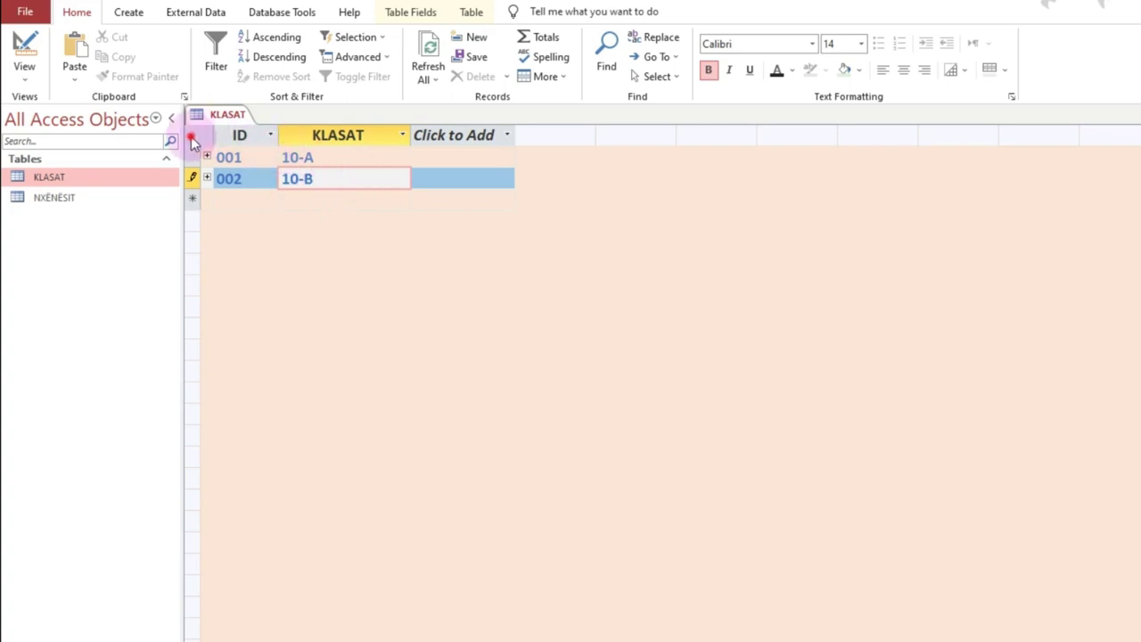
pyautogui.click(791, 71)
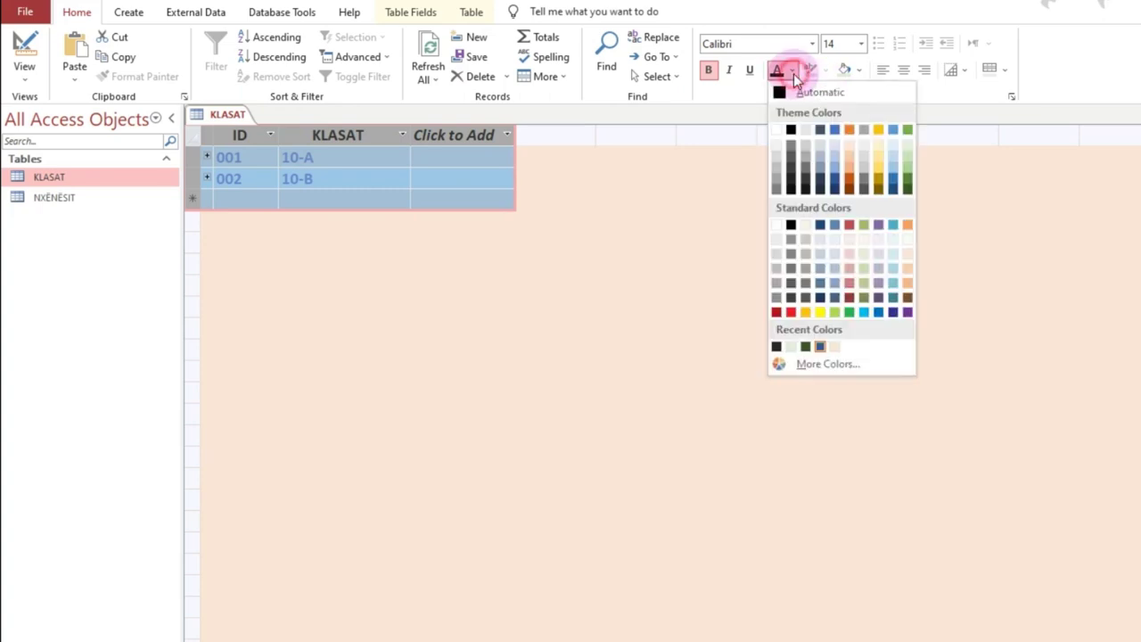
pyautogui.click(893, 313)
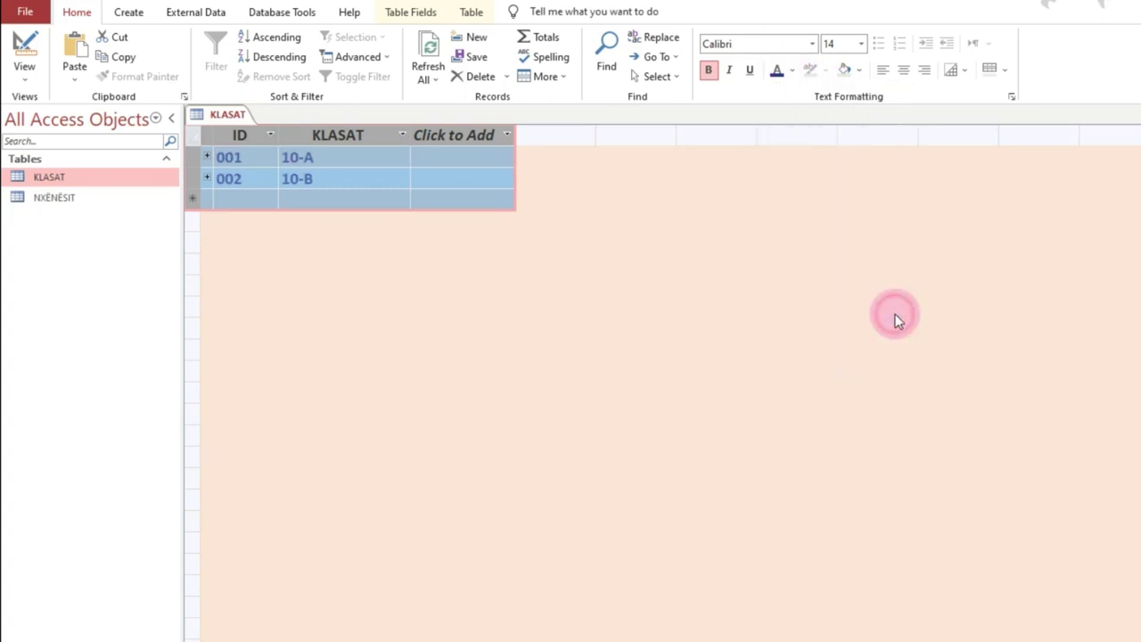
# Step: Add records 003 (10-C) and 004 (10-D) to KLASAT and save them
pyautogui.click(392, 178)
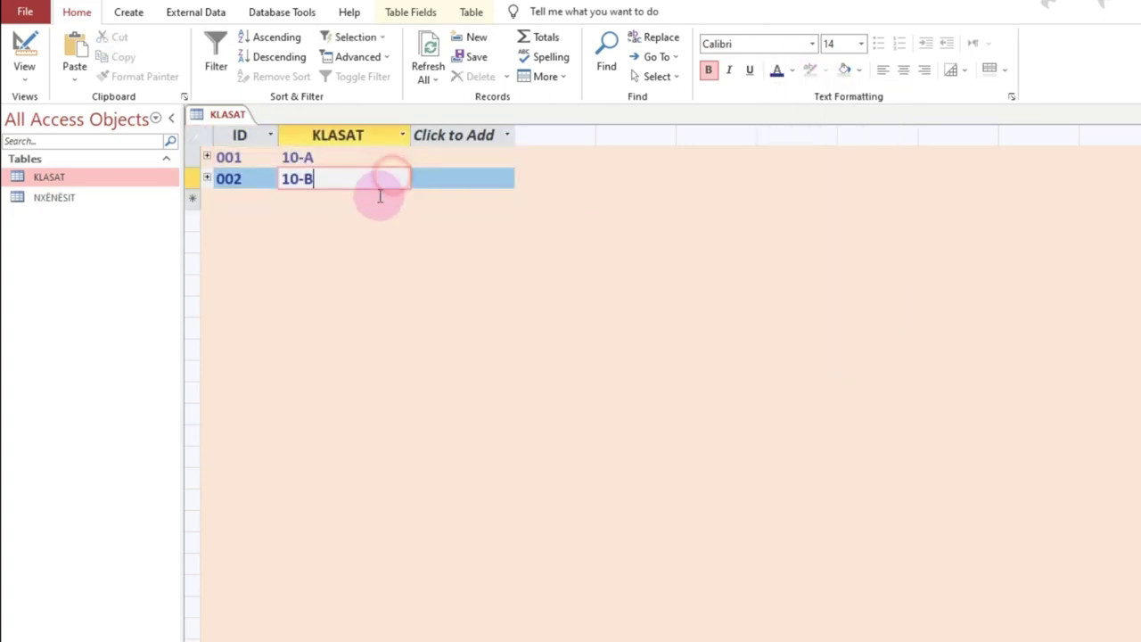
pyautogui.click(246, 197)
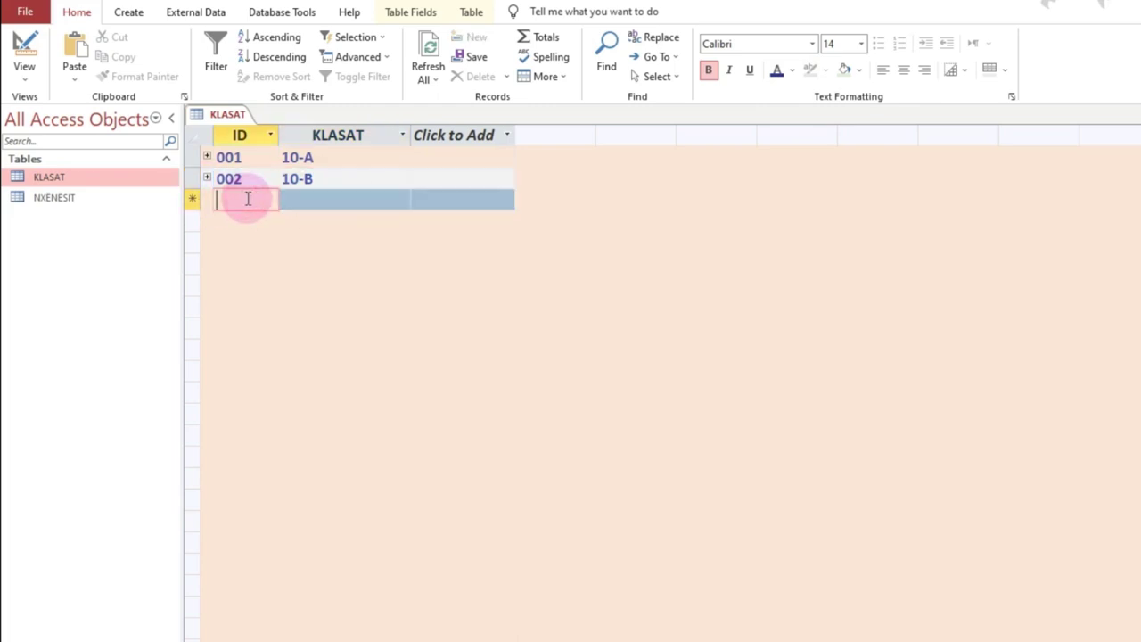
pyautogui.write('003')
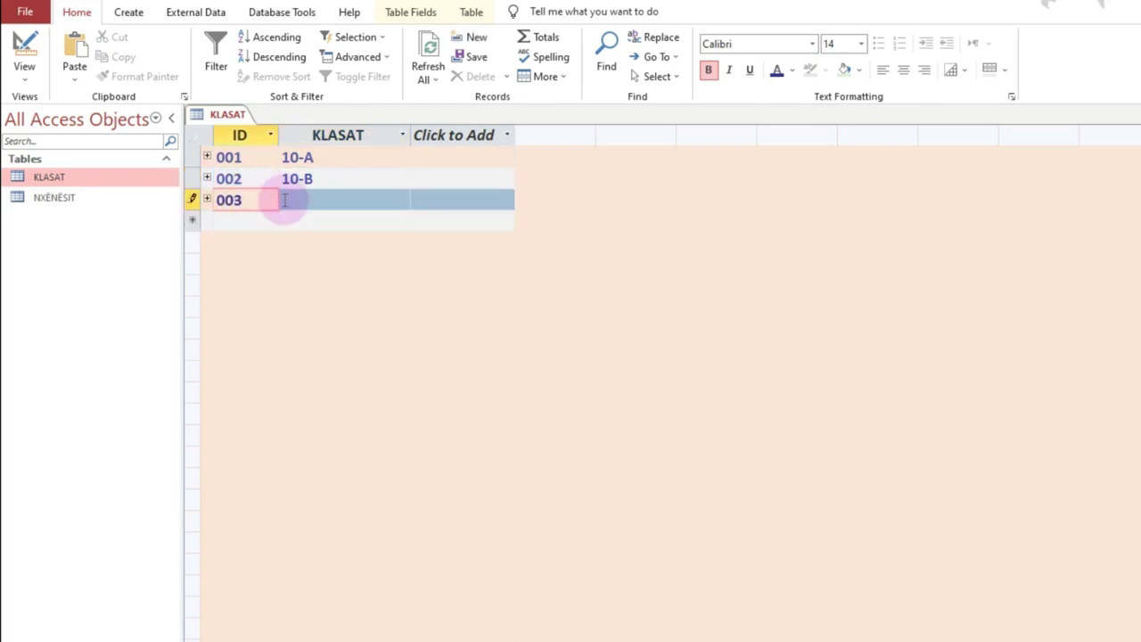
pyautogui.click(330, 202)
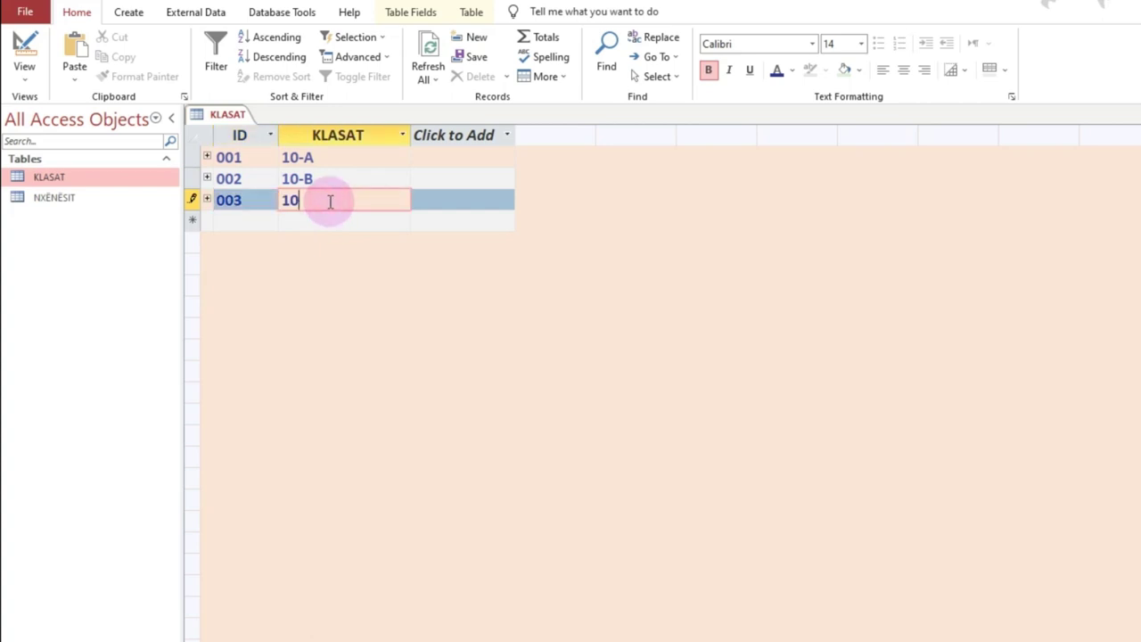
pyautogui.write('10-C')
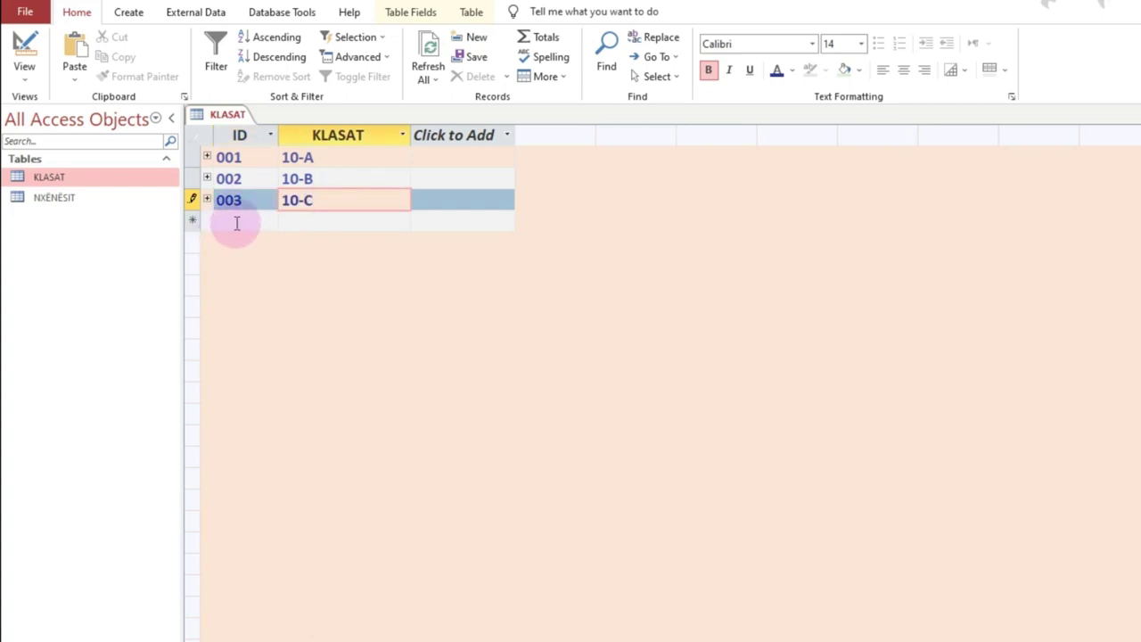
pyautogui.click(238, 222)
pyautogui.write('004')
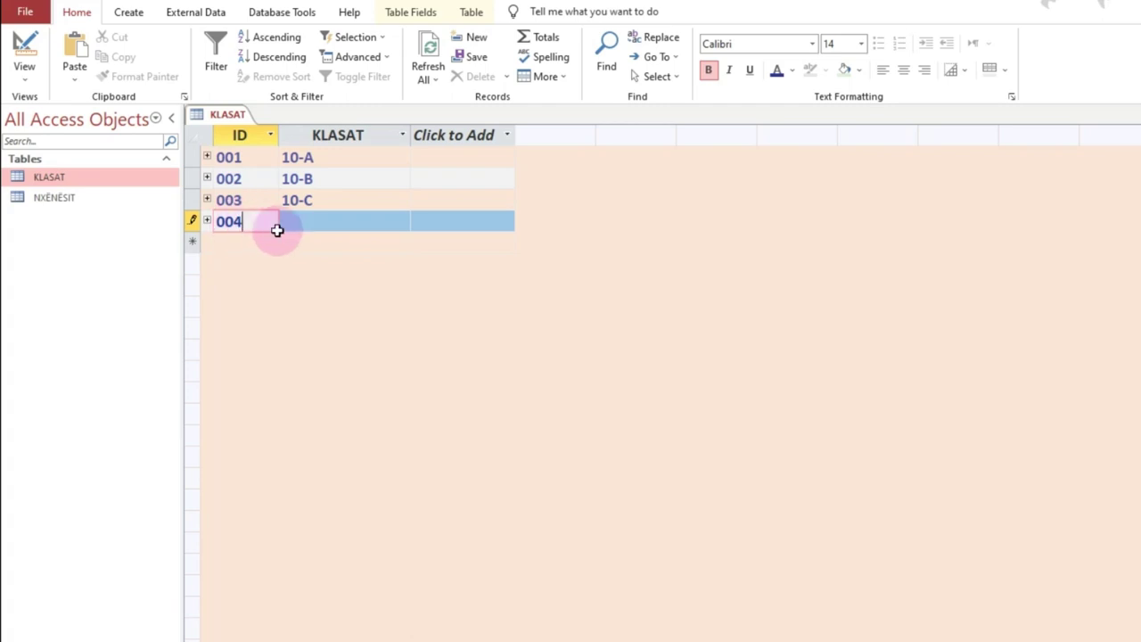
pyautogui.click(301, 228)
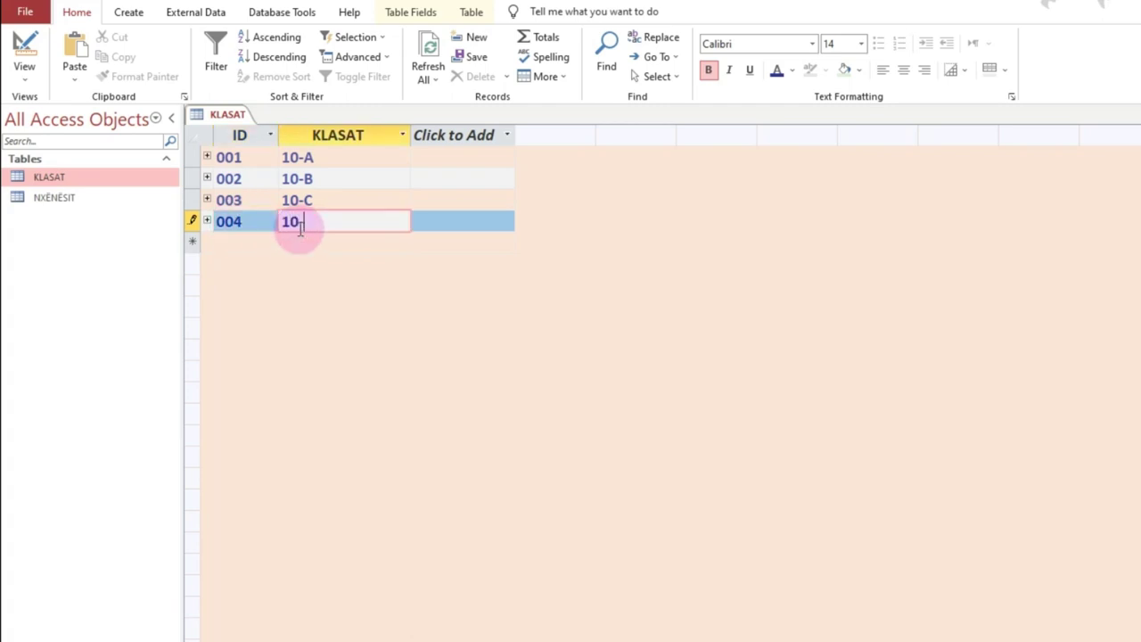
pyautogui.write('10-D')
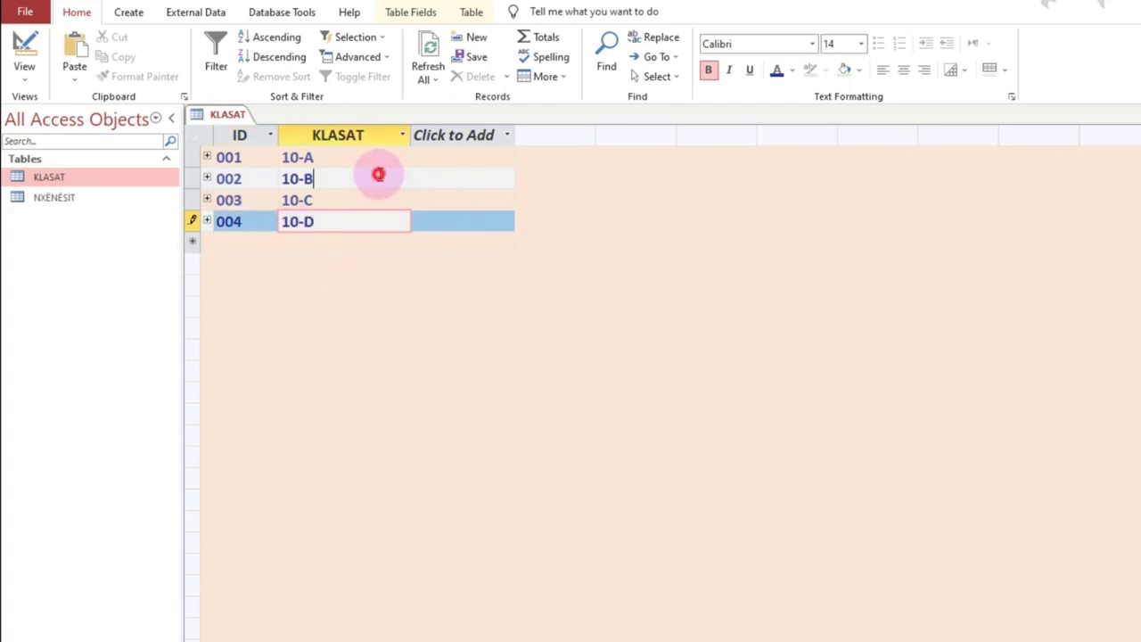
pyautogui.click(378, 177)
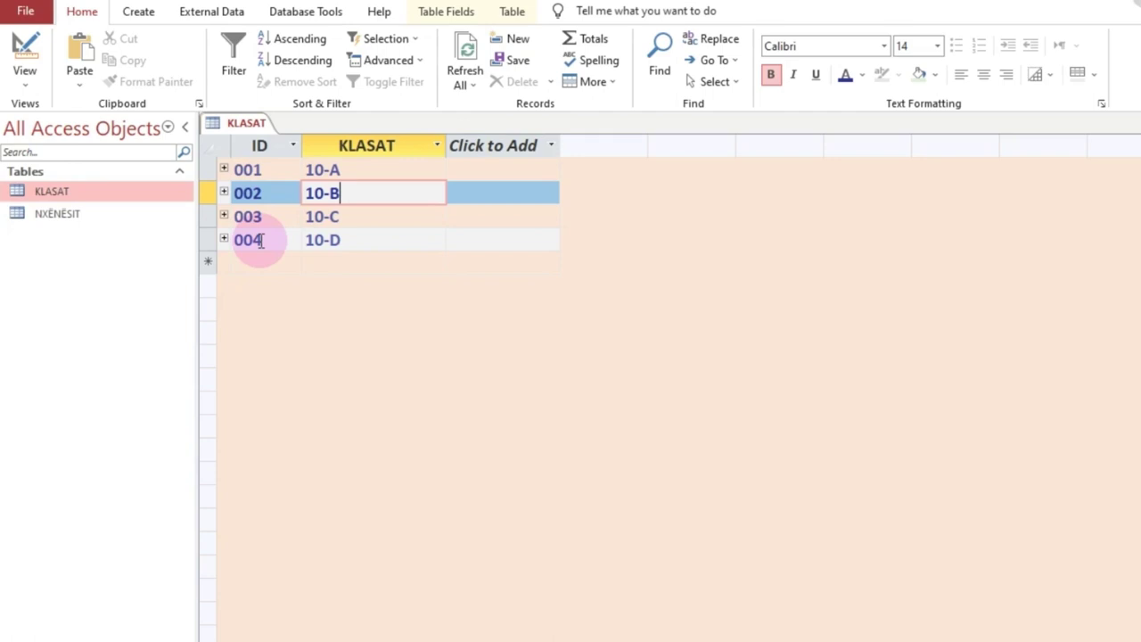
# Step: Expand the linked student subdatasheets under records 001 (10-A) and 004 (10-D)
pyautogui.click(224, 169)
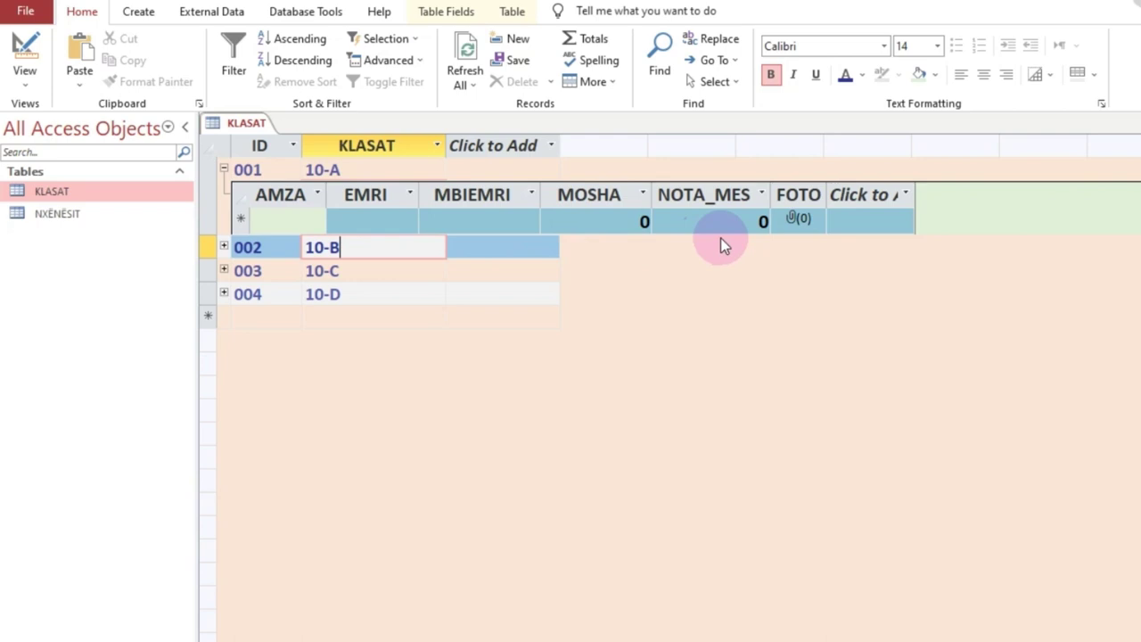
pyautogui.click(224, 294)
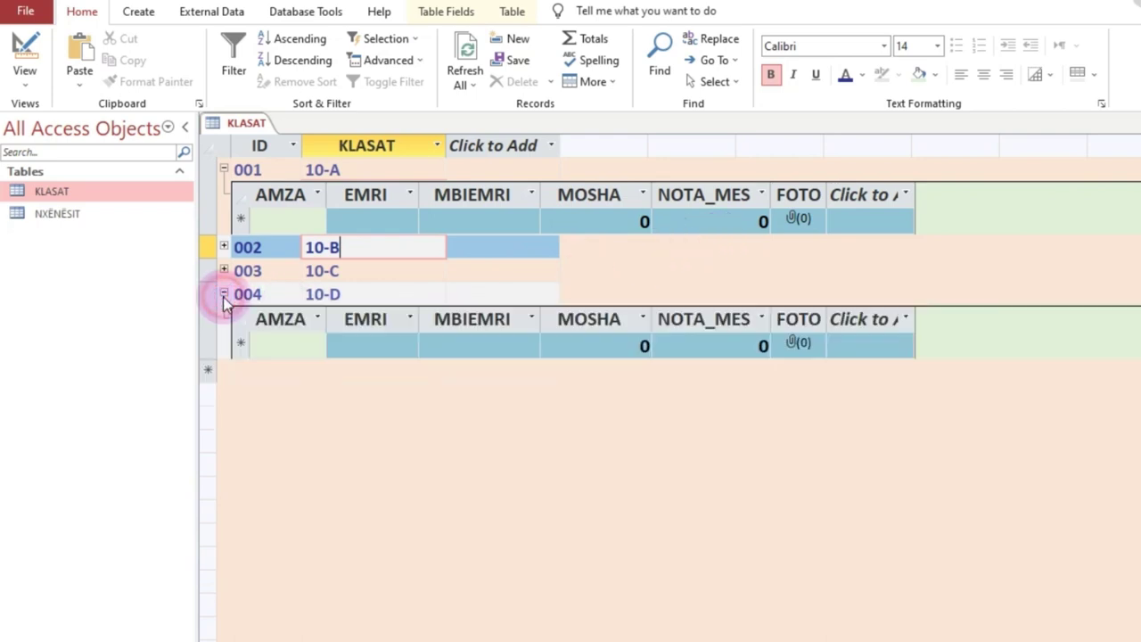
pyautogui.click(281, 222)
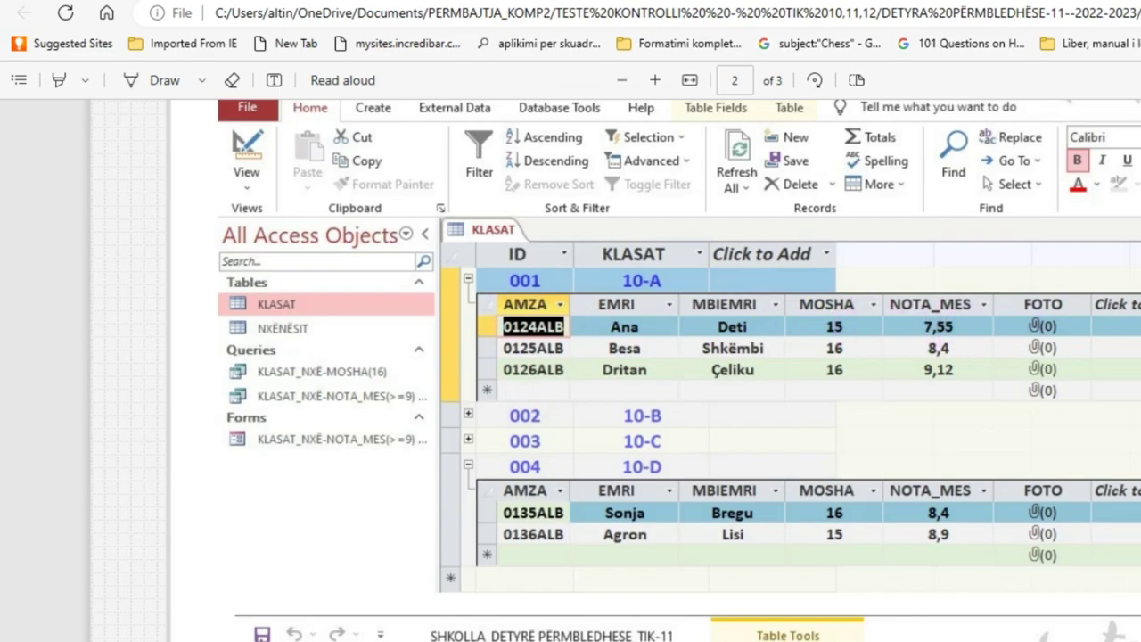
pyautogui.hotkey('alt', 'Tab')
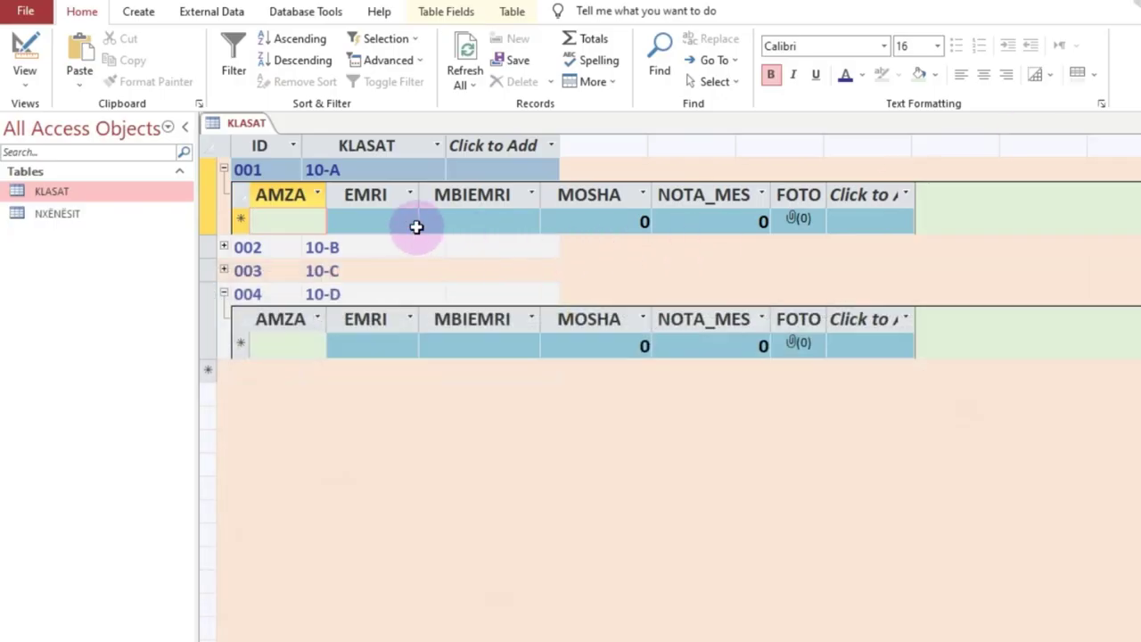
# Step: Enter the 10-A student with code 012, first name, surname, age 15 and average 7,55, then save
pyautogui.write('0124AL')
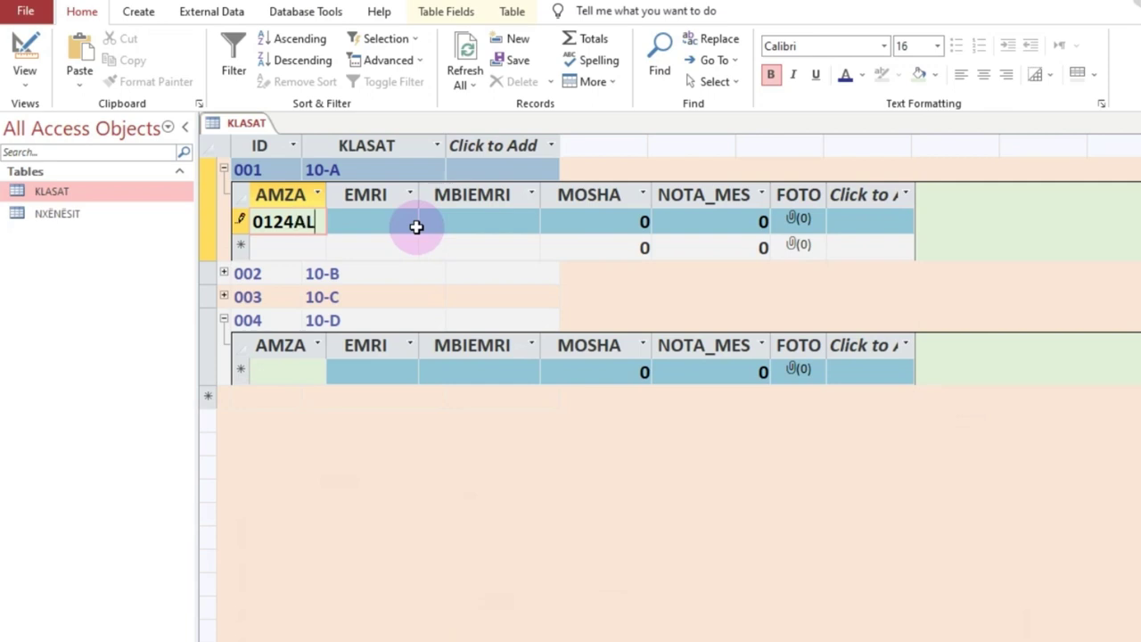
pyautogui.click(416, 227)
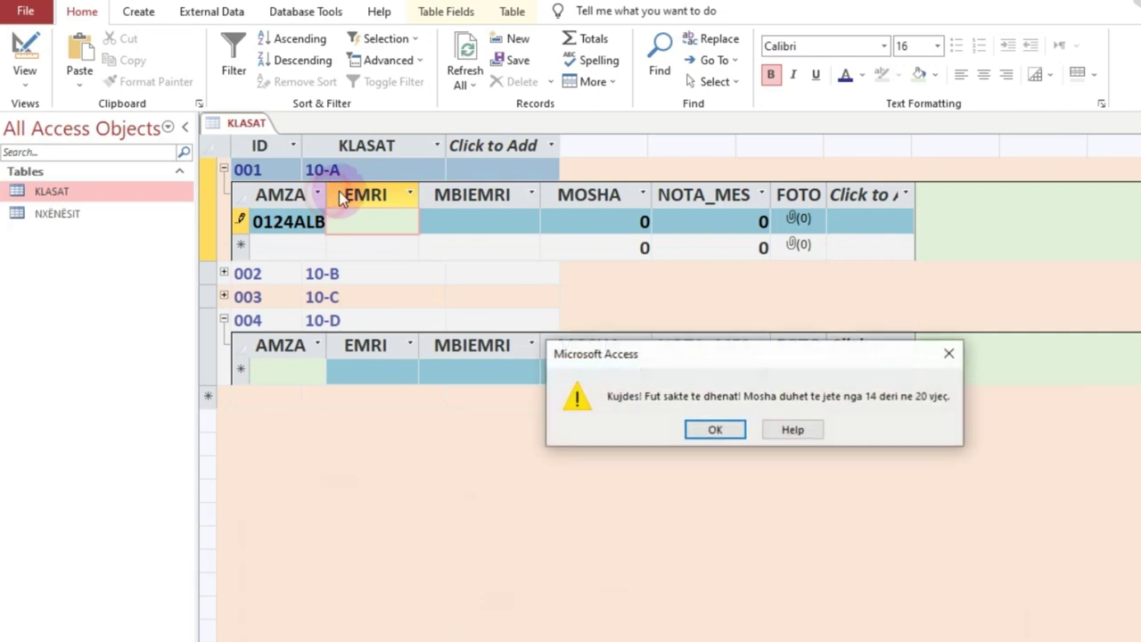
pyautogui.click(719, 429)
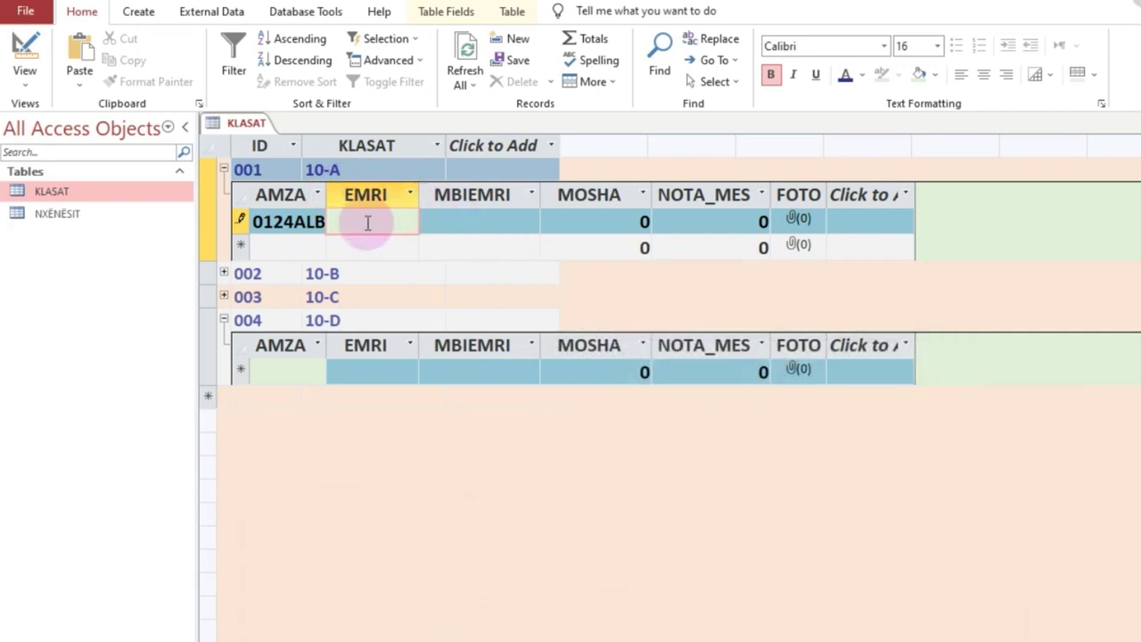
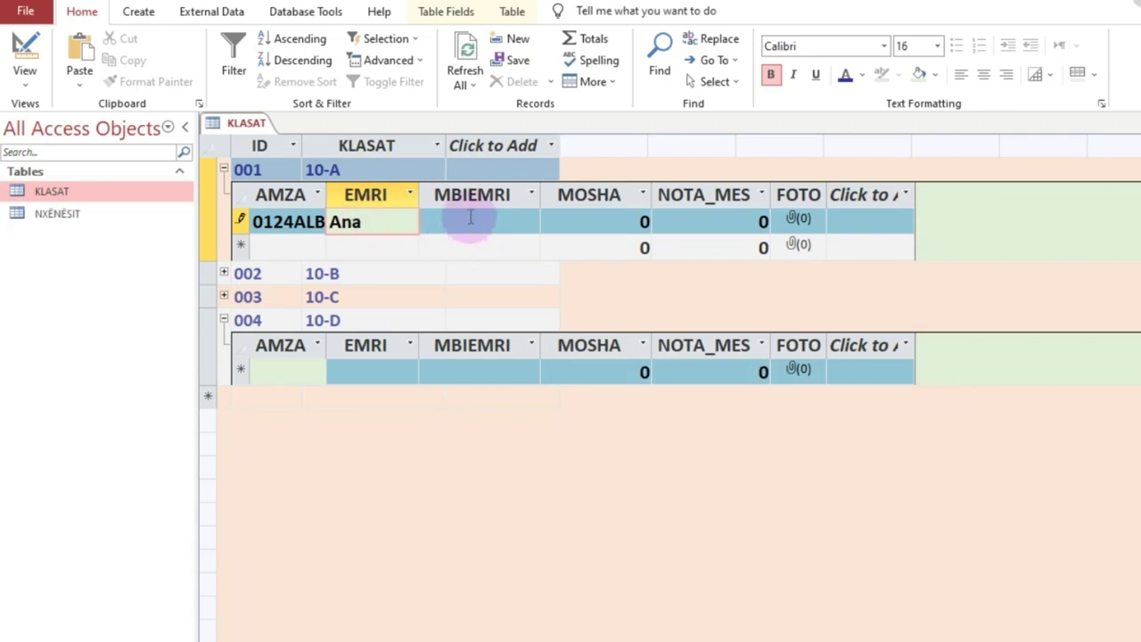
pyautogui.click(469, 218)
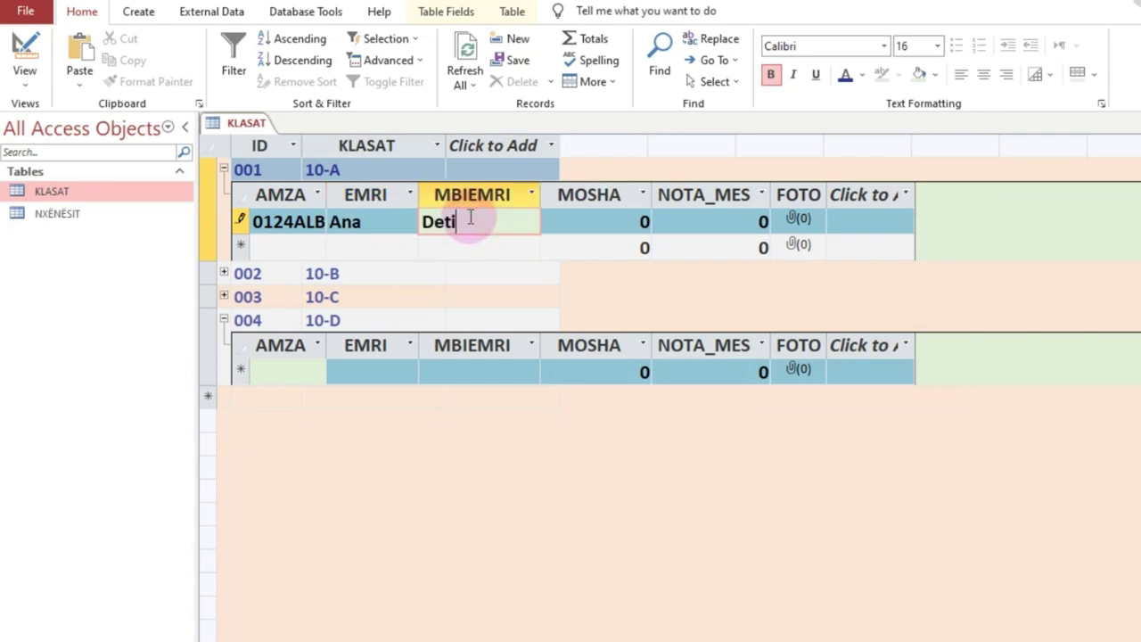
pyautogui.click(571, 219)
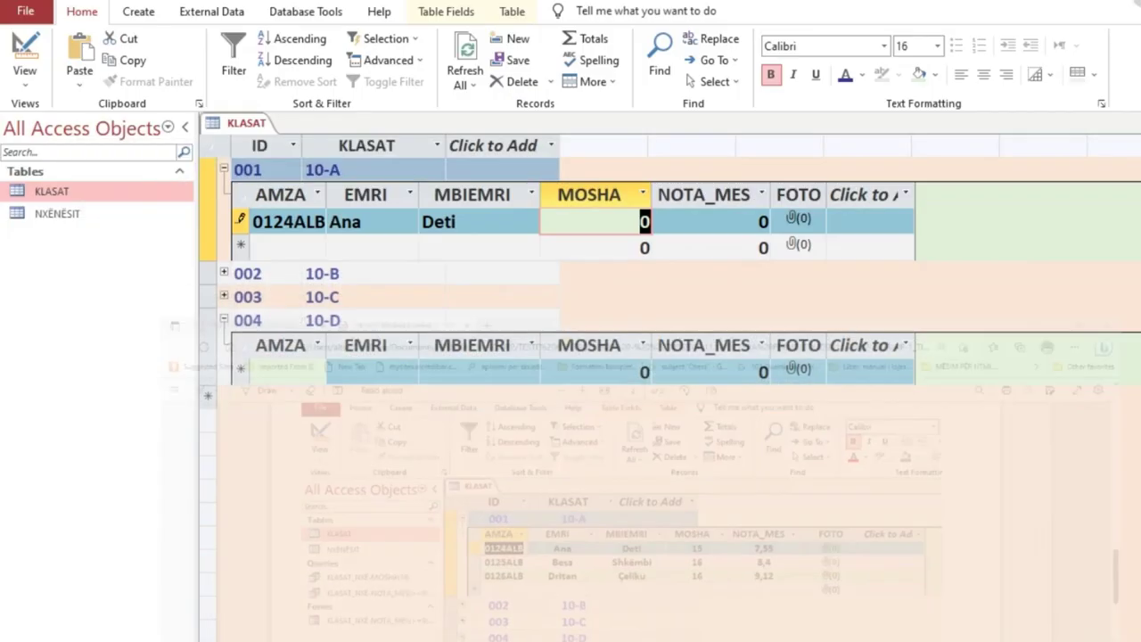
pyautogui.write('15')
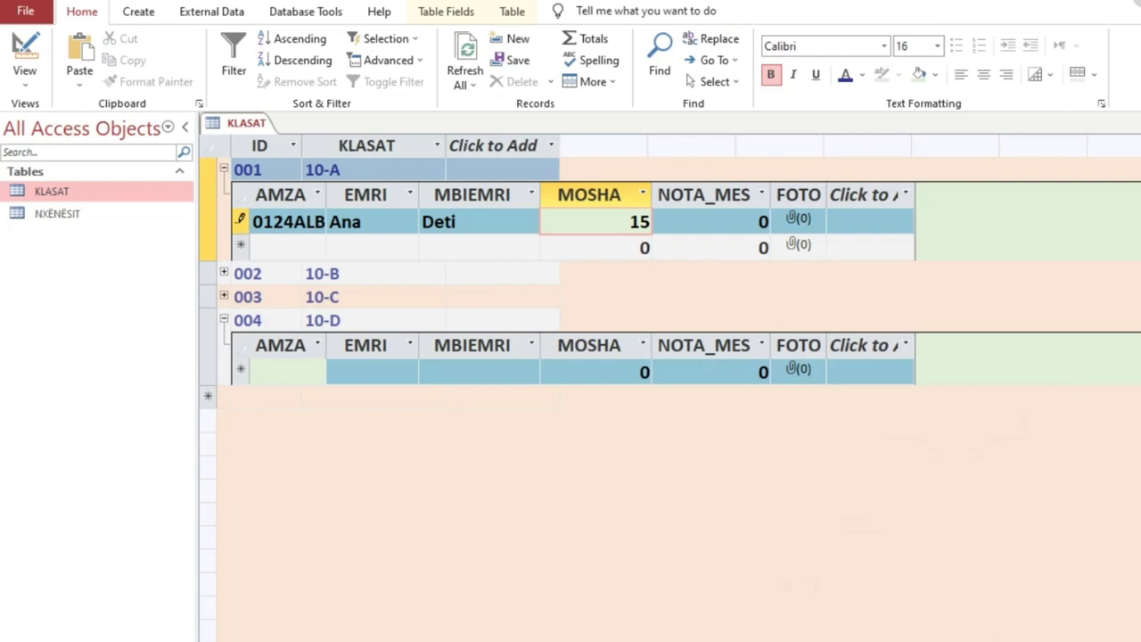
pyautogui.press('Tab')
pyautogui.write('7,55')
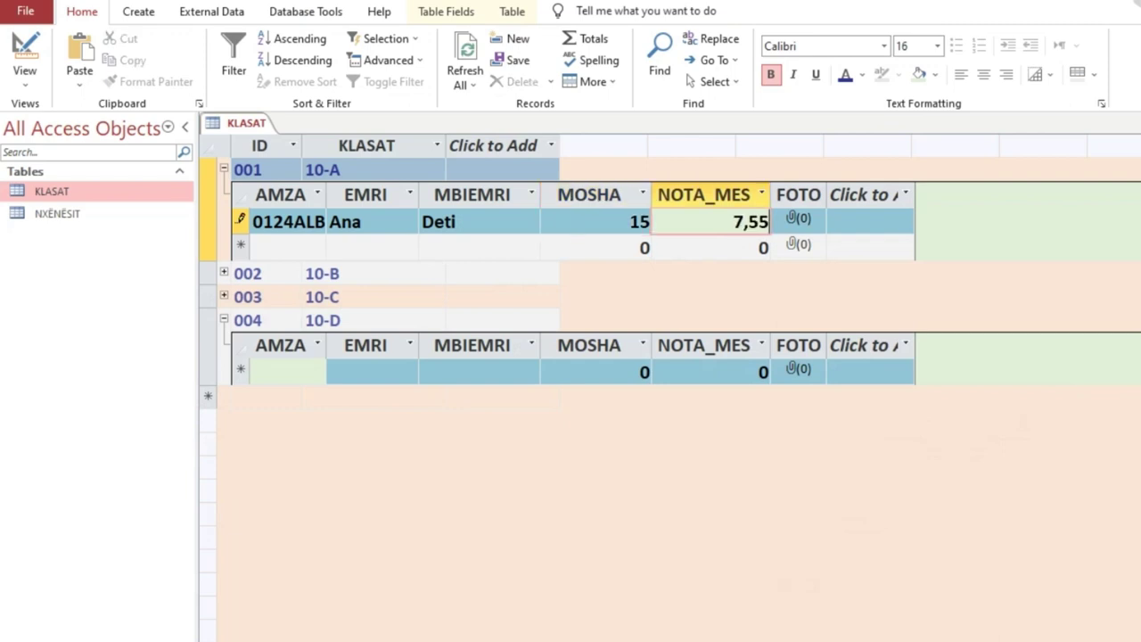
pyautogui.click(281, 244)
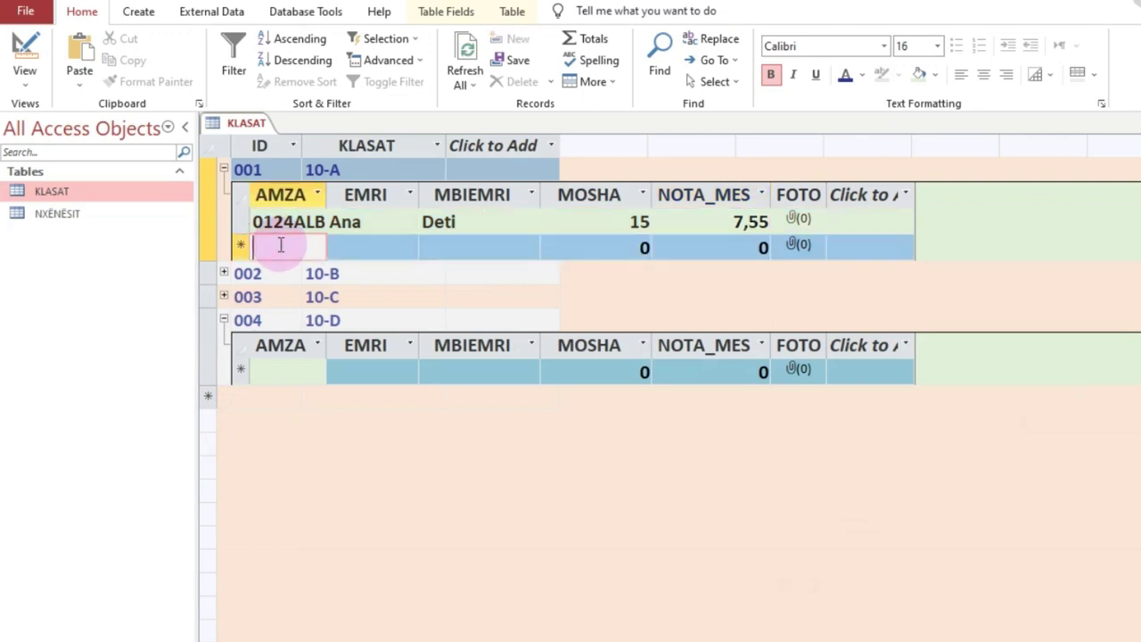
# Step: Enter the second 10-A student's register number and dismiss the age validation warning
pyautogui.write('0125')
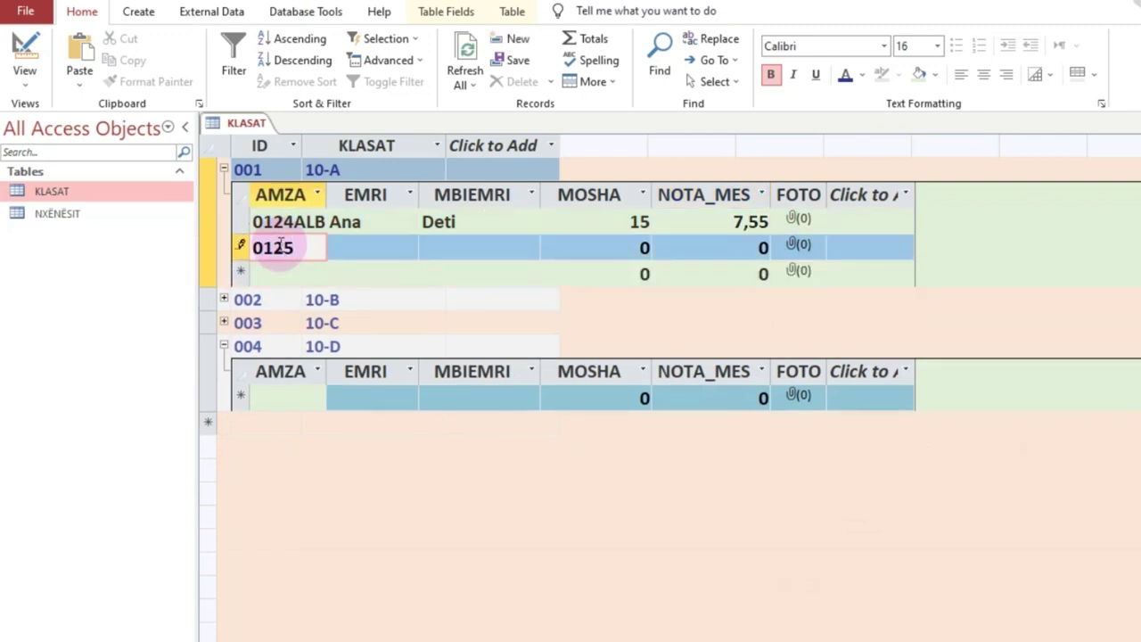
pyautogui.write('al')
pyautogui.press('BackSpace')
pyautogui.write('ALB')
pyautogui.click(364, 252)
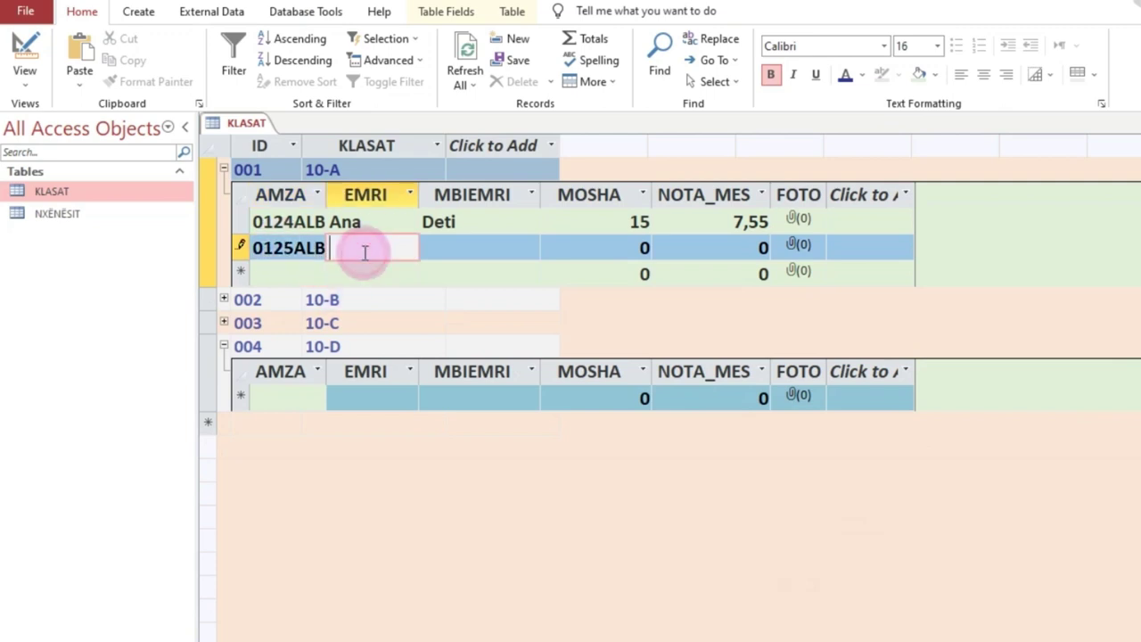
pyautogui.click(327, 193)
pyautogui.click(713, 430)
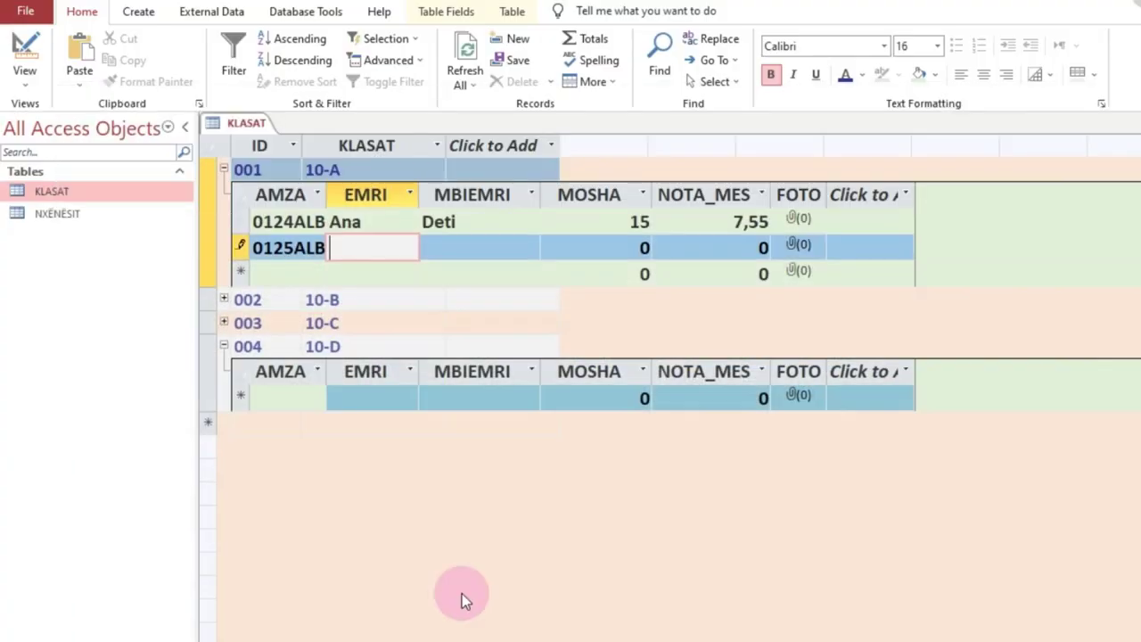
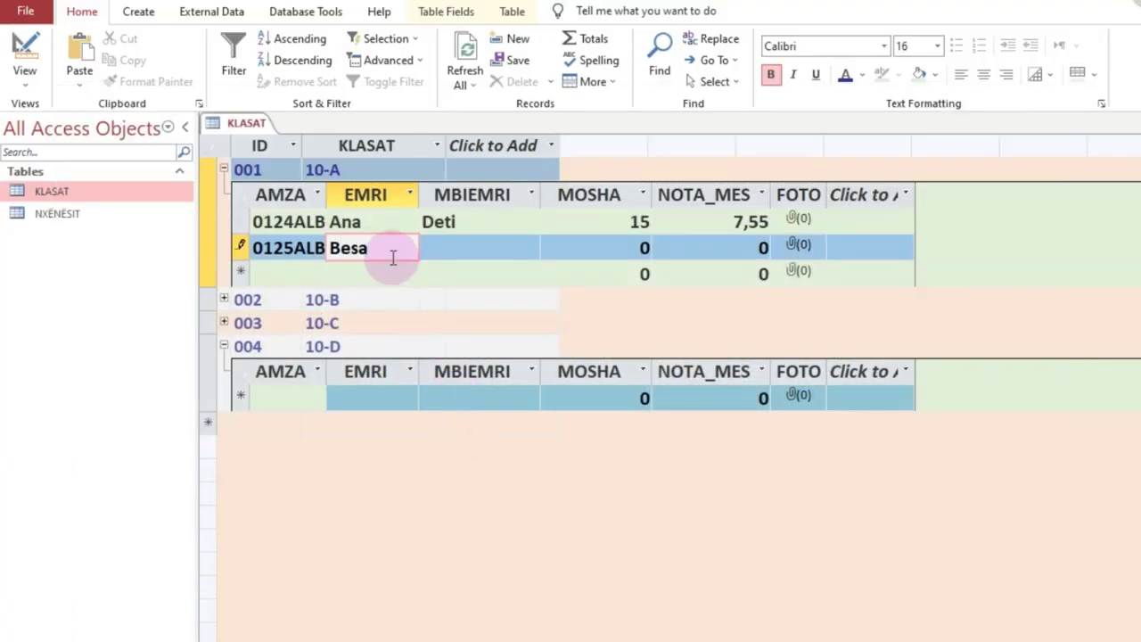
# Step: Fill in the student's first name, surname, age 16 and average 8,4, then save the record
pyautogui.press('Tab')
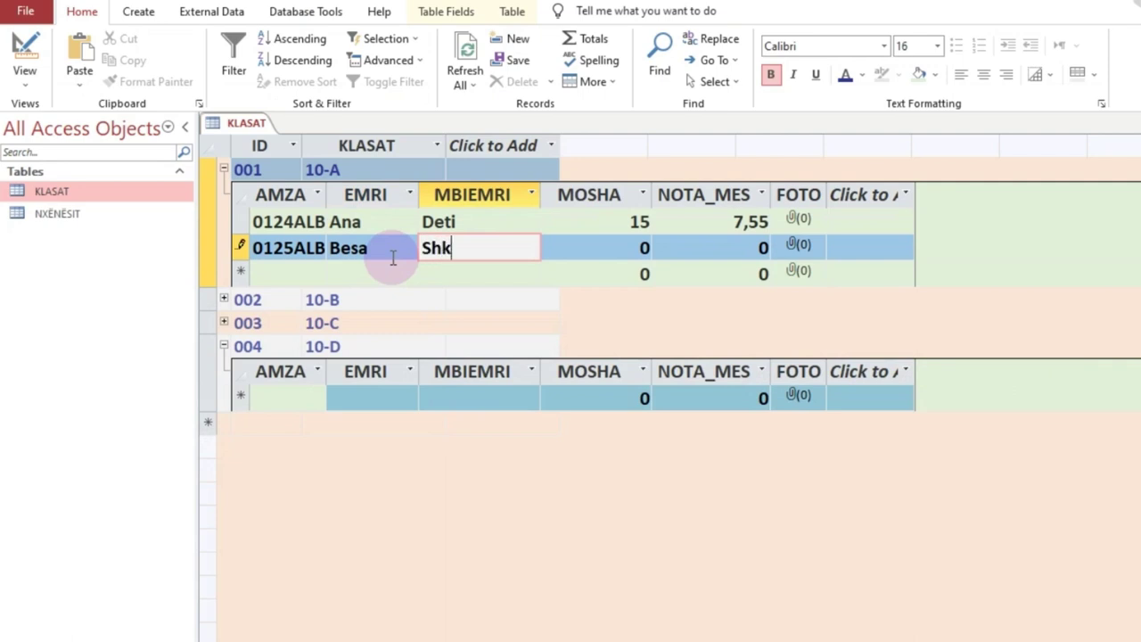
pyautogui.press('Tab')
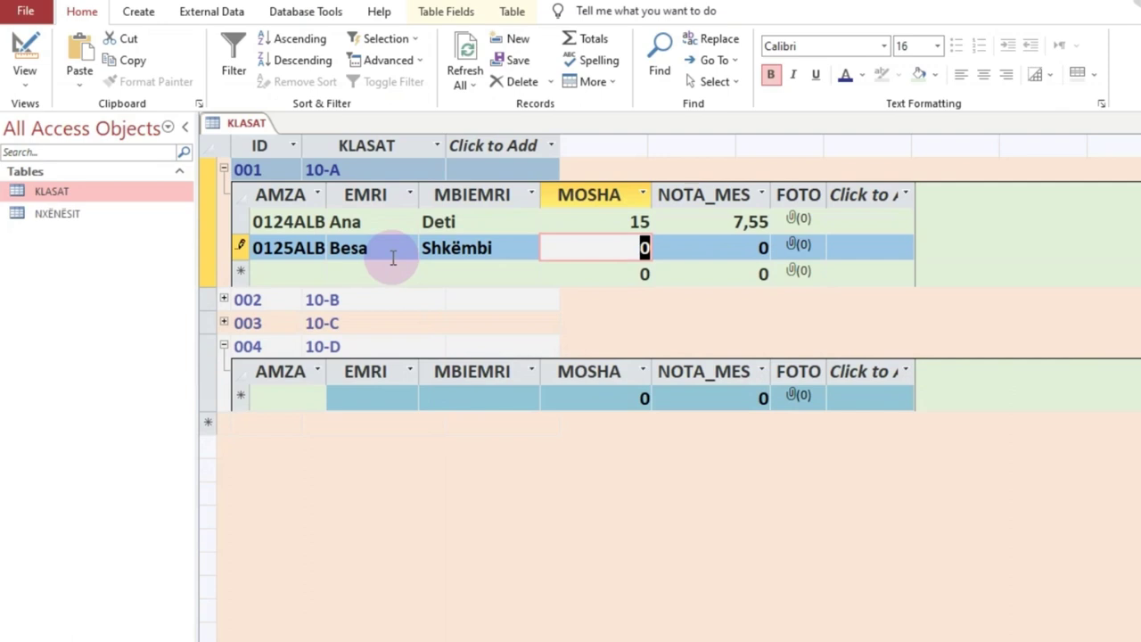
pyautogui.write('16')
pyautogui.press('Tab')
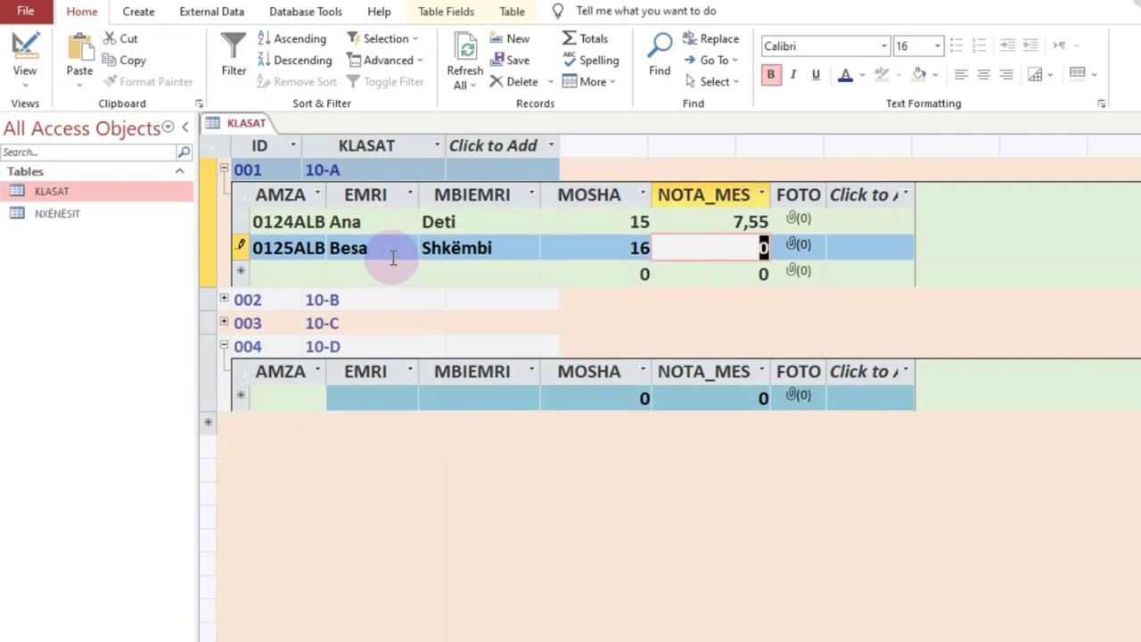
pyautogui.write('8,4')
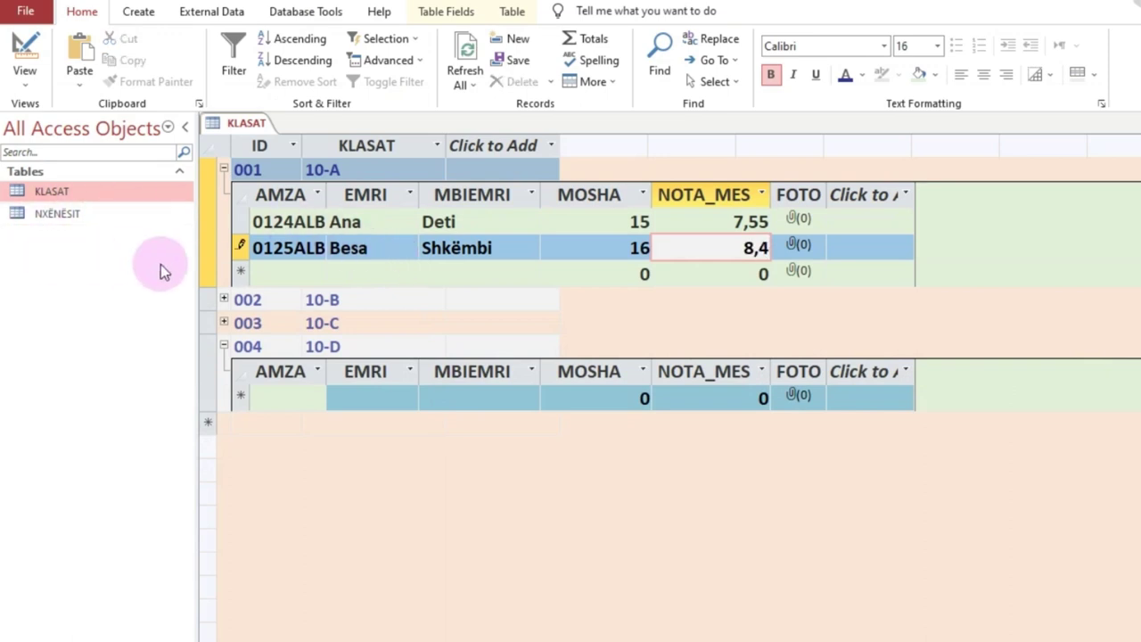
pyautogui.click(269, 274)
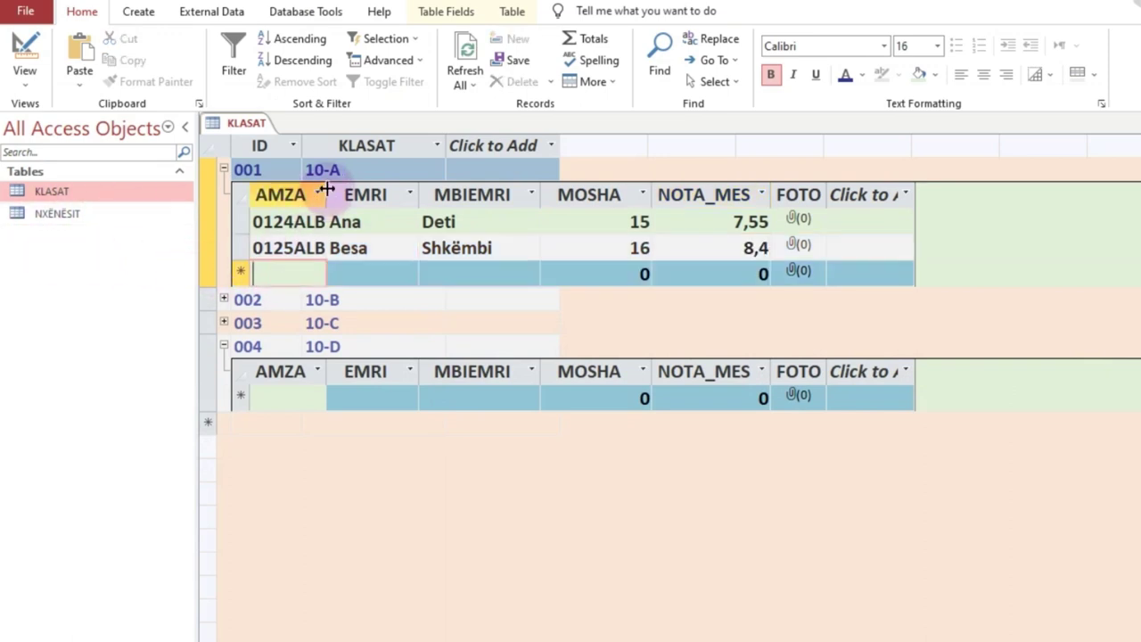
# Step: Resize the AMZA, EMRI, MBIEMRI and MOSHA column widths in the 10-A subdatasheet
pyautogui.moveTo(331, 187); pyautogui.dragTo(344, 187)
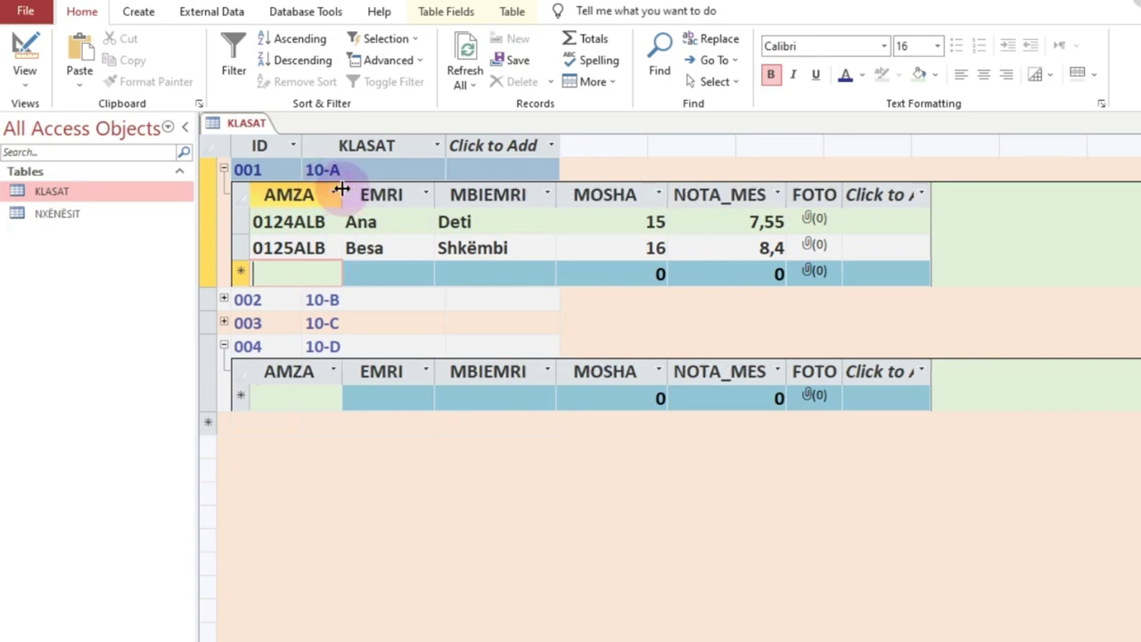
pyautogui.moveTo(436, 184); pyautogui.dragTo(457, 185)
pyautogui.moveTo(579, 192); pyautogui.dragTo(588, 193)
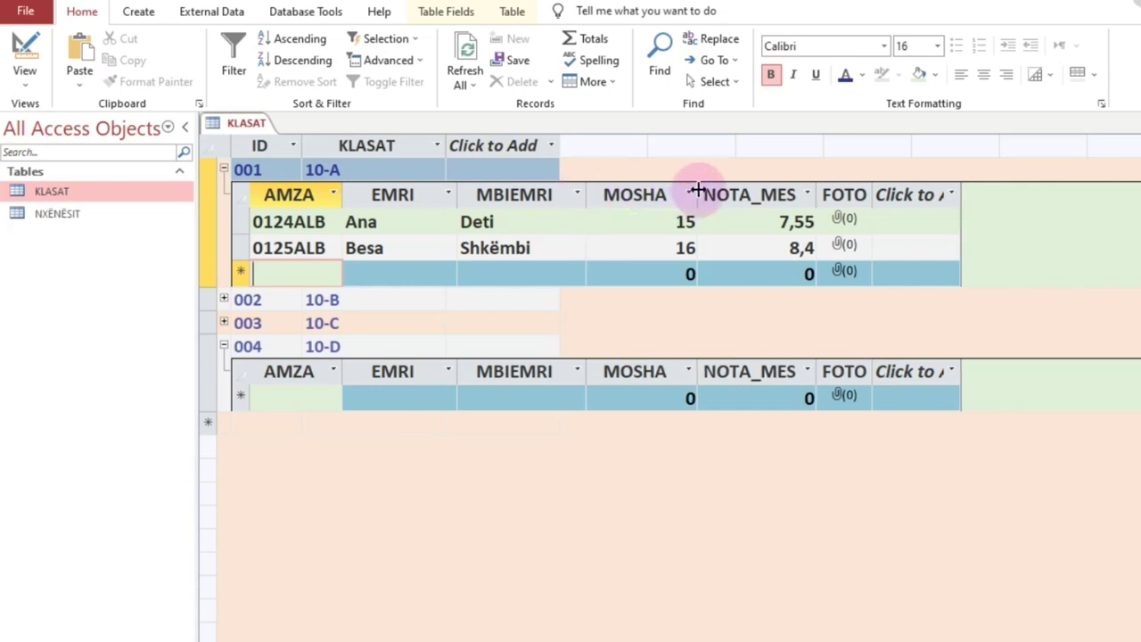
pyautogui.moveTo(695, 191); pyautogui.dragTo(675, 196)
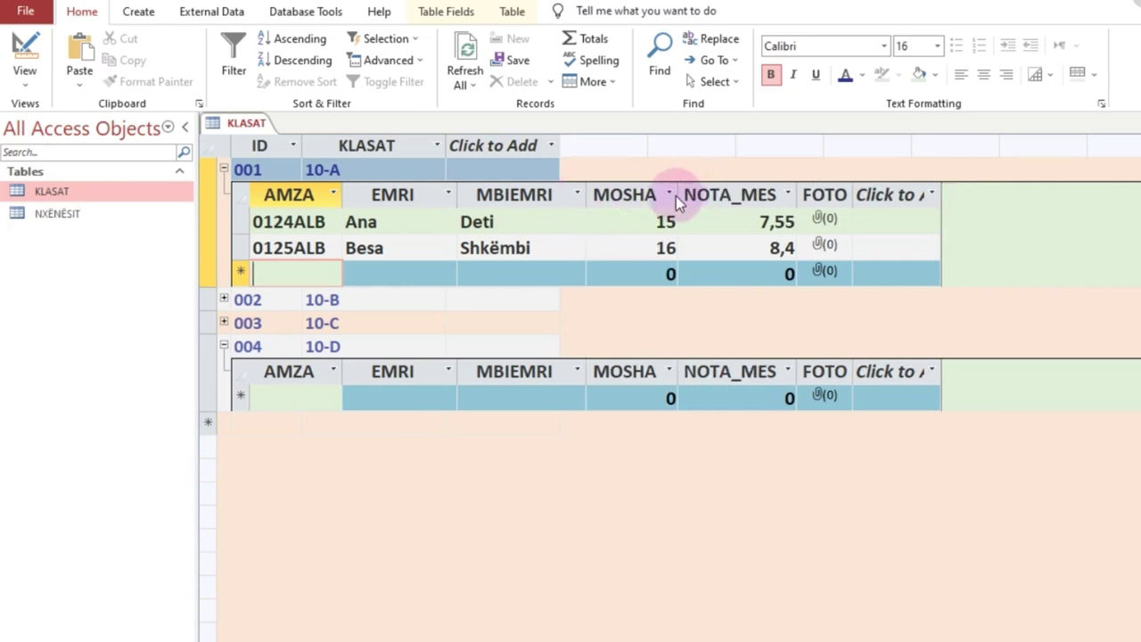
# Step: Centre the values in the AMZA, EMRI, MBIEMRI, MOSHA and NOTA_MES columns
pyautogui.click(245, 194)
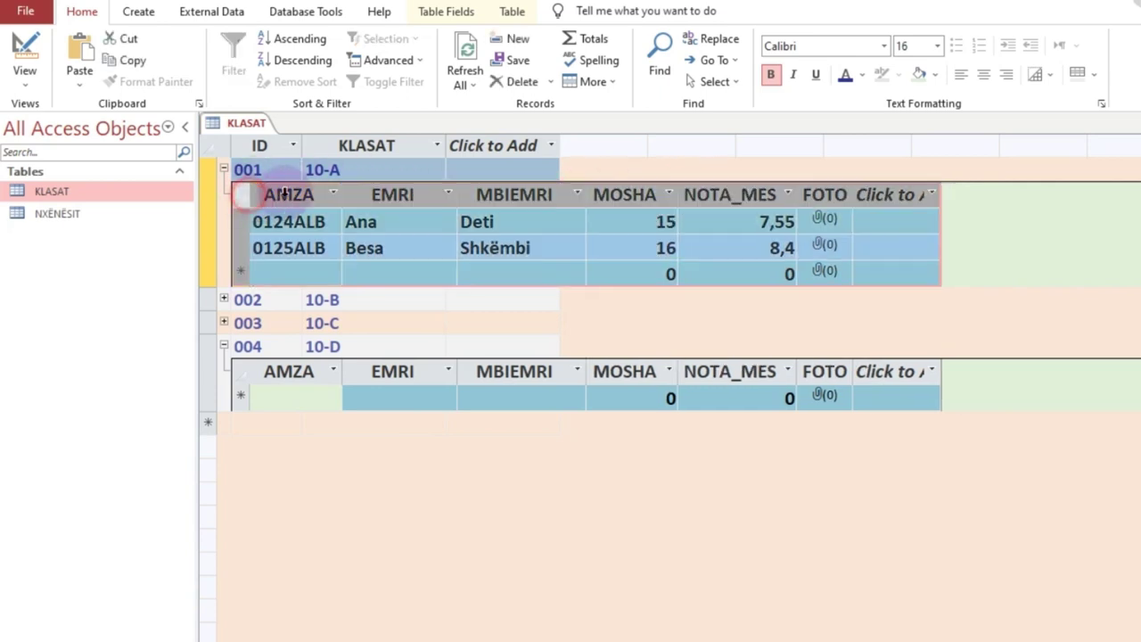
pyautogui.click(983, 74)
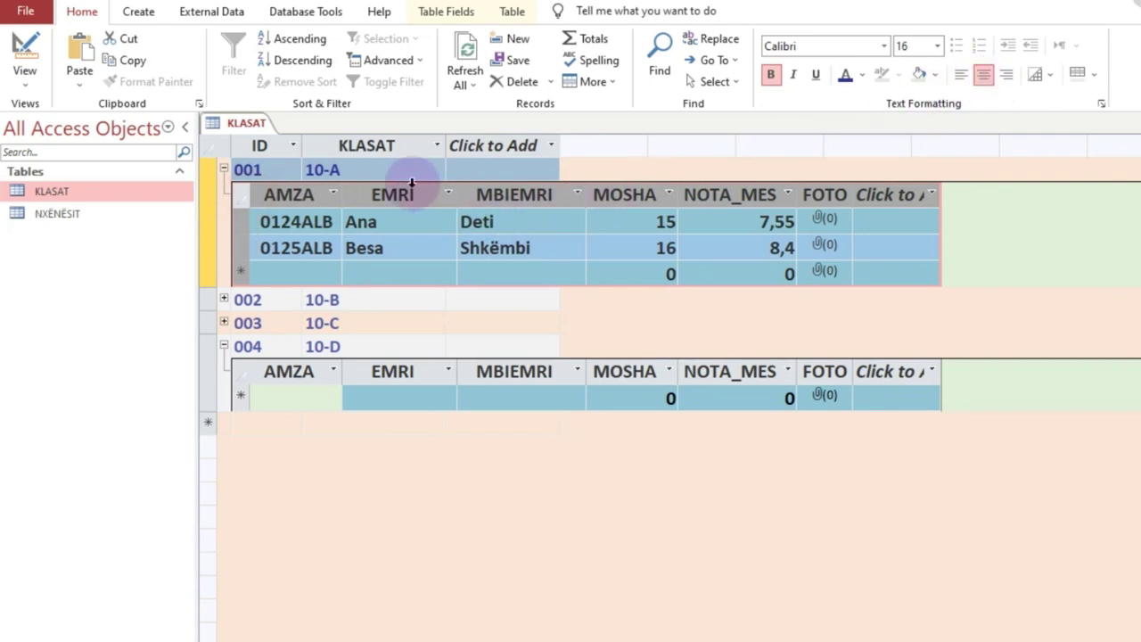
pyautogui.click(408, 189)
pyautogui.click(984, 74)
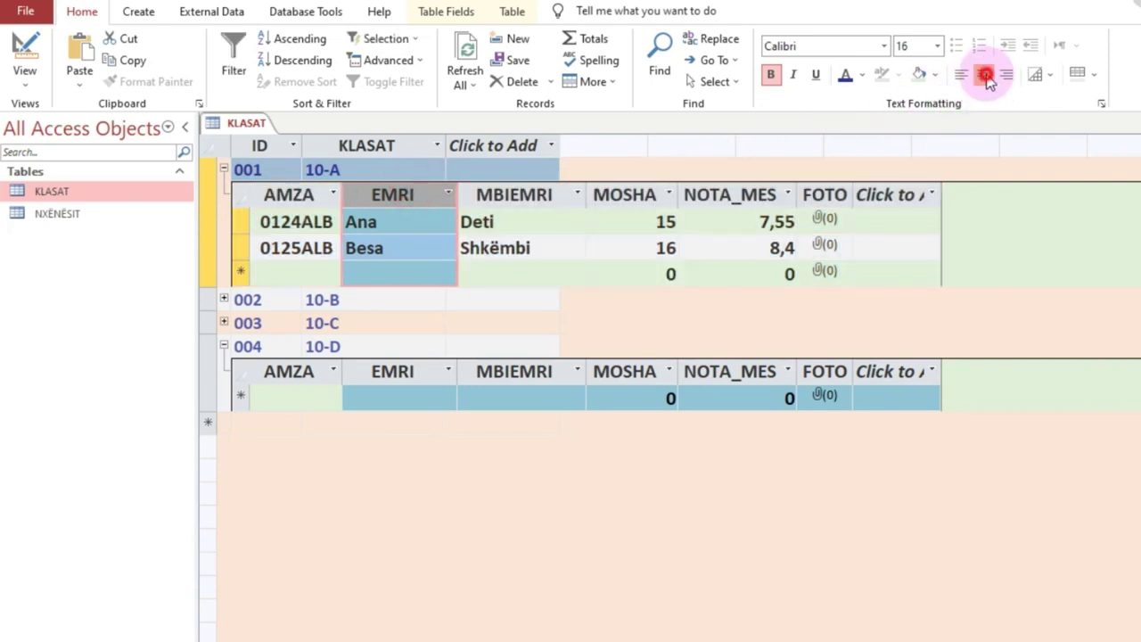
pyautogui.click(522, 171)
pyautogui.moveTo(523, 192); pyautogui.dragTo(820, 187)
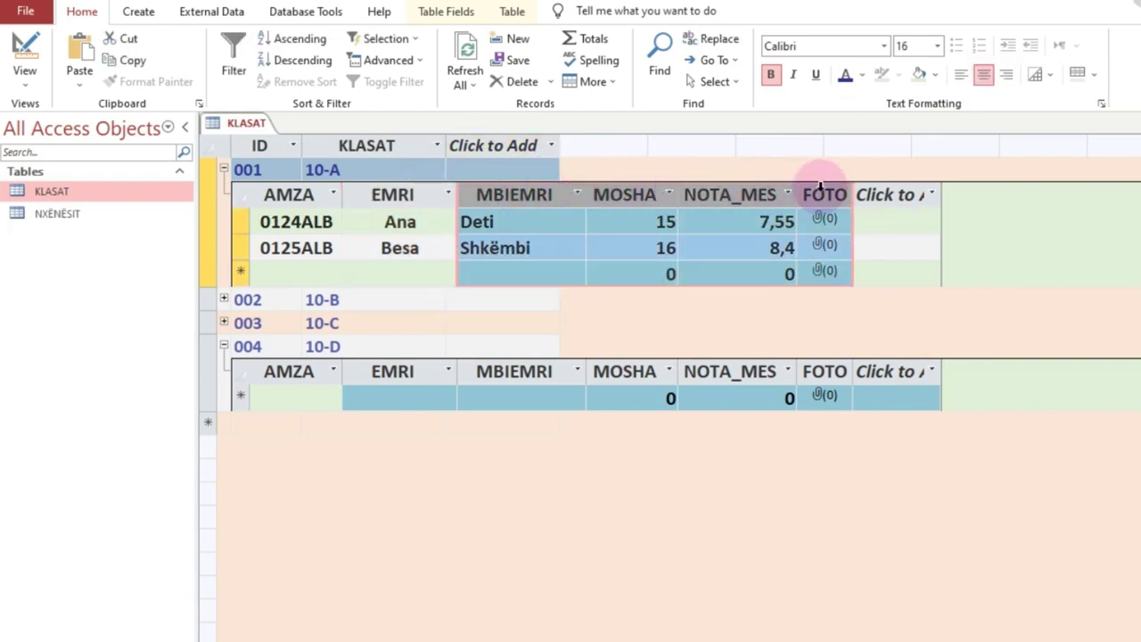
pyautogui.click(983, 74)
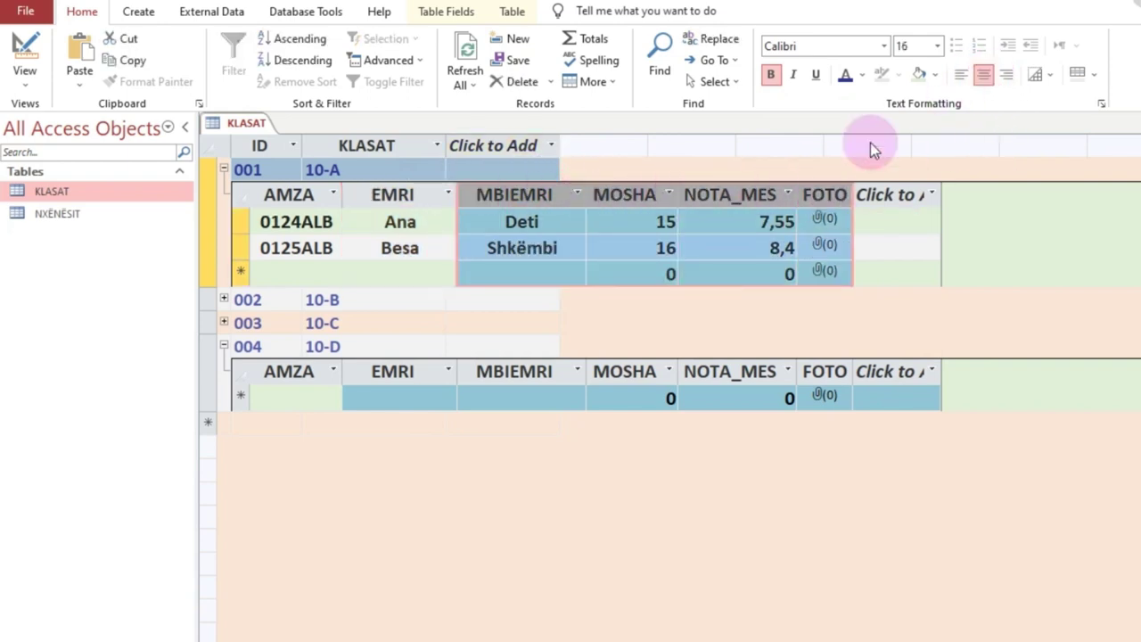
pyautogui.click(721, 217)
pyautogui.click(636, 195)
pyautogui.click(985, 73)
pyautogui.click(733, 192)
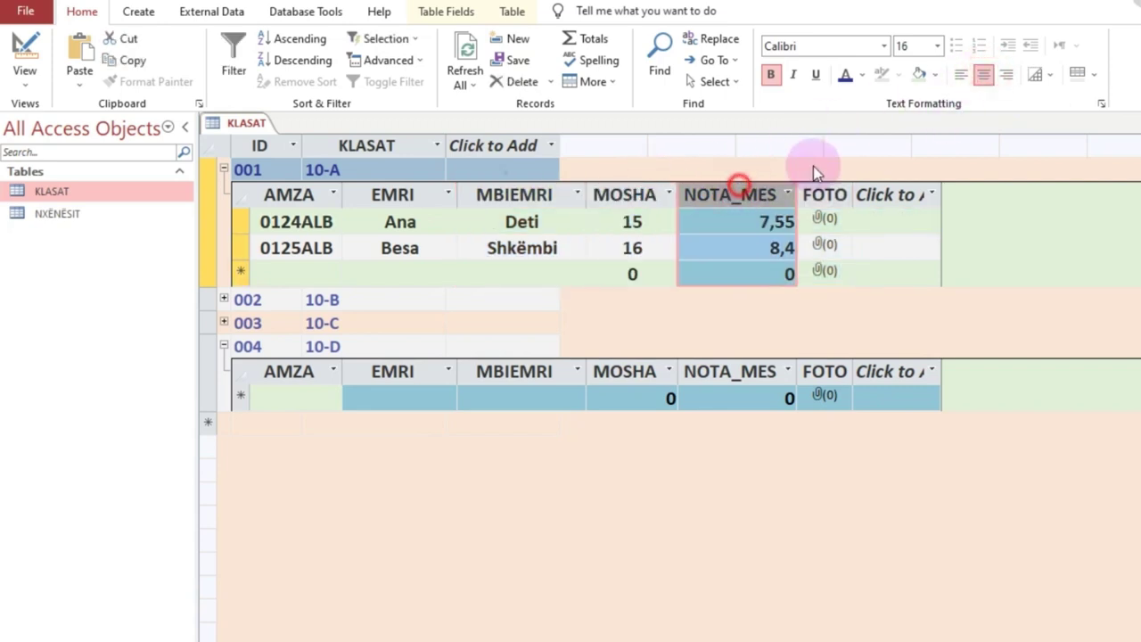
pyautogui.click(983, 74)
pyautogui.click(571, 219)
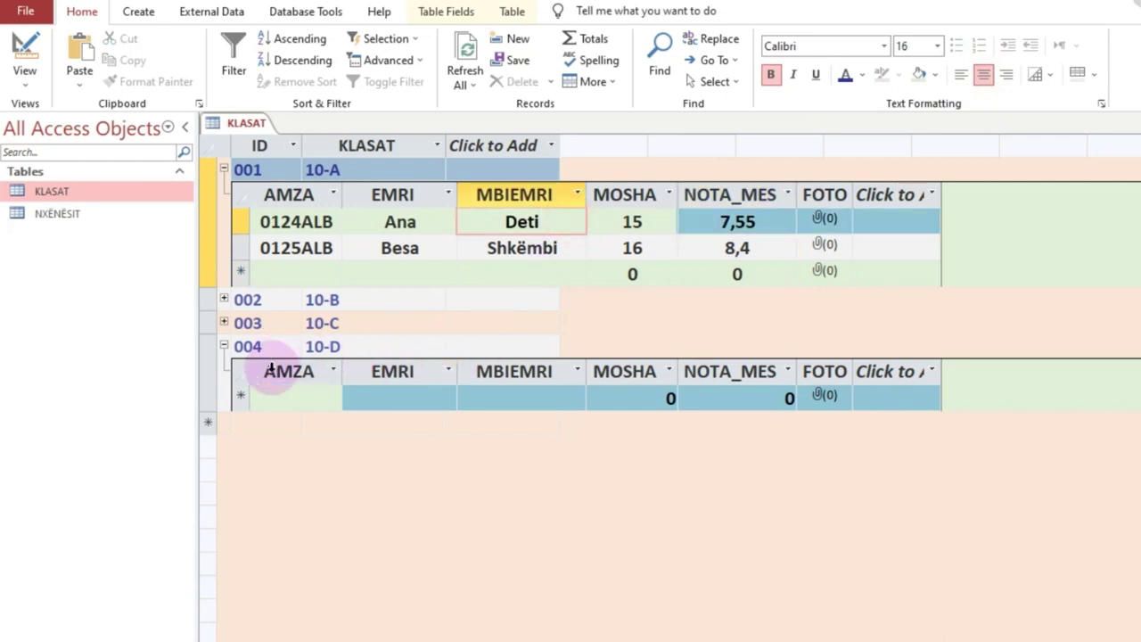
pyautogui.click(311, 271)
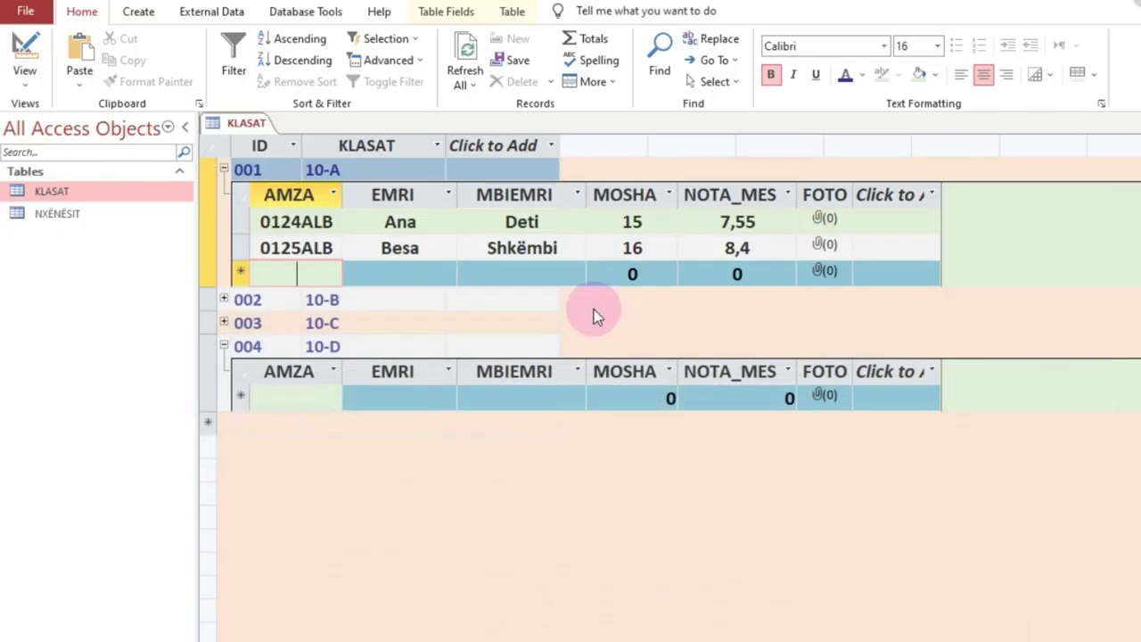
pyautogui.click(297, 274)
pyautogui.write('0126')
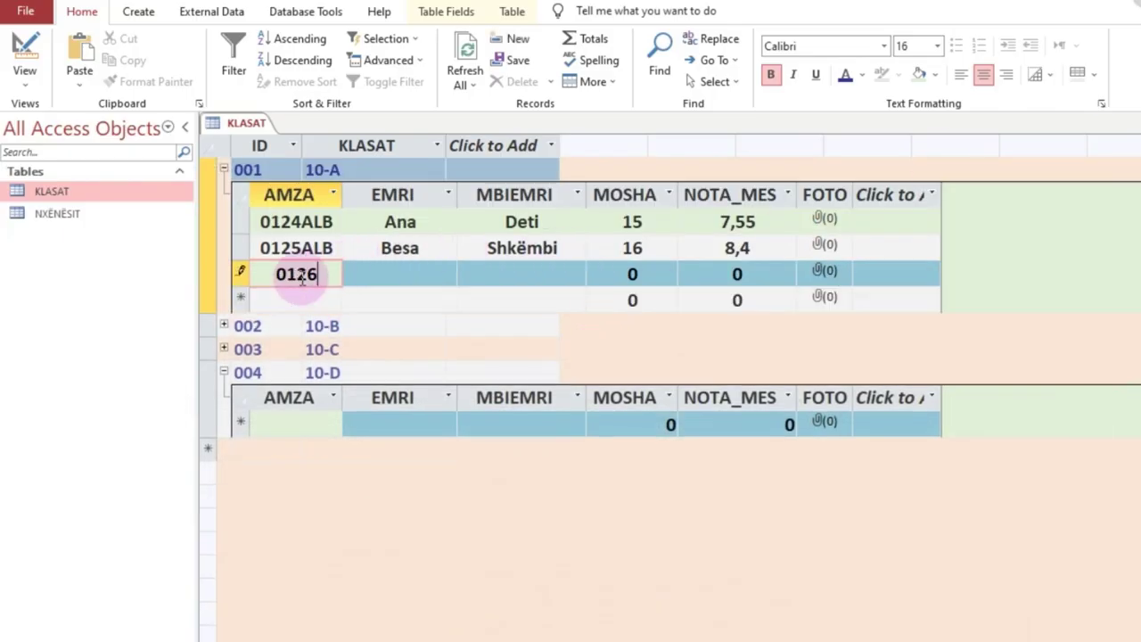
pyautogui.write('ALB')
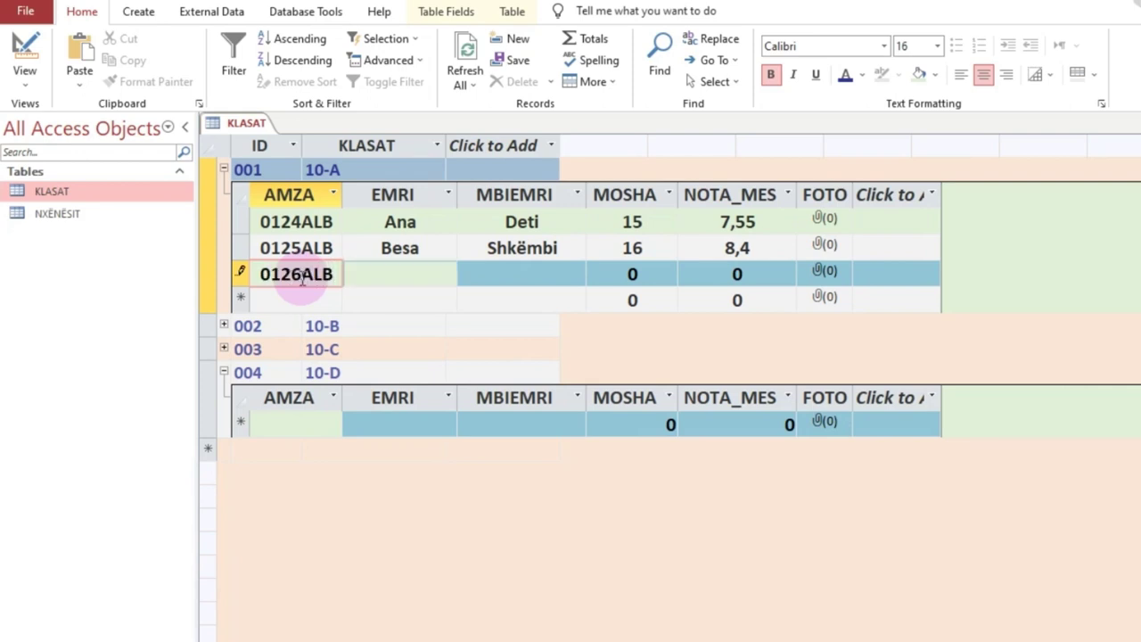
pyautogui.press('Tab')
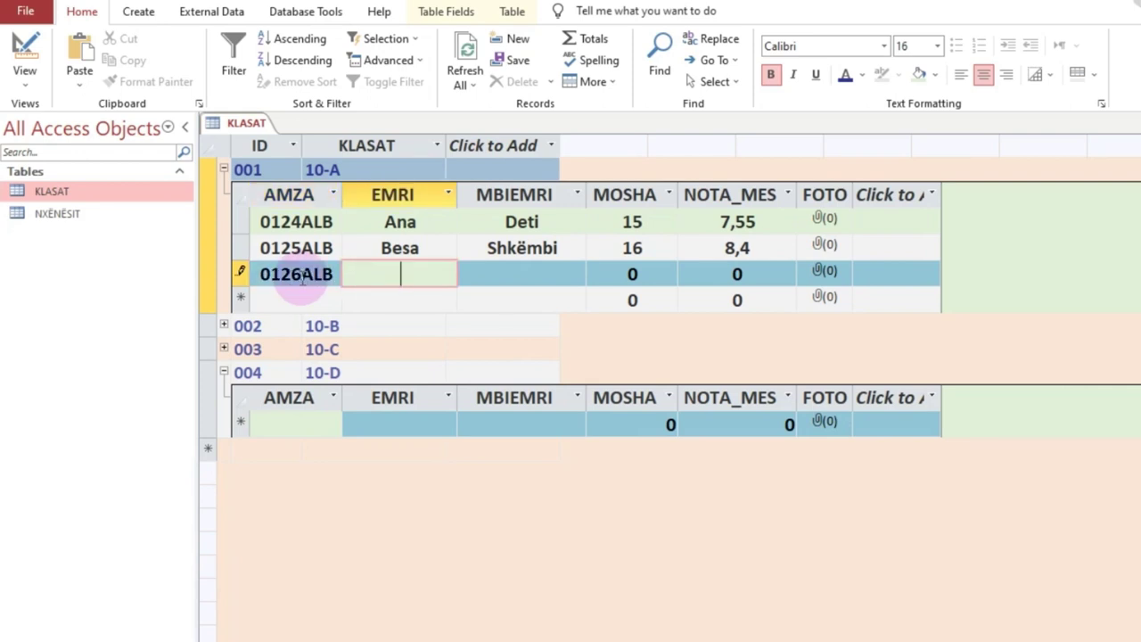
pyautogui.press('Tab')
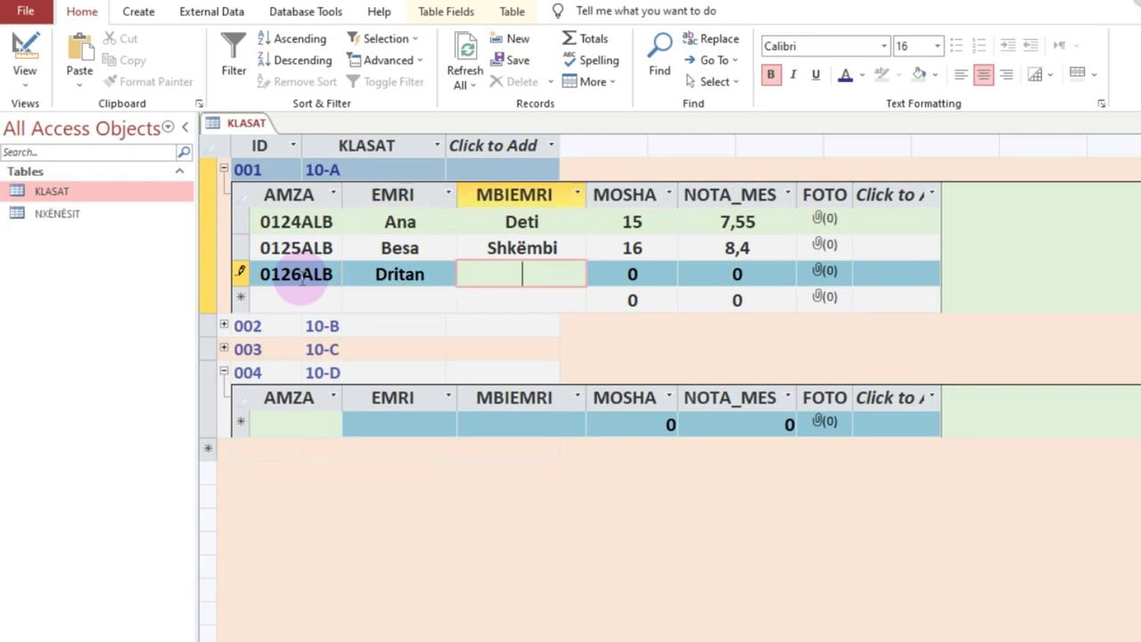
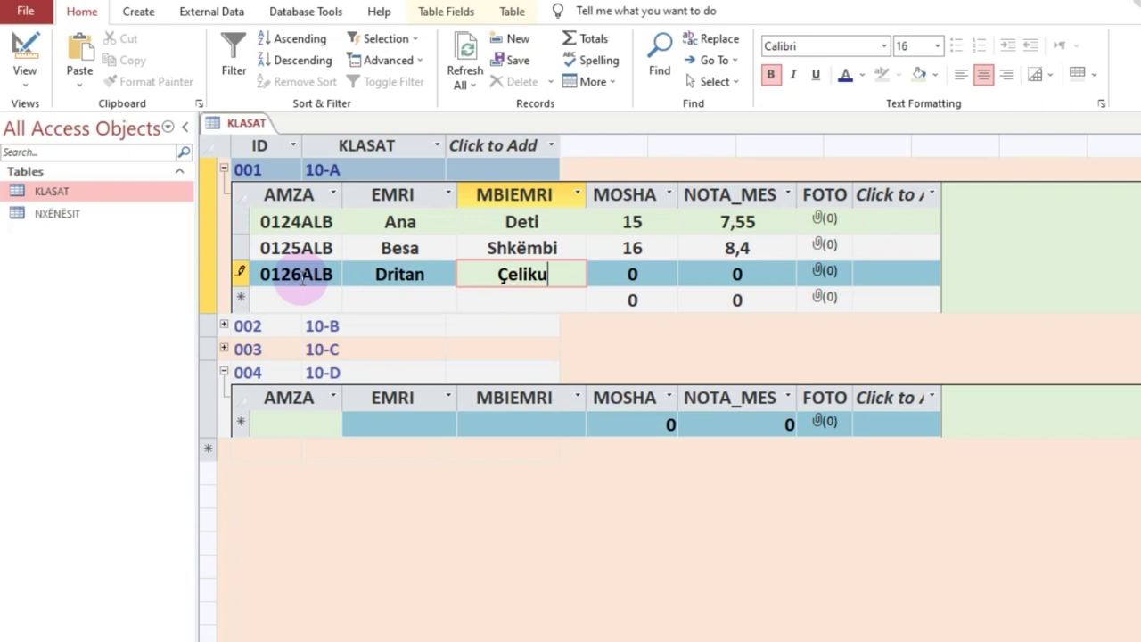
# Step: Set the student's age to 16 and average grade to 9,12, then save
pyautogui.press('Tab')
pyautogui.write('16')
pyautogui.press('Tab')
pyautogui.write('8,4')
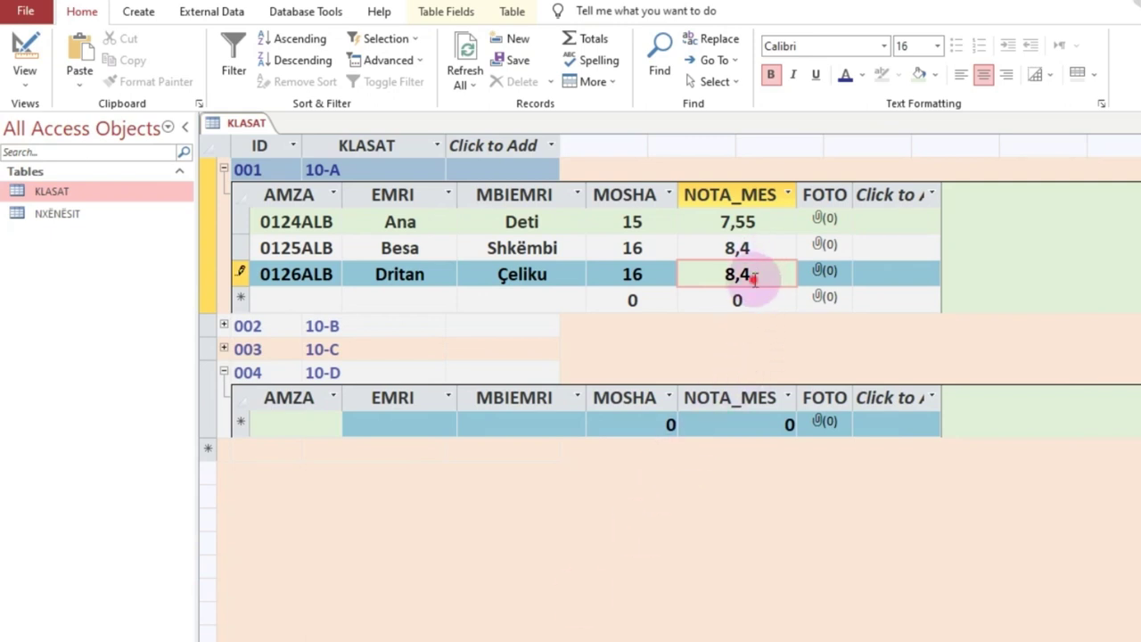
pyautogui.moveTo(751, 274); pyautogui.dragTo(688, 276)
pyautogui.write('9,12')
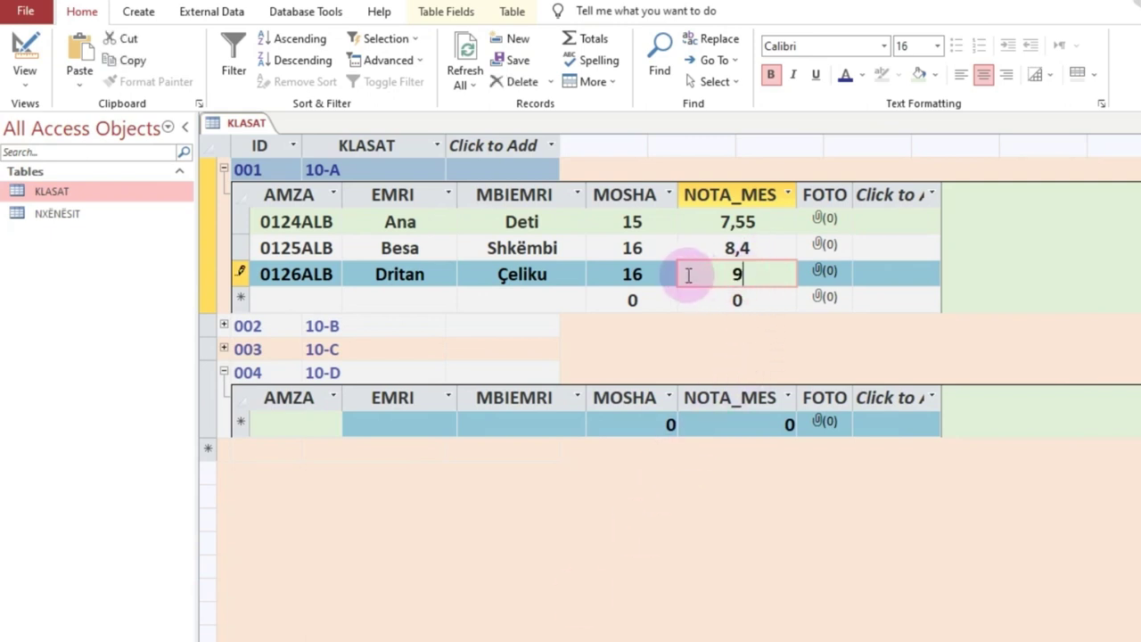
pyautogui.click(412, 424)
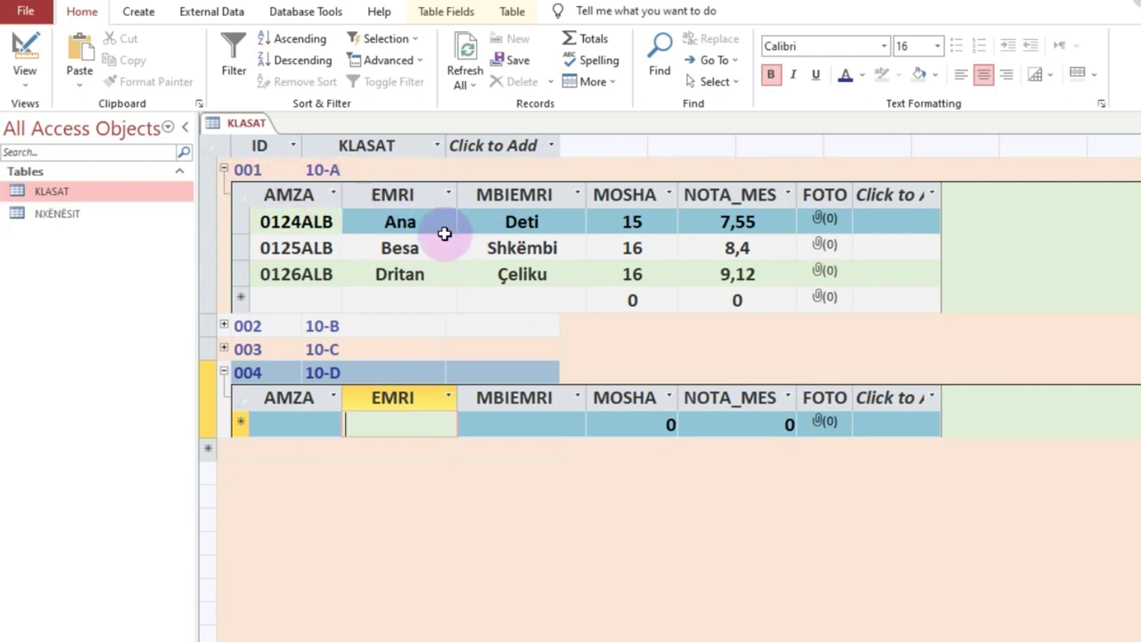
# Step: Enter 10-D student 0135ALb with first name, surname, age 16 and average 8,4, then save
pyautogui.click(306, 429)
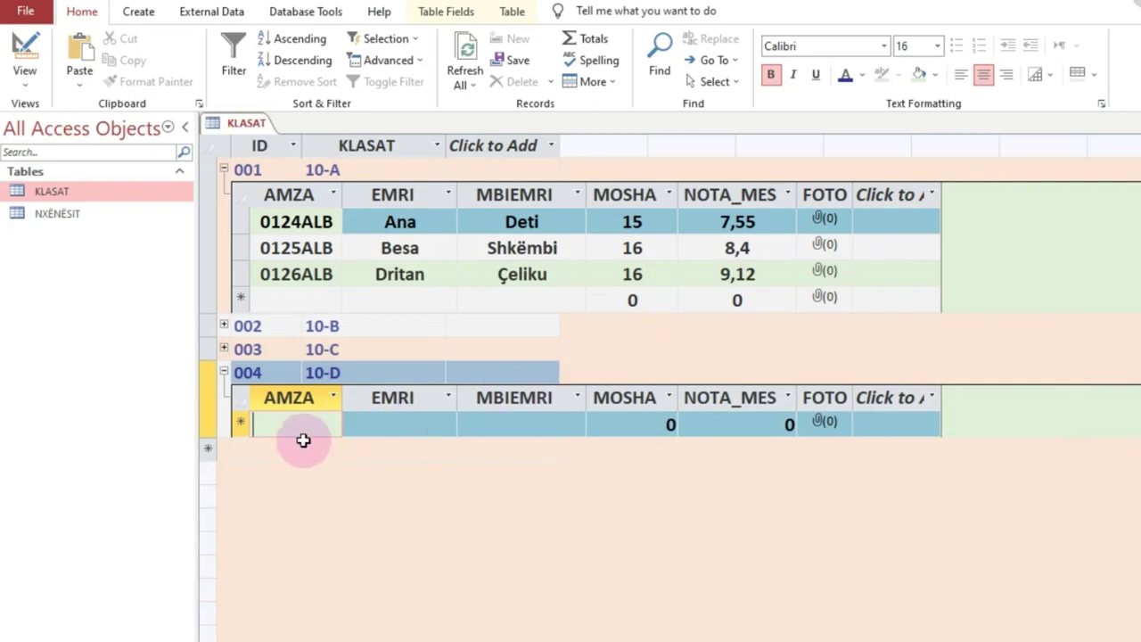
pyautogui.write('0135')
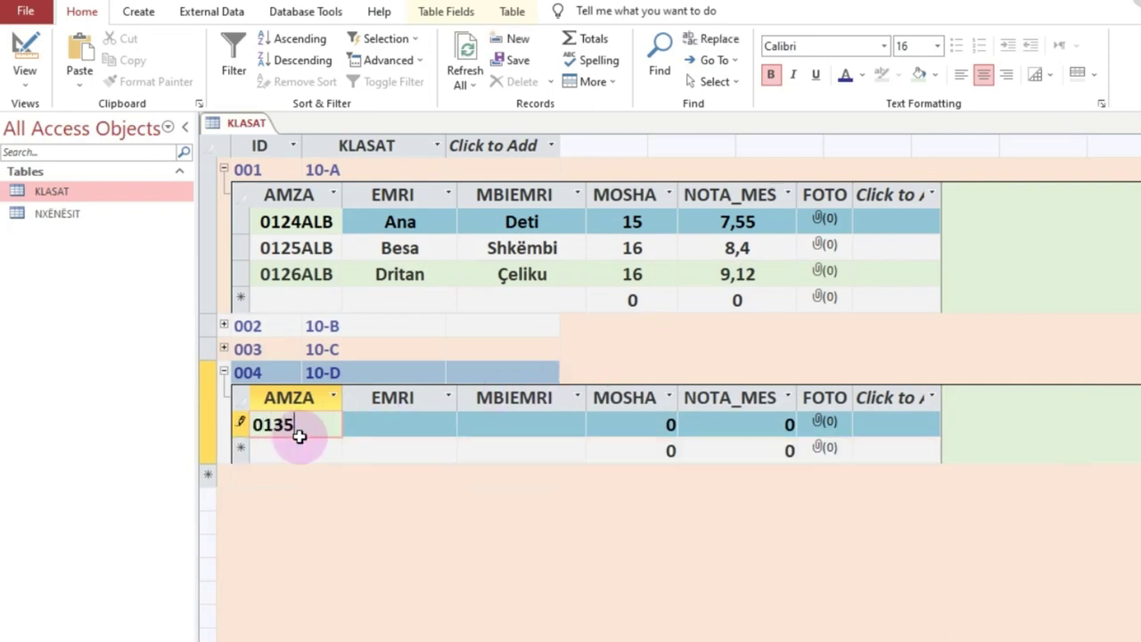
pyautogui.write('ALb')
pyautogui.press('Tab')
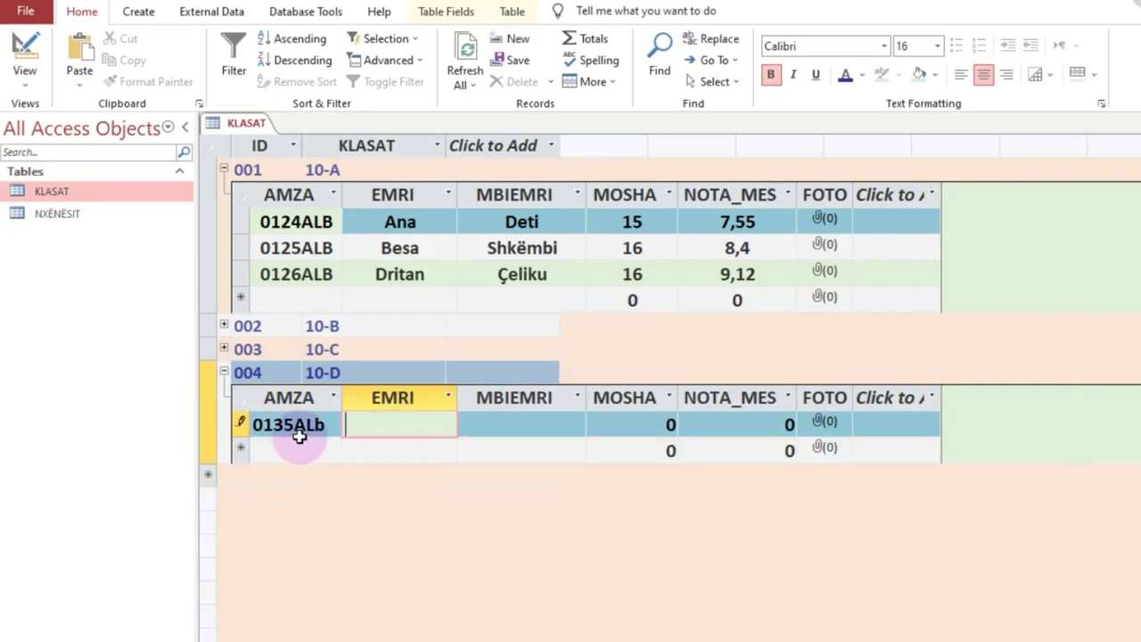
pyautogui.press('Tab')
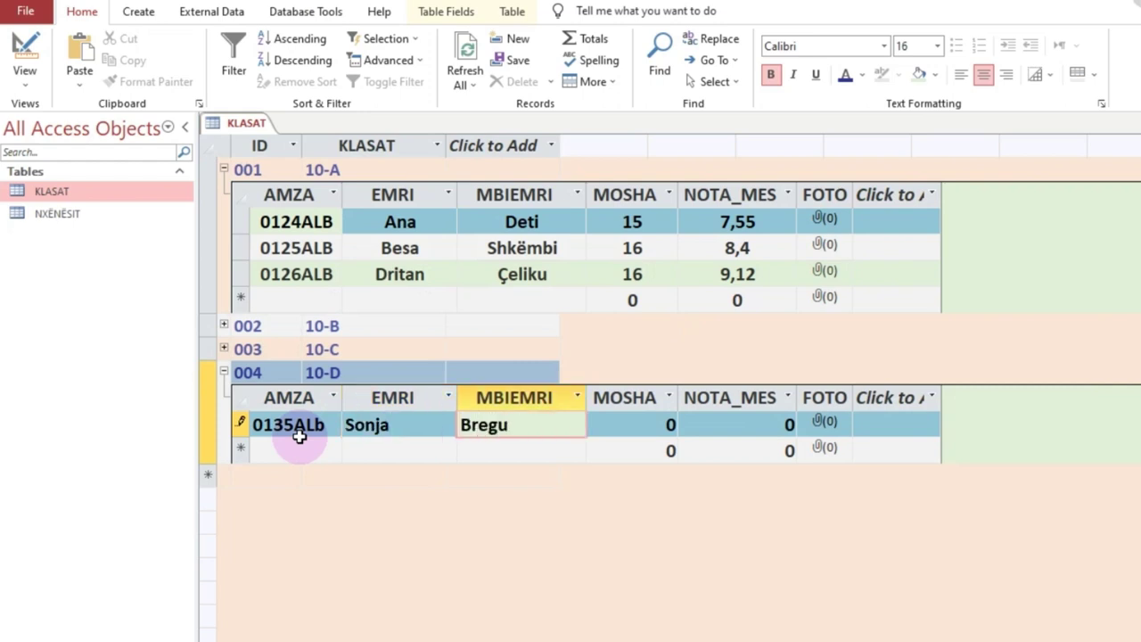
pyautogui.press('Tab')
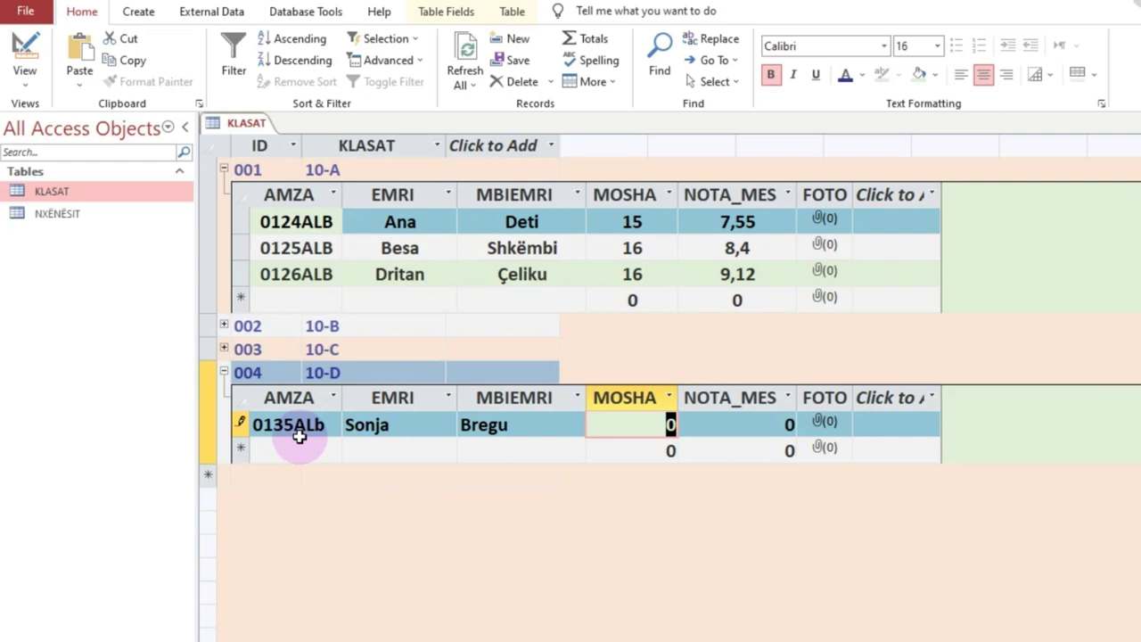
pyautogui.write('16')
pyautogui.press('Tab')
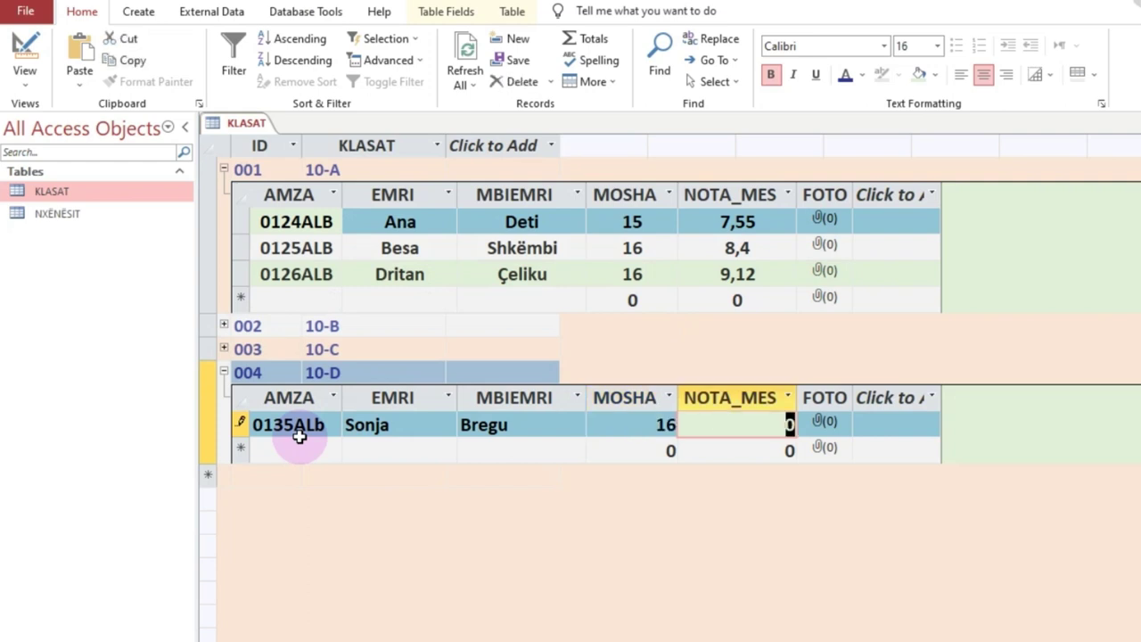
pyautogui.write('8,4')
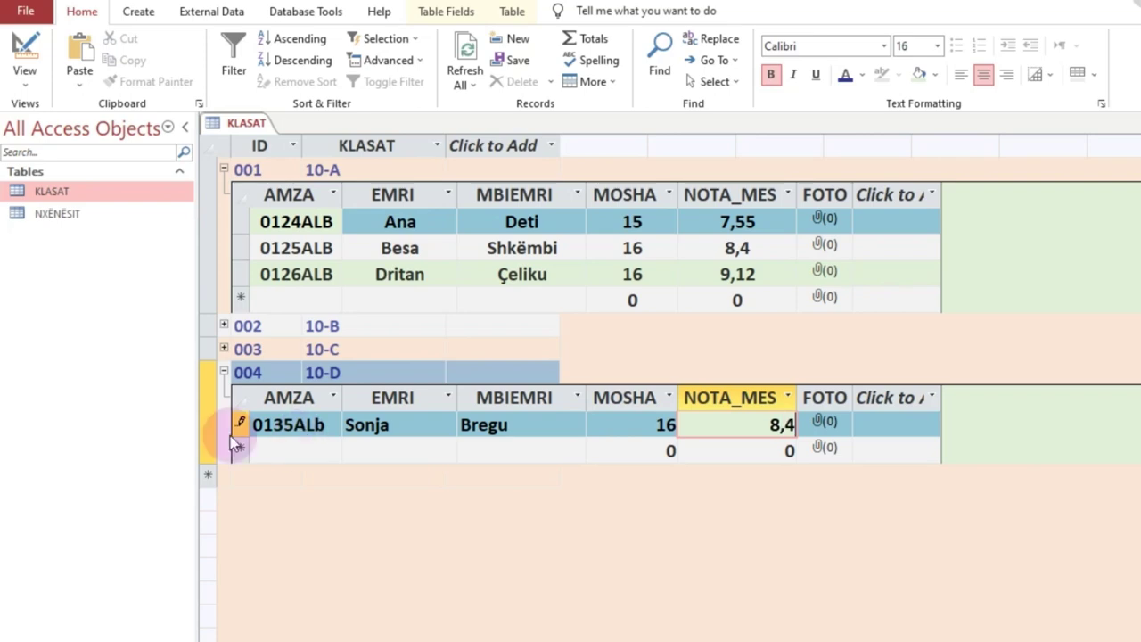
pyautogui.click(294, 451)
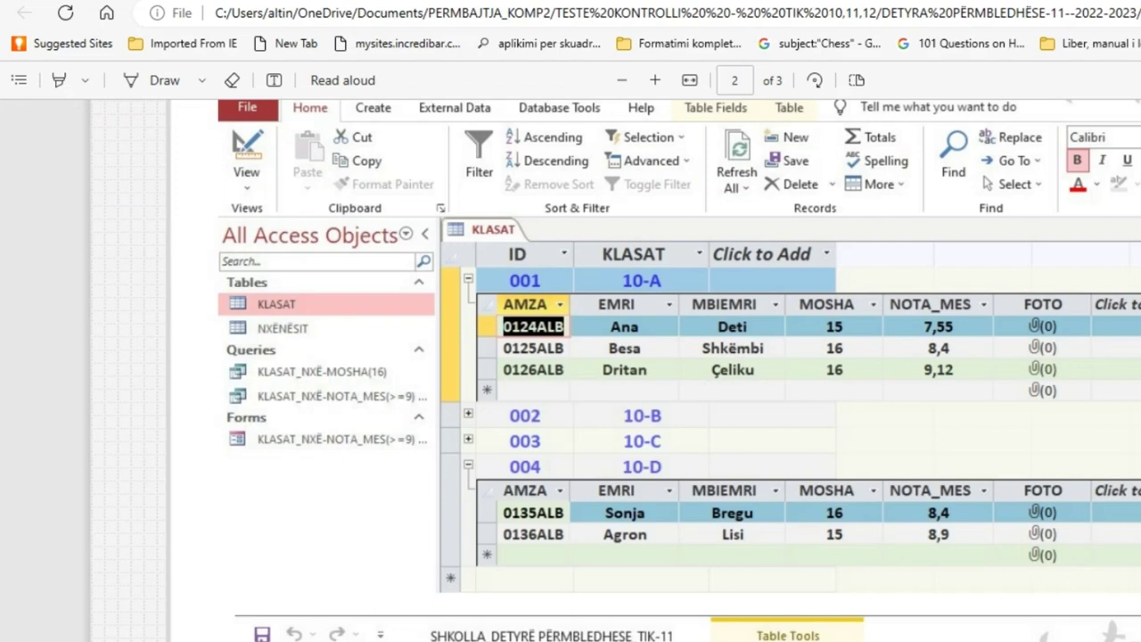
pyautogui.scroll(-3, 680, 370)
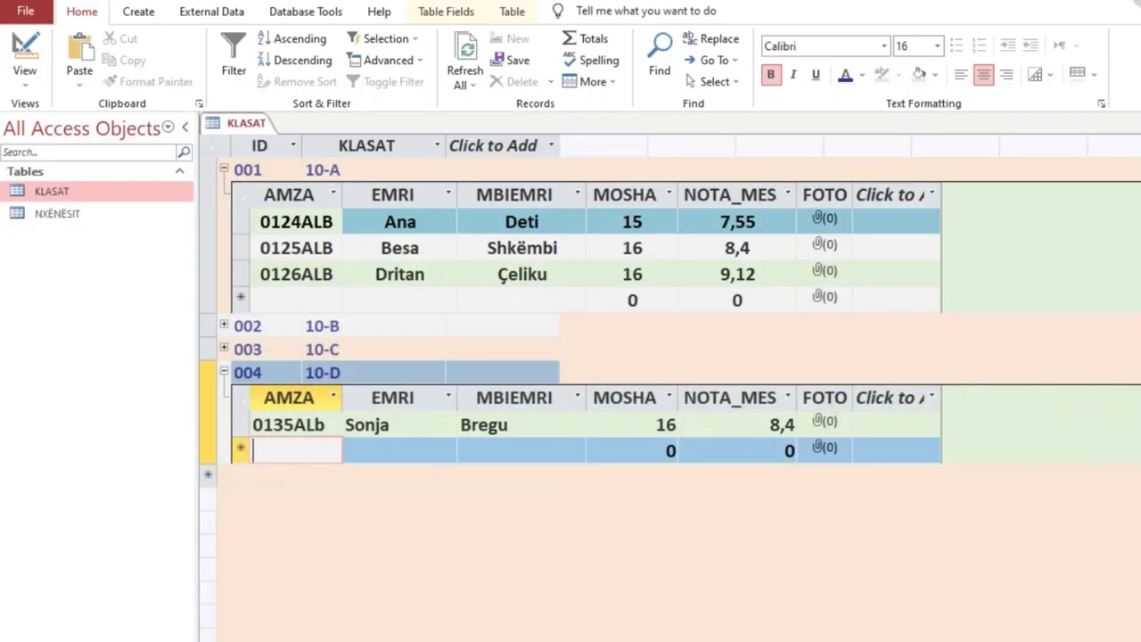
pyautogui.write('0136')
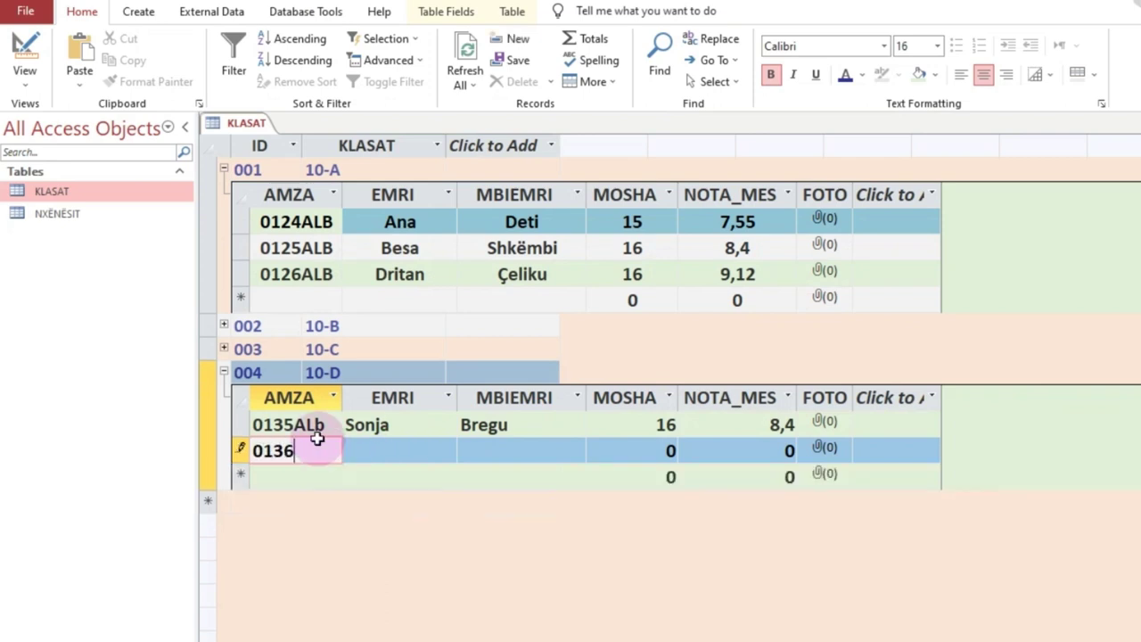
pyautogui.write('ALB')
pyautogui.press('Tab')
pyautogui.press('Tab')
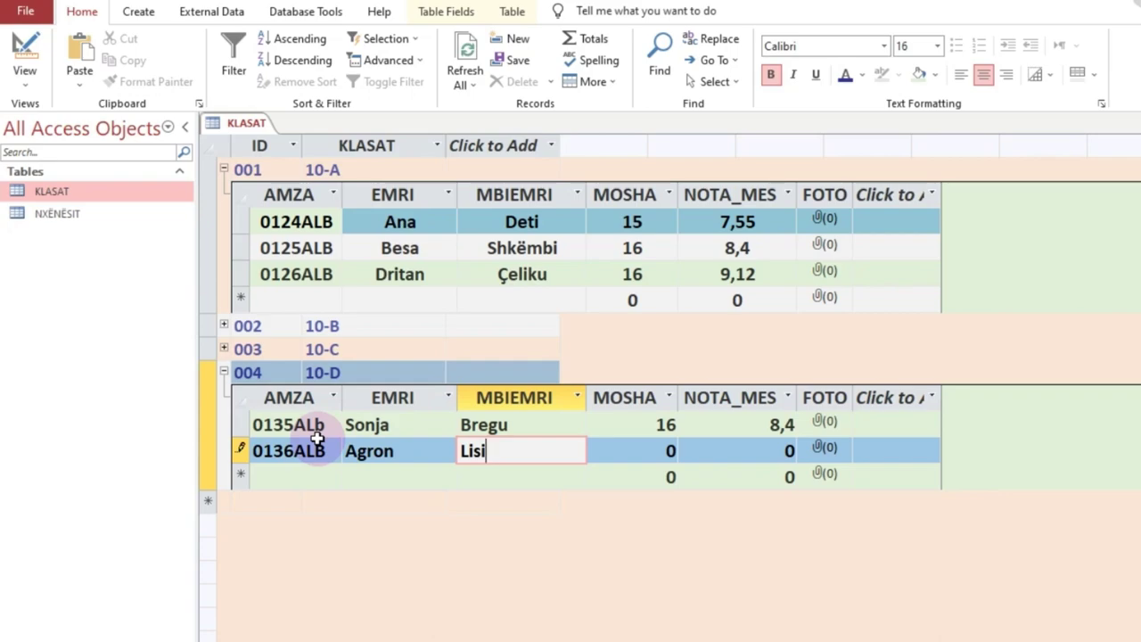
pyautogui.press('Tab')
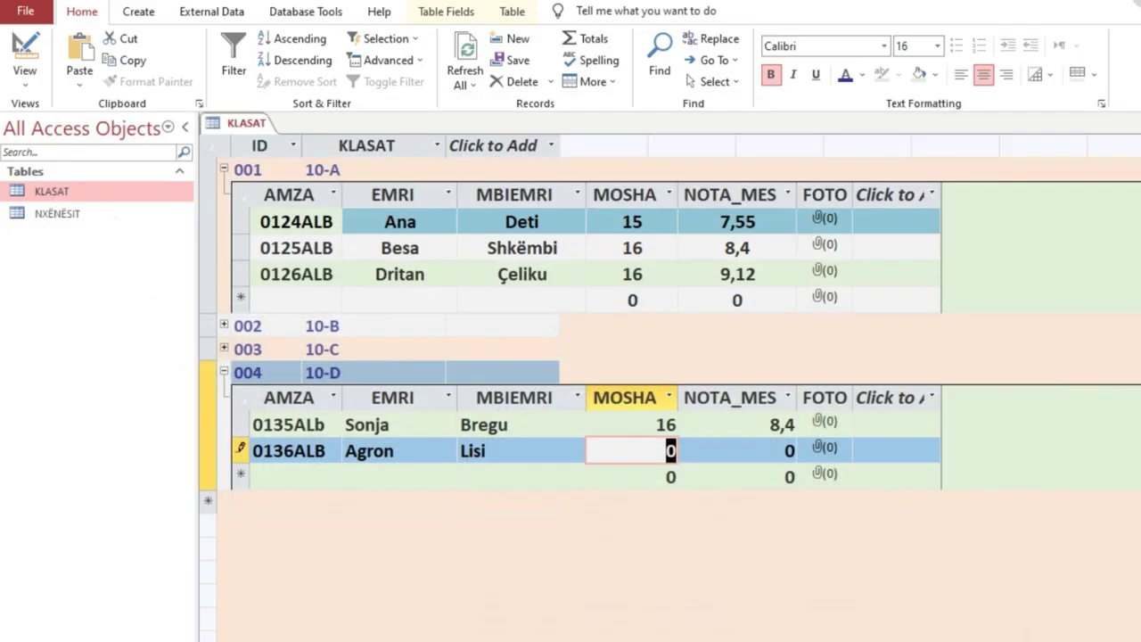
pyautogui.write('15')
pyautogui.press('Tab')
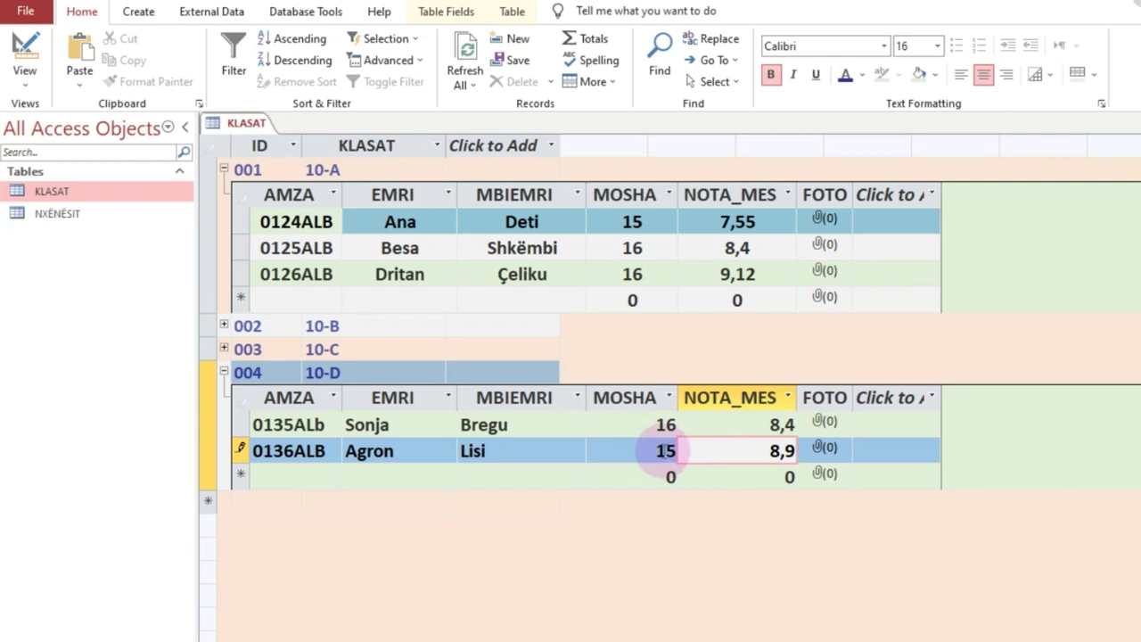
pyautogui.click(623, 444)
# Step: Centre the values in the 10-D MOSHA column
pyautogui.click(618, 425)
pyautogui.click(629, 393)
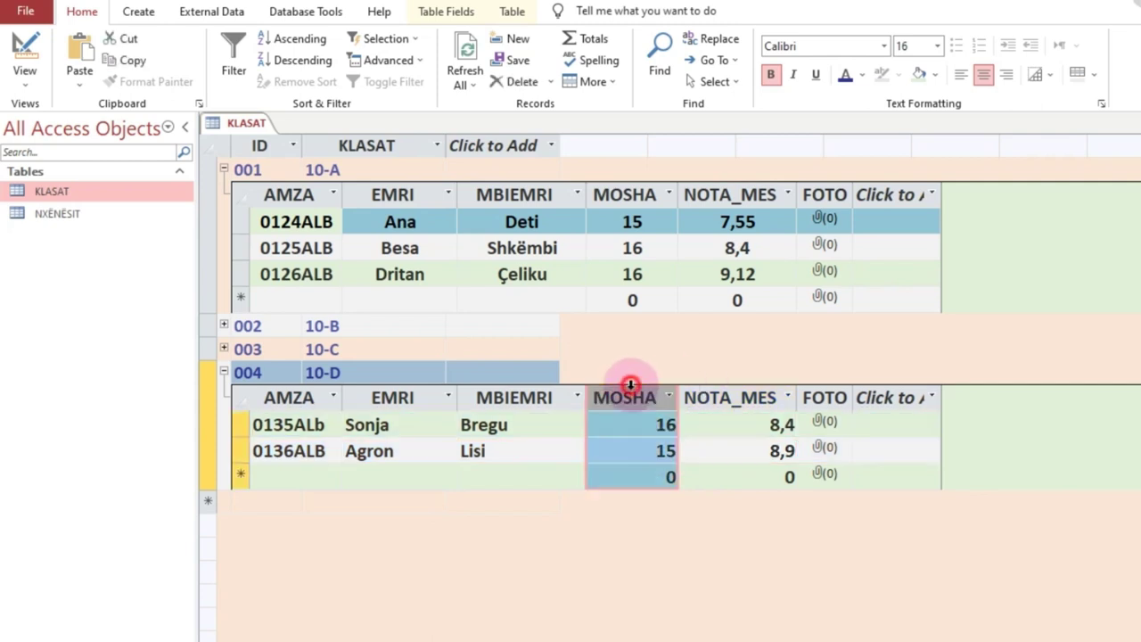
pyautogui.click(982, 77)
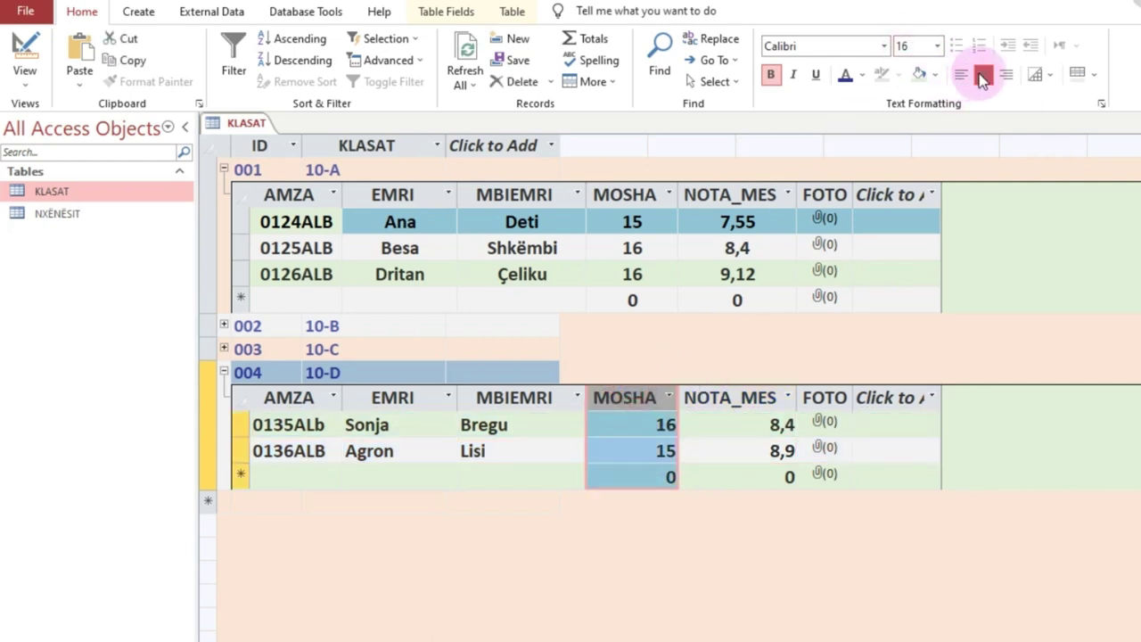
pyautogui.click(747, 393)
# Step: Collapse and re-expand the 10-D and 10-A student lists
pyautogui.click(222, 372)
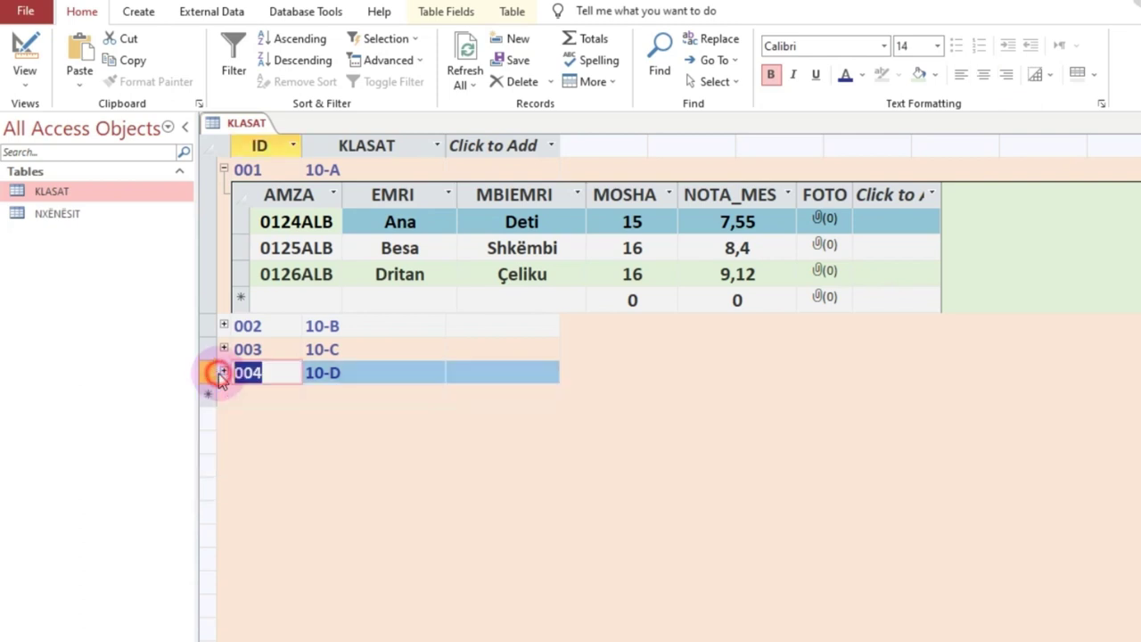
pyautogui.click(224, 372)
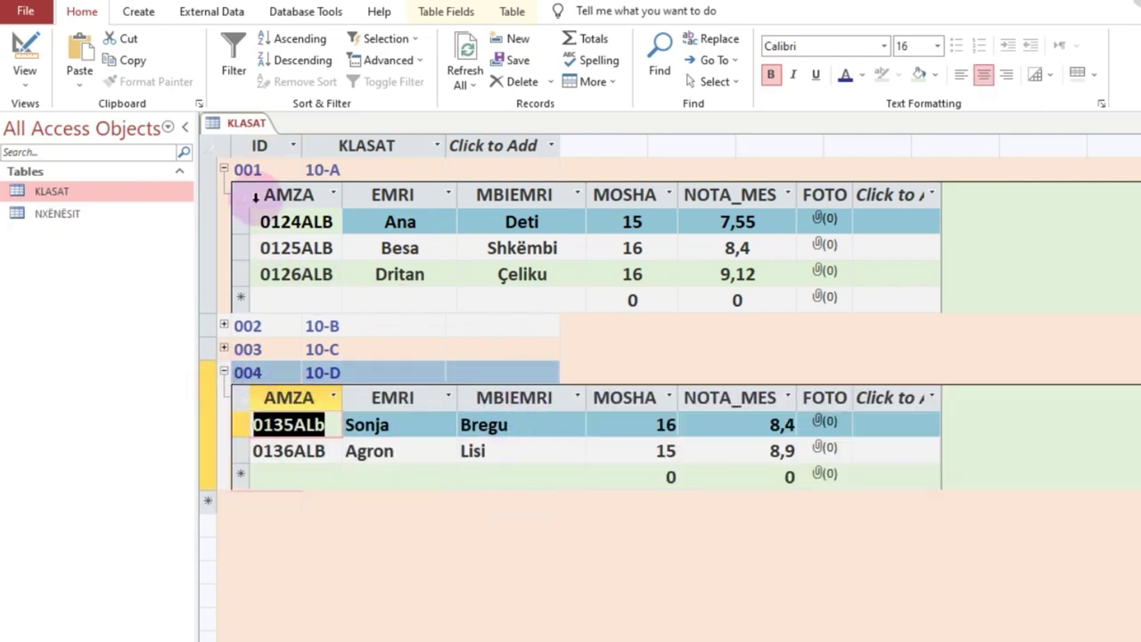
pyautogui.click(216, 169)
pyautogui.click(223, 169)
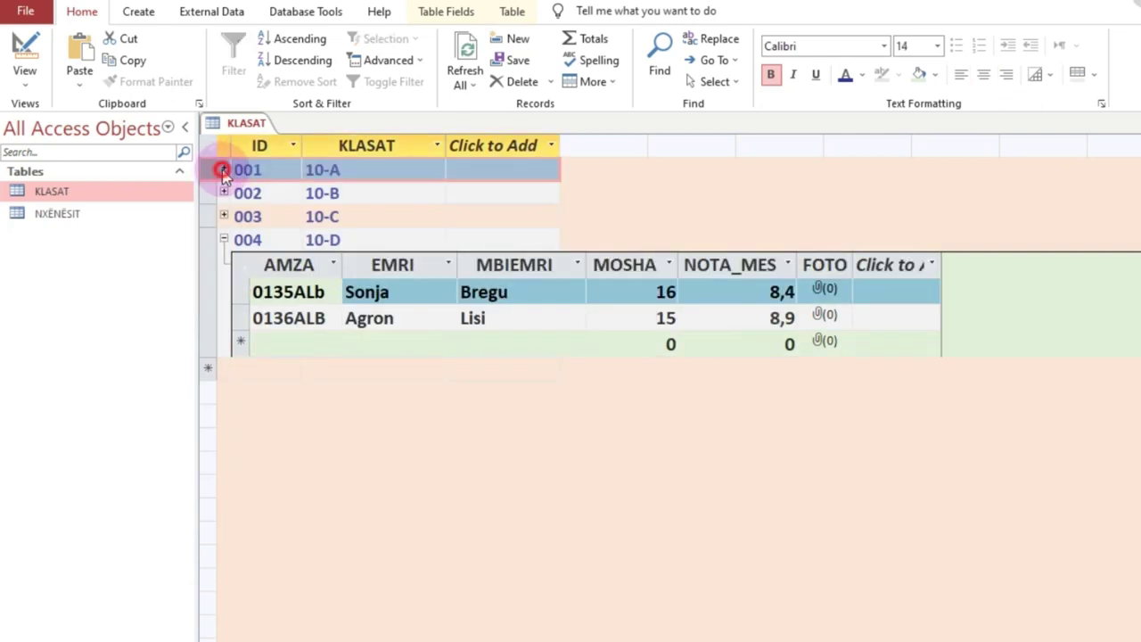
pyautogui.click(223, 169)
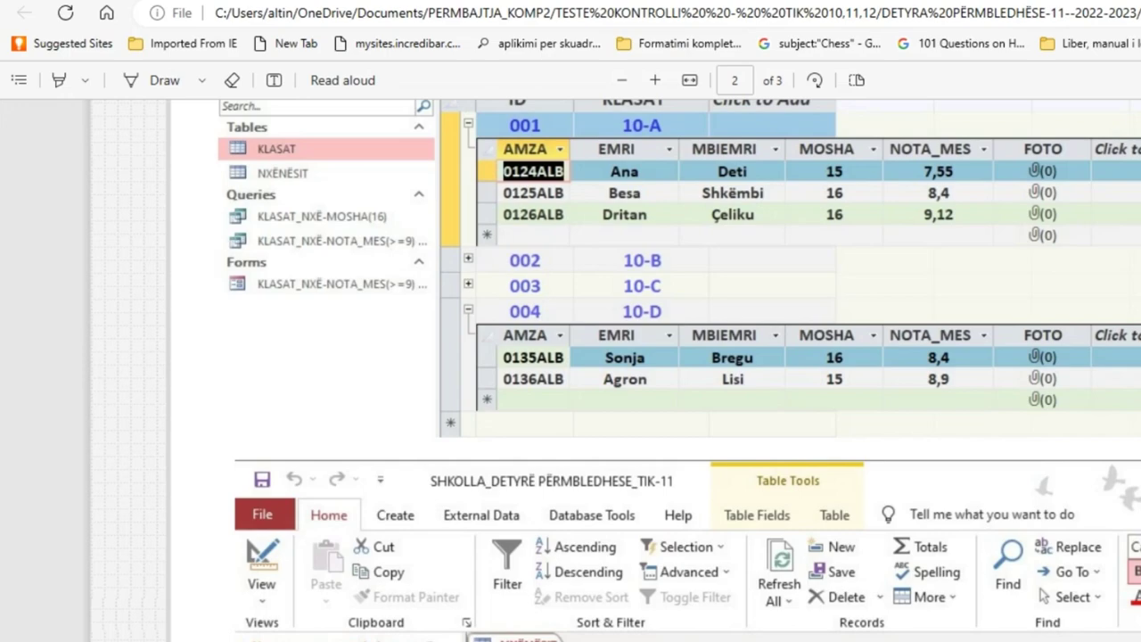
# Step: Scroll the PDF to question 5 and select the query name KLASAT_NXË-MOSHA(16)
pyautogui.scroll(-5, 688, 370)
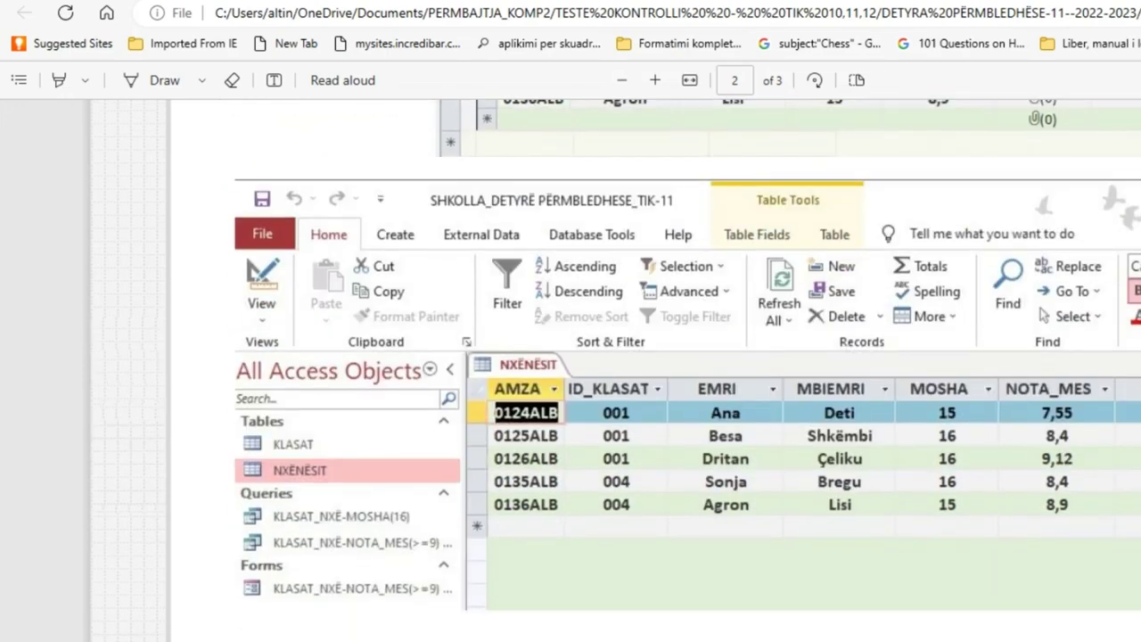
pyautogui.scroll(-3, 570, 356)
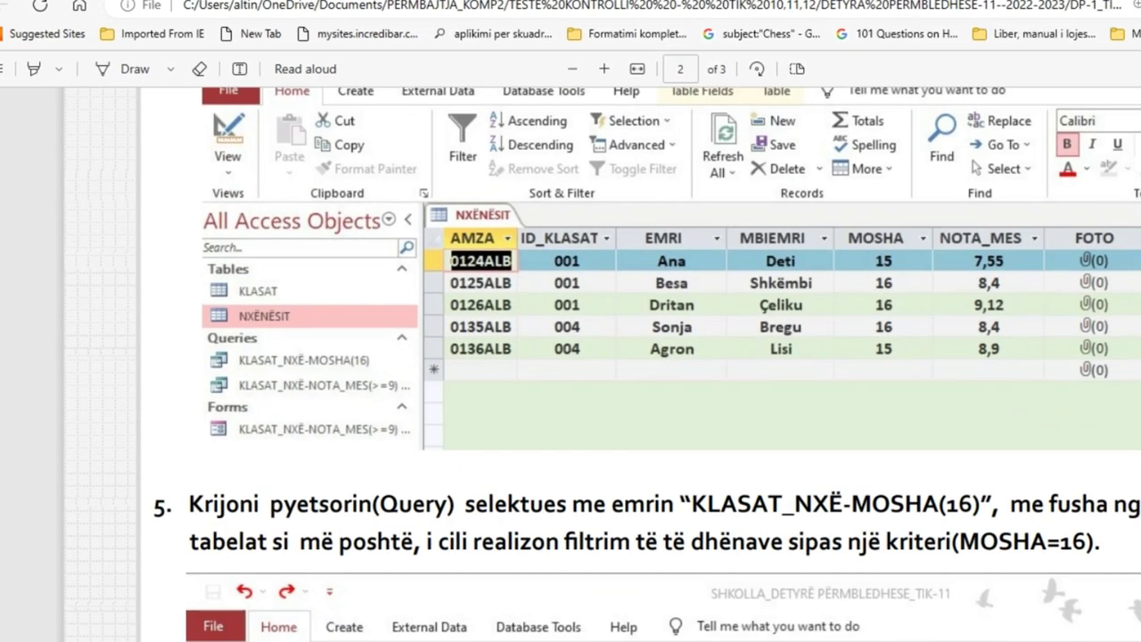
pyautogui.scroll(-8, 571, 356)
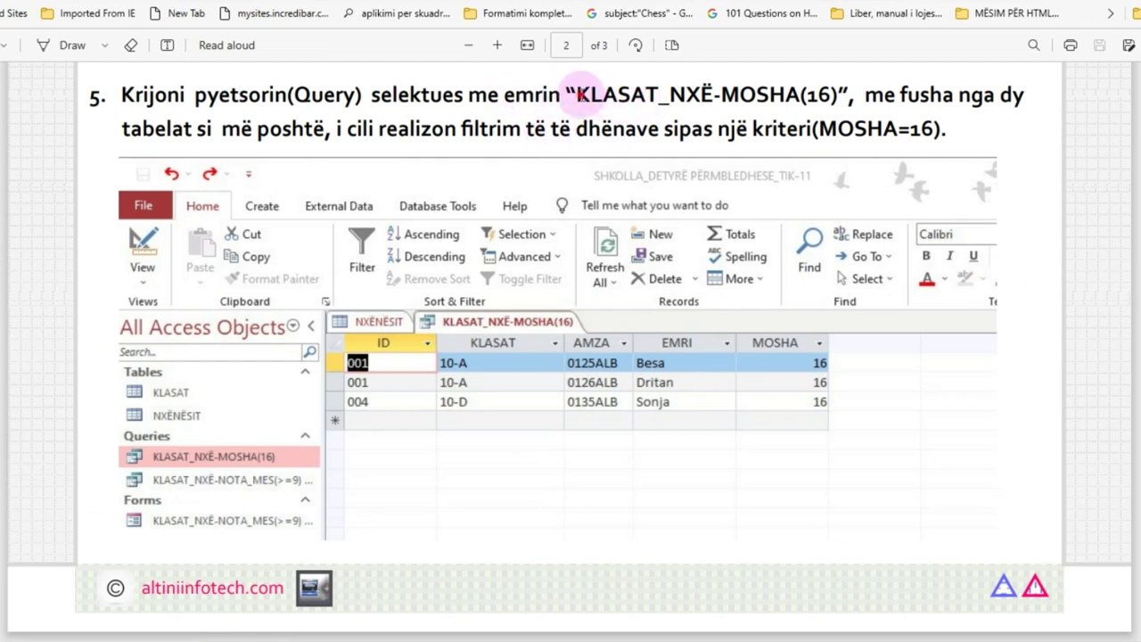
pyautogui.moveTo(604, 94); pyautogui.dragTo(836, 86)
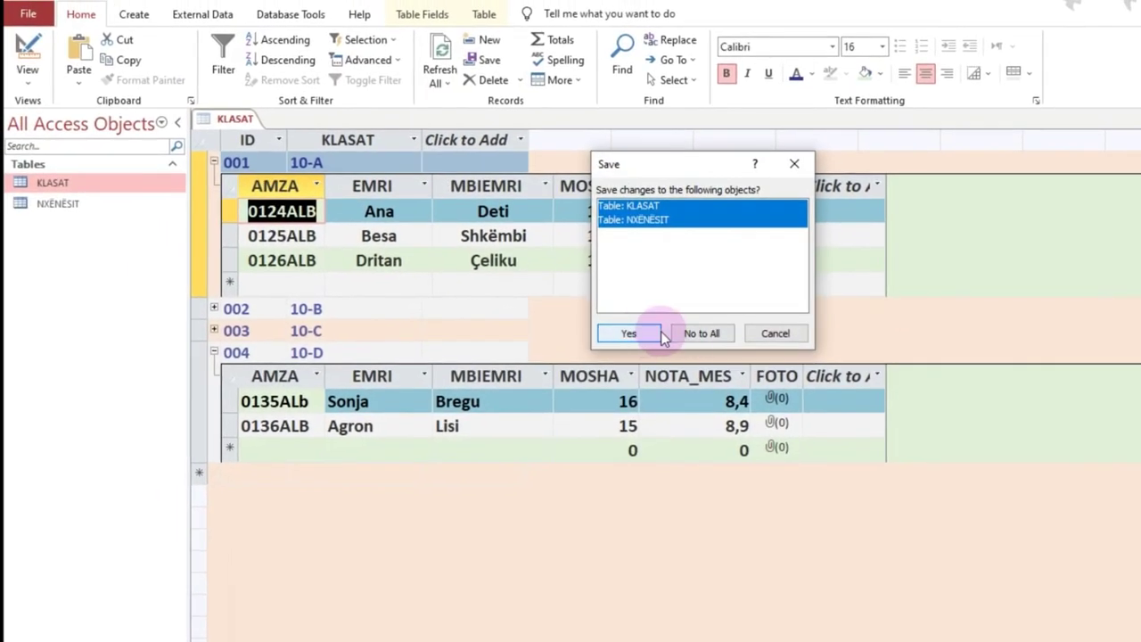
# Step: Save changes to both tables, then open and close KLASAT and NXËNËSIT to check their records
pyautogui.click(630, 334)
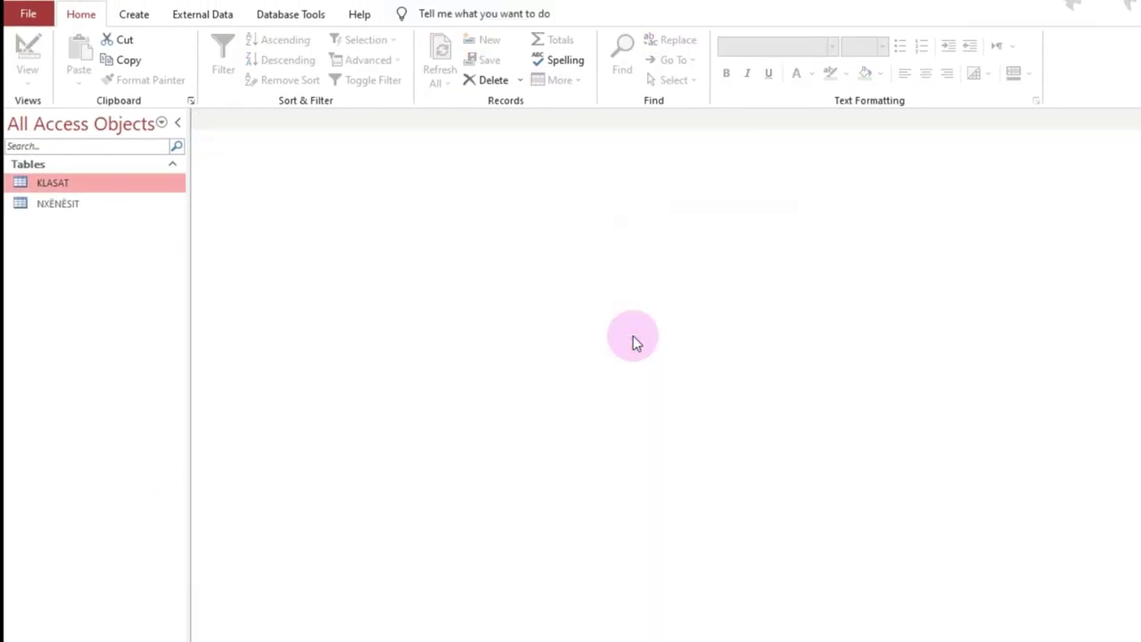
pyautogui.doubleClick(70, 183)
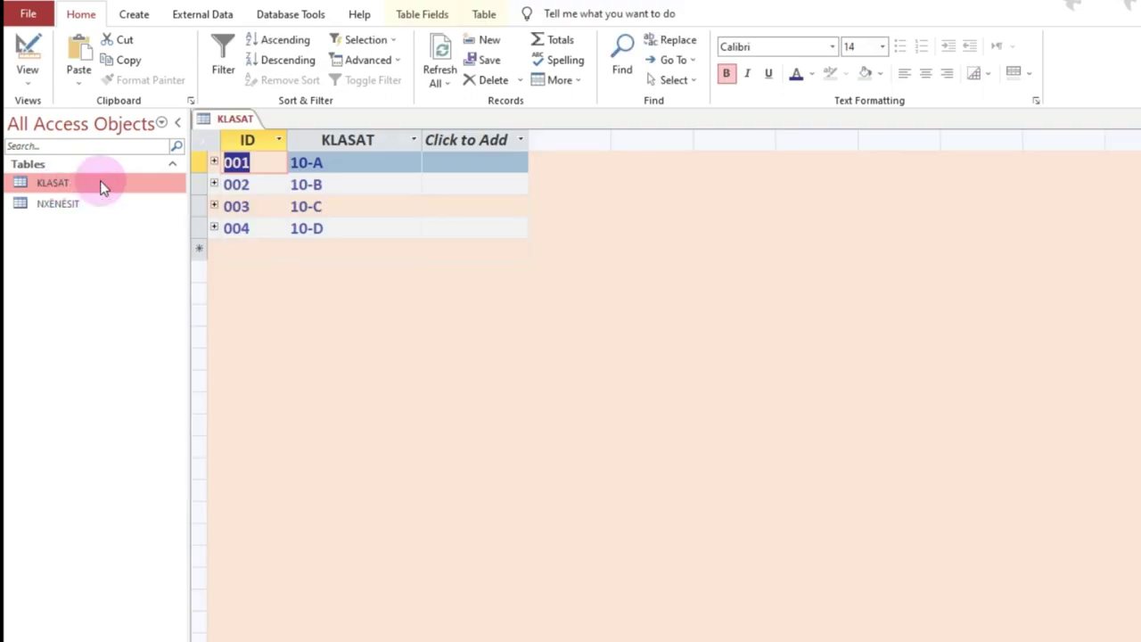
pyautogui.hotkey('ctrl', 'w')
pyautogui.doubleClick(72, 205)
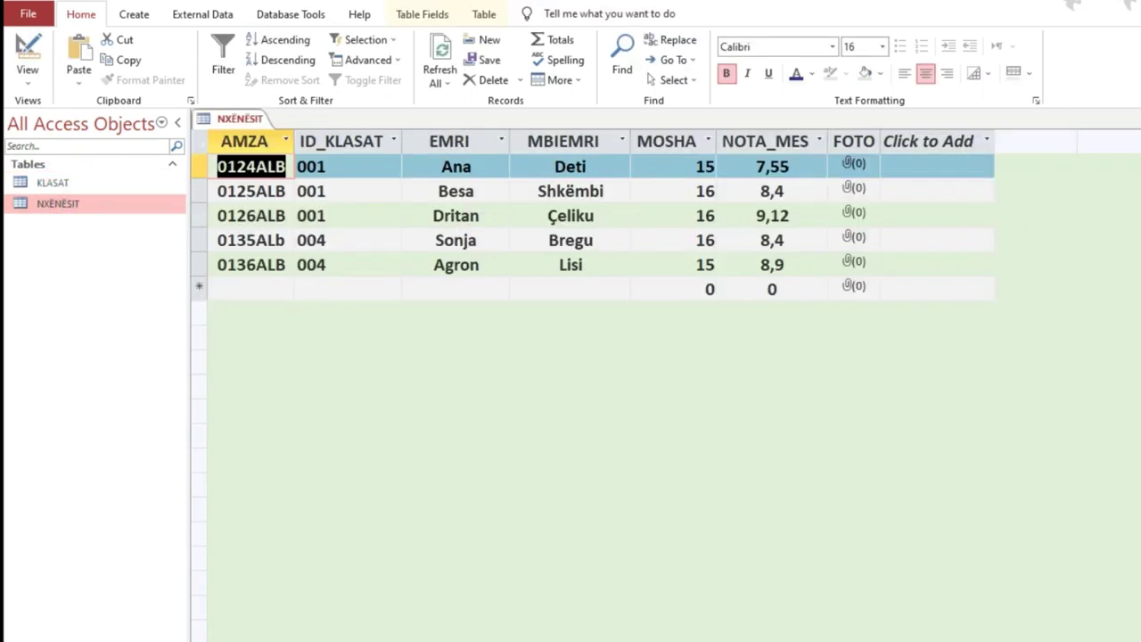
pyautogui.hotkey('ctrl', 'w')
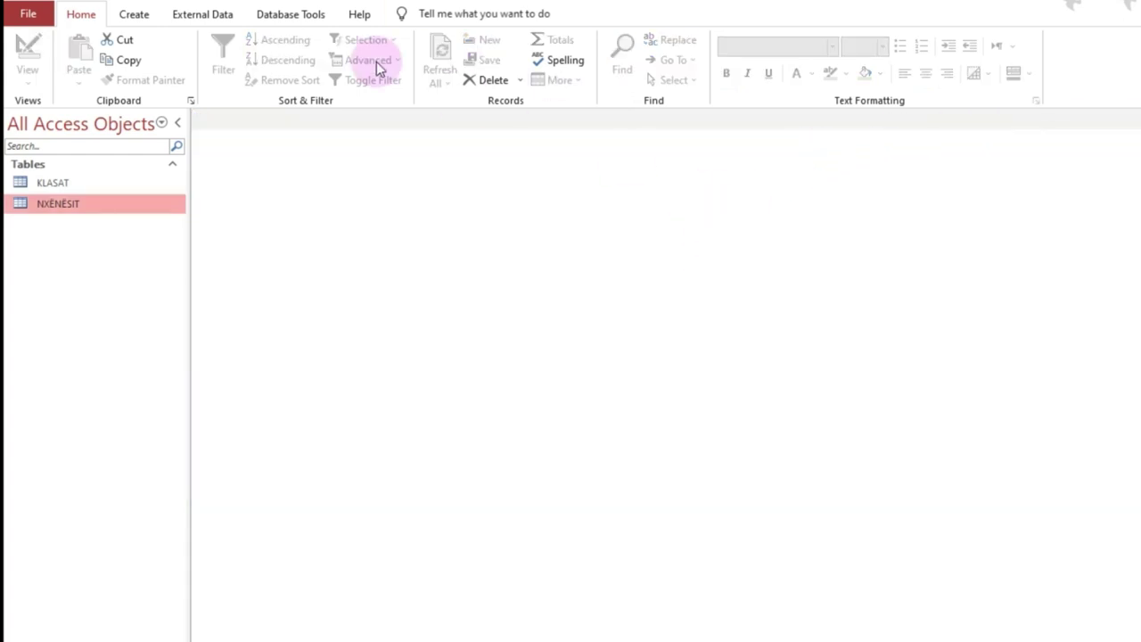
pyautogui.click(290, 14)
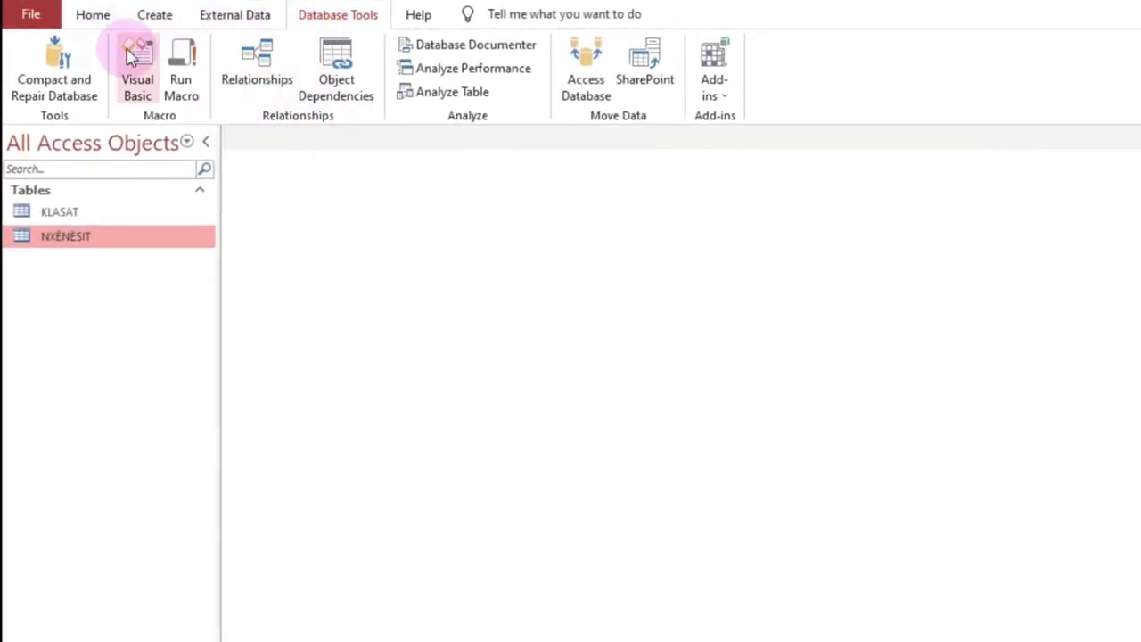
# Step: Start a blank query design from the Create tab, backing out of the Query Wizard
pyautogui.click(87, 17)
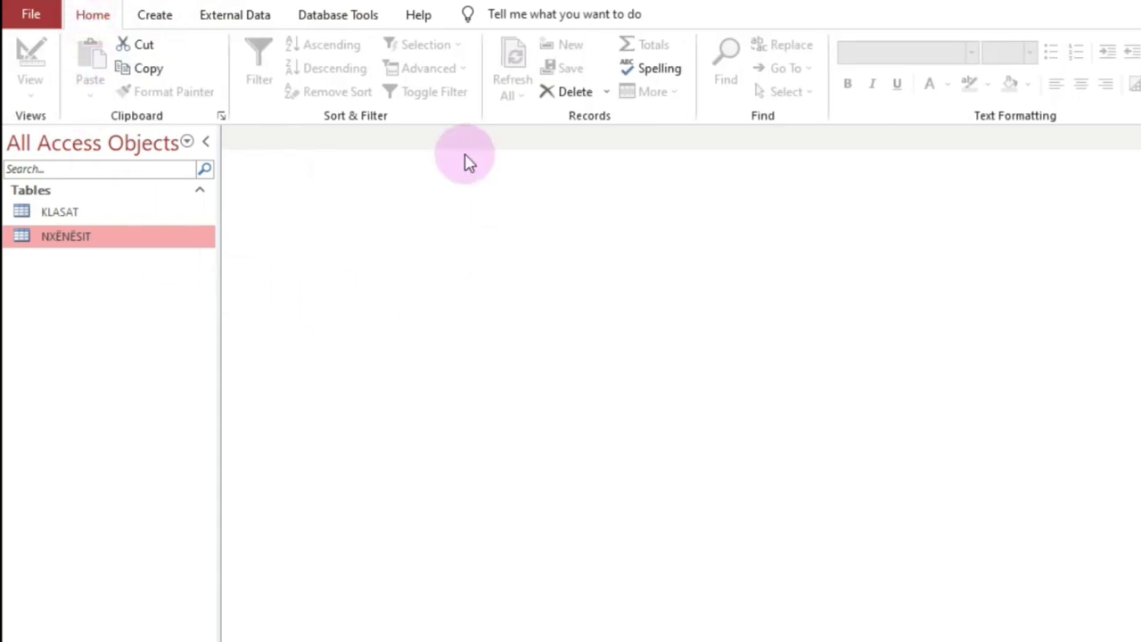
pyautogui.click(156, 16)
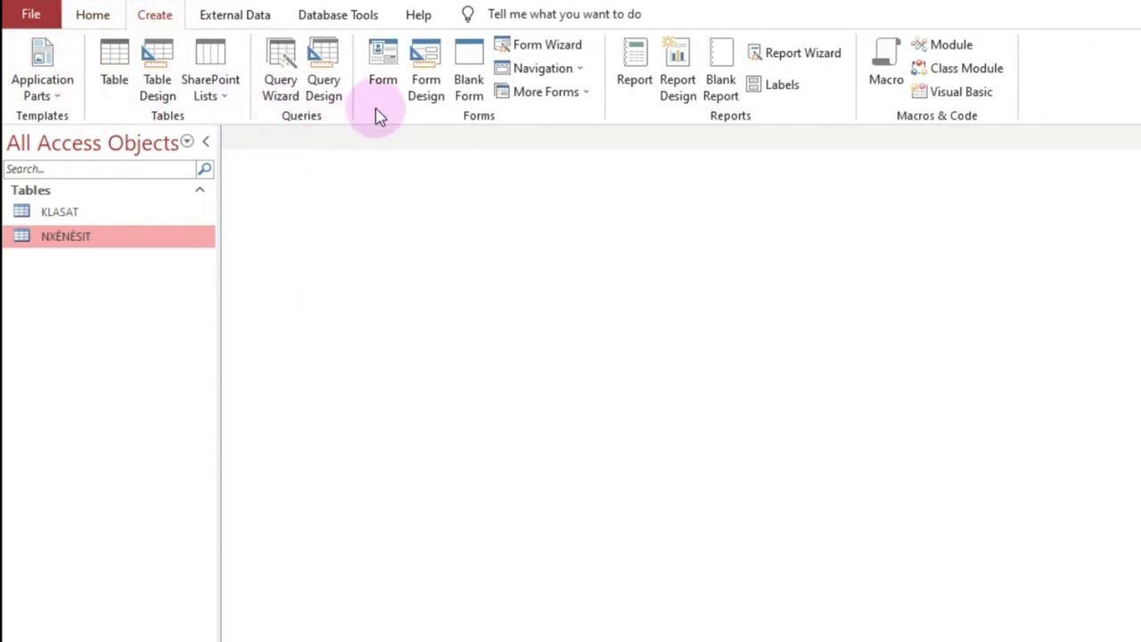
pyautogui.click(280, 62)
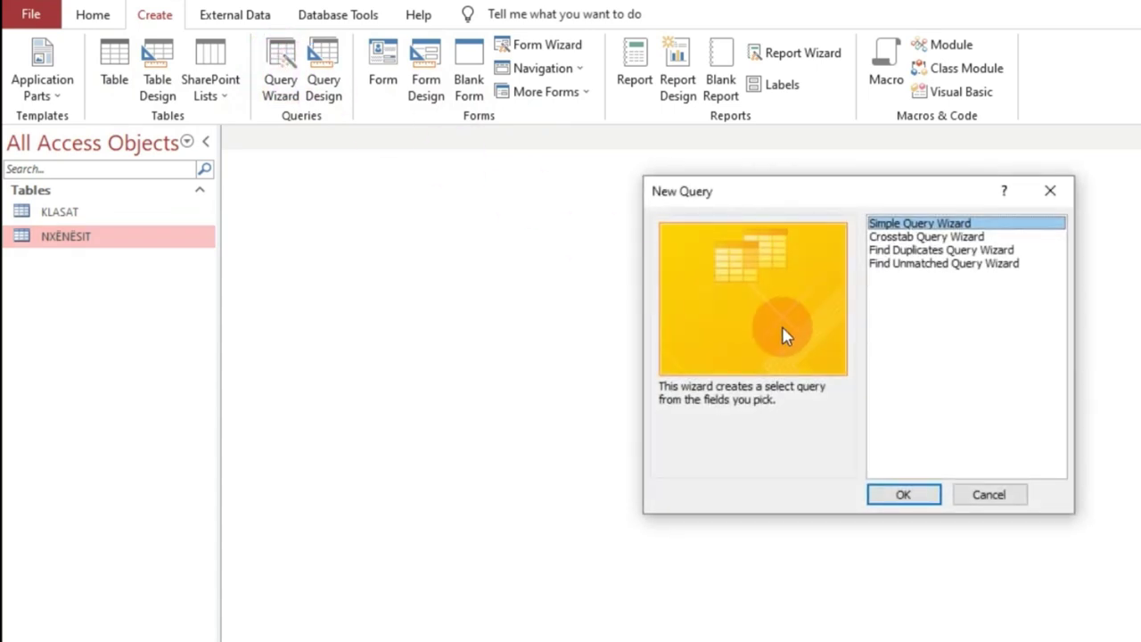
pyautogui.click(1004, 497)
pyautogui.click(322, 56)
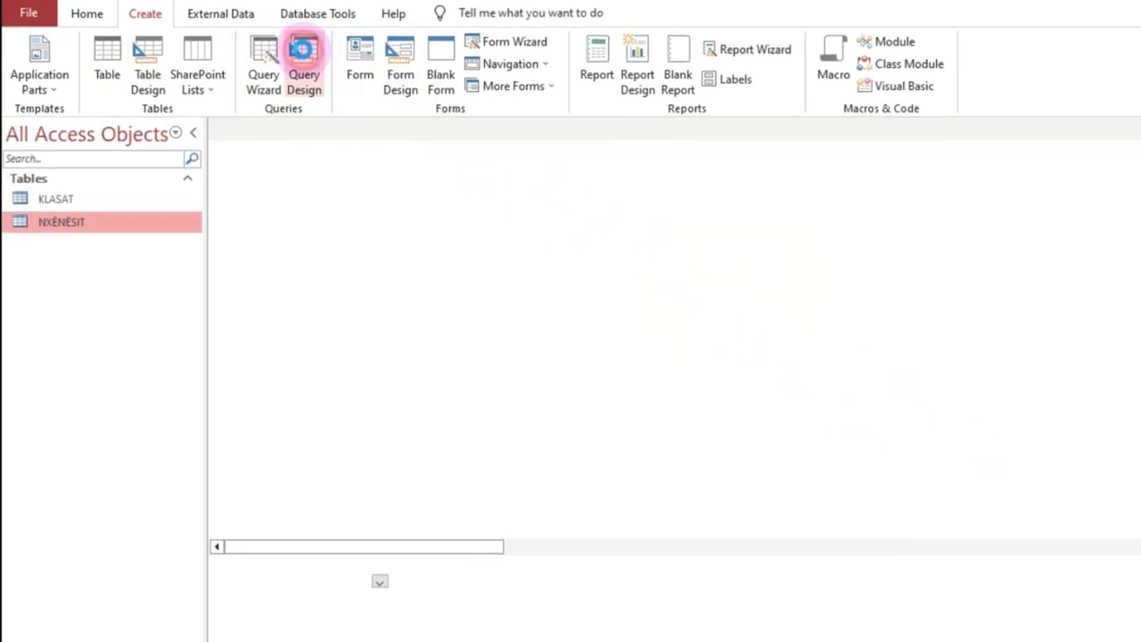
# Step: Add the KLASAT and NXËNËSIT tables to the design and enlarge the field grid
pyautogui.moveTo(813, 322); pyautogui.dragTo(1026, 199)
pyautogui.moveTo(811, 157); pyautogui.dragTo(810, 157)
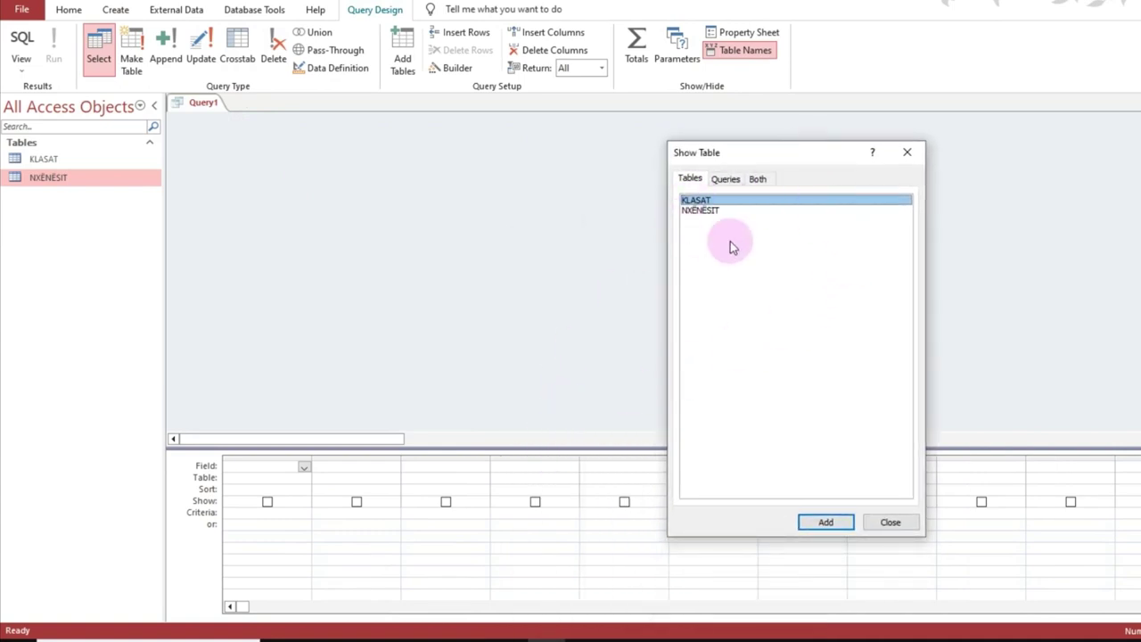
pyautogui.click(825, 523)
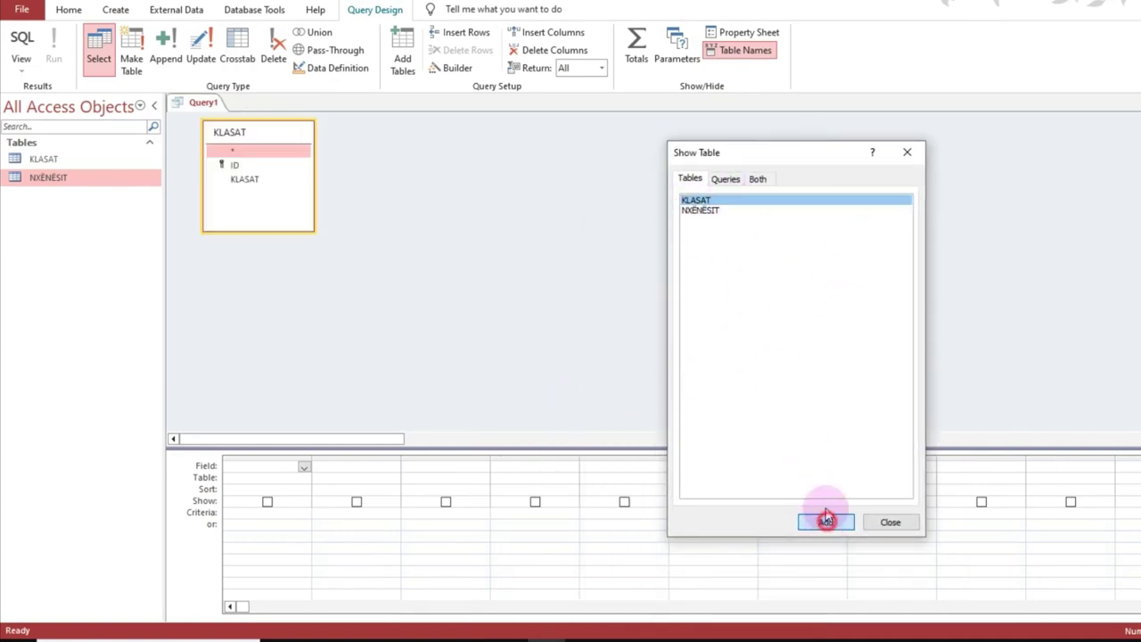
pyautogui.click(699, 211)
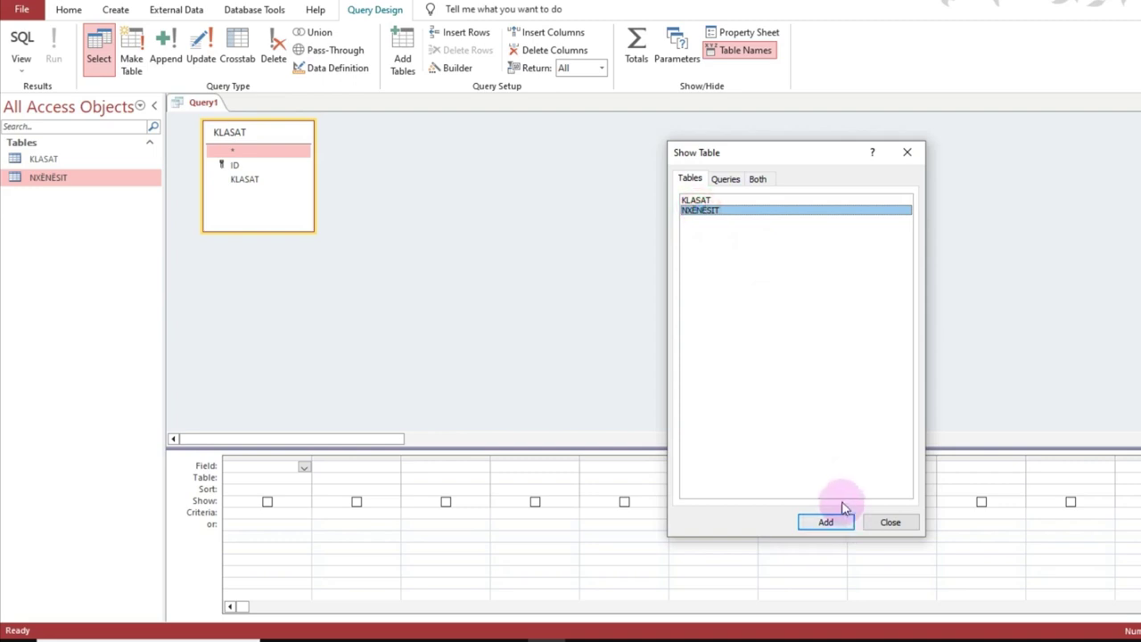
pyautogui.click(826, 524)
pyautogui.click(890, 522)
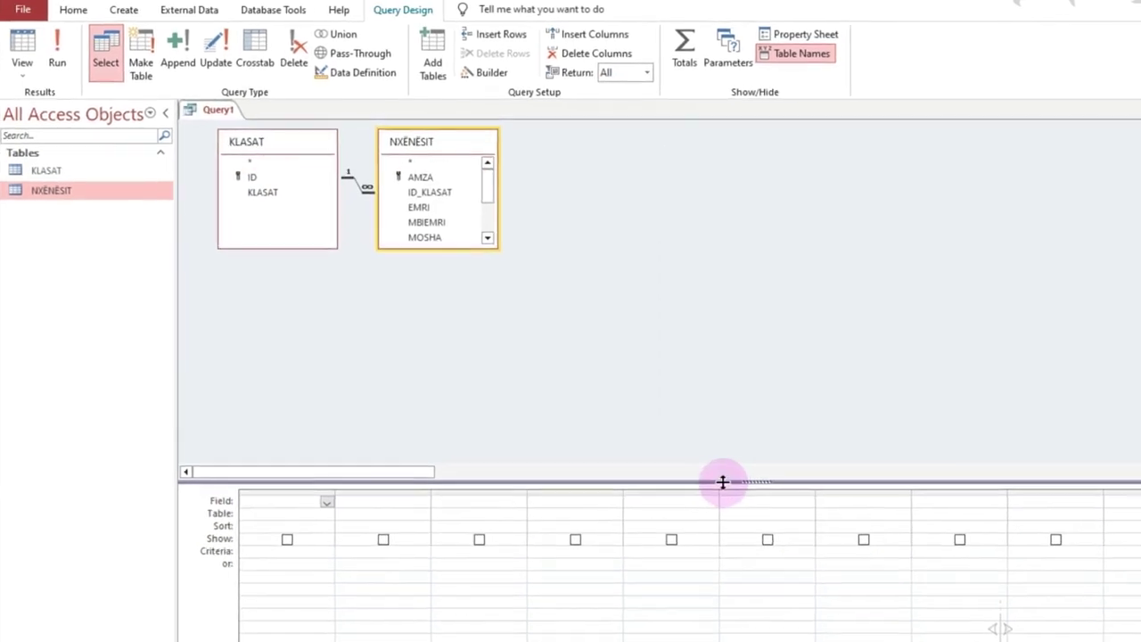
pyautogui.moveTo(762, 506); pyautogui.dragTo(763, 314)
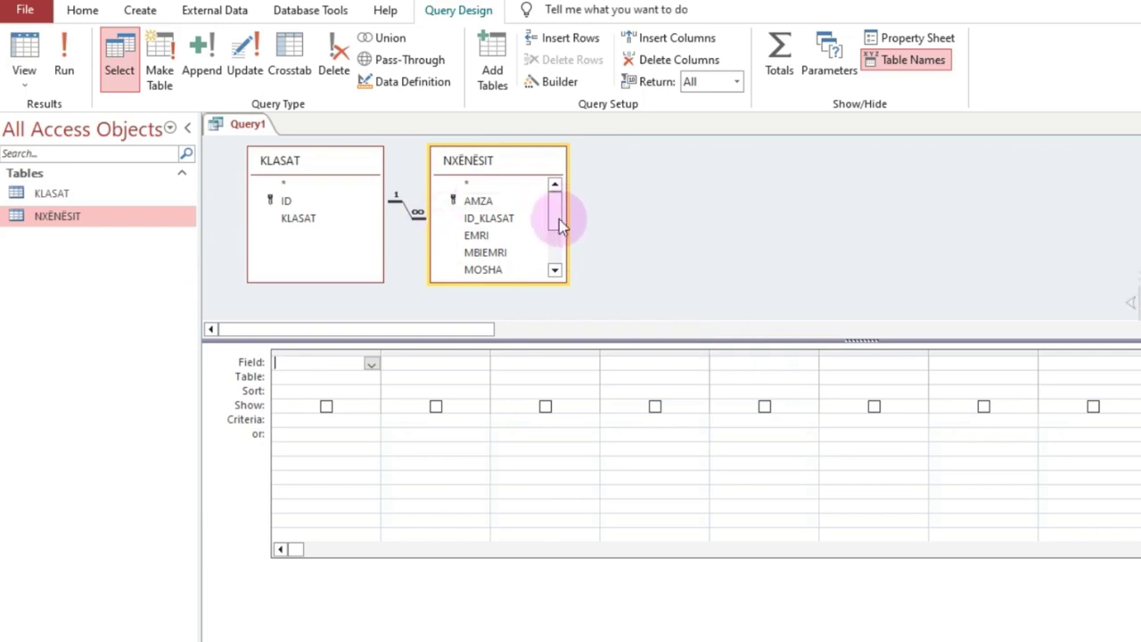
# Step: Add the ID, KLASAT, AMZA, EMRI and MOSHA fields to the query grid
pyautogui.doubleClick(295, 202)
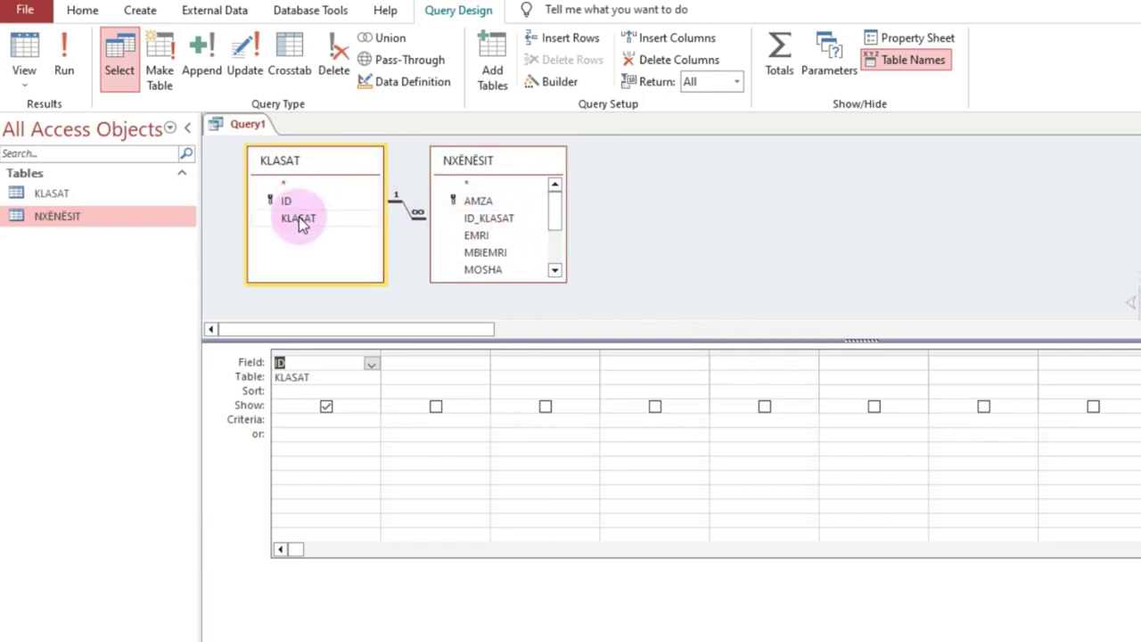
pyautogui.doubleClick(299, 219)
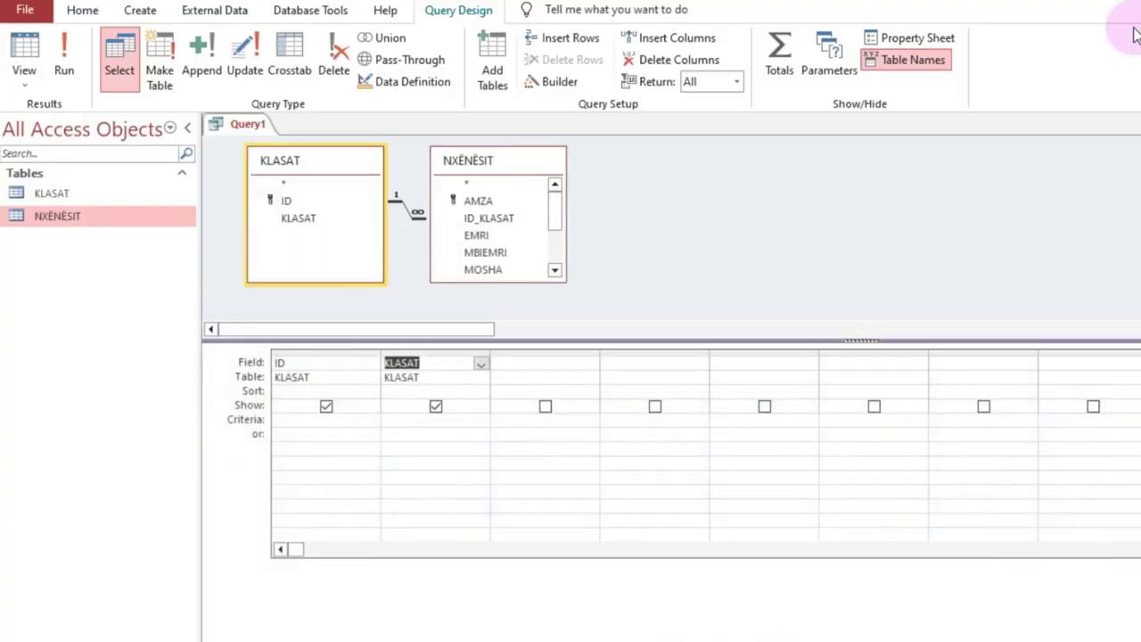
pyautogui.doubleClick(474, 200)
pyautogui.doubleClick(502, 234)
pyautogui.doubleClick(505, 269)
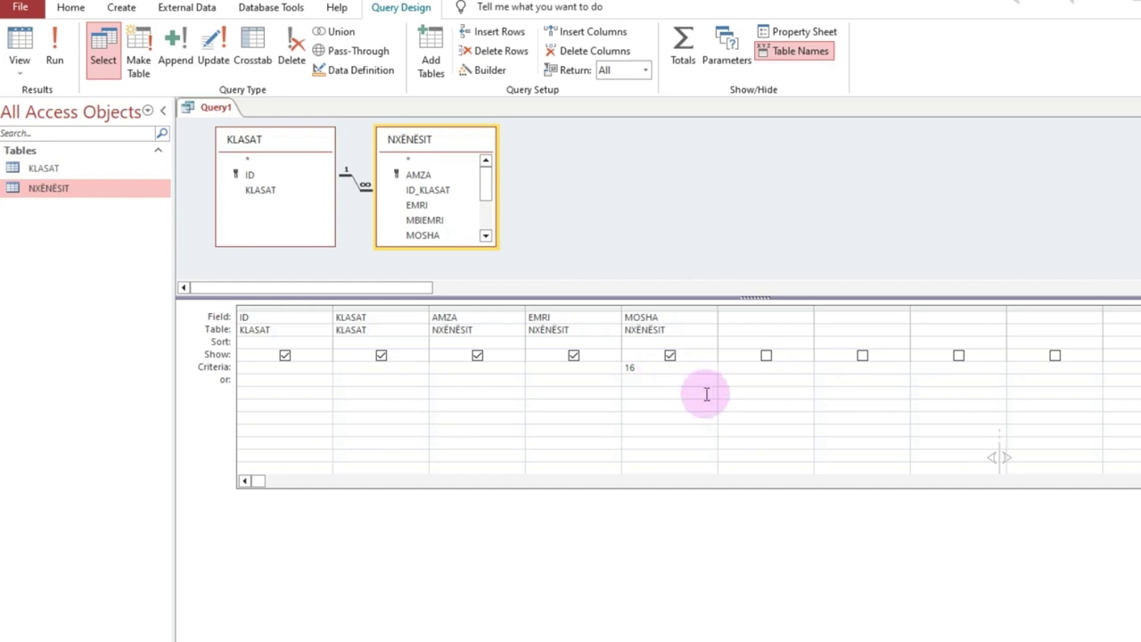
# Step: Set MOSHA's criterion to 16, then close the query and agree to save it
pyautogui.click(465, 378)
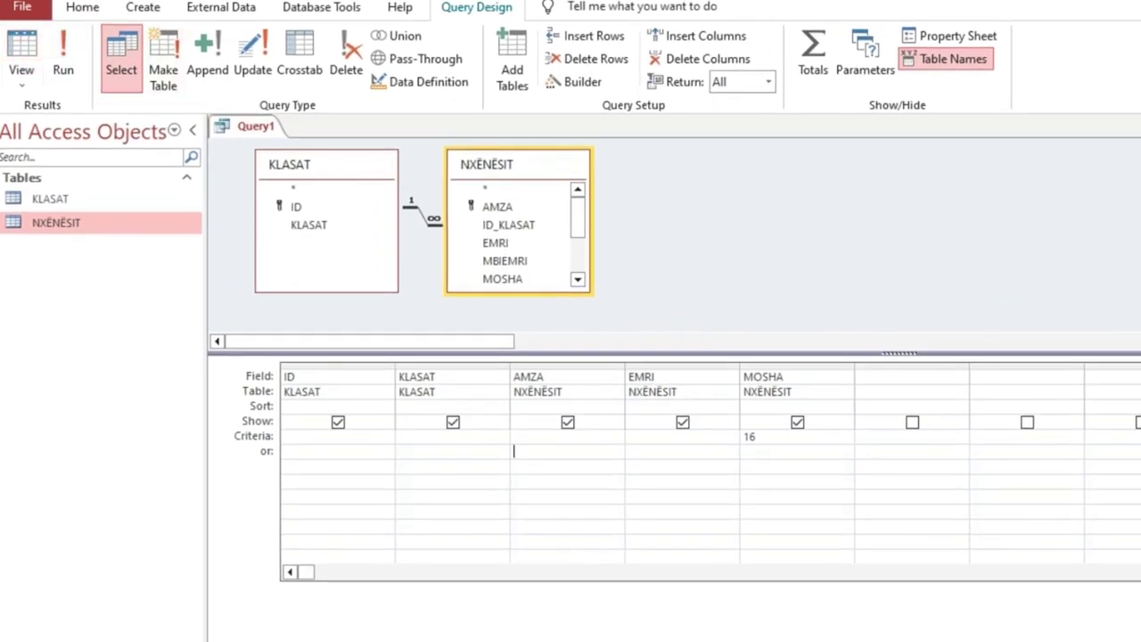
pyautogui.hotkey('ctrl', 'w')
pyautogui.click(718, 451)
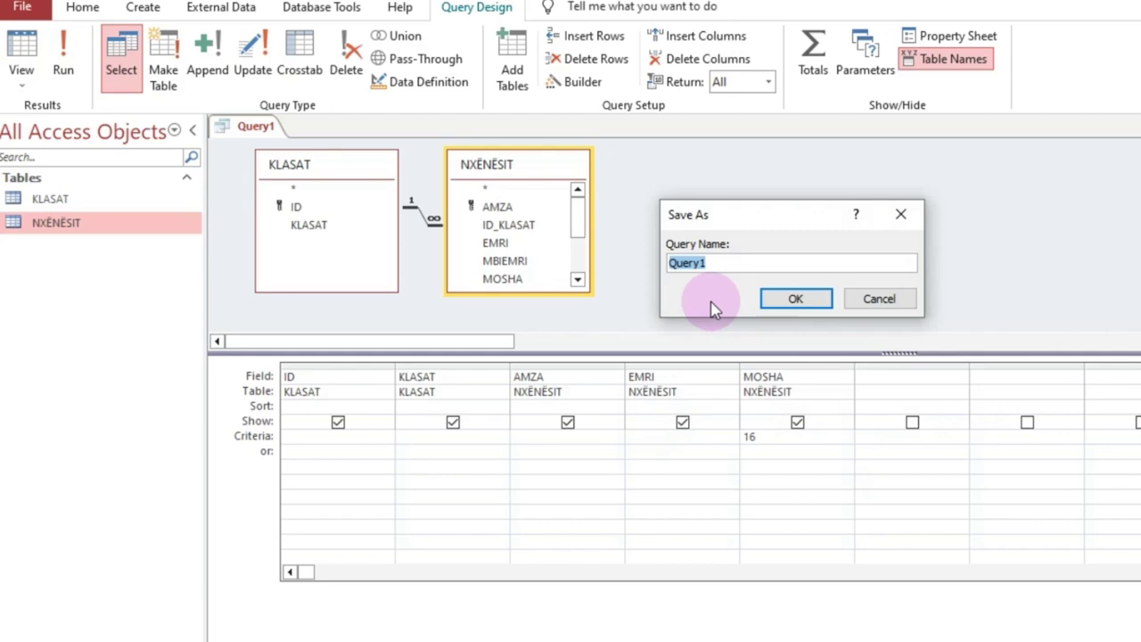
pyautogui.hotkey('alt', 'Tab')
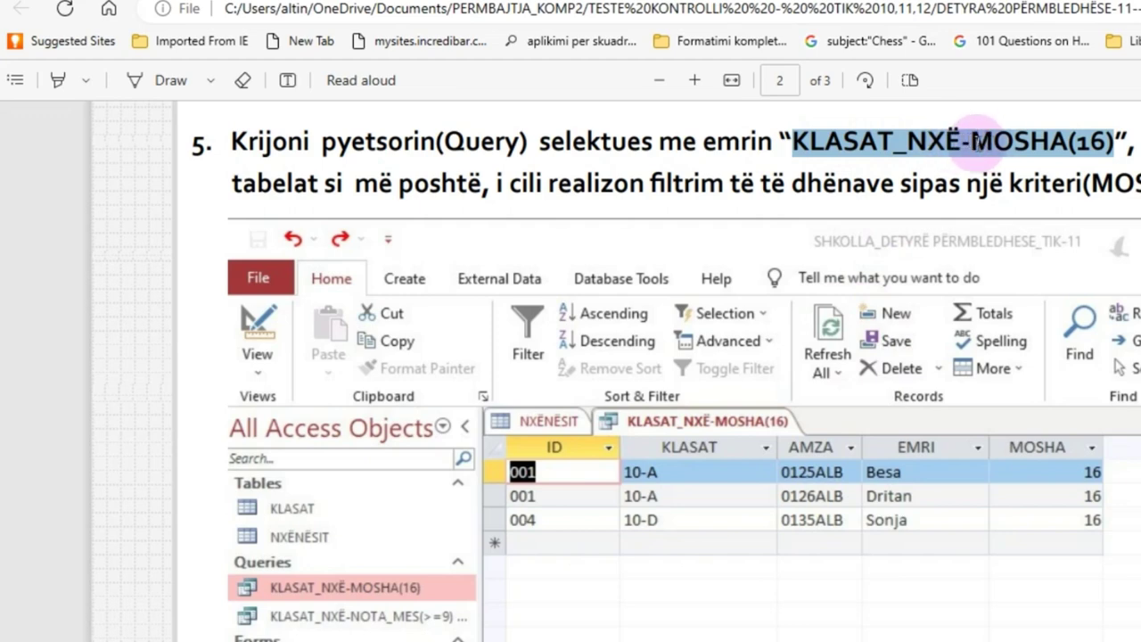
pyautogui.hotkey('alt', 'Tab')
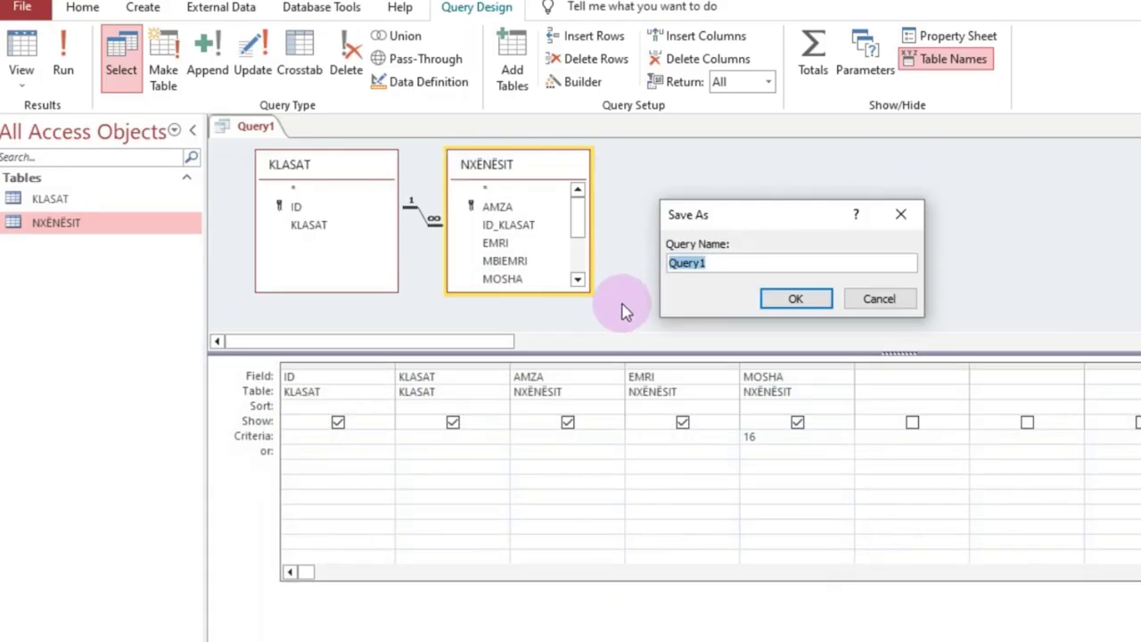
pyautogui.moveTo(733, 263); pyautogui.dragTo(650, 266)
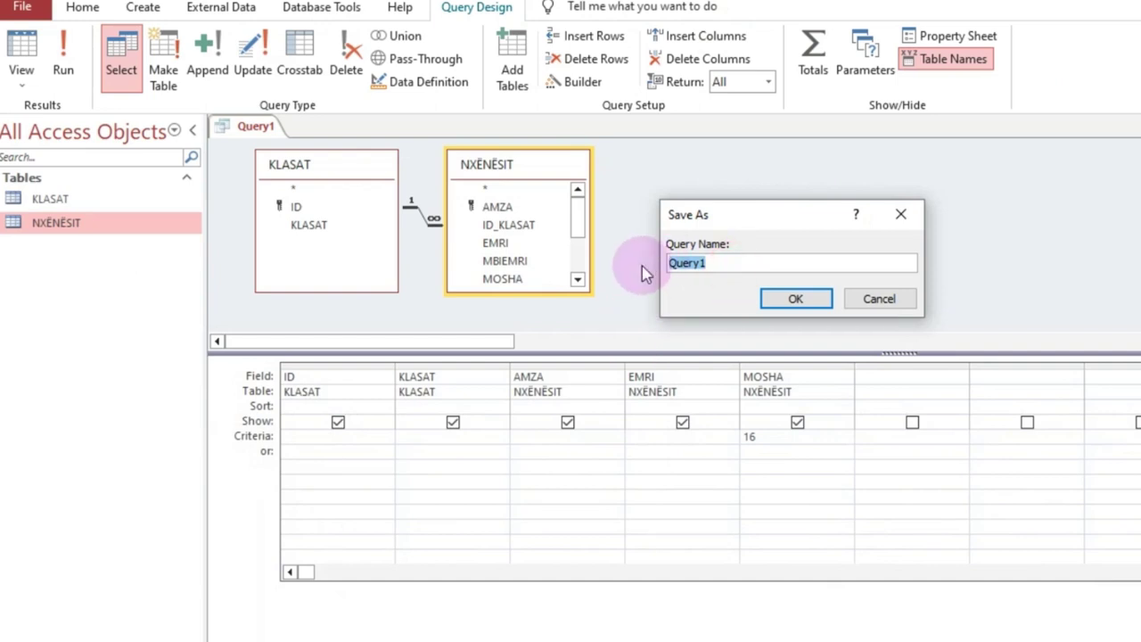